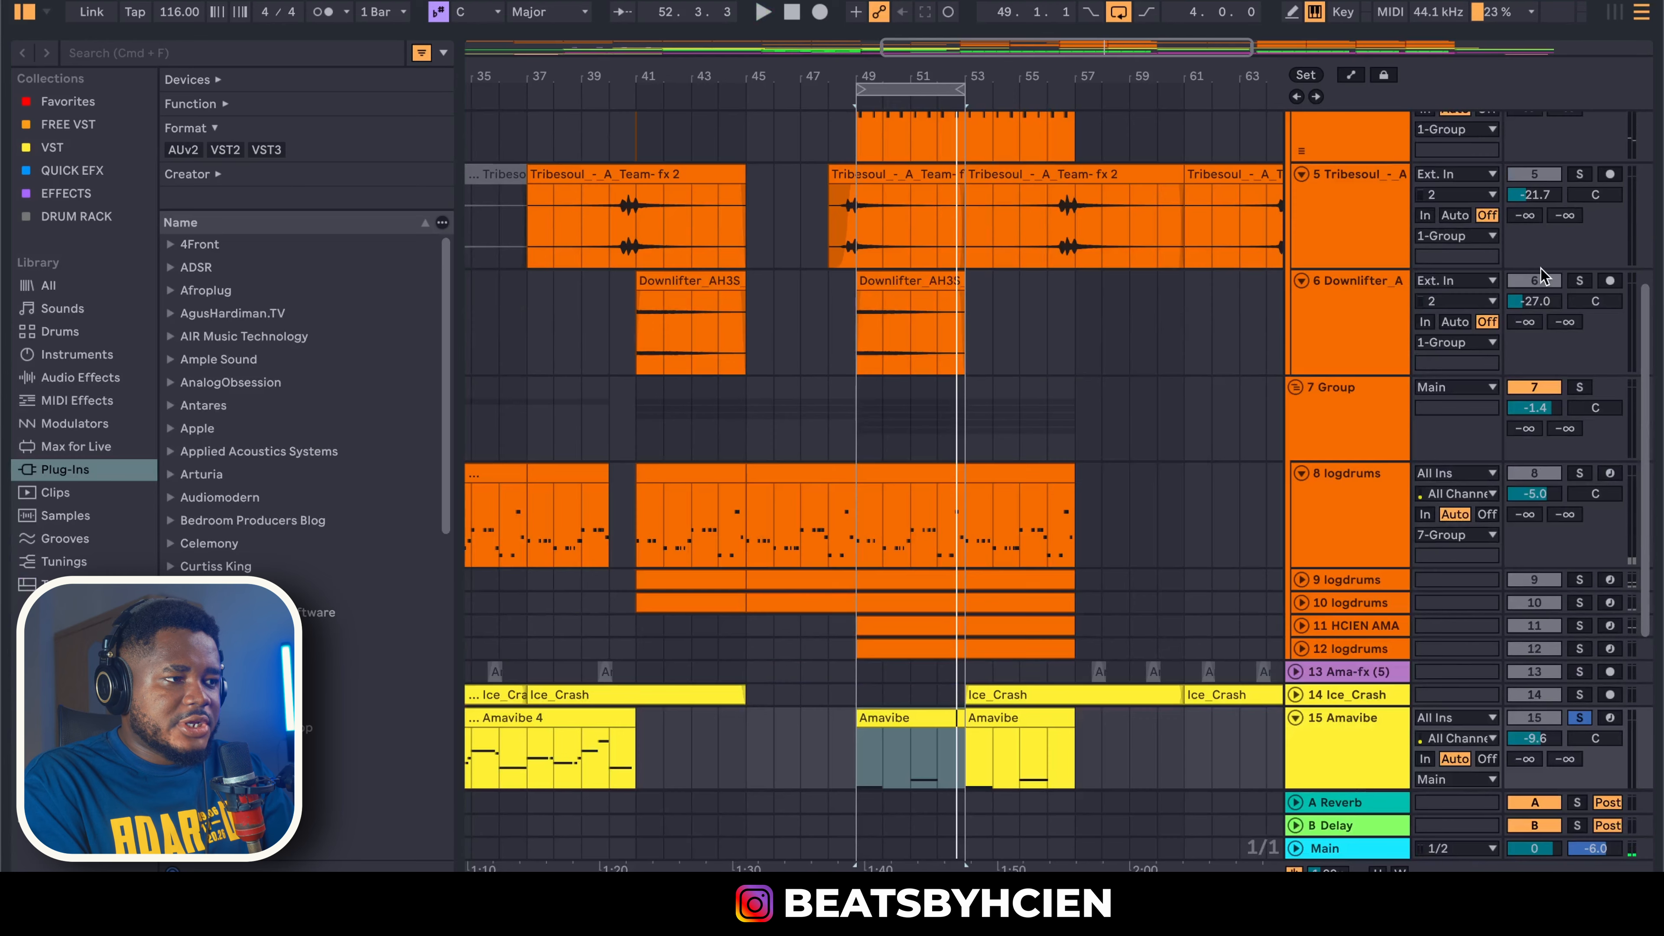
Play back the soloed Amavibe part at bars 49 to 53
scroll(1079, 482, down, 5)
key(space)
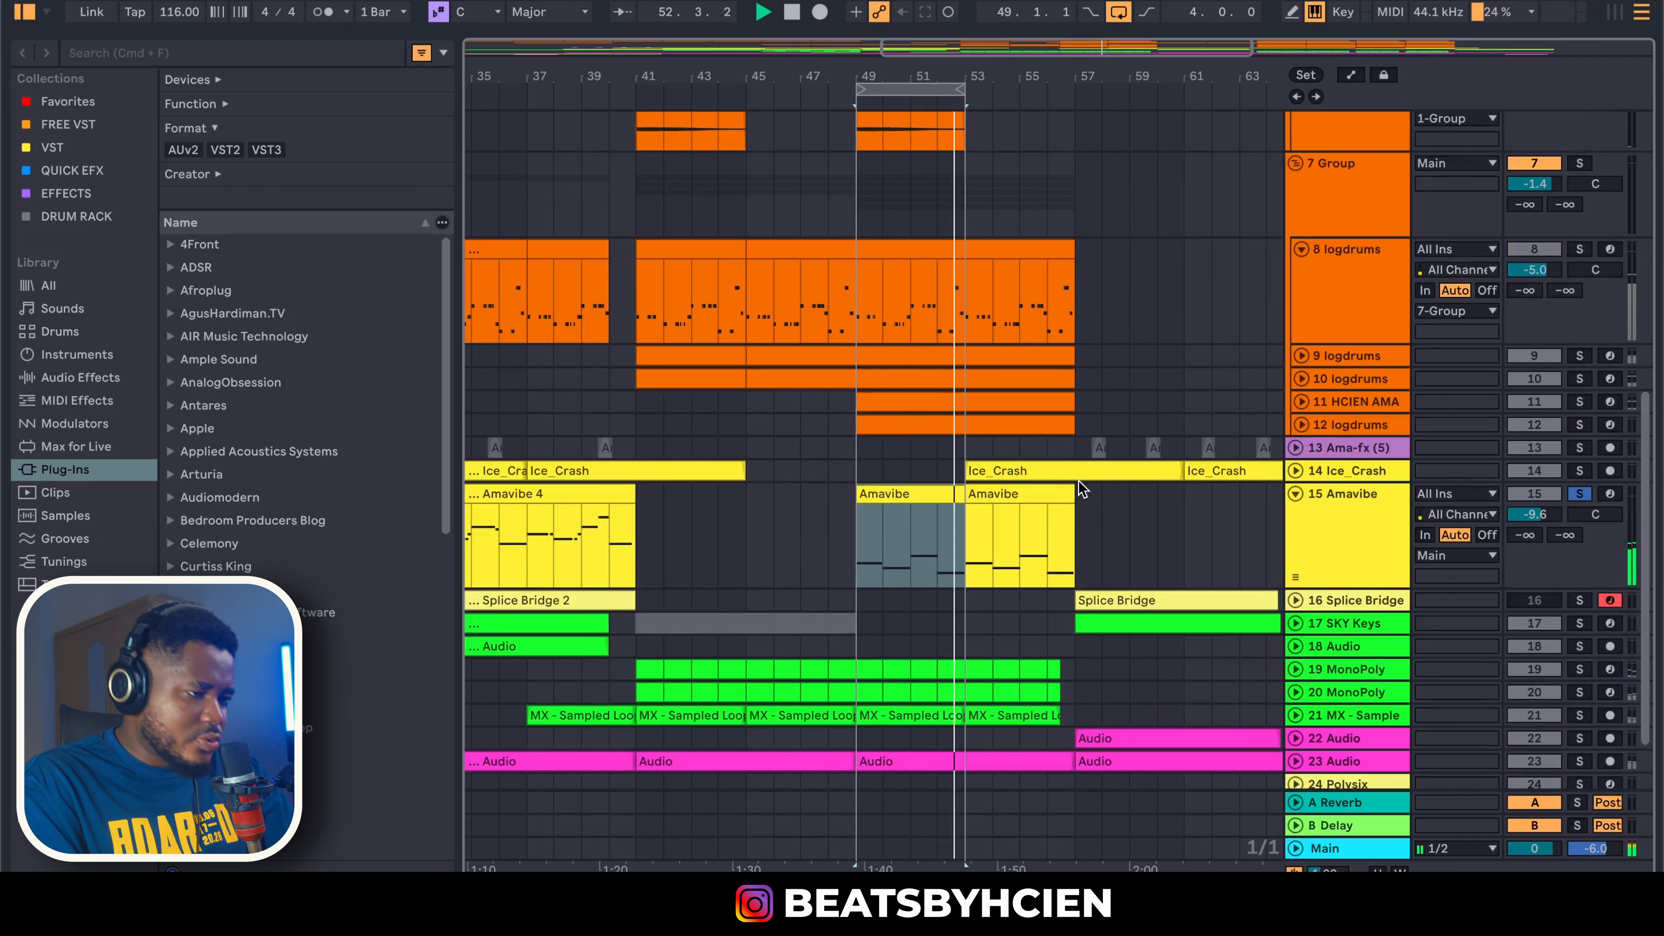
key(space)
scroll(1081, 492, down, 3)
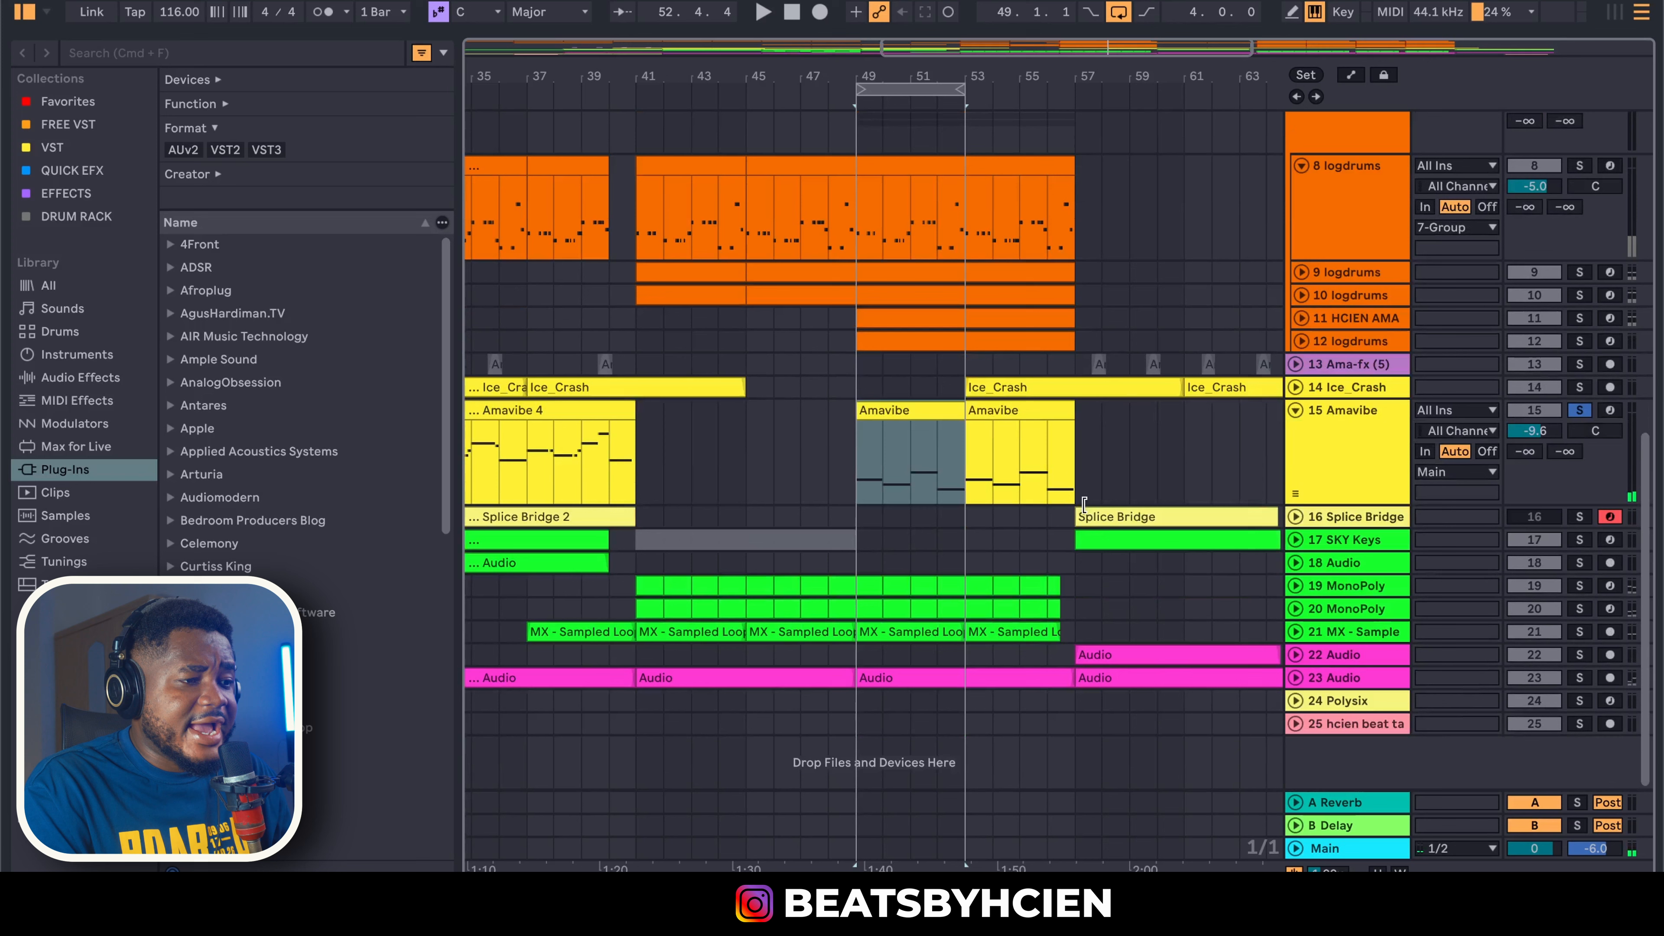
Unfold the SKY Keys track at the start of the arrangement and solo it
drag(928, 74, 929, 26)
mouse_move(886, 82)
mouse_down()
mouse_move(502, 99)
mouse_move(594, 135)
mouse_up()
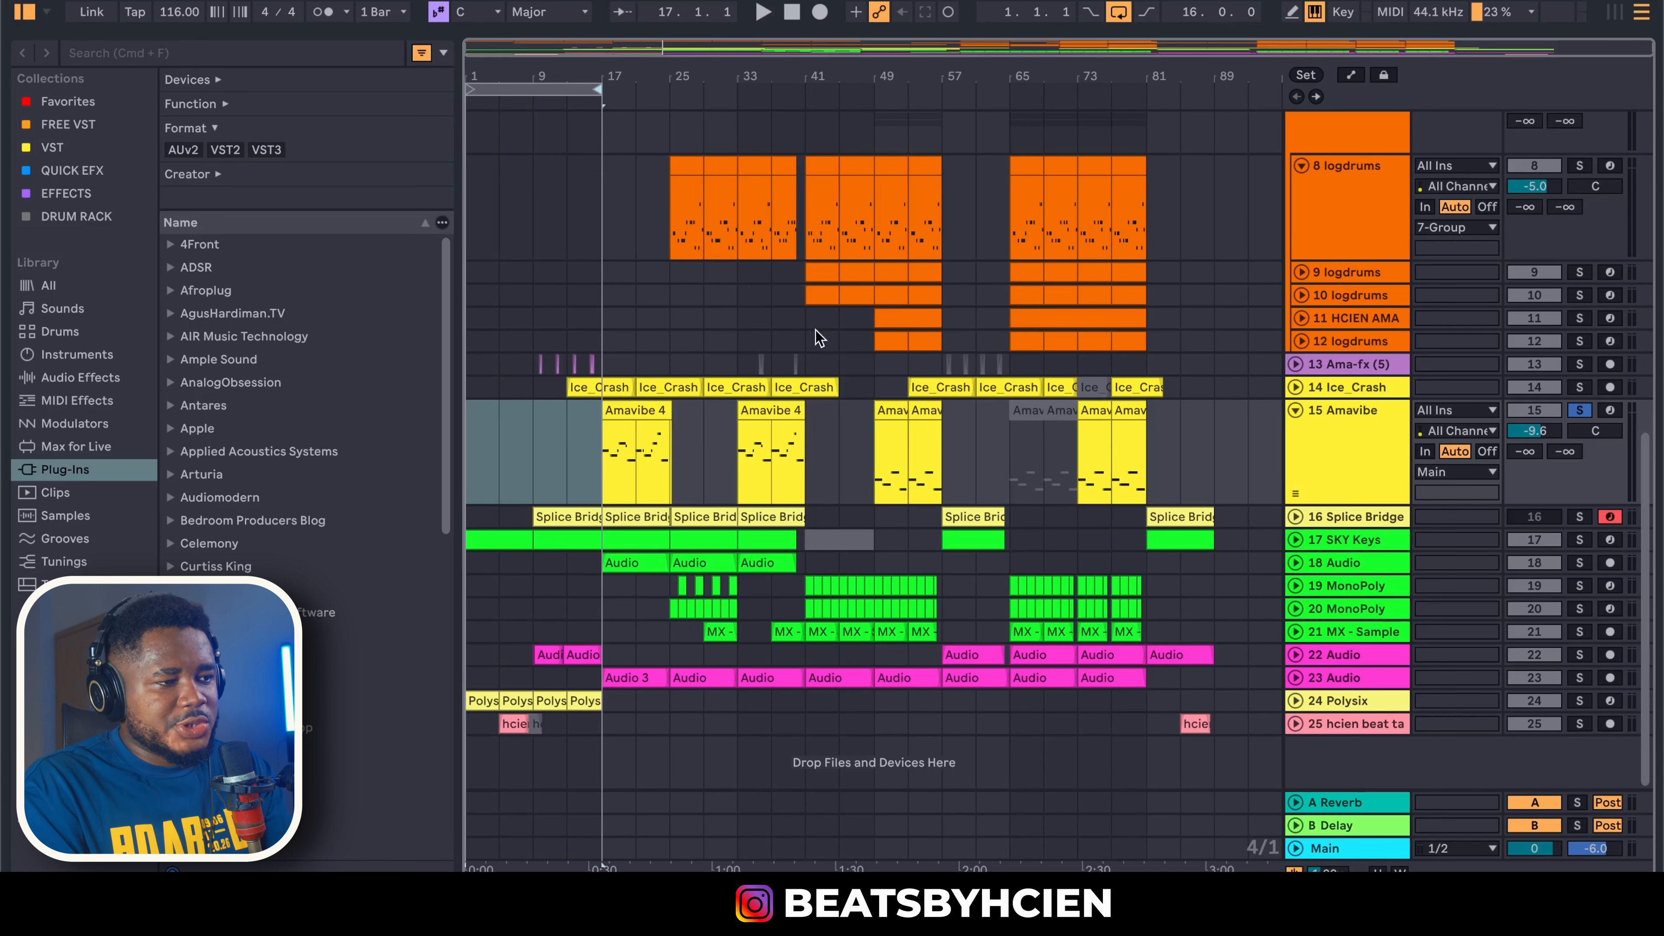
click(1295, 539)
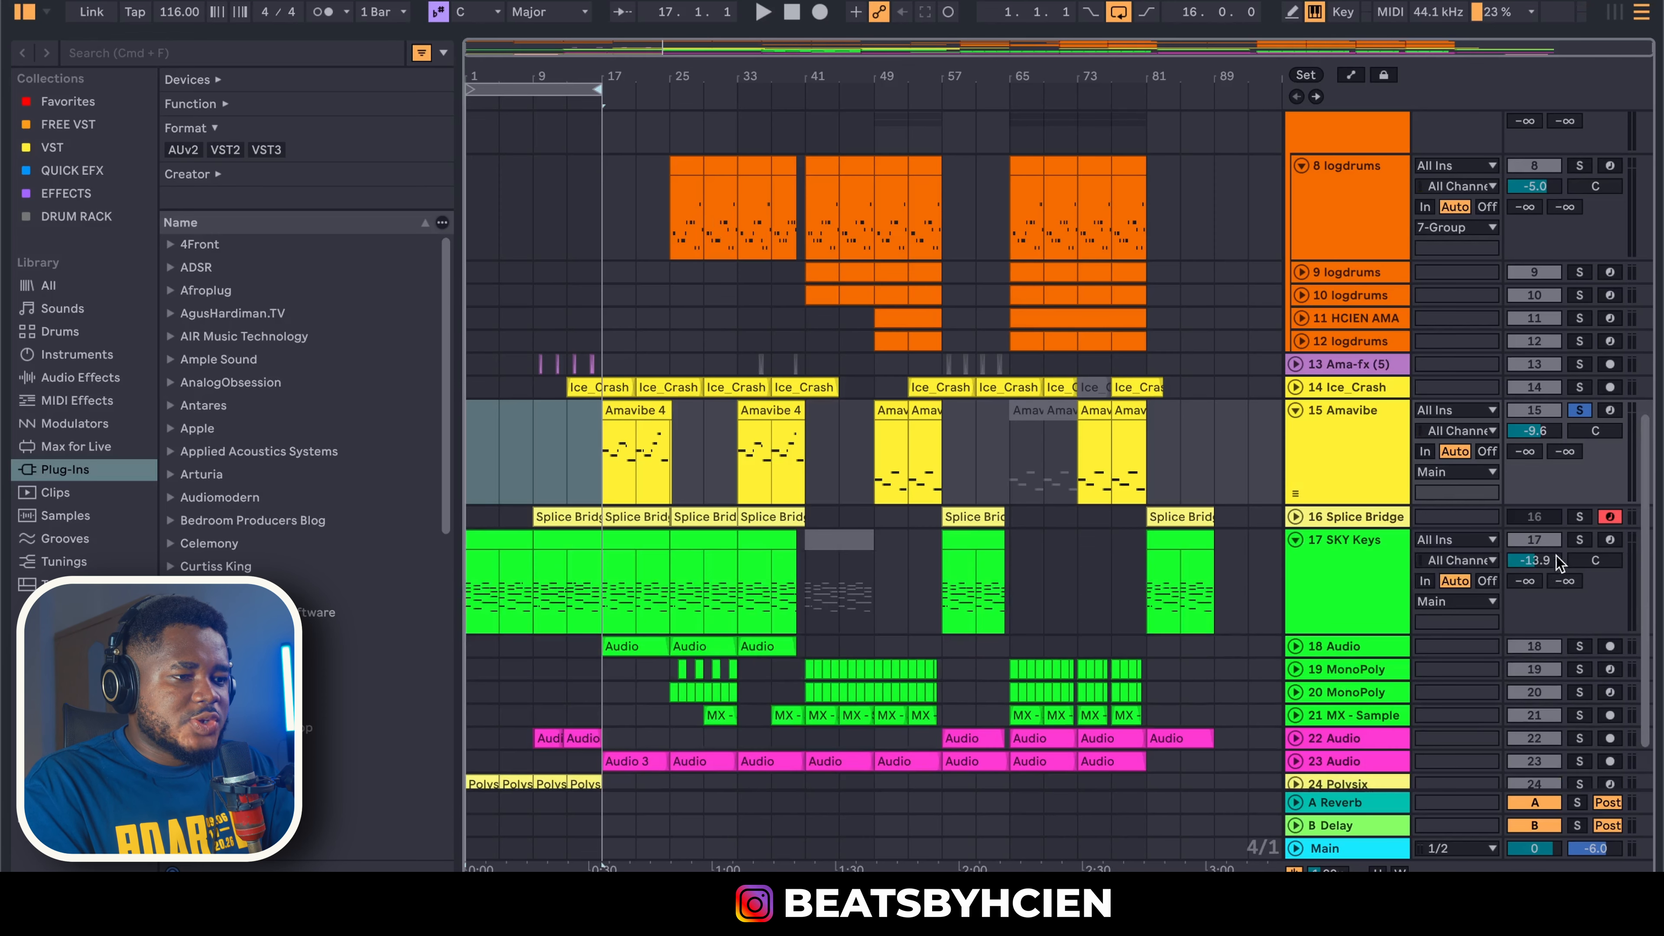
click(1572, 537)
double_click(535, 557)
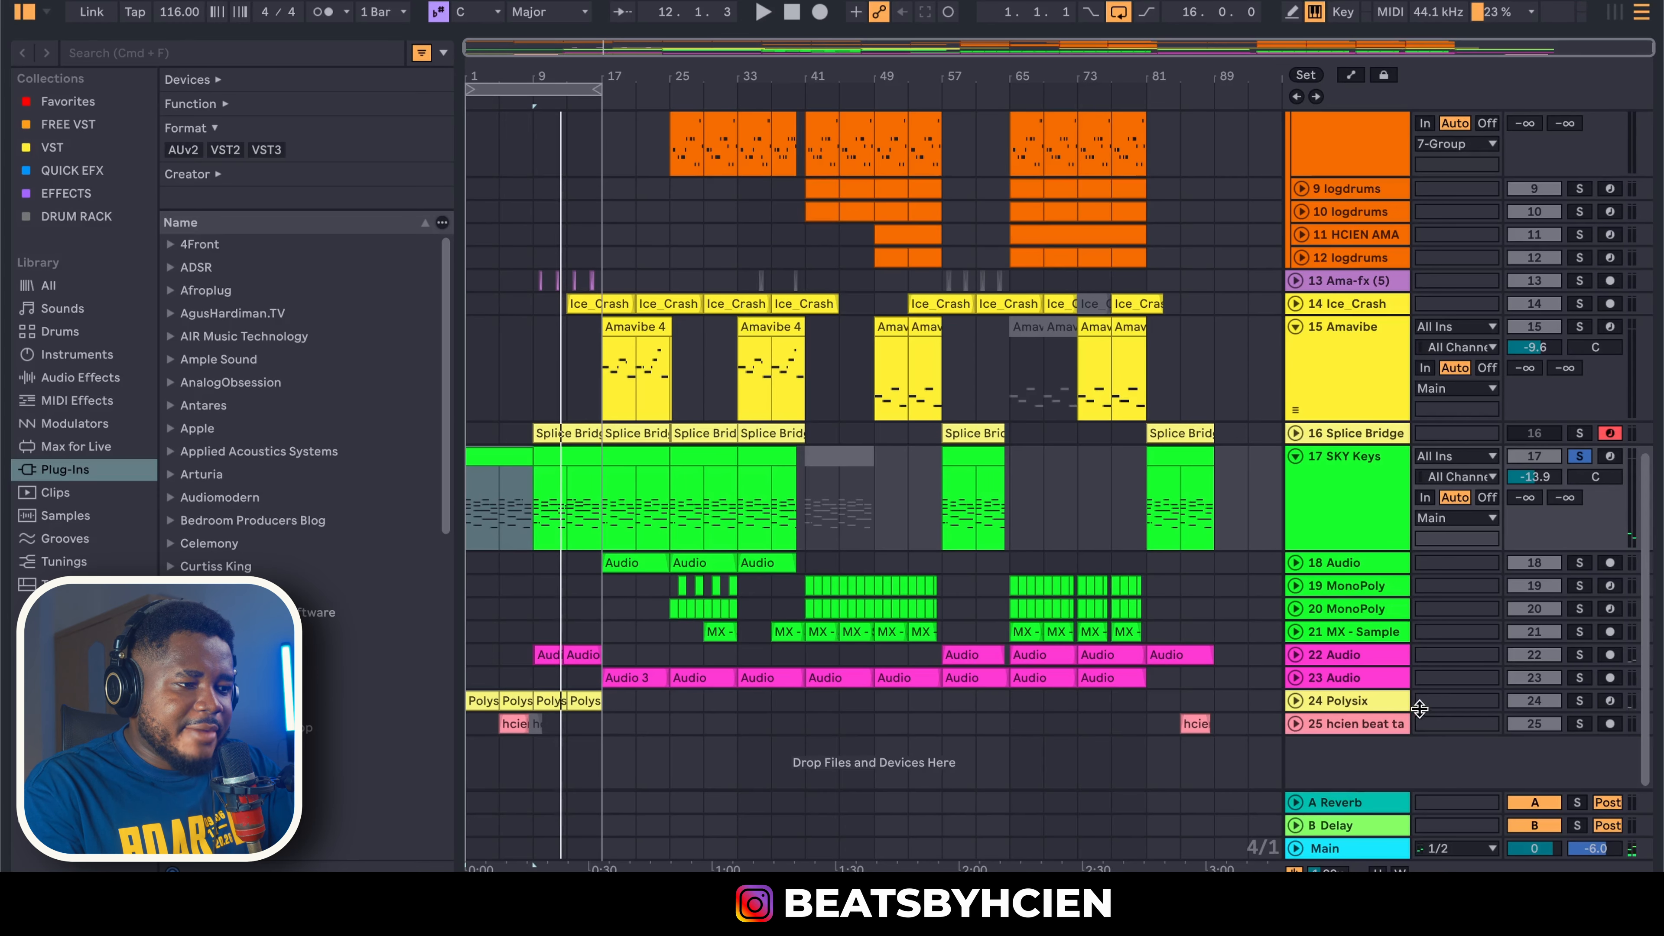
Unfold and solo the Polysix track, and close the Polysix synth window
click(1296, 701)
click(1578, 695)
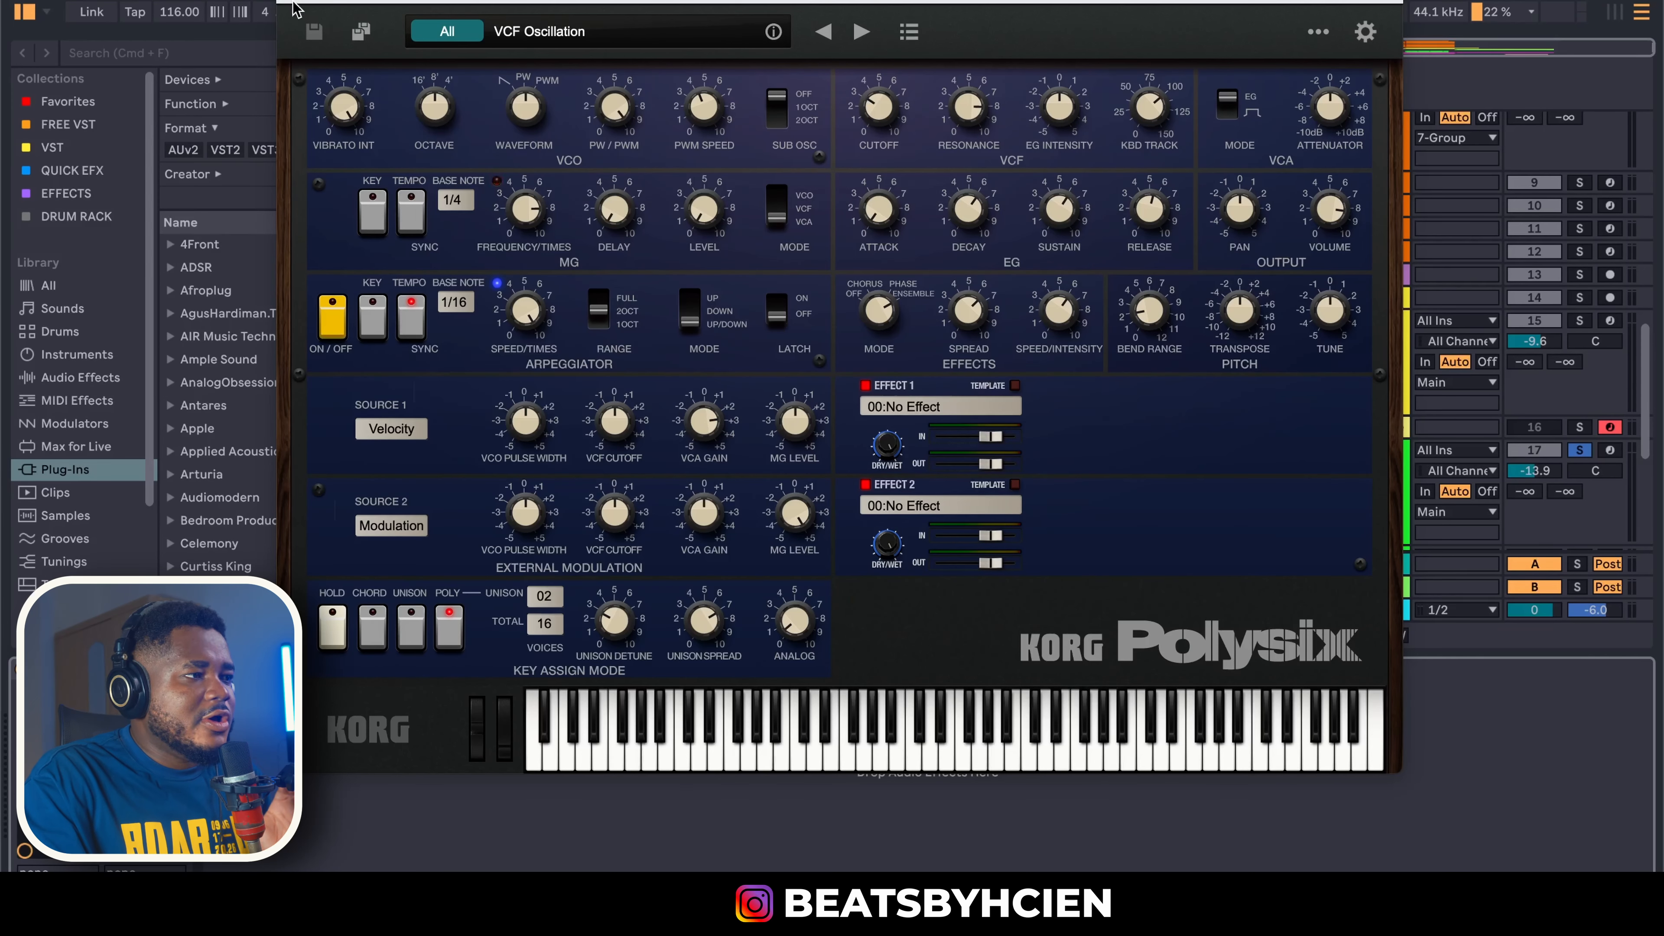
click(293, 8)
Examine the SKY Keys track's device chain and hide the device view
scroll(734, 161, down, 5)
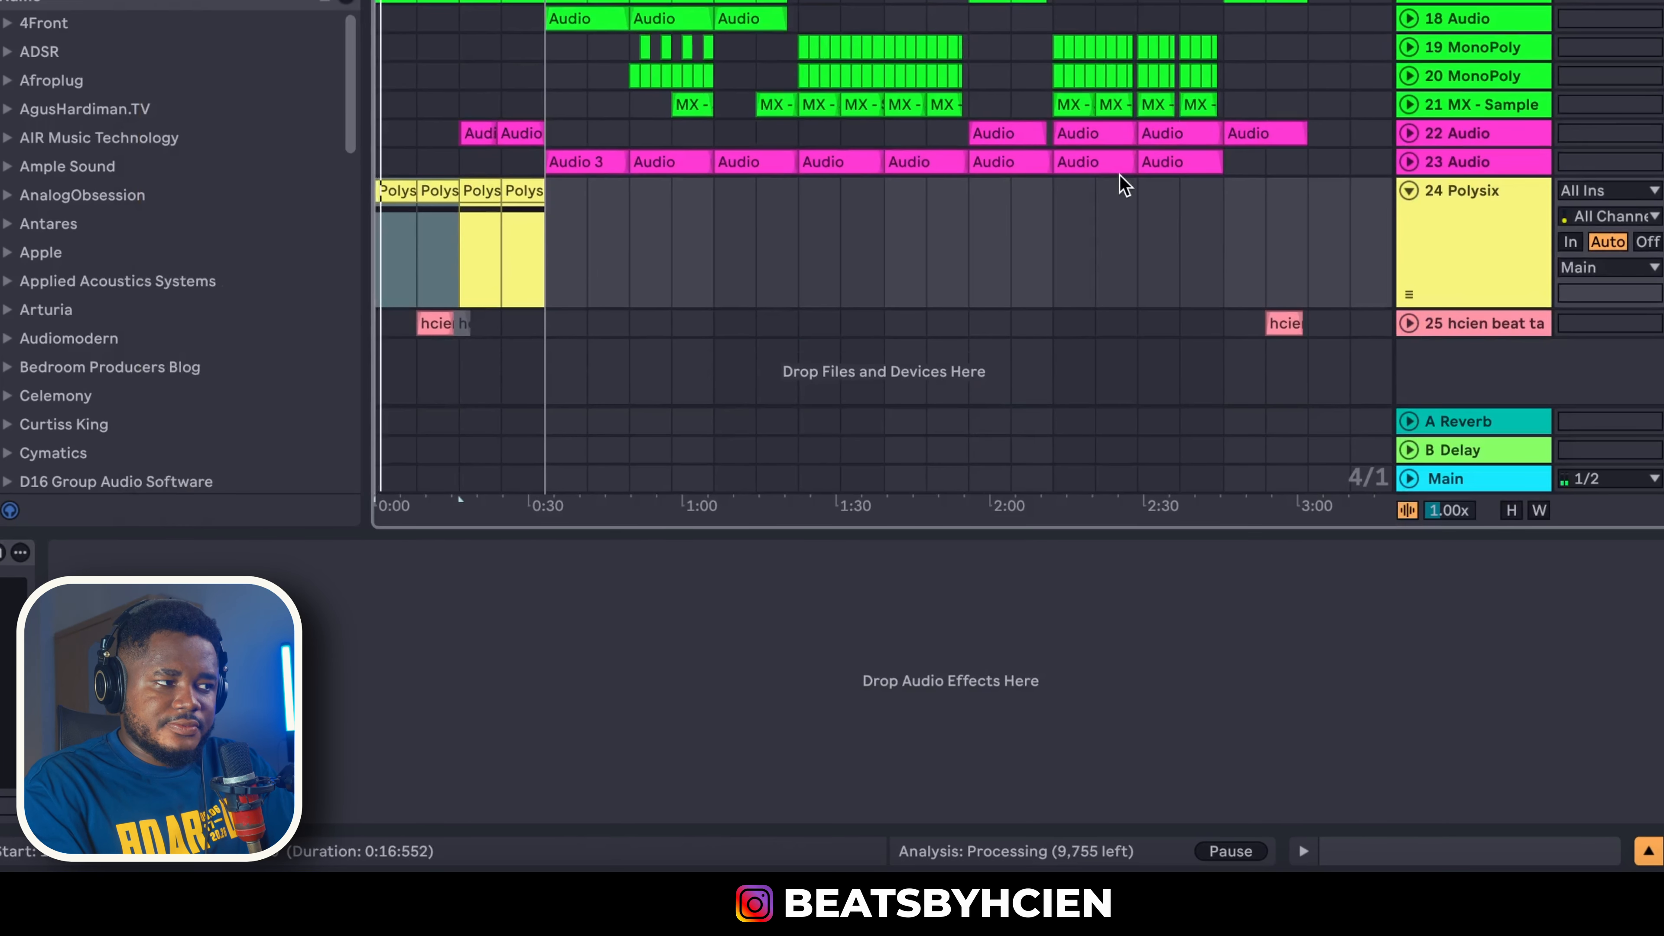
scroll(1529, 185, up, 5)
scroll(1529, 185, down, 2)
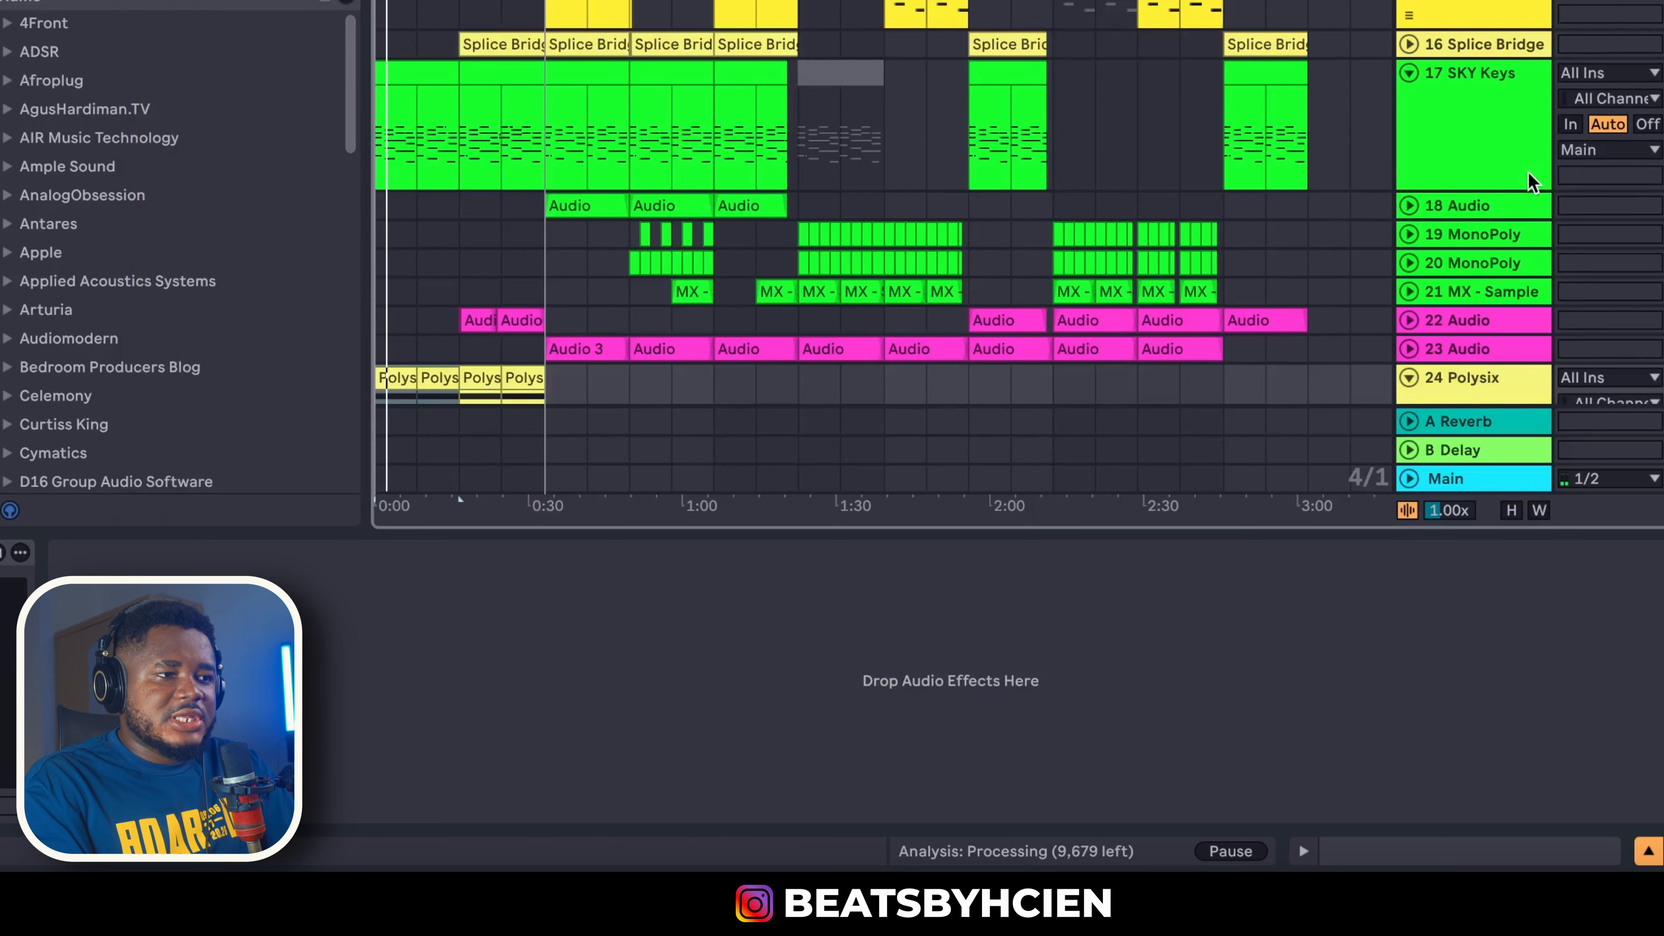
click(1402, 177)
scroll(1222, 260, down, 3)
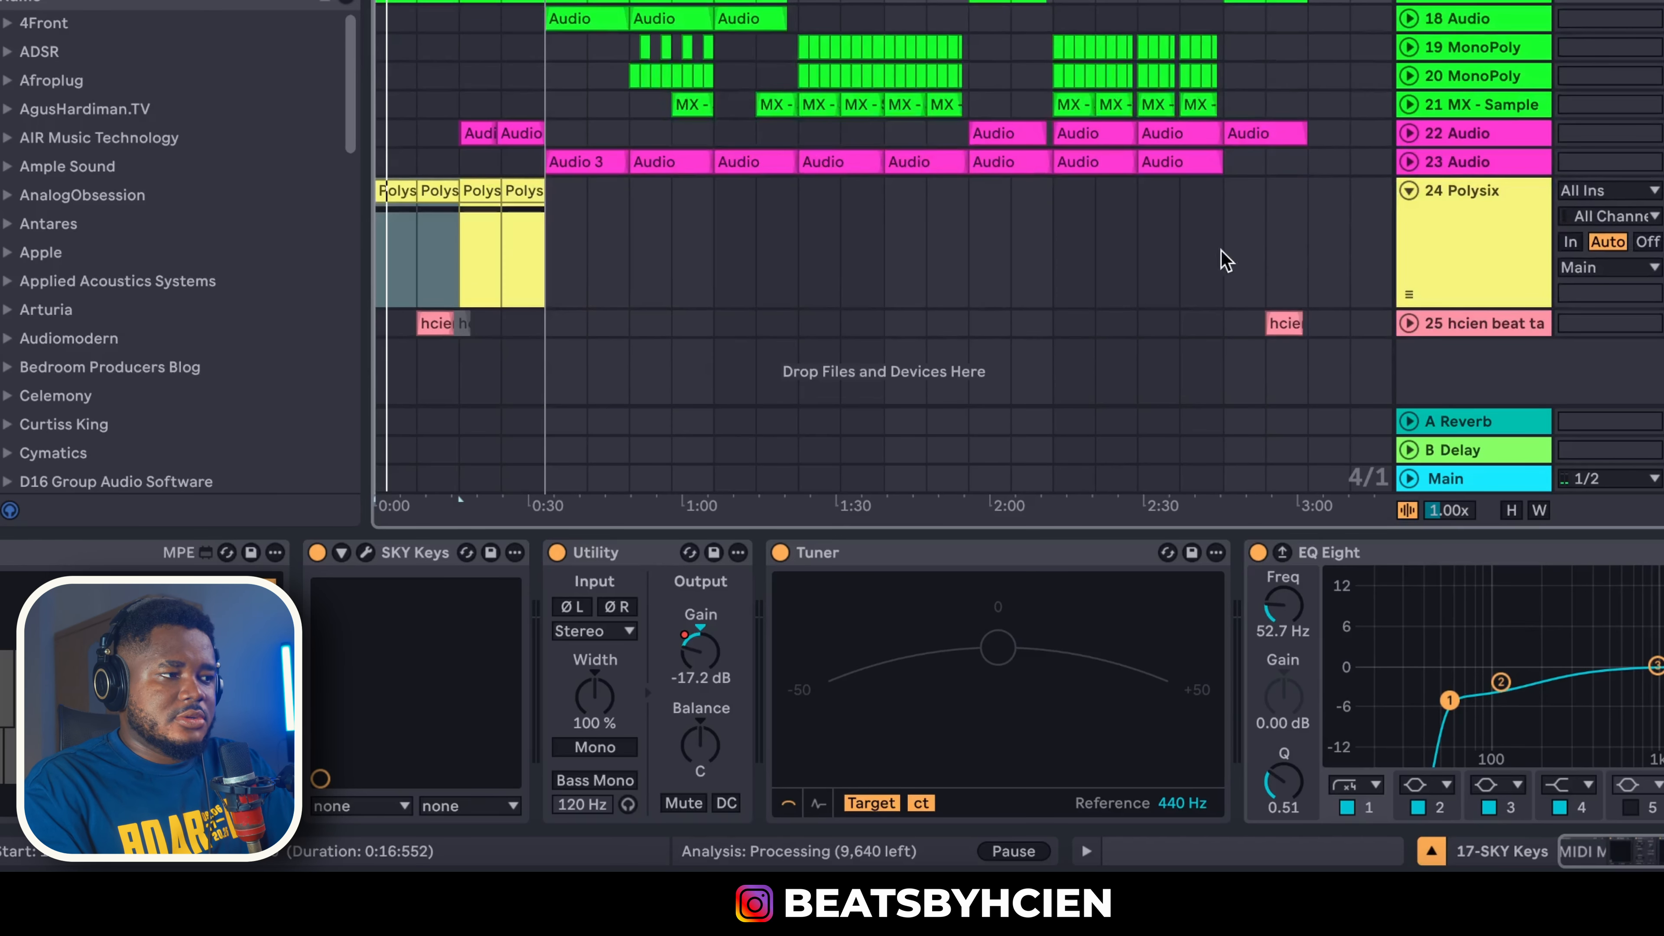
click(691, 529)
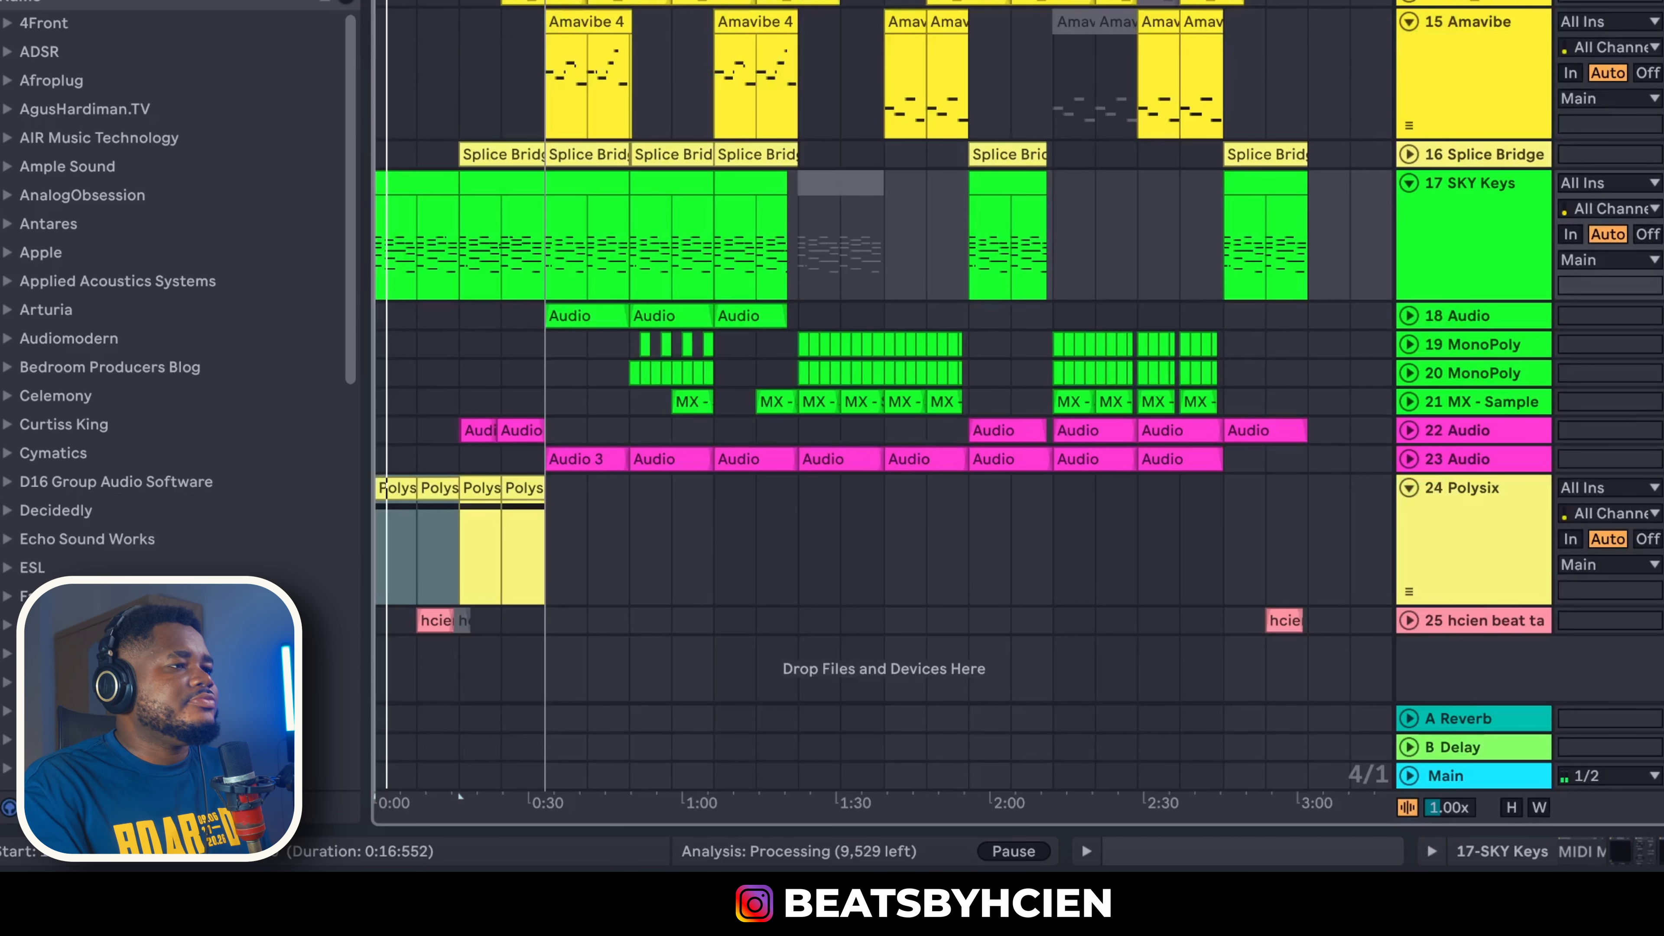
drag(460, 795, 552, 796)
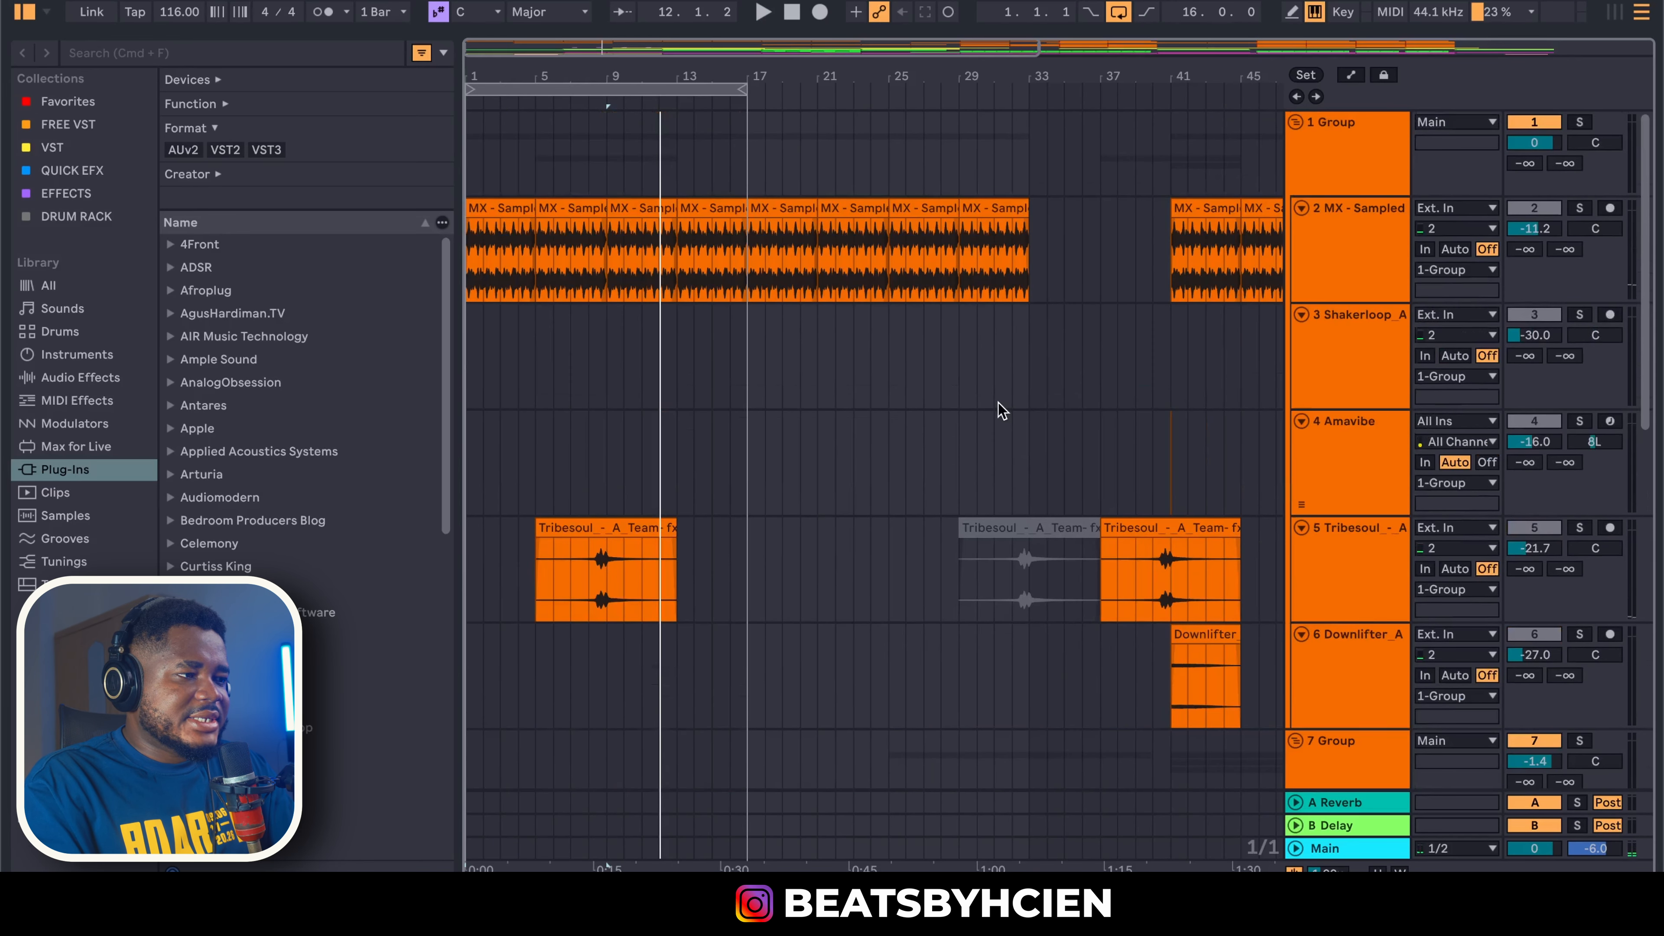
Solo the MX - Sampled and Tribesoul tracks in turn, and select bars 7 to 11 of the first Tribesoul clip
click(1583, 211)
scroll(1482, 325, down, 2)
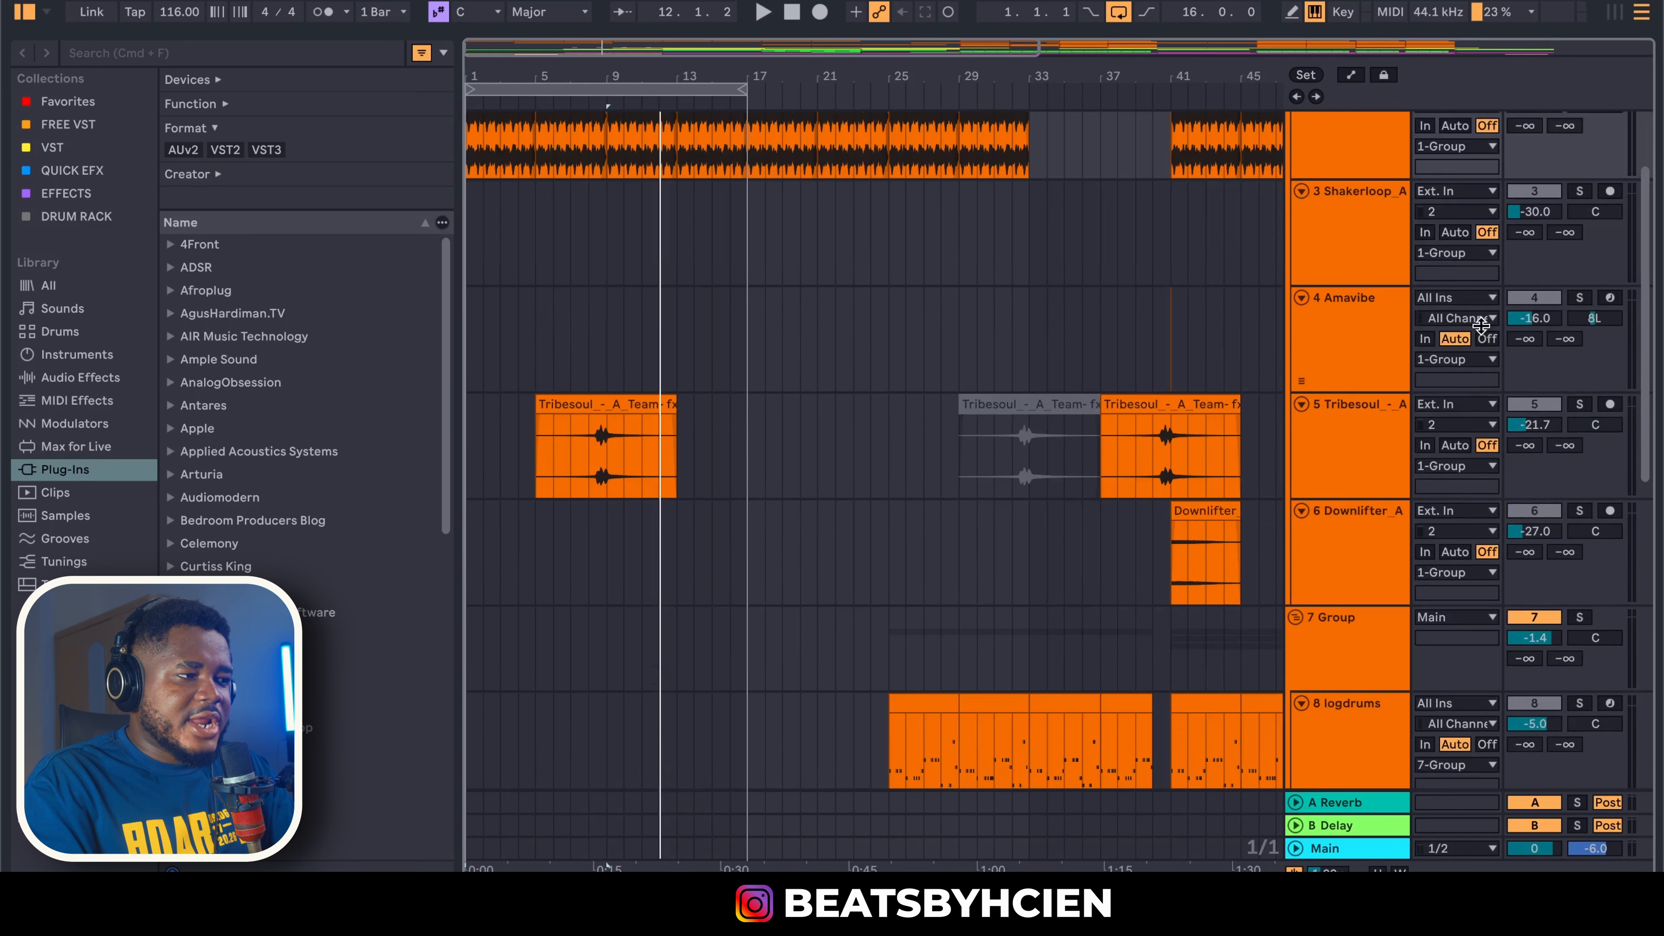
click(1578, 404)
scroll(1038, 394, down, 2)
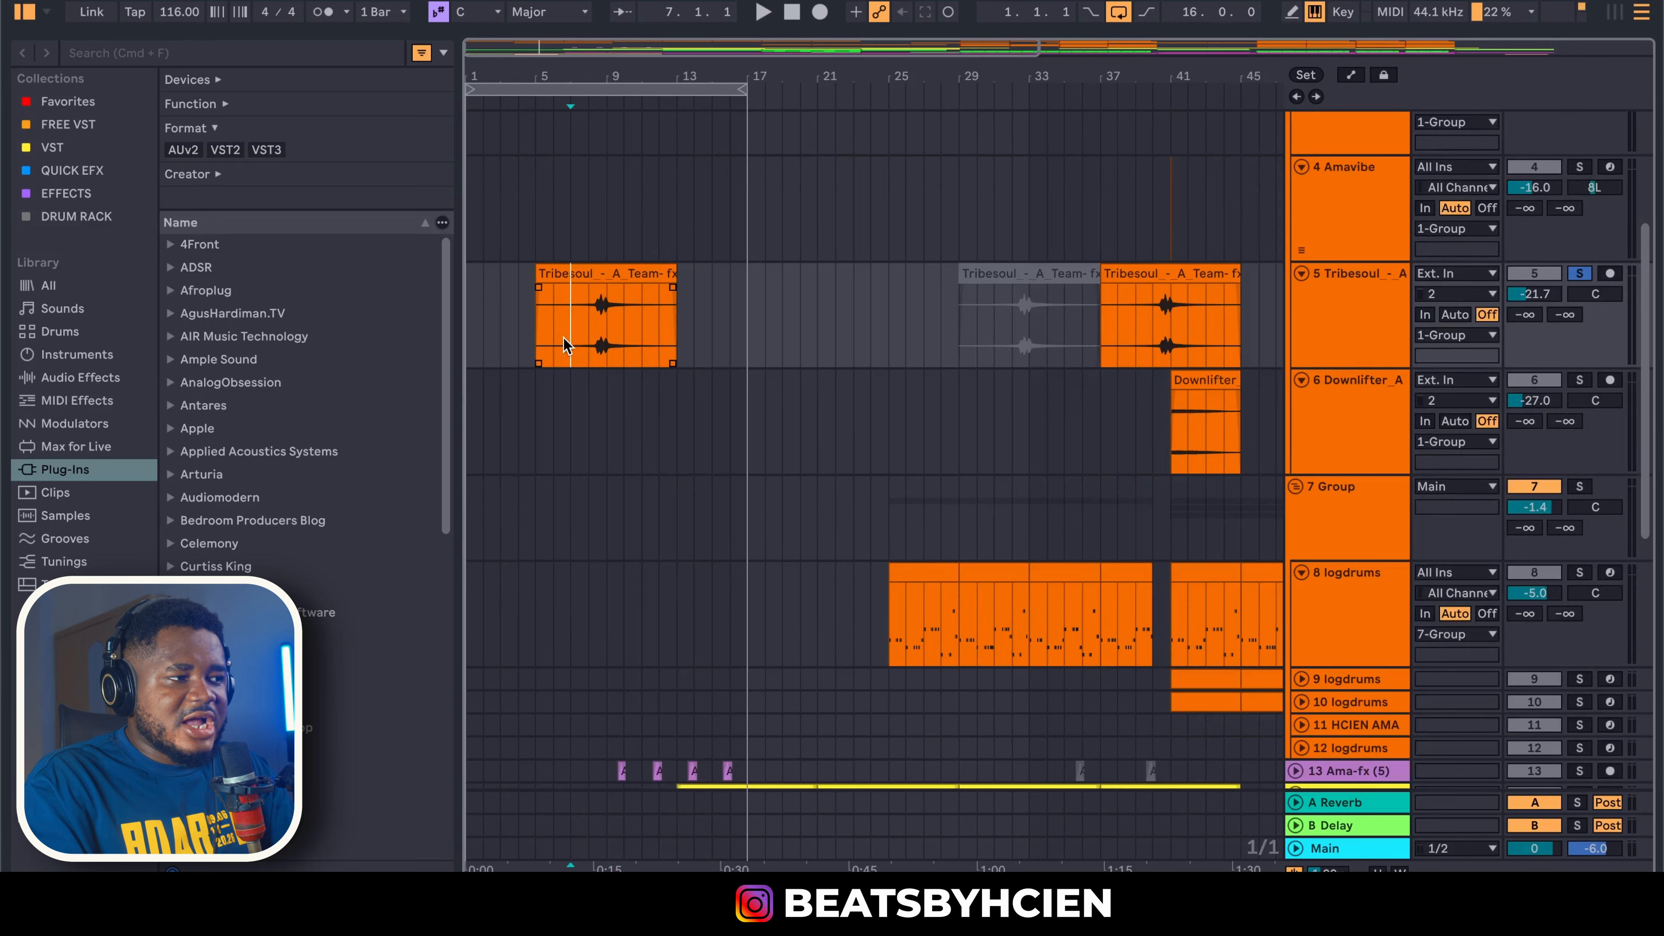
drag(562, 338, 649, 333)
scroll(655, 367, down, 4)
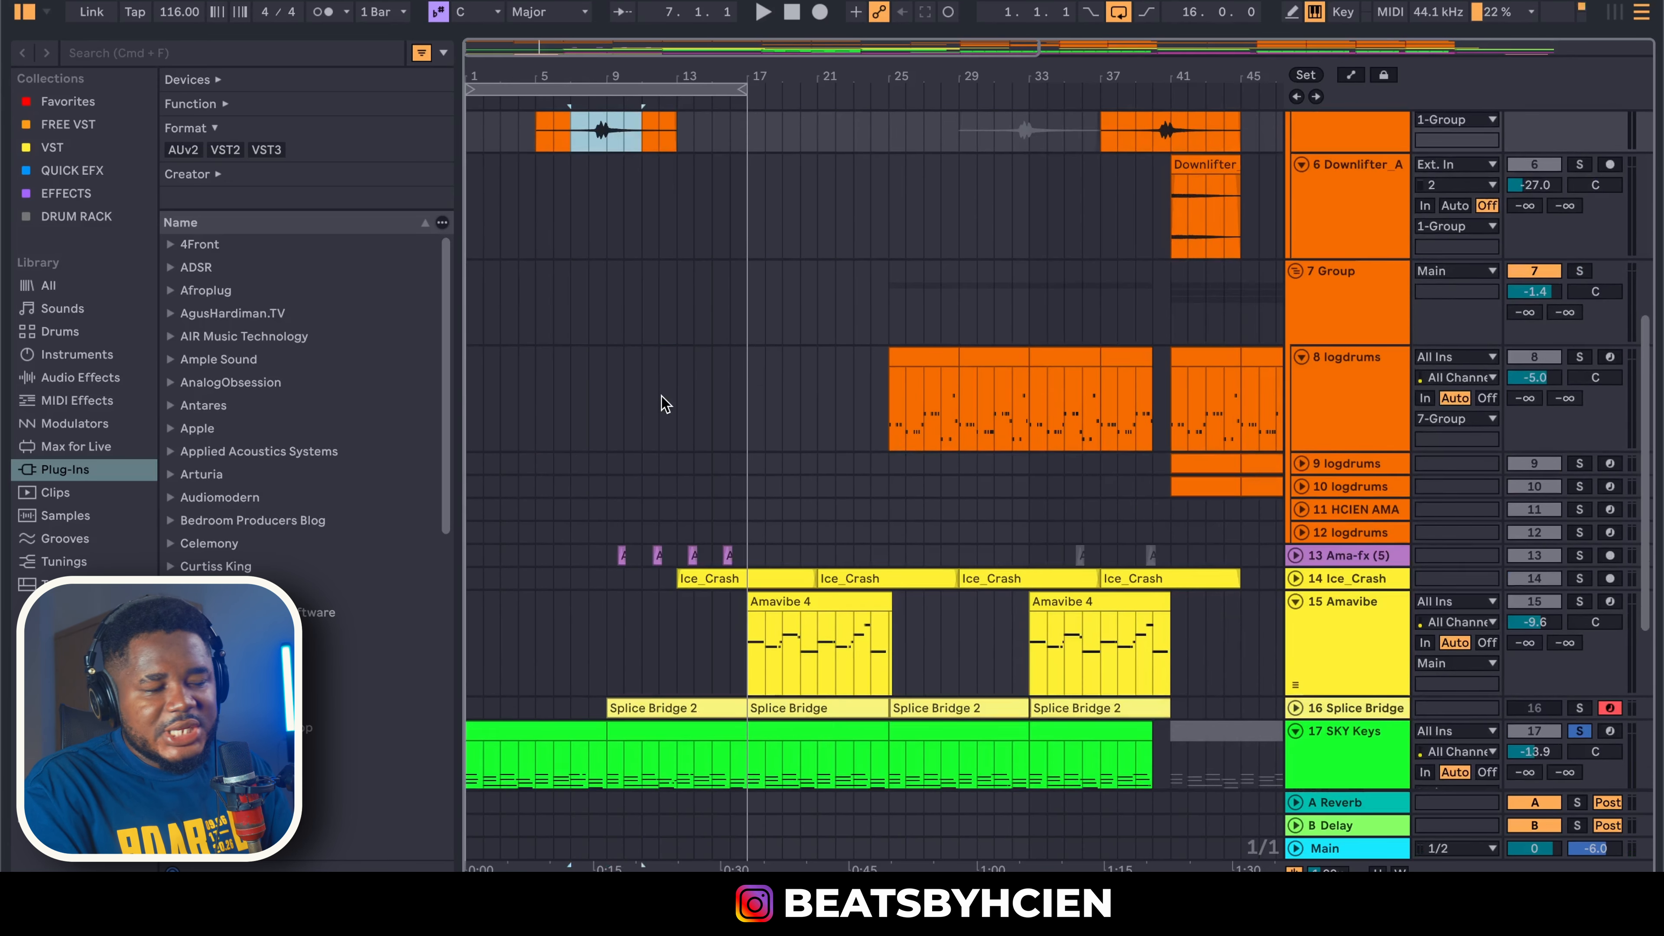
Select bars 8 to 17 of the 22 Audio track and play the soloed tracks from bar 8
scroll(665, 404, down, 1)
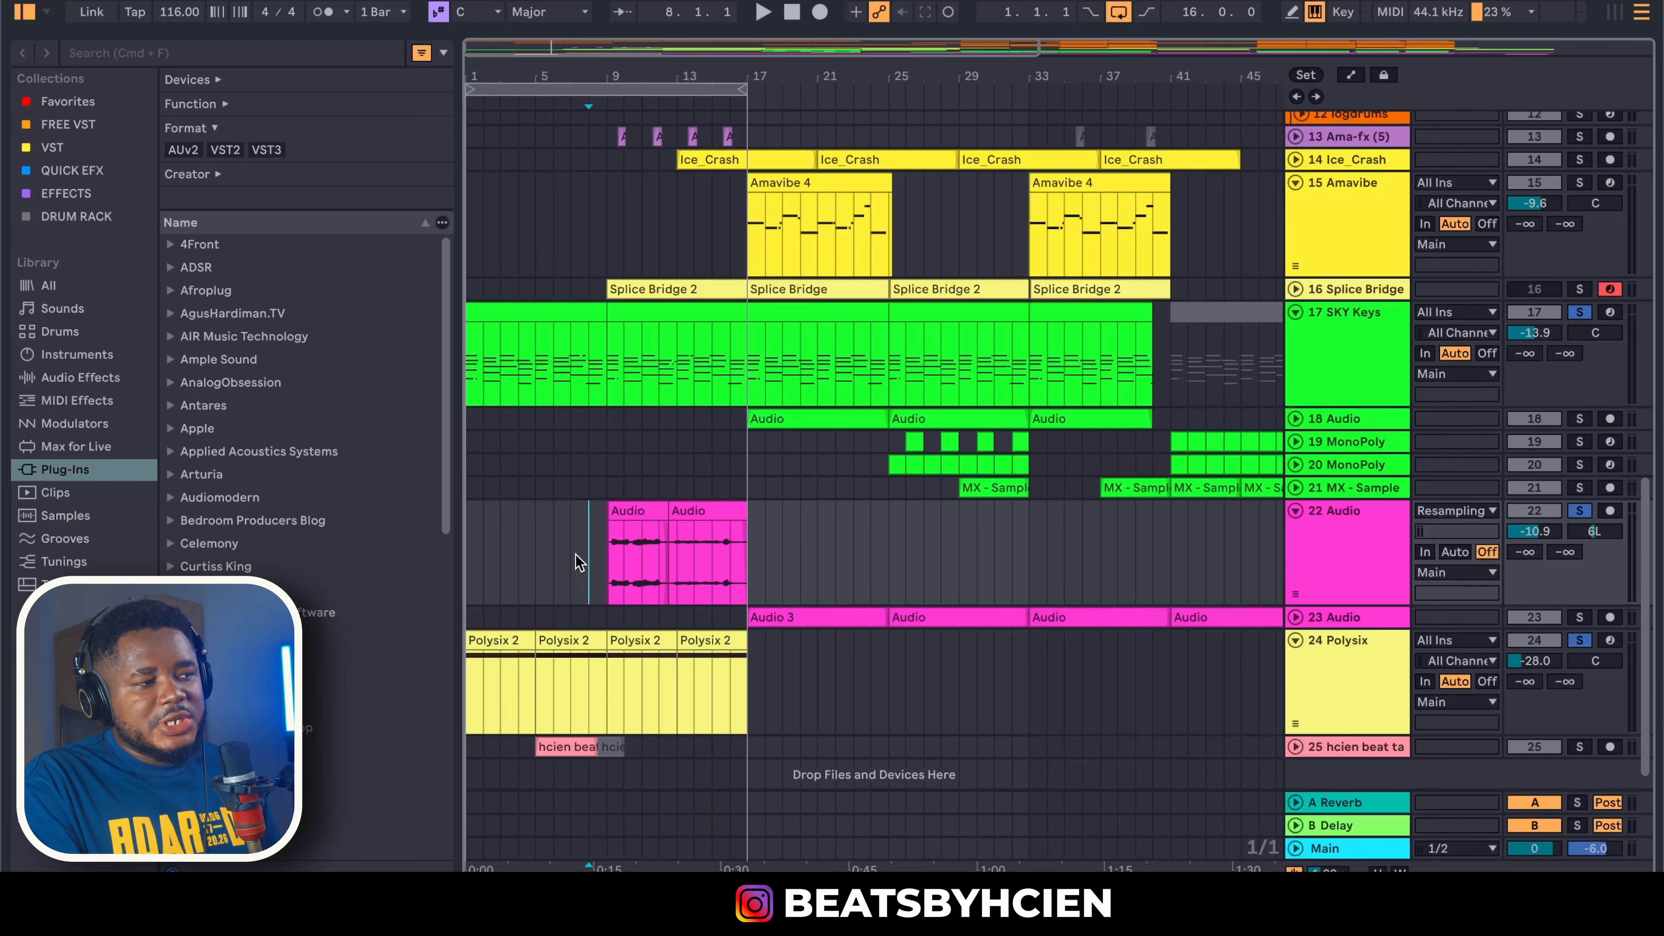
drag(575, 553, 741, 550)
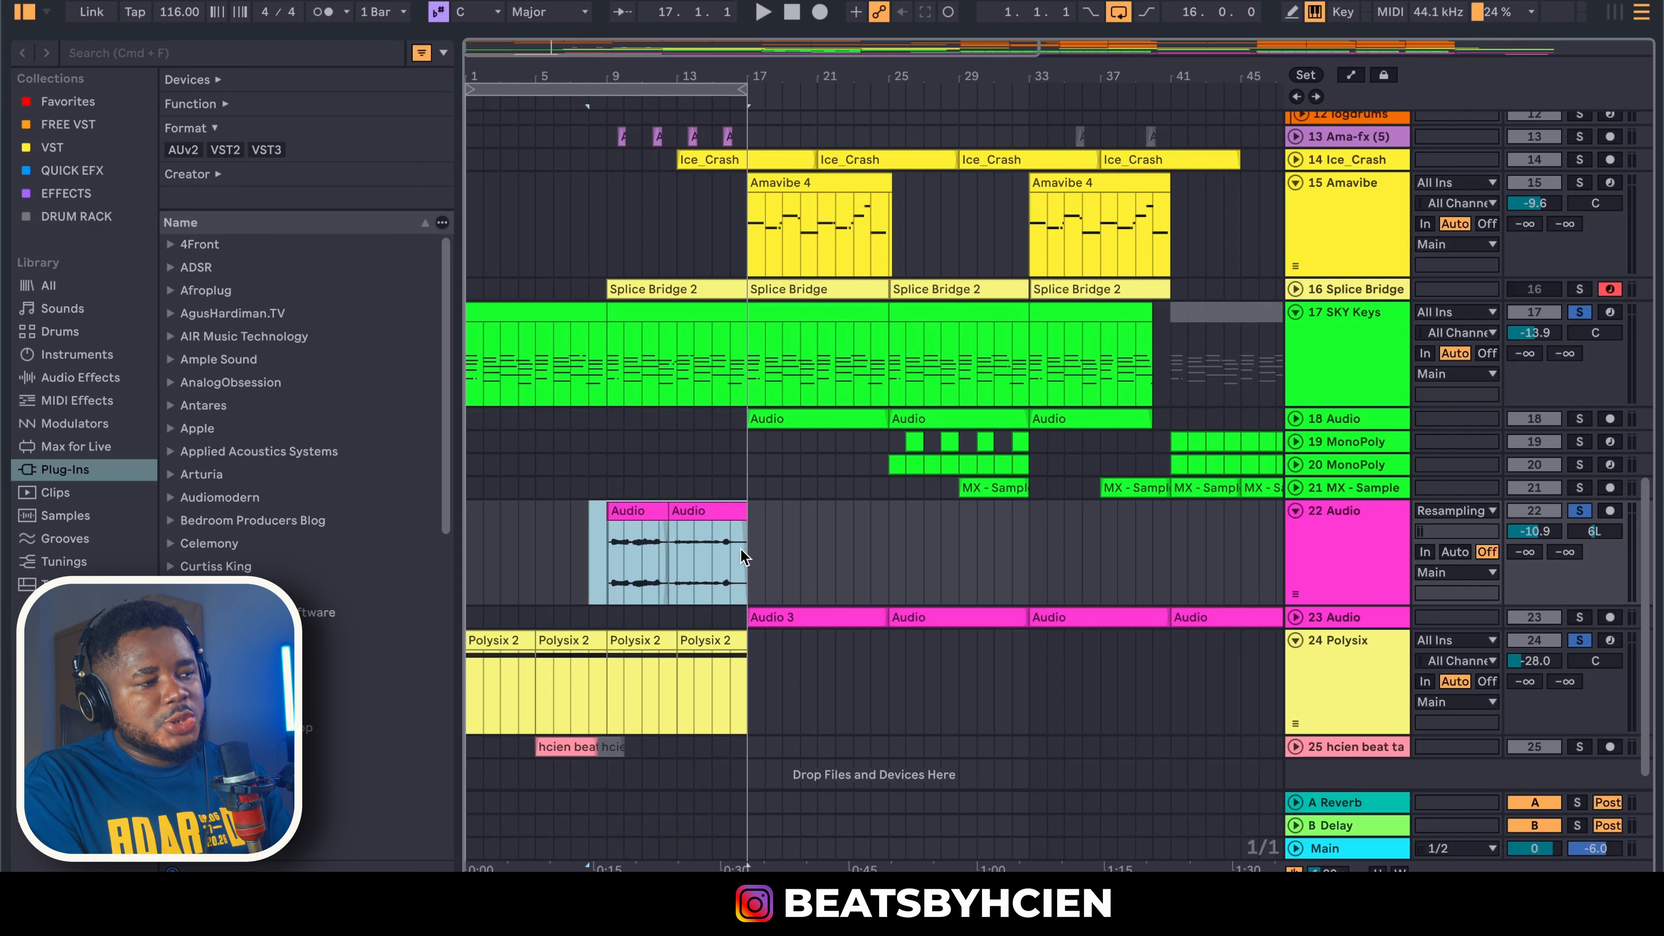
click(586, 569)
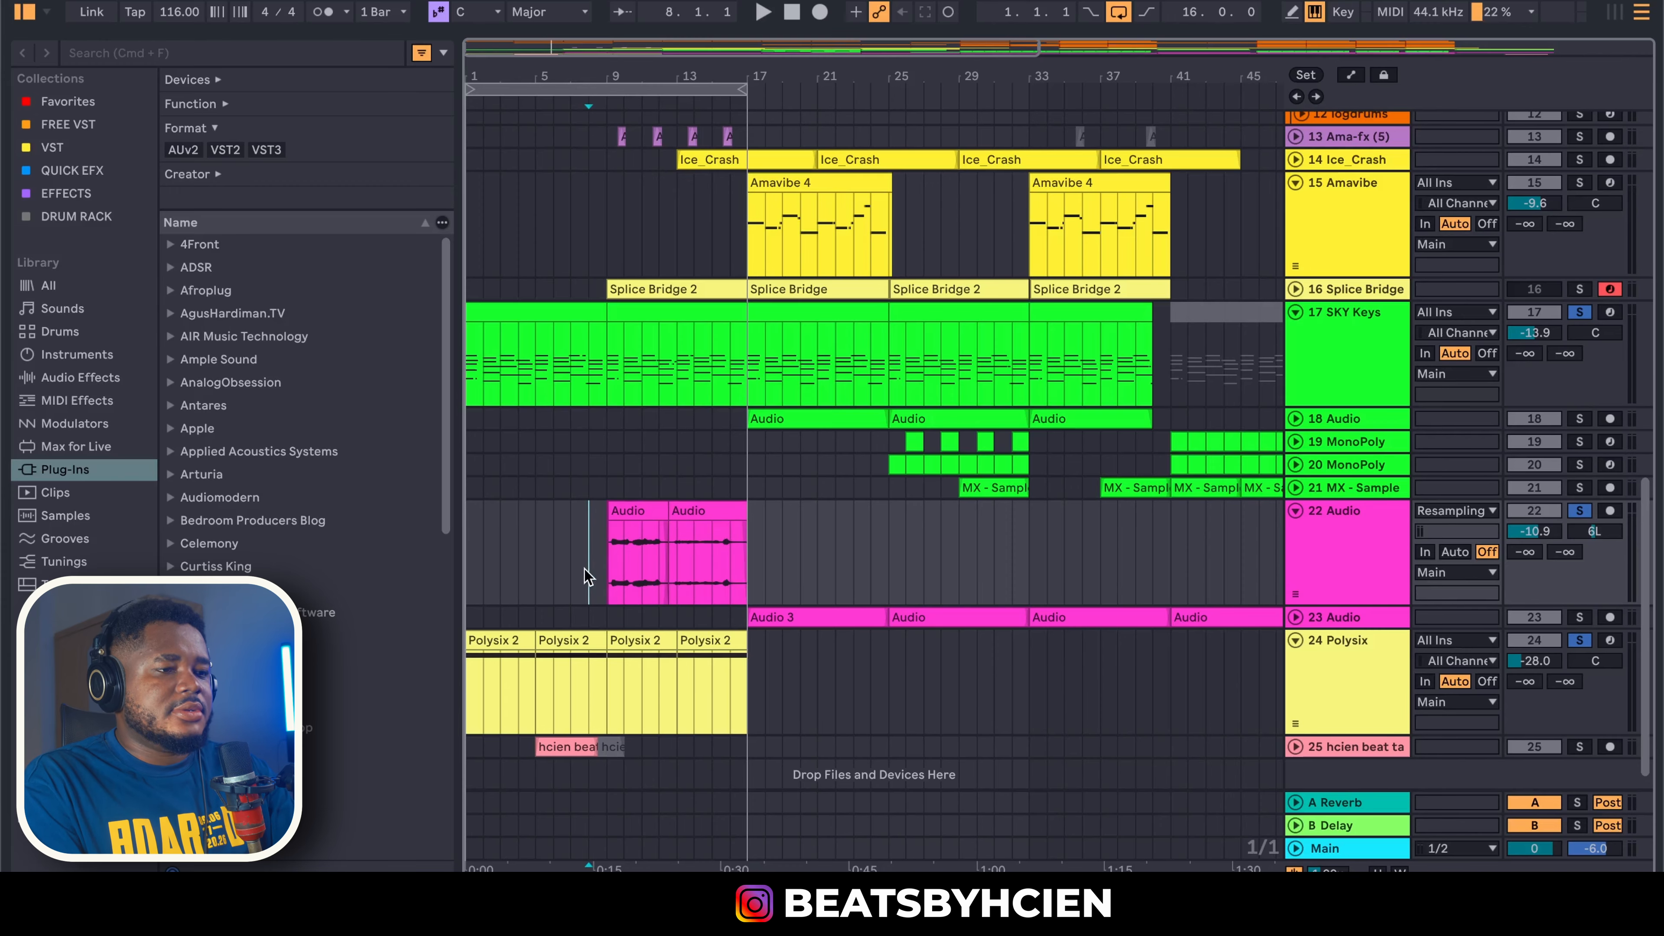
key(space)
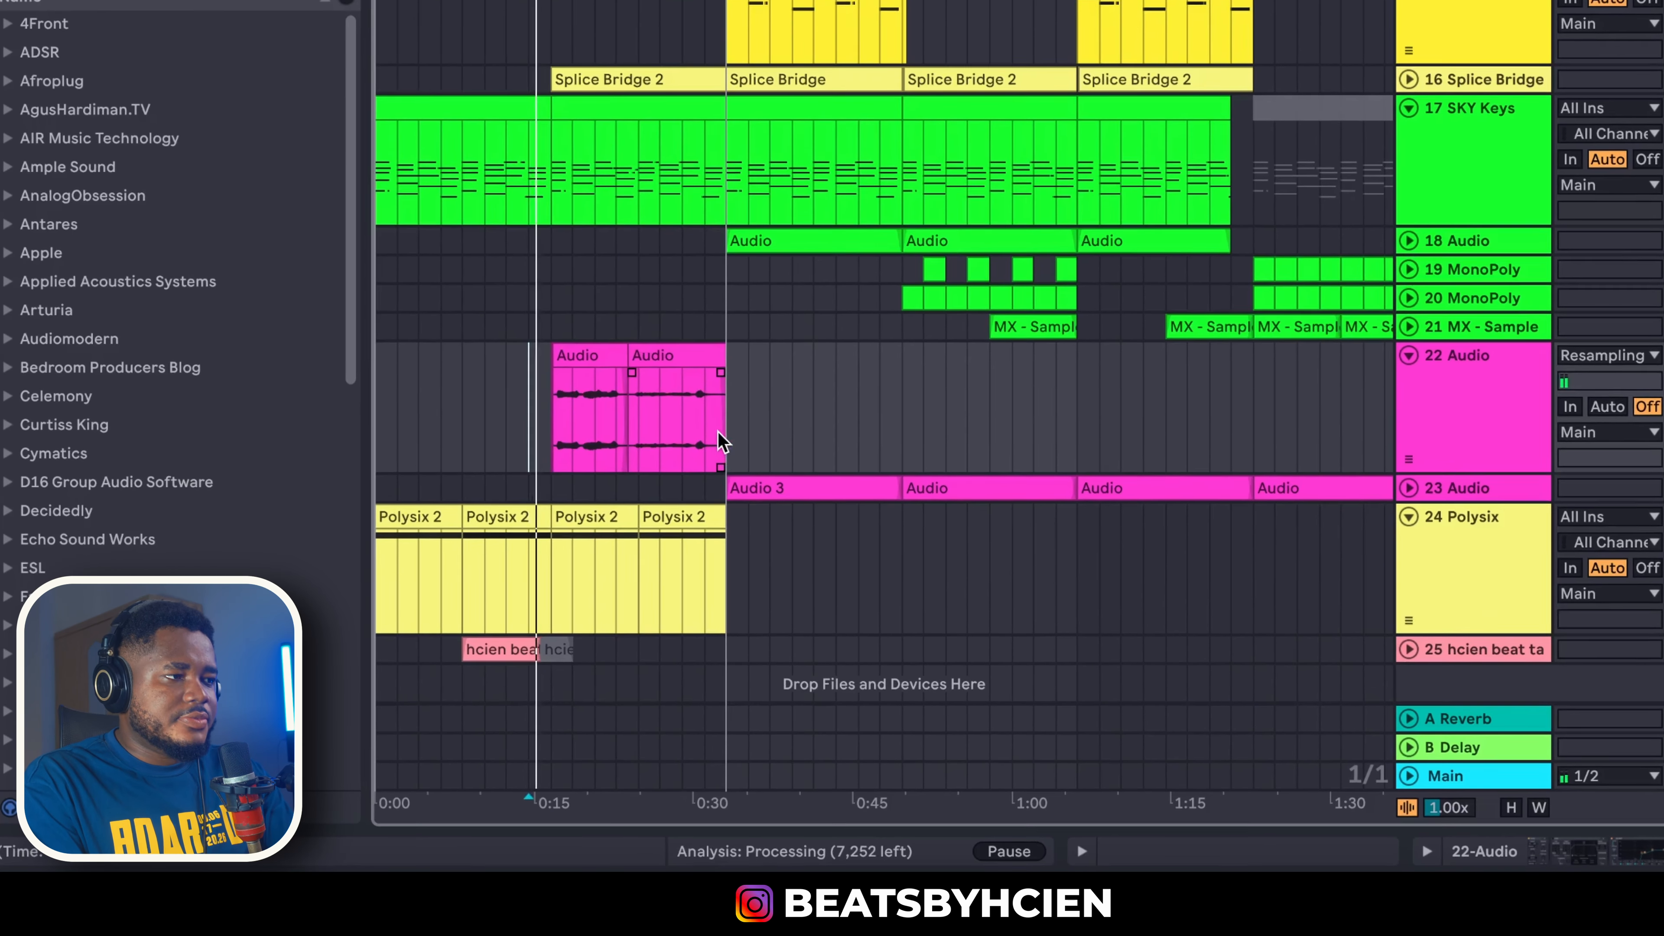
Solo the Ama-fx track alongside the others, stop playback and set the start position to bar 9
scroll(721, 442, up, 3)
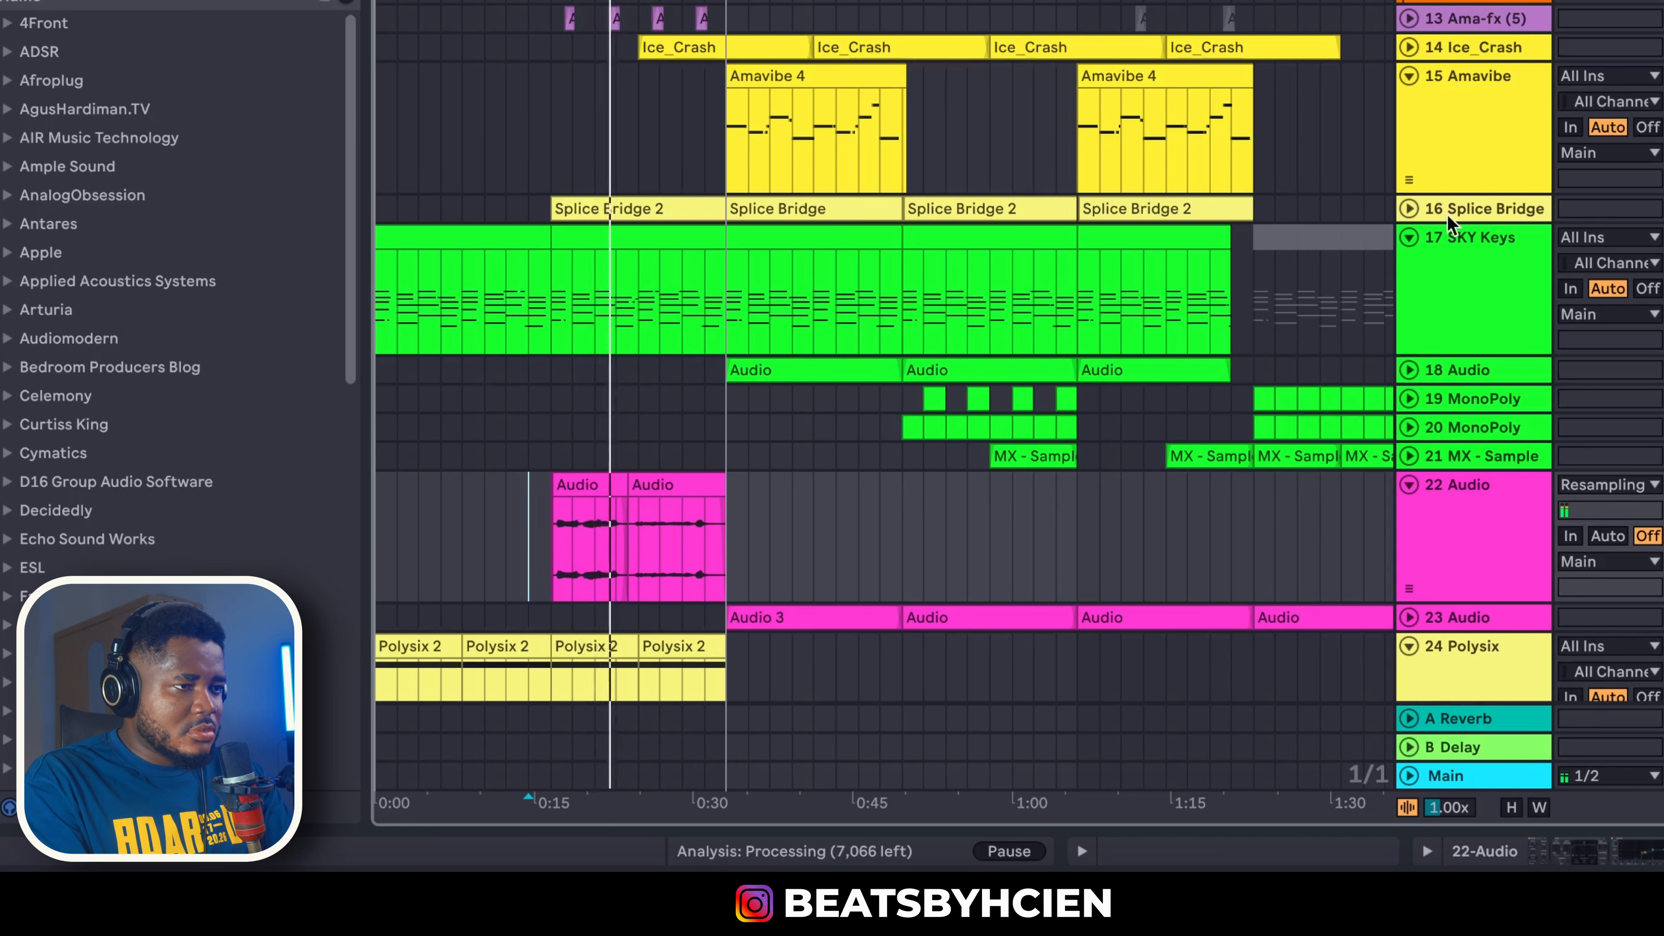
click(1658, 18)
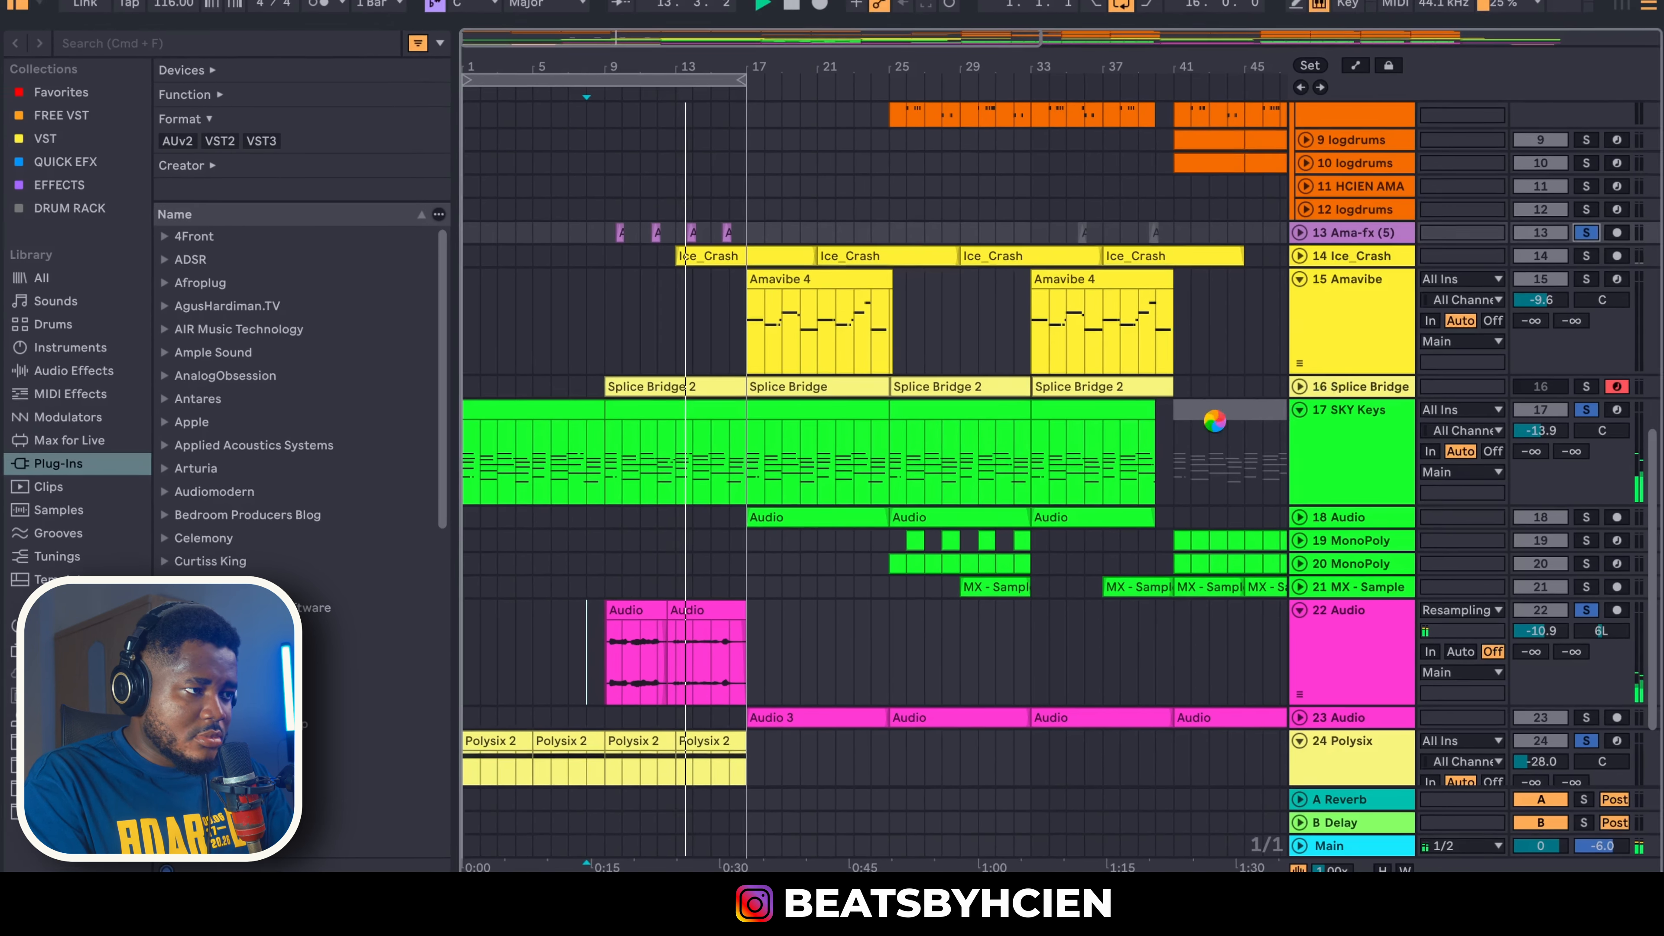
key(space)
click(560, 455)
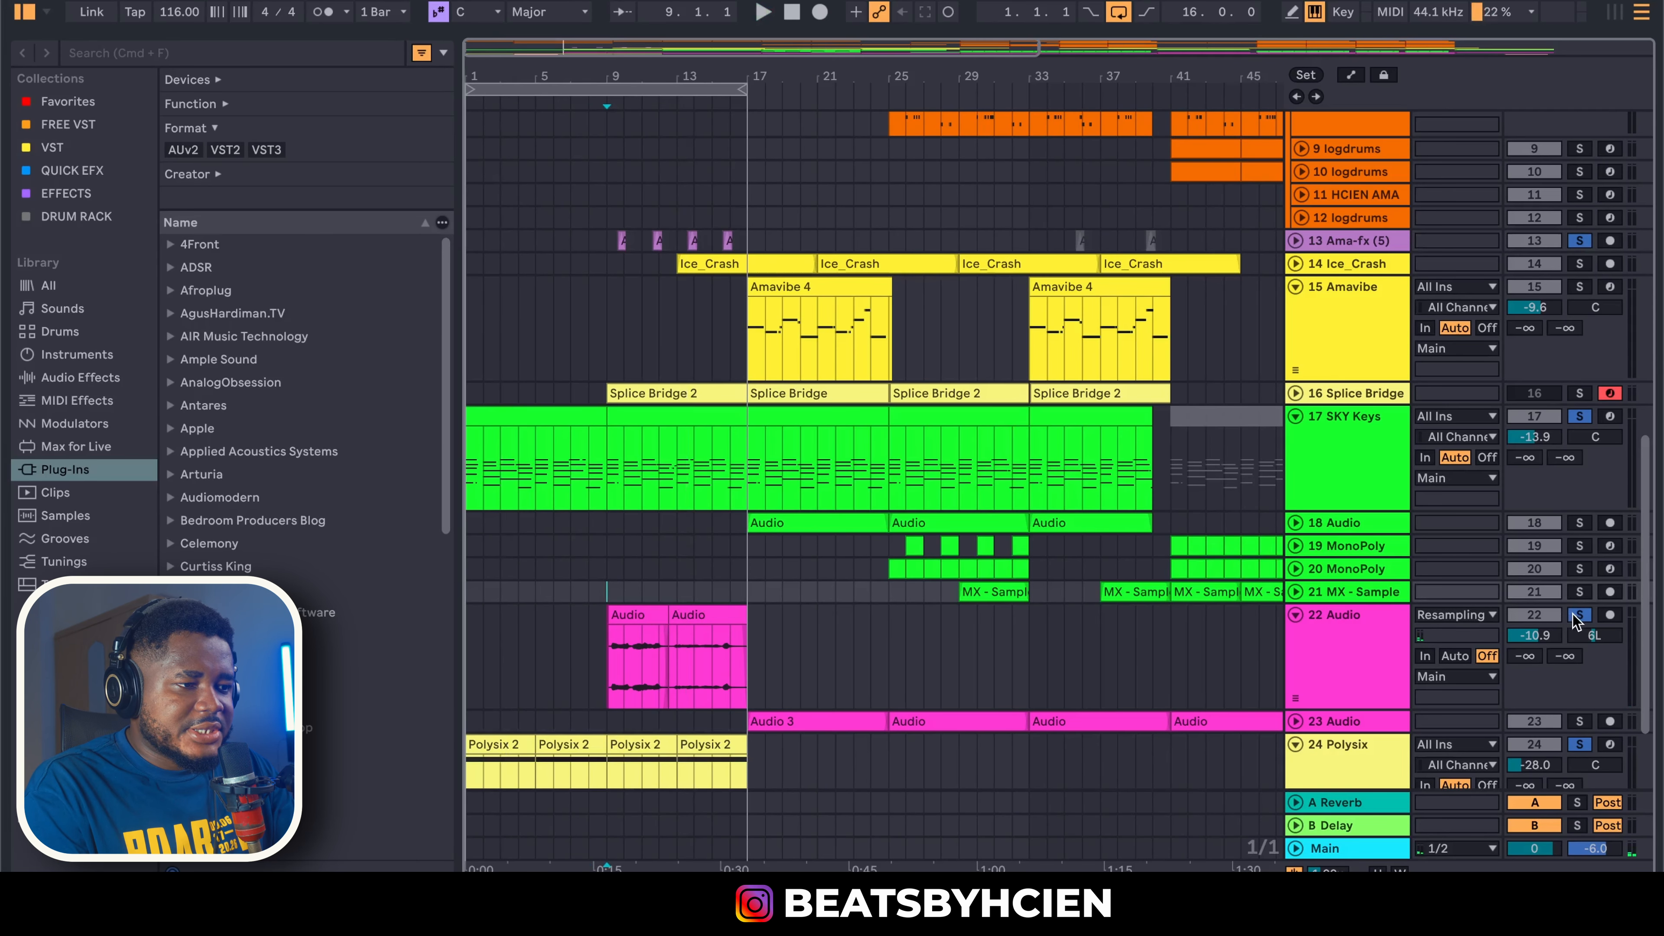
Solo only the 22 Audio track, show its EQ Eight and Hybrid Reverb effects, and play it from bar 9
click(1578, 617)
double_click(1337, 648)
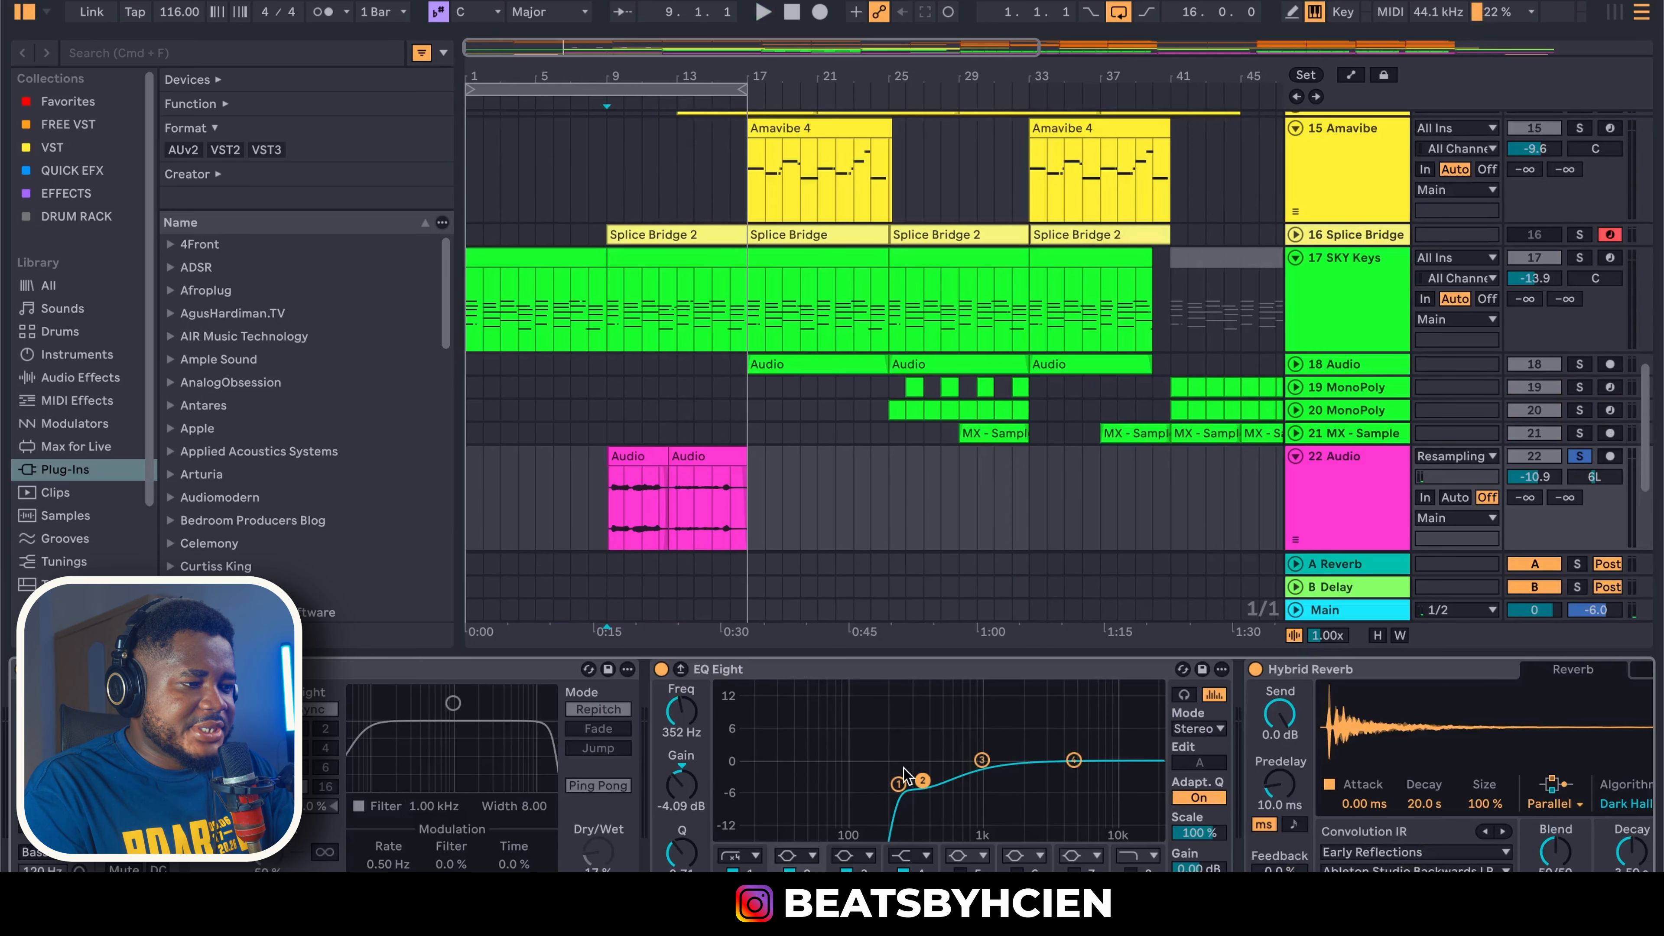
click(613, 525)
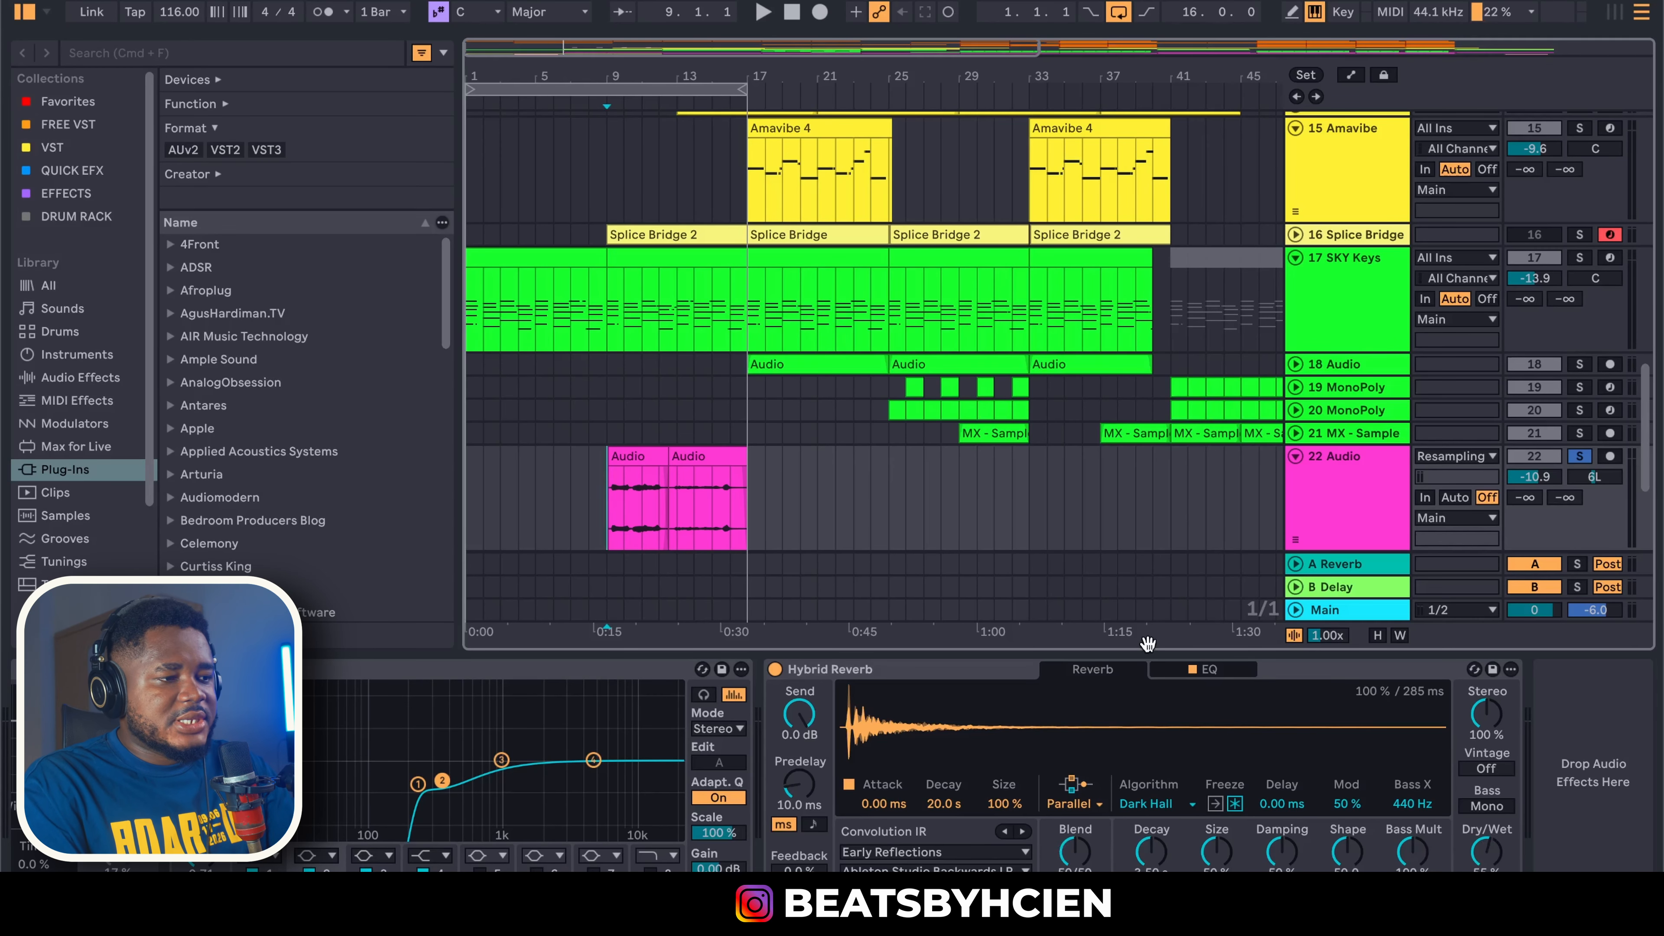
key(space)
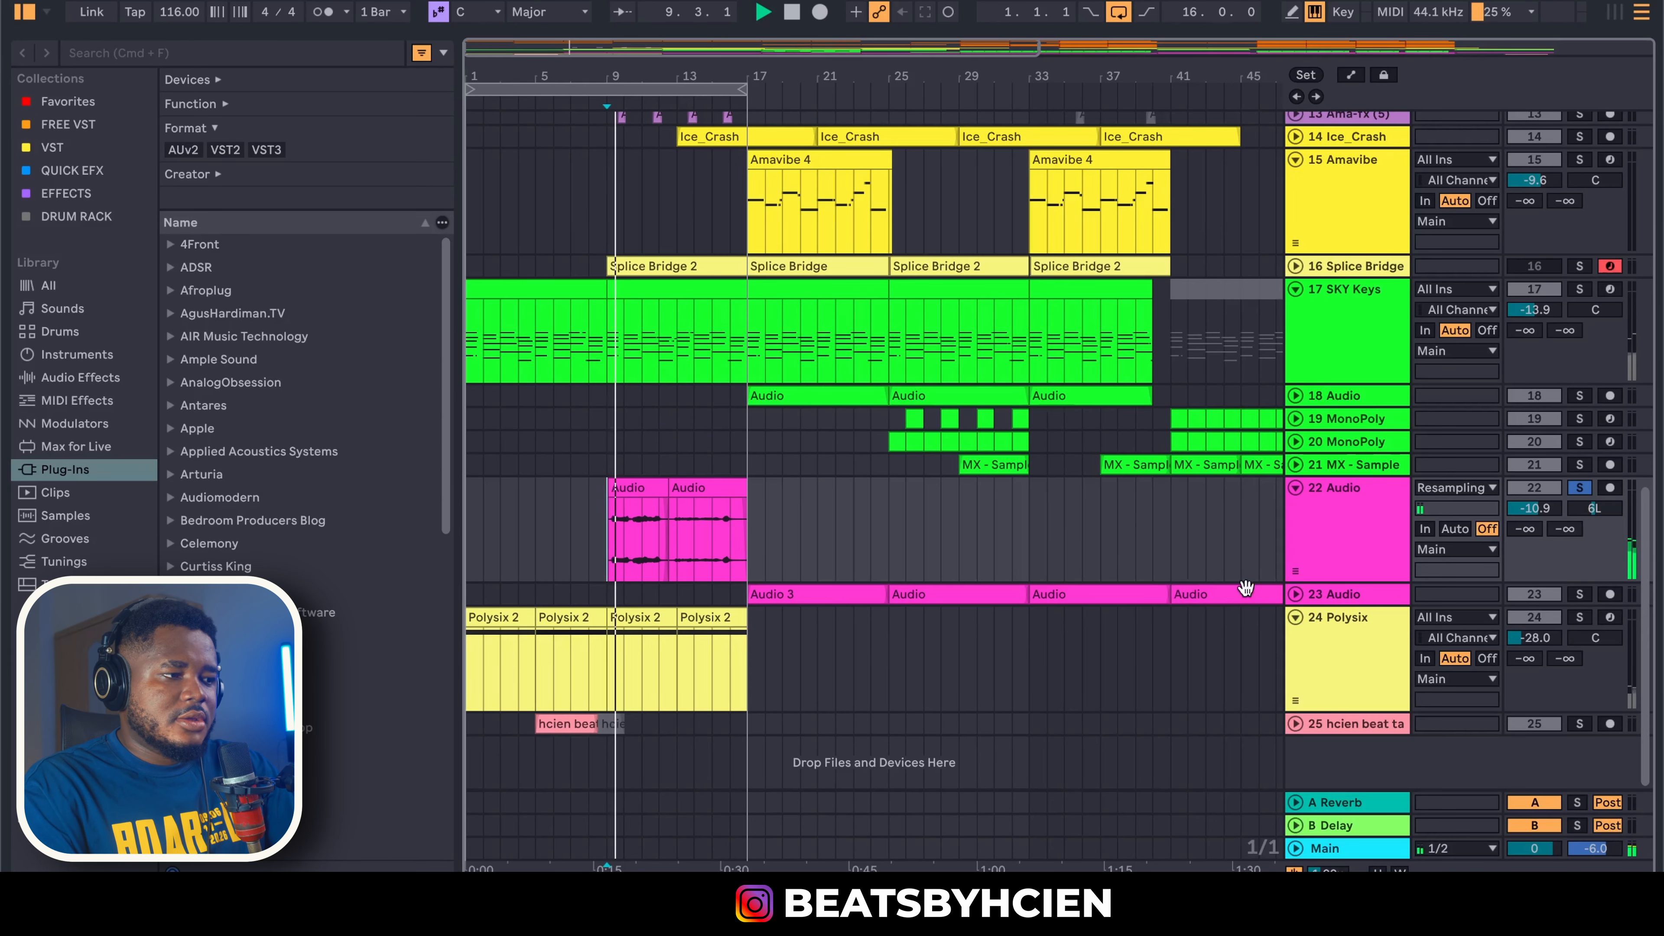
Set the loop to bars 17 to 25 and fold the 15 Amavibe track
drag(665, 82, 660, 42)
scroll(593, 254, up, 5)
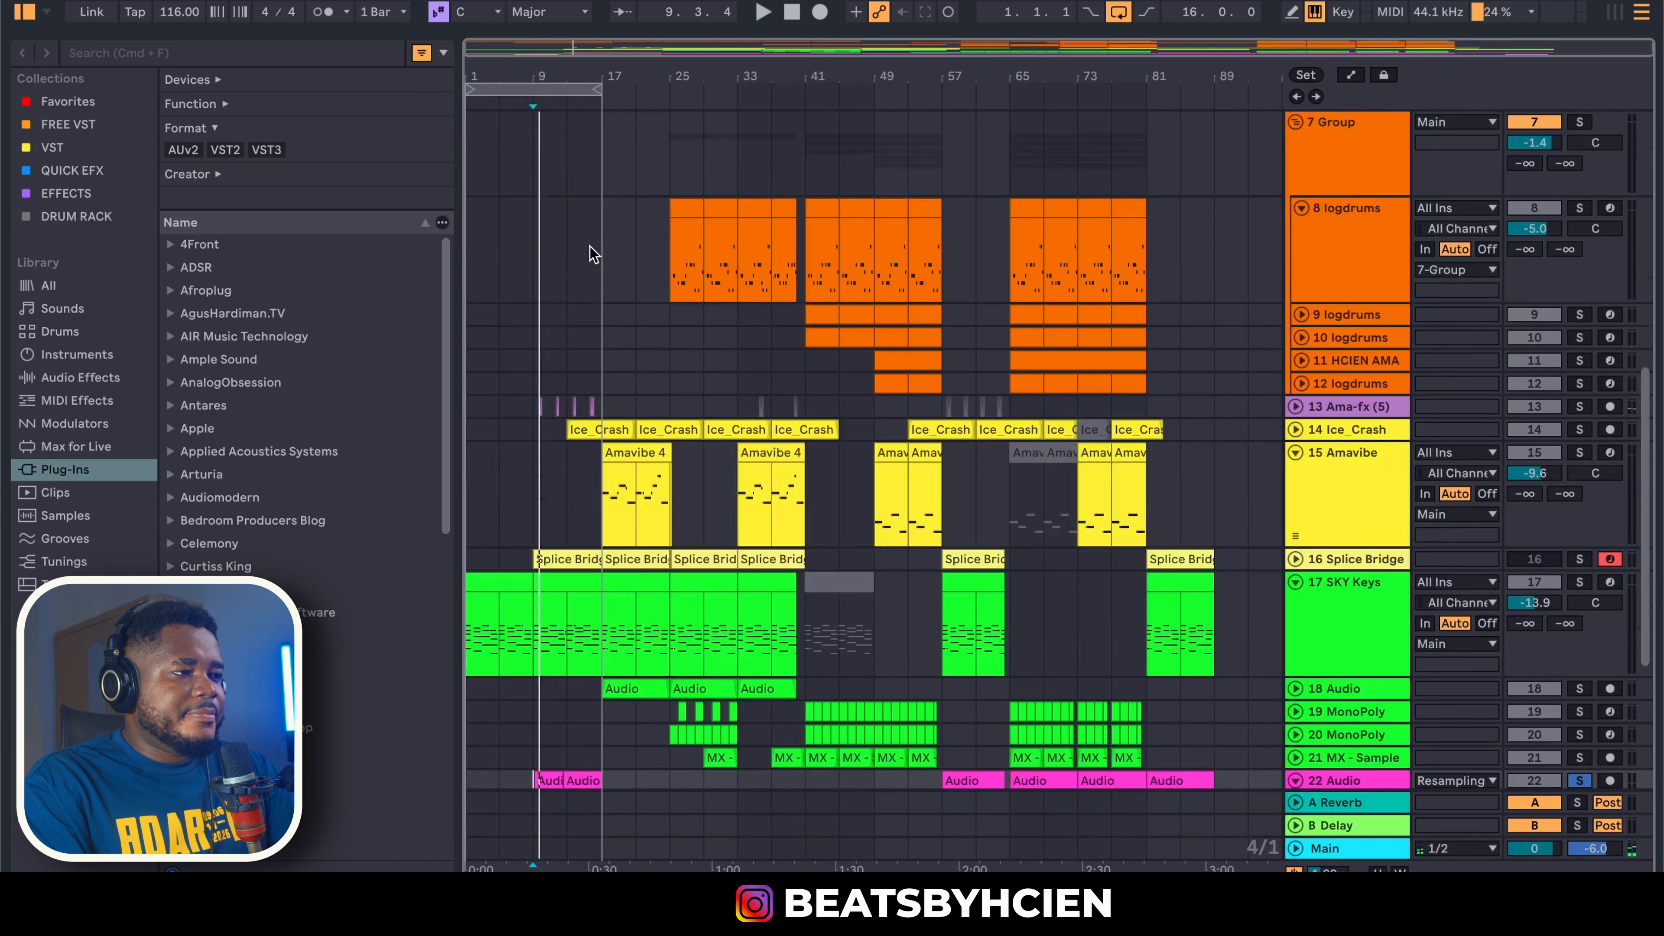
drag(545, 84, 668, 90)
scroll(760, 439, down, 1)
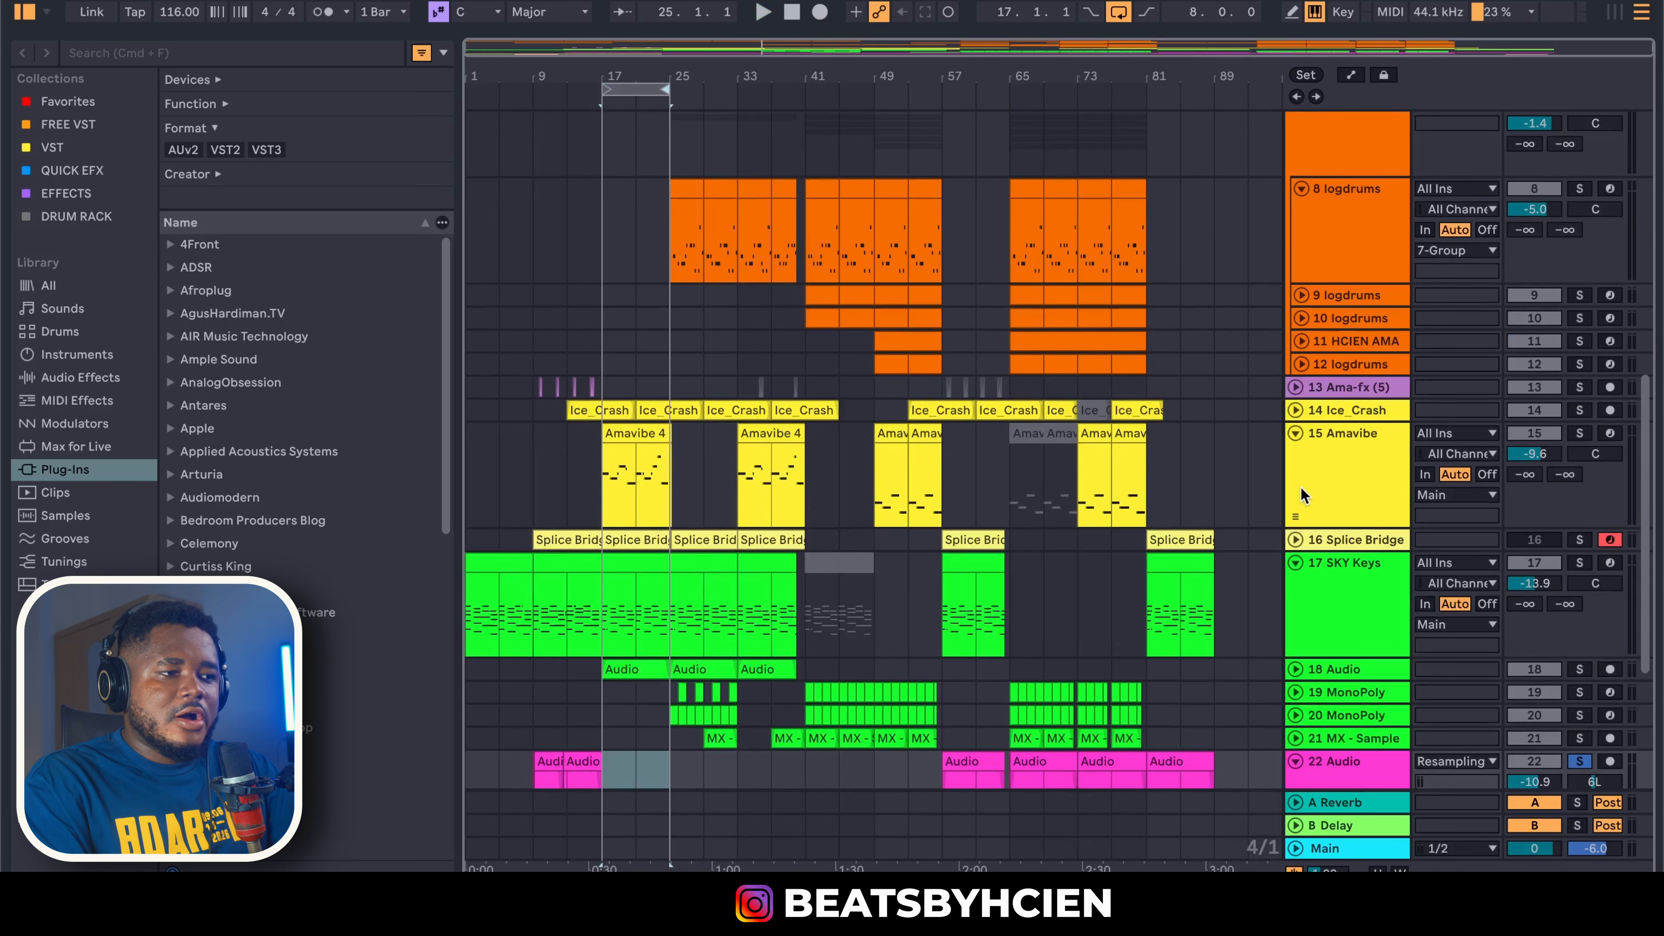
click(1294, 447)
click(1295, 435)
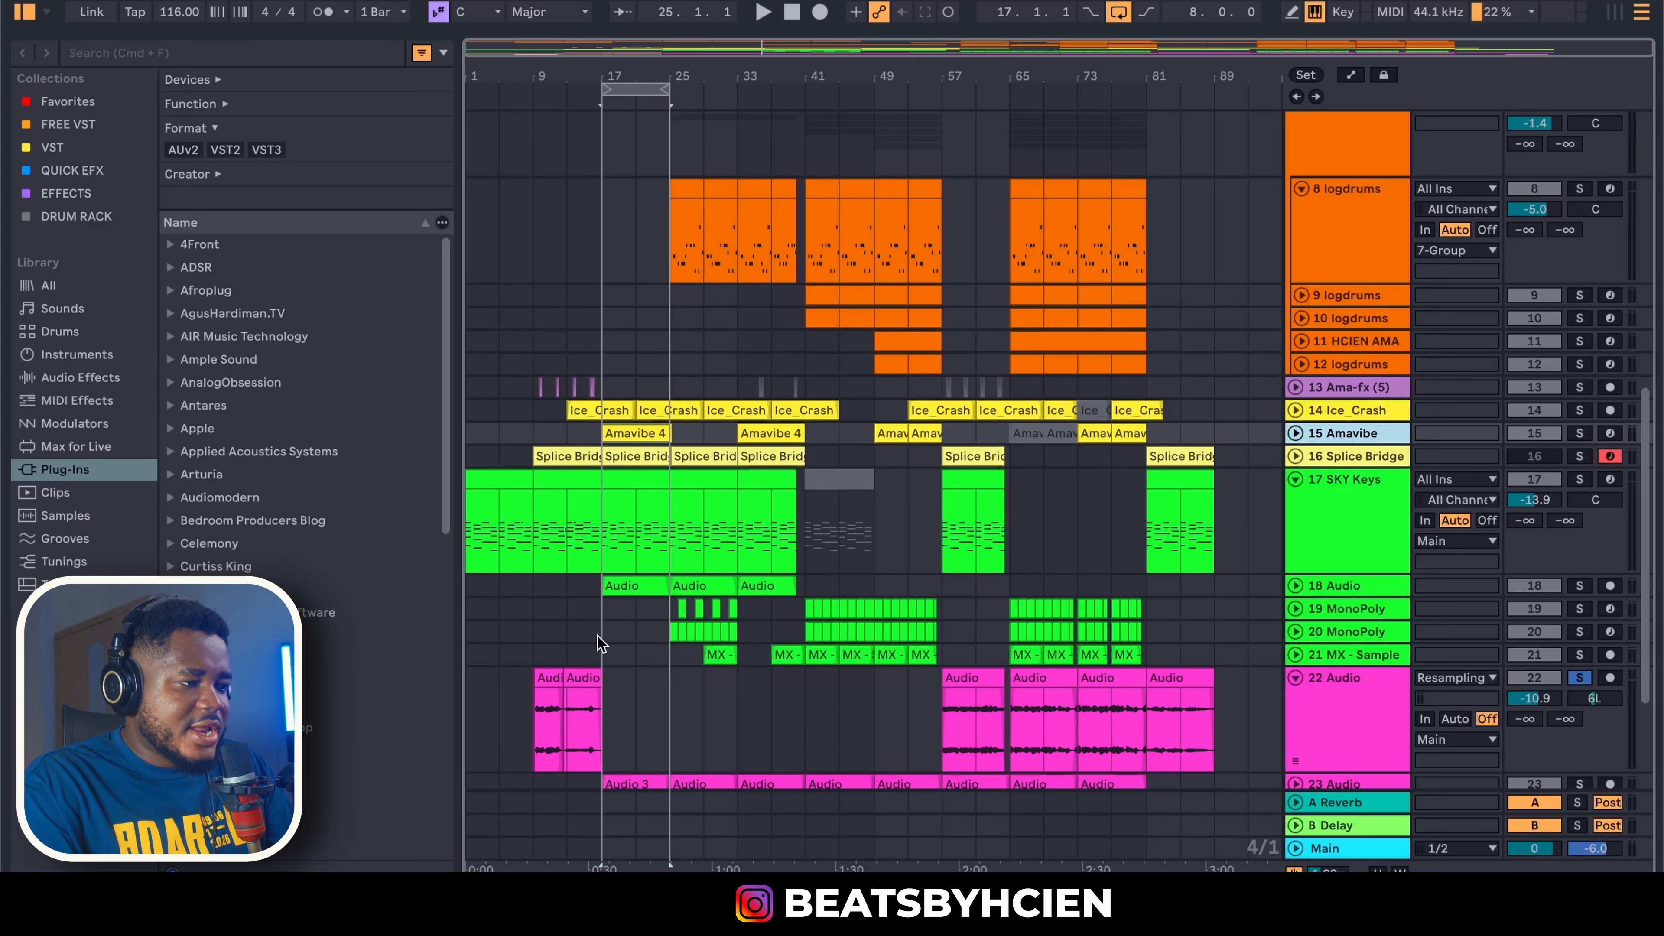
Play from bar 13 while switching the solo from the 22 Audio track to the 23 Audio track
scroll(1317, 637, down, 5)
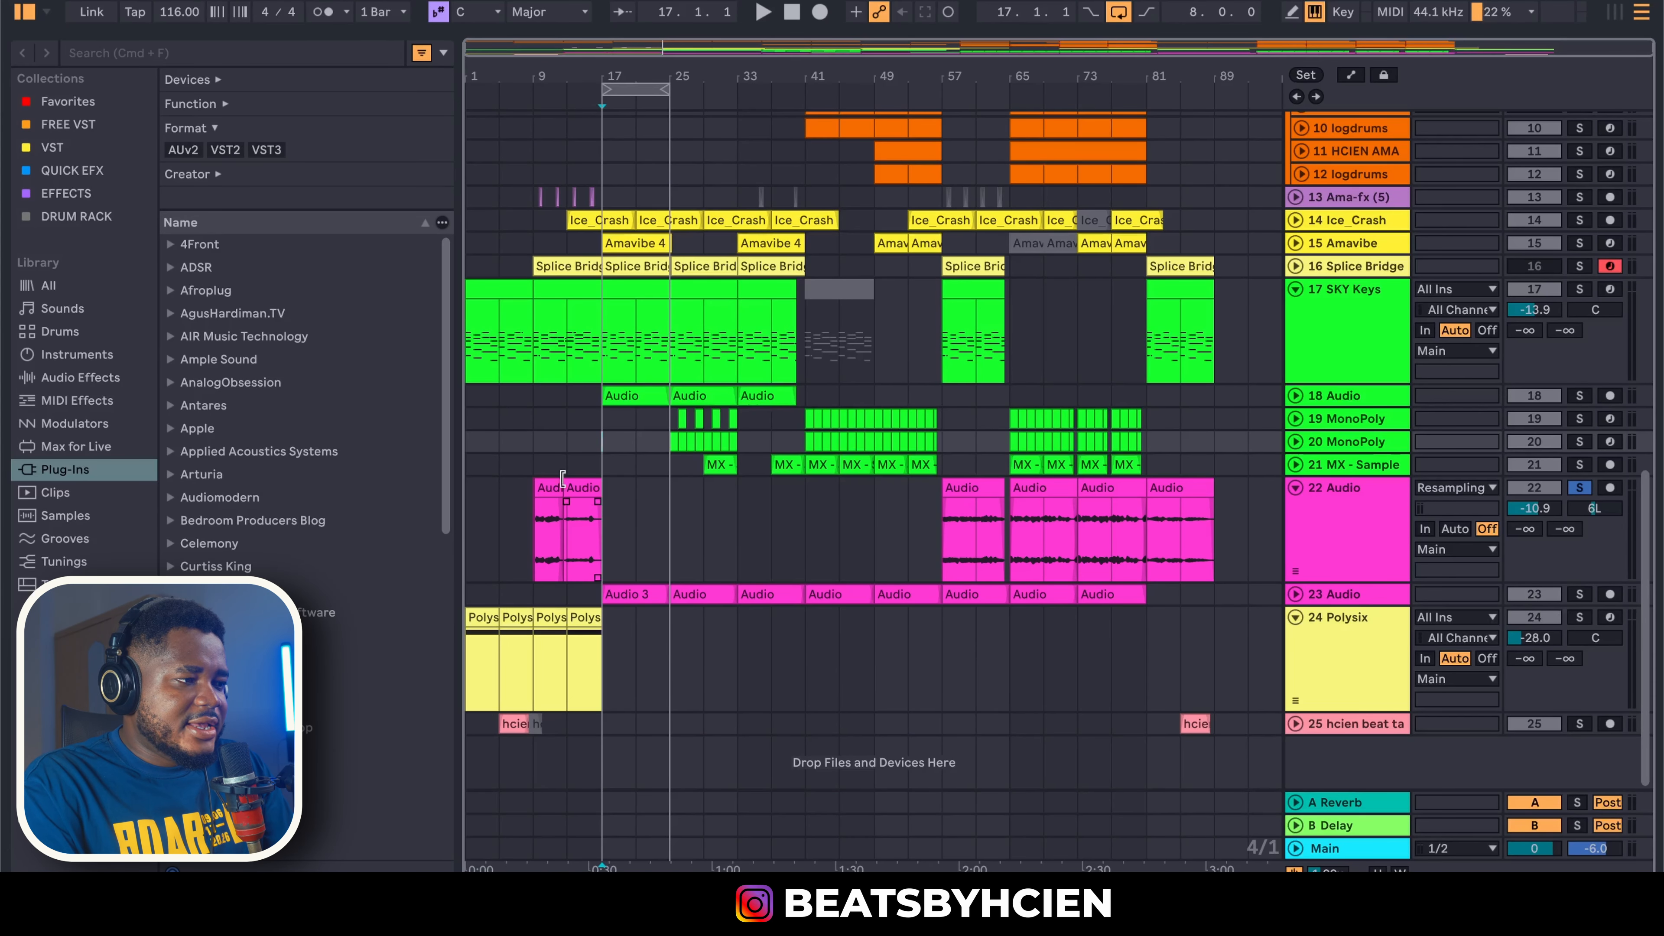
click(567, 467)
key(space)
click(1580, 488)
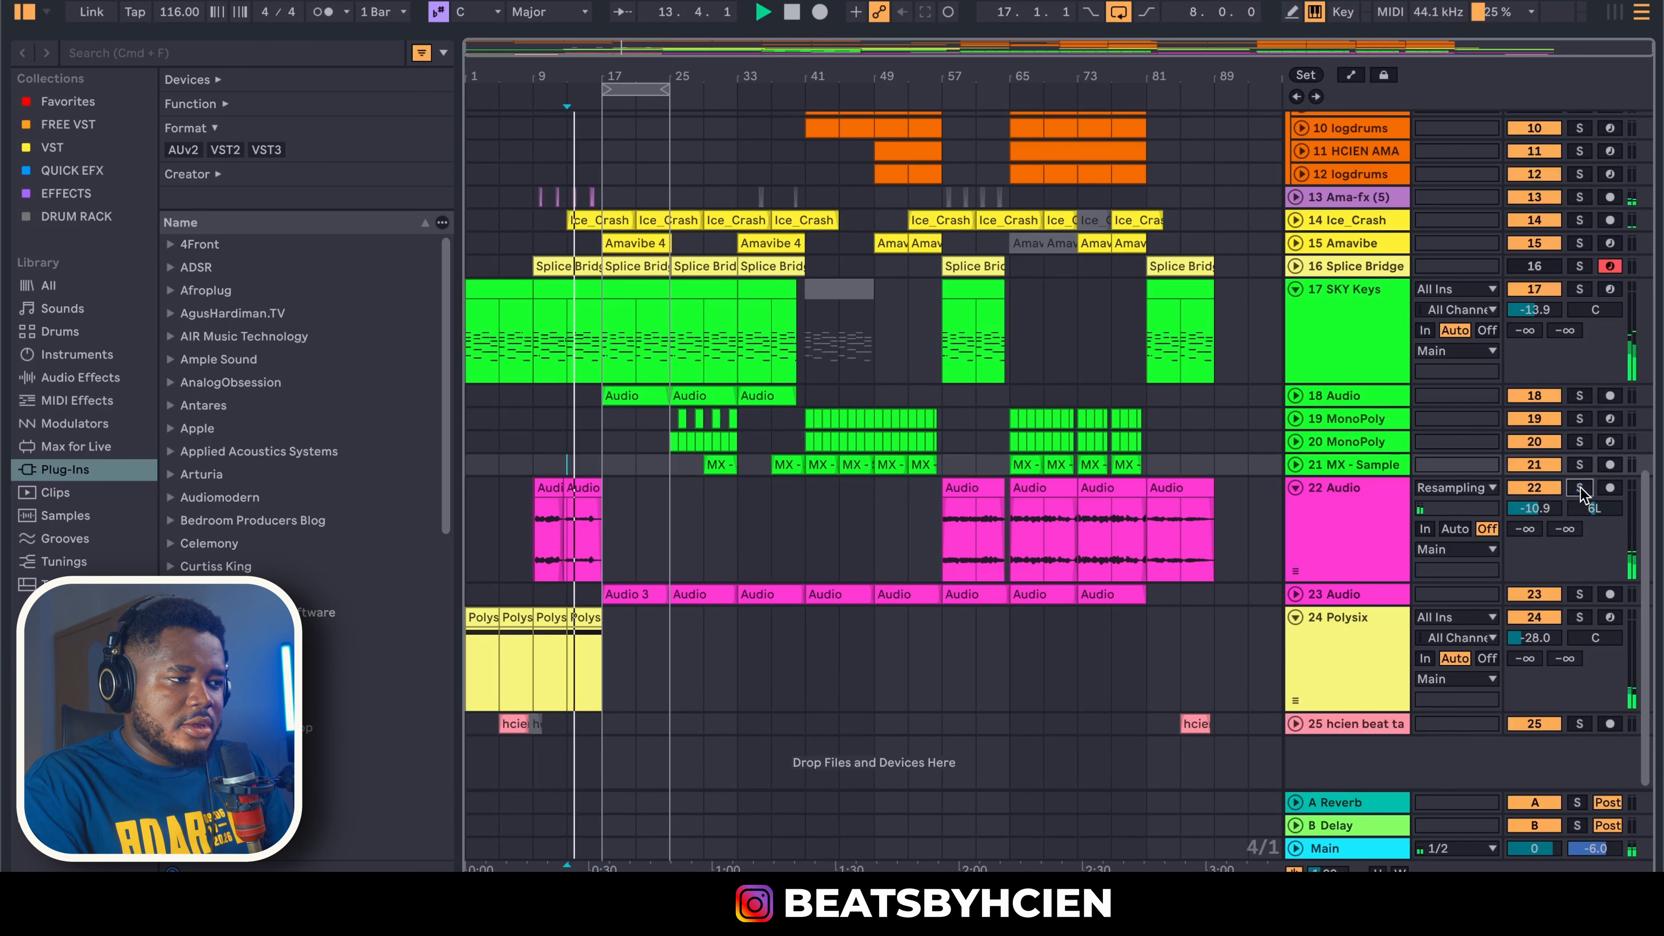
click(1578, 595)
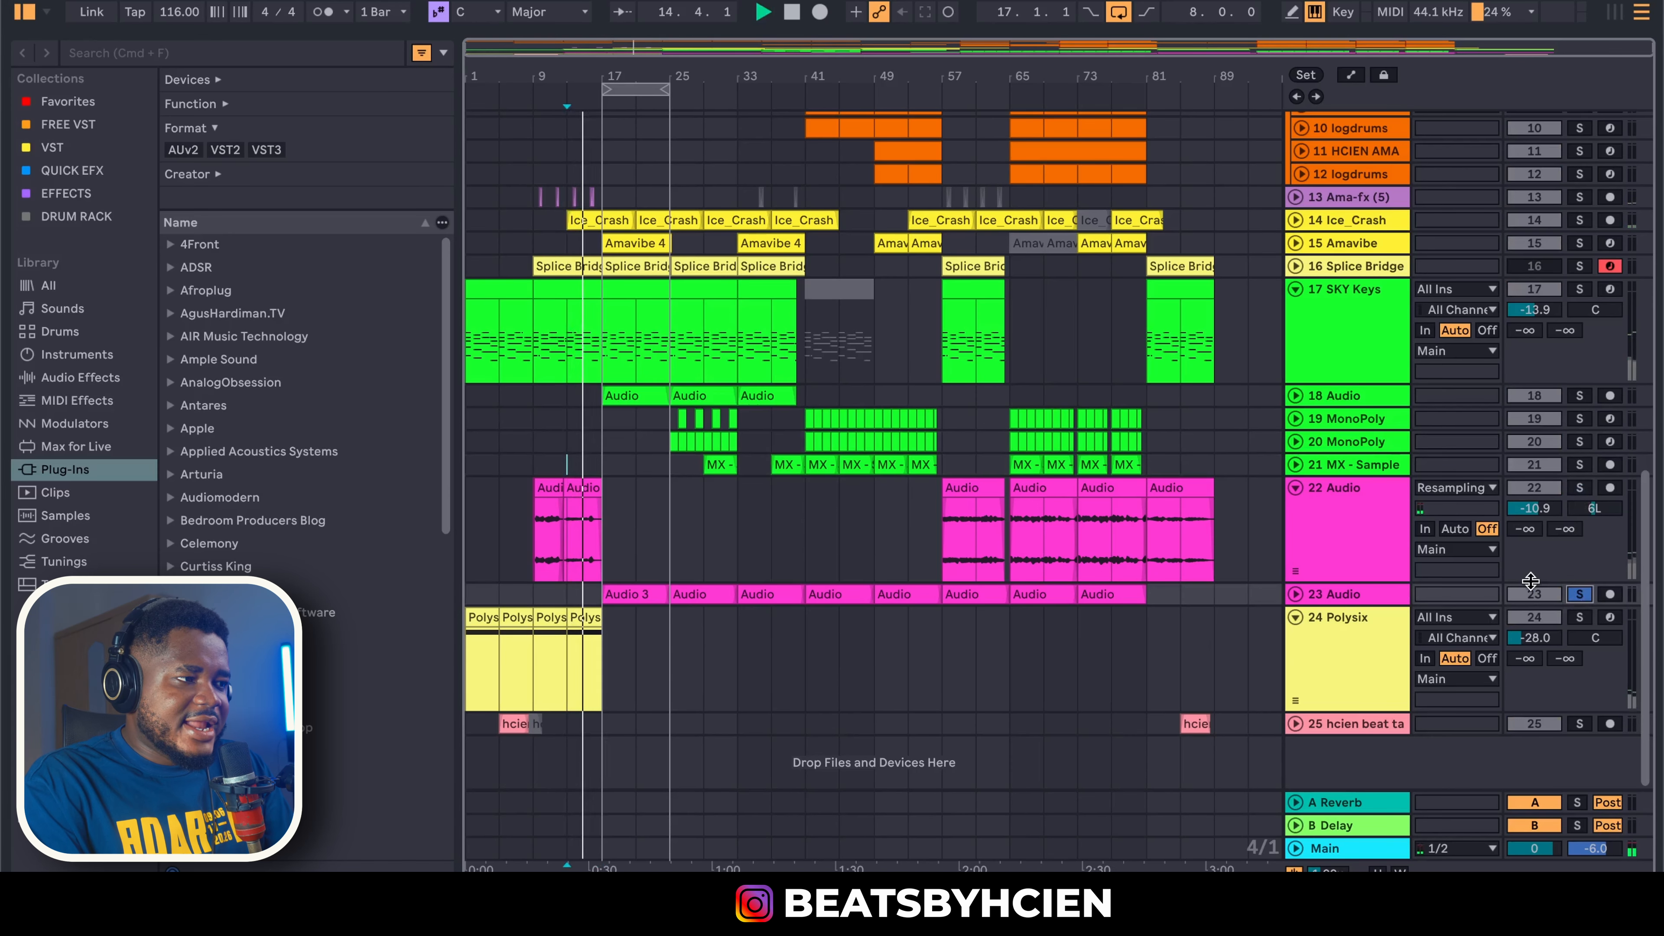
key(space)
Solo the 22 Audio and SKY Keys tracks in addition to the 23 Audio track
scroll(1531, 581, up, 15)
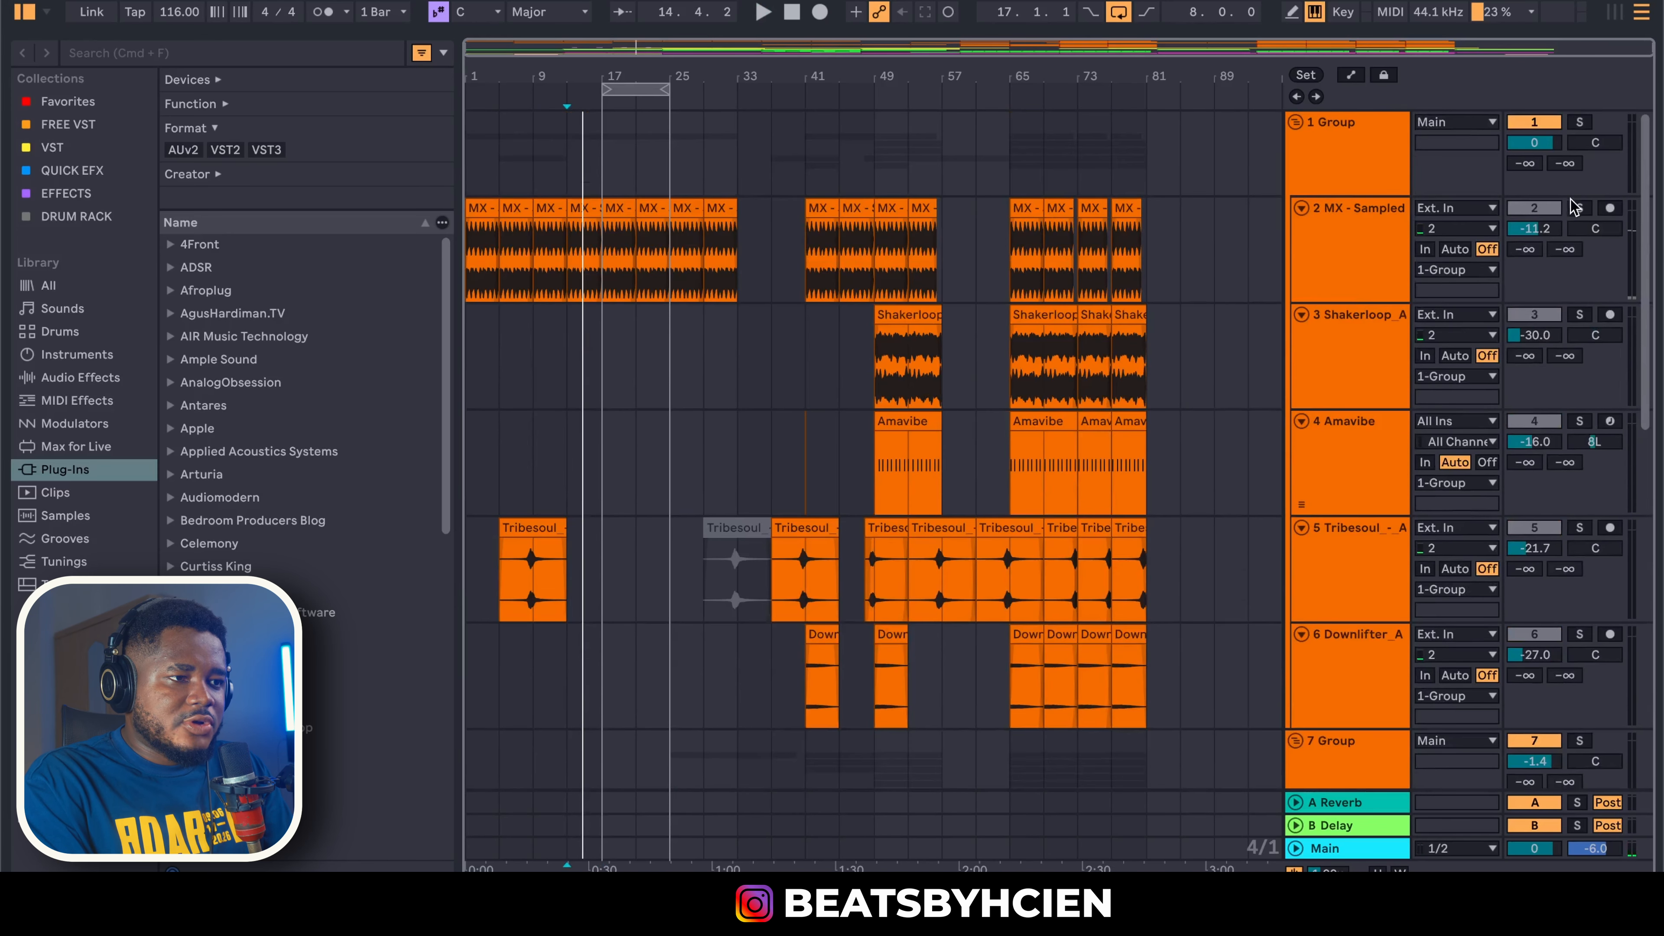
scroll(1546, 327, down, 10)
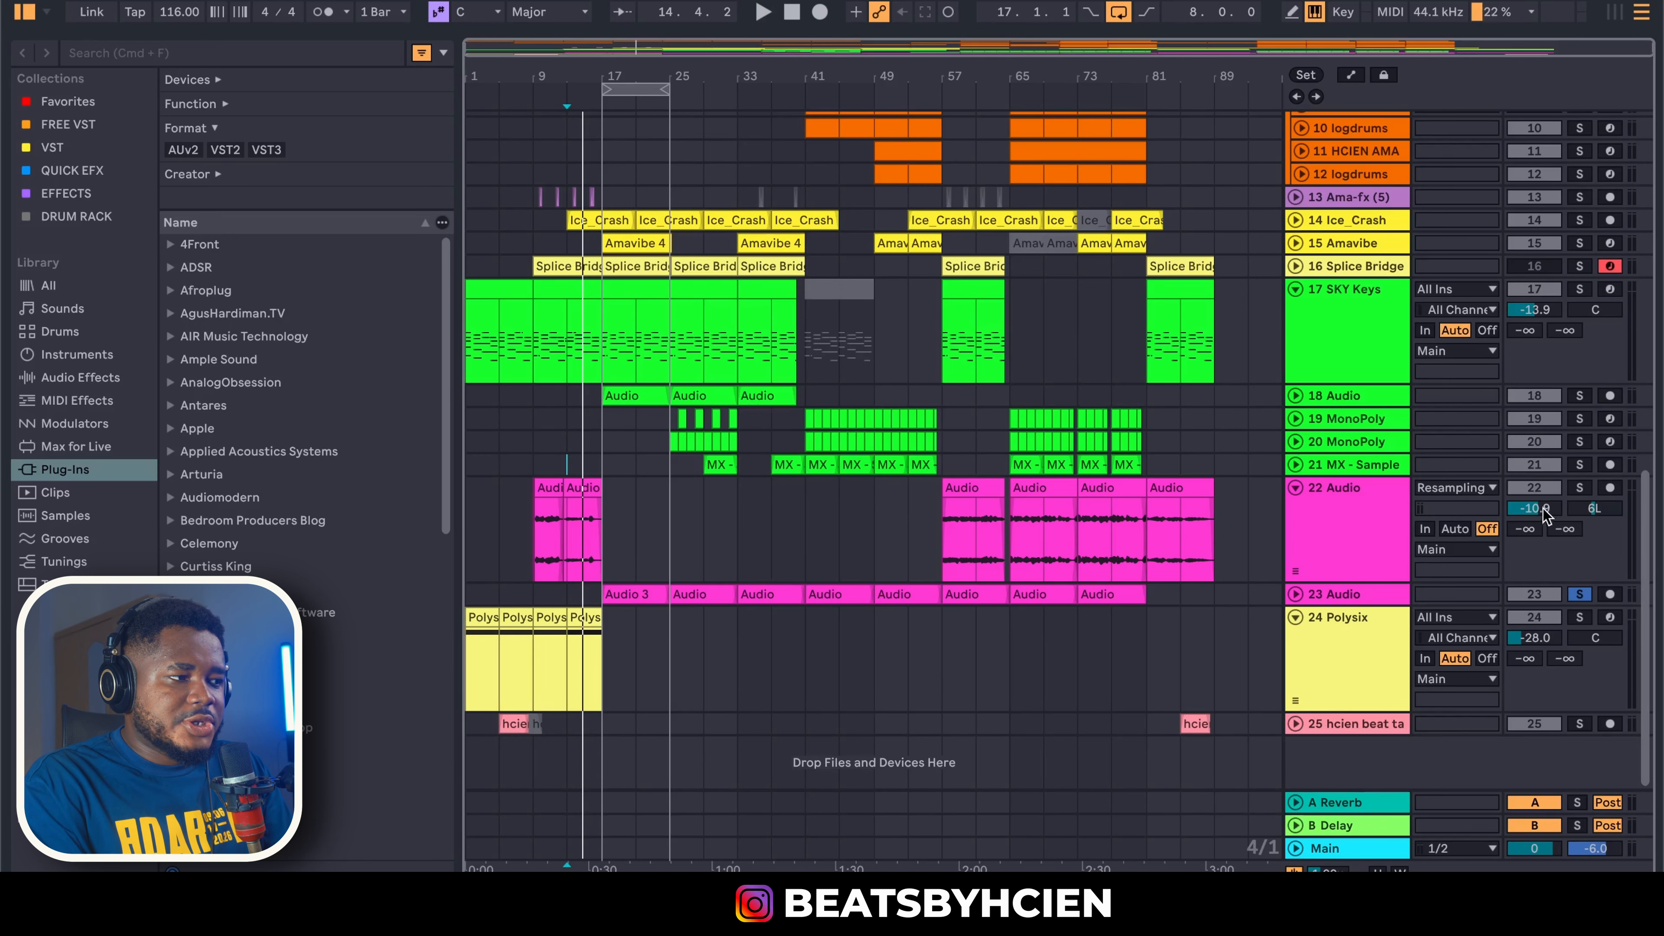
click(1577, 490)
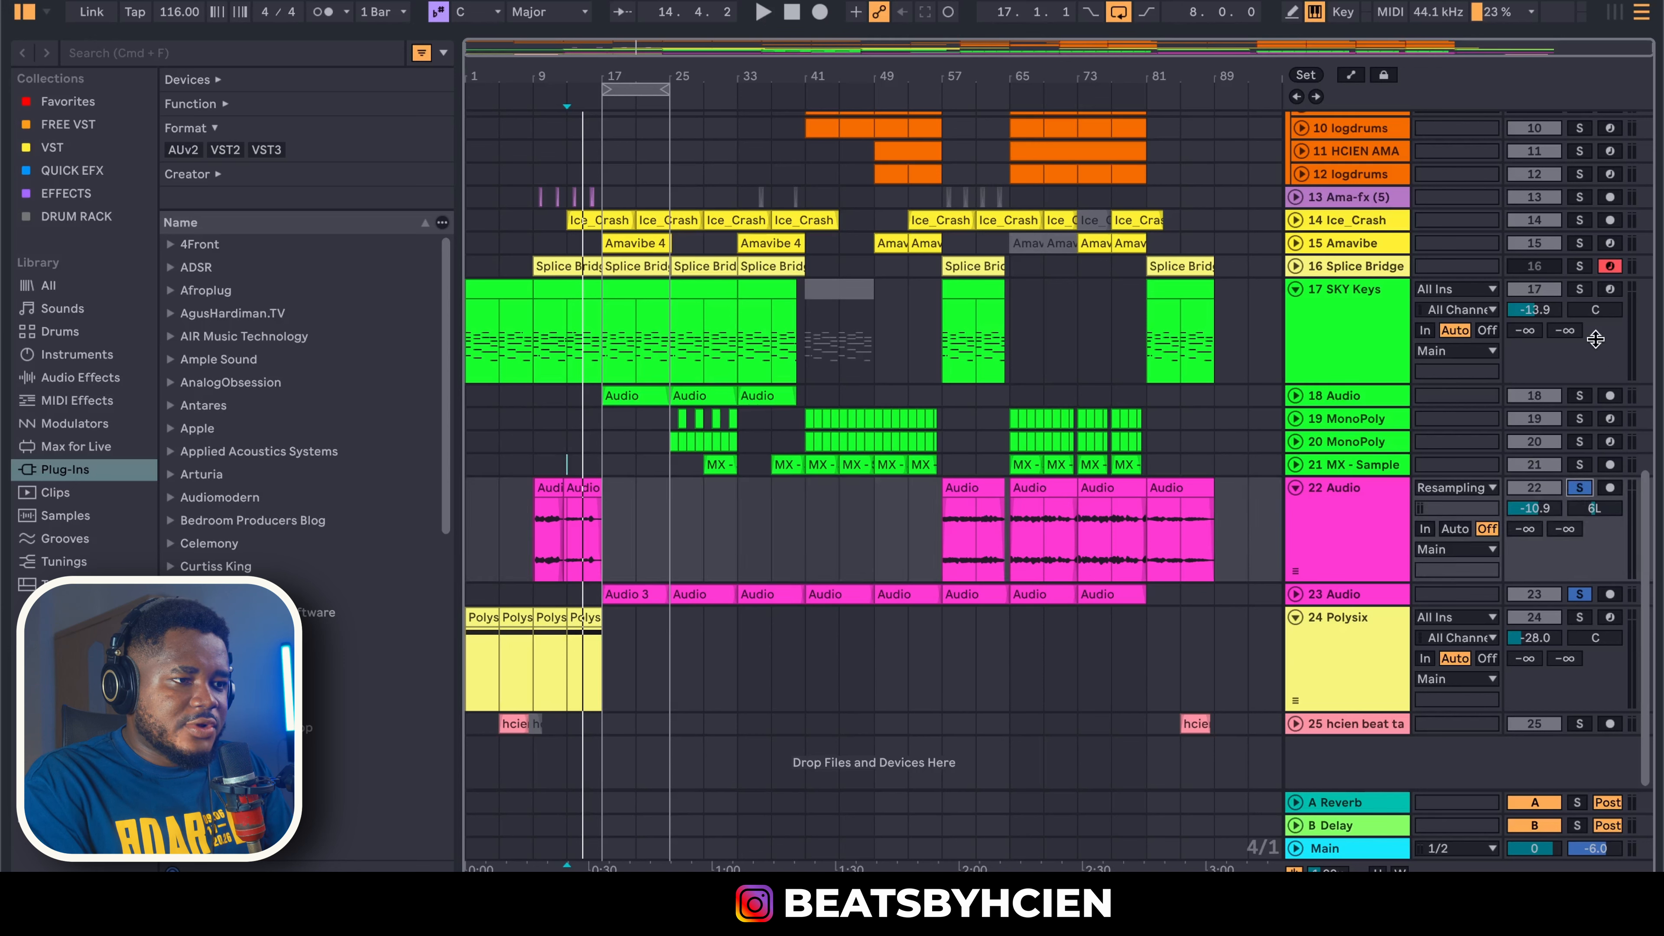
click(1578, 289)
Play the soloed tracks from bar 17 and restart playback from bar 13
click(612, 462)
key(space)
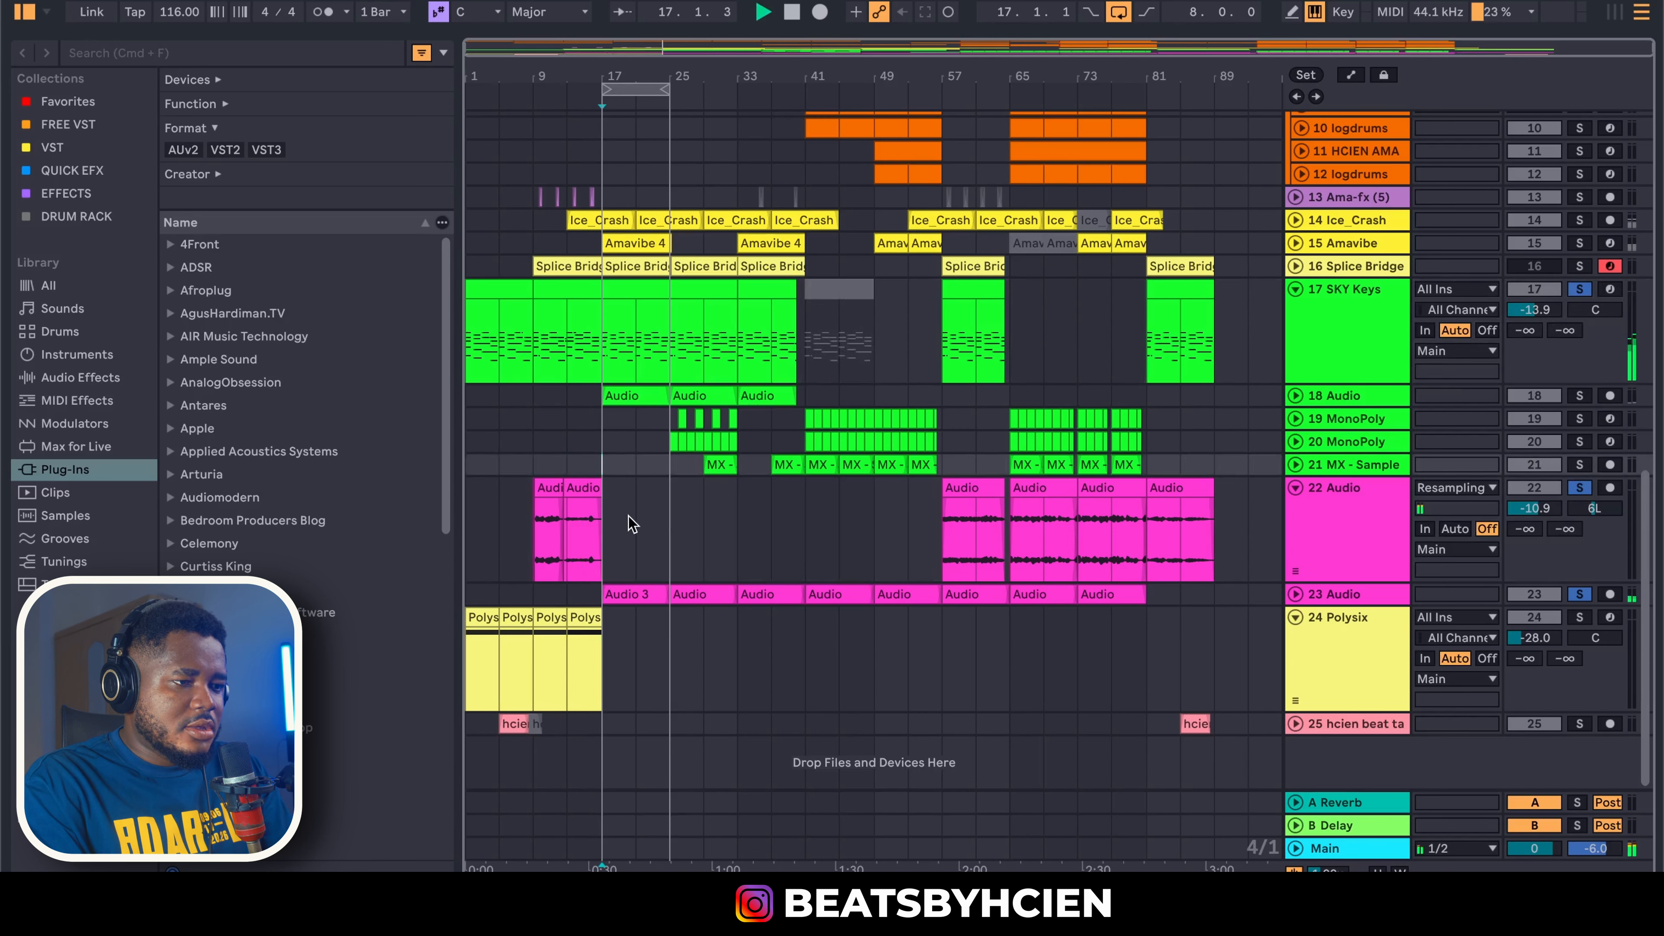
key(space)
click(574, 439)
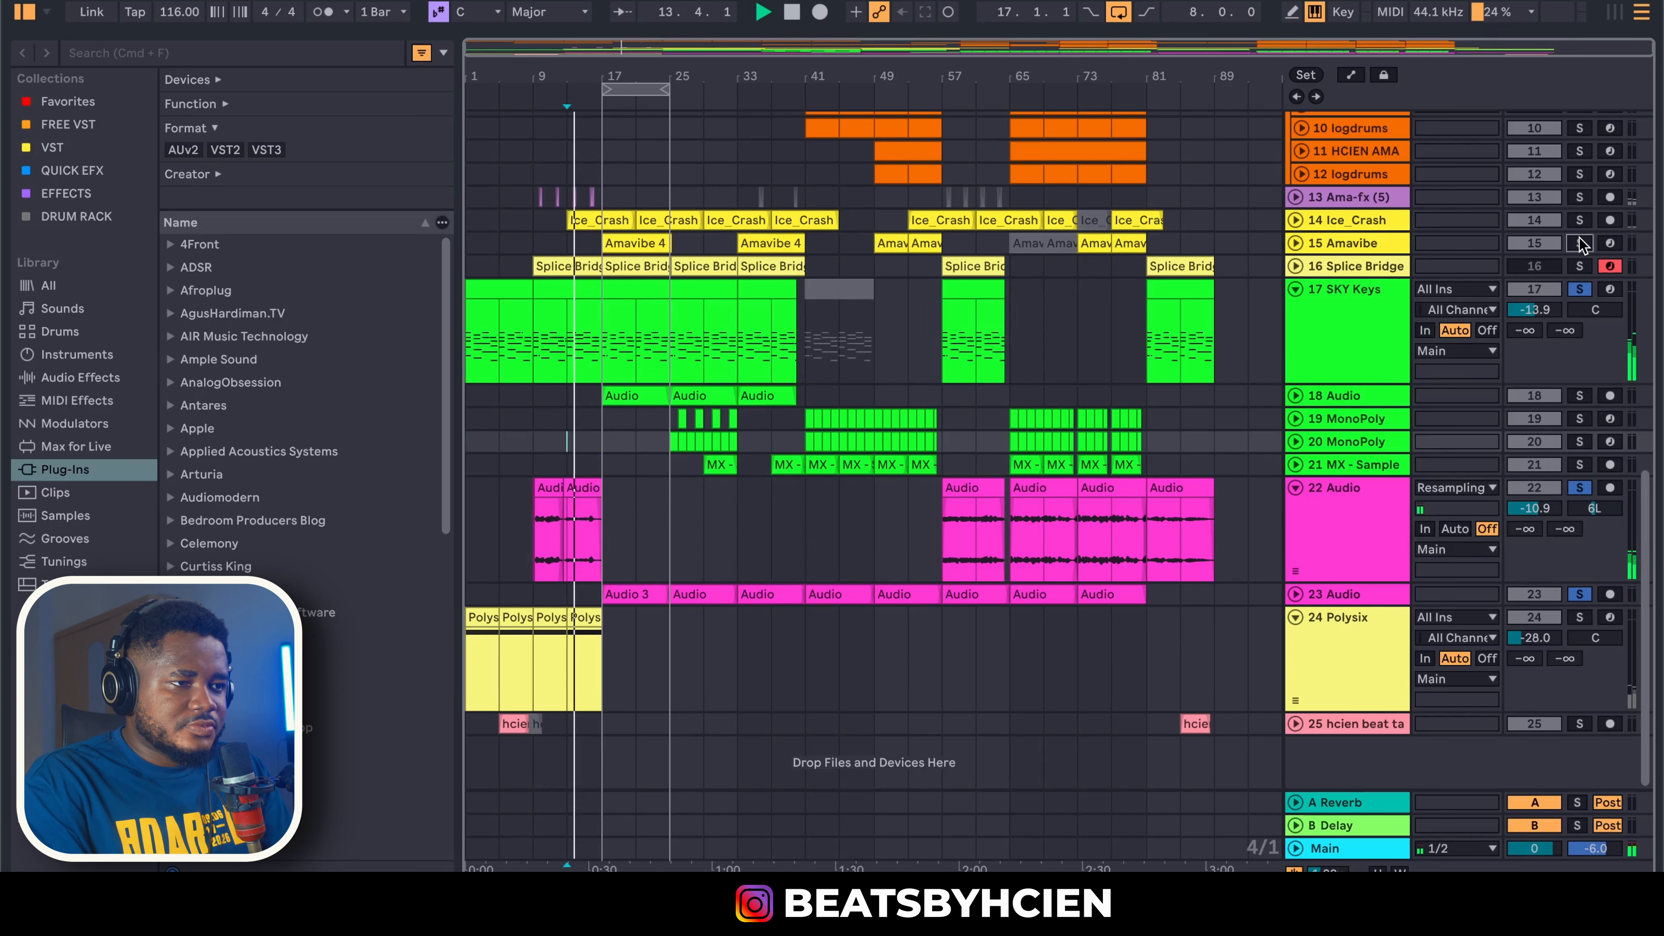
Add the 14 Ice_Crash and 15 Amavibe tracks to the soloed tracks and unfold the Ice_Crash track
drag(1580, 245, 1580, 226)
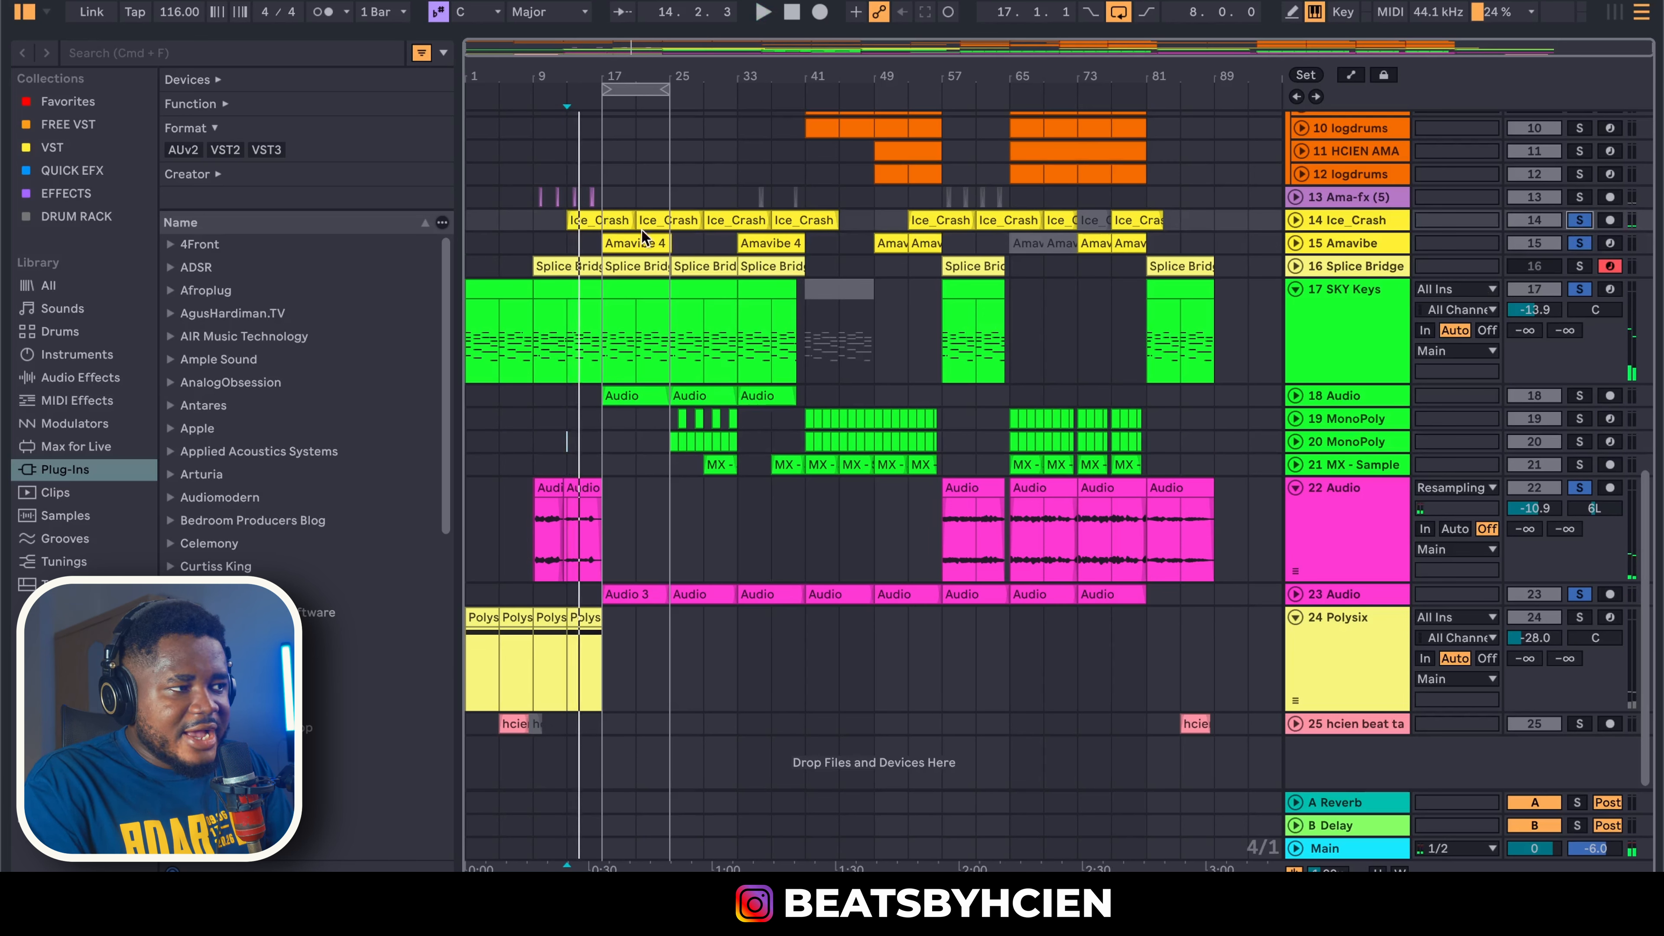
click(1295, 243)
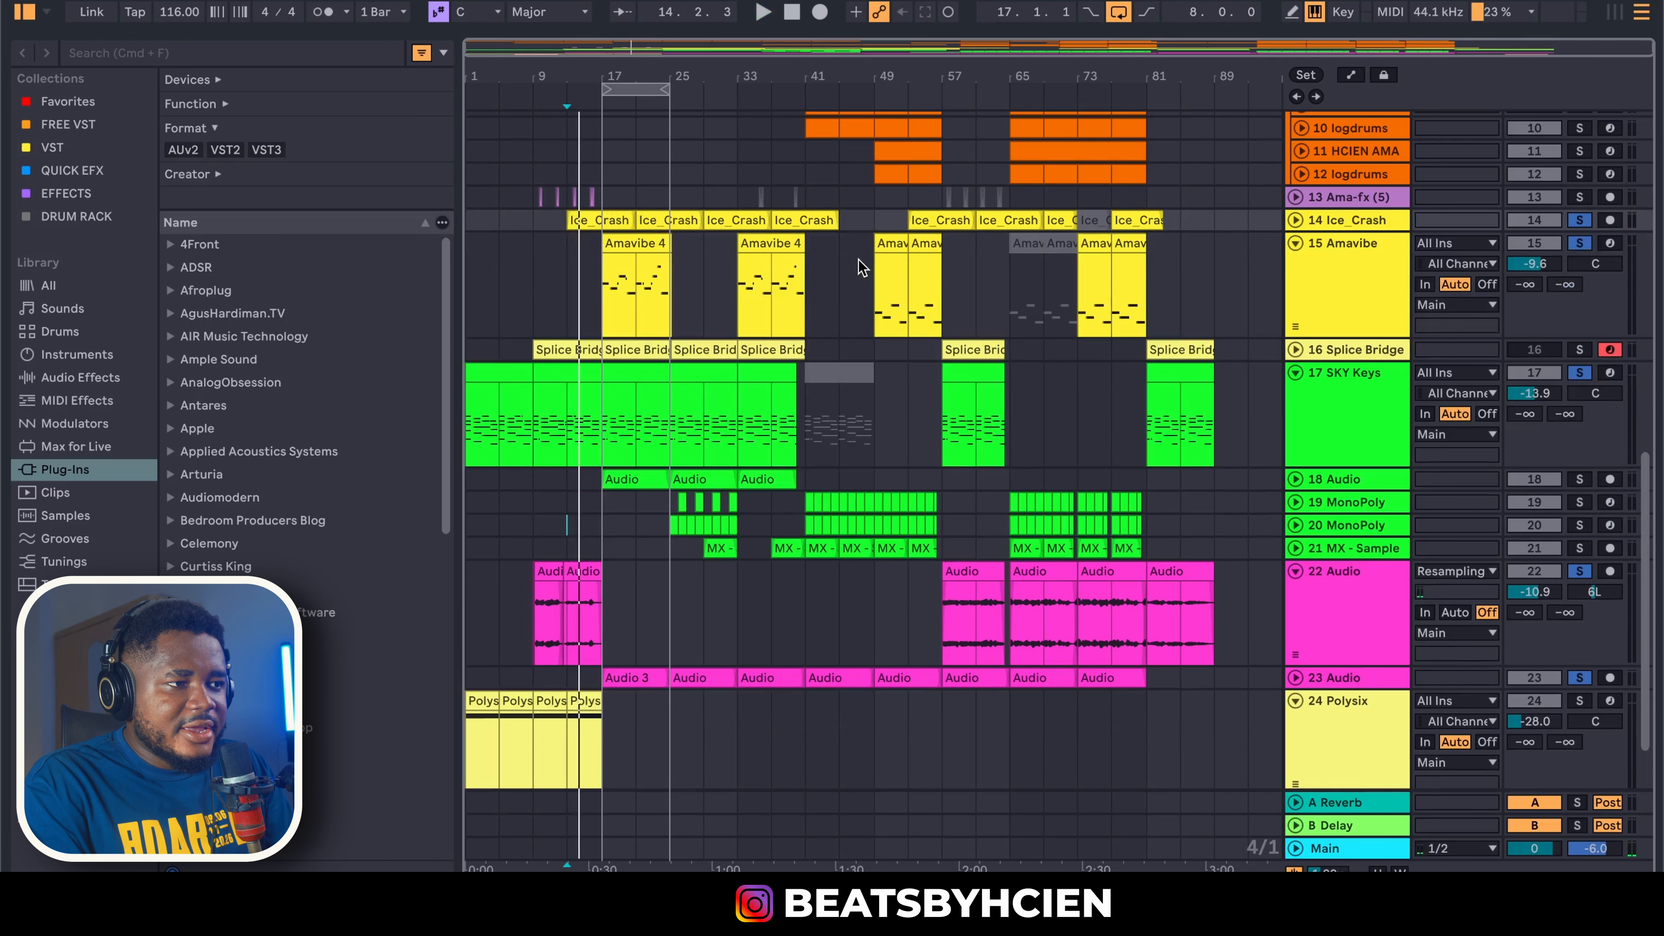
click(1296, 243)
click(1295, 221)
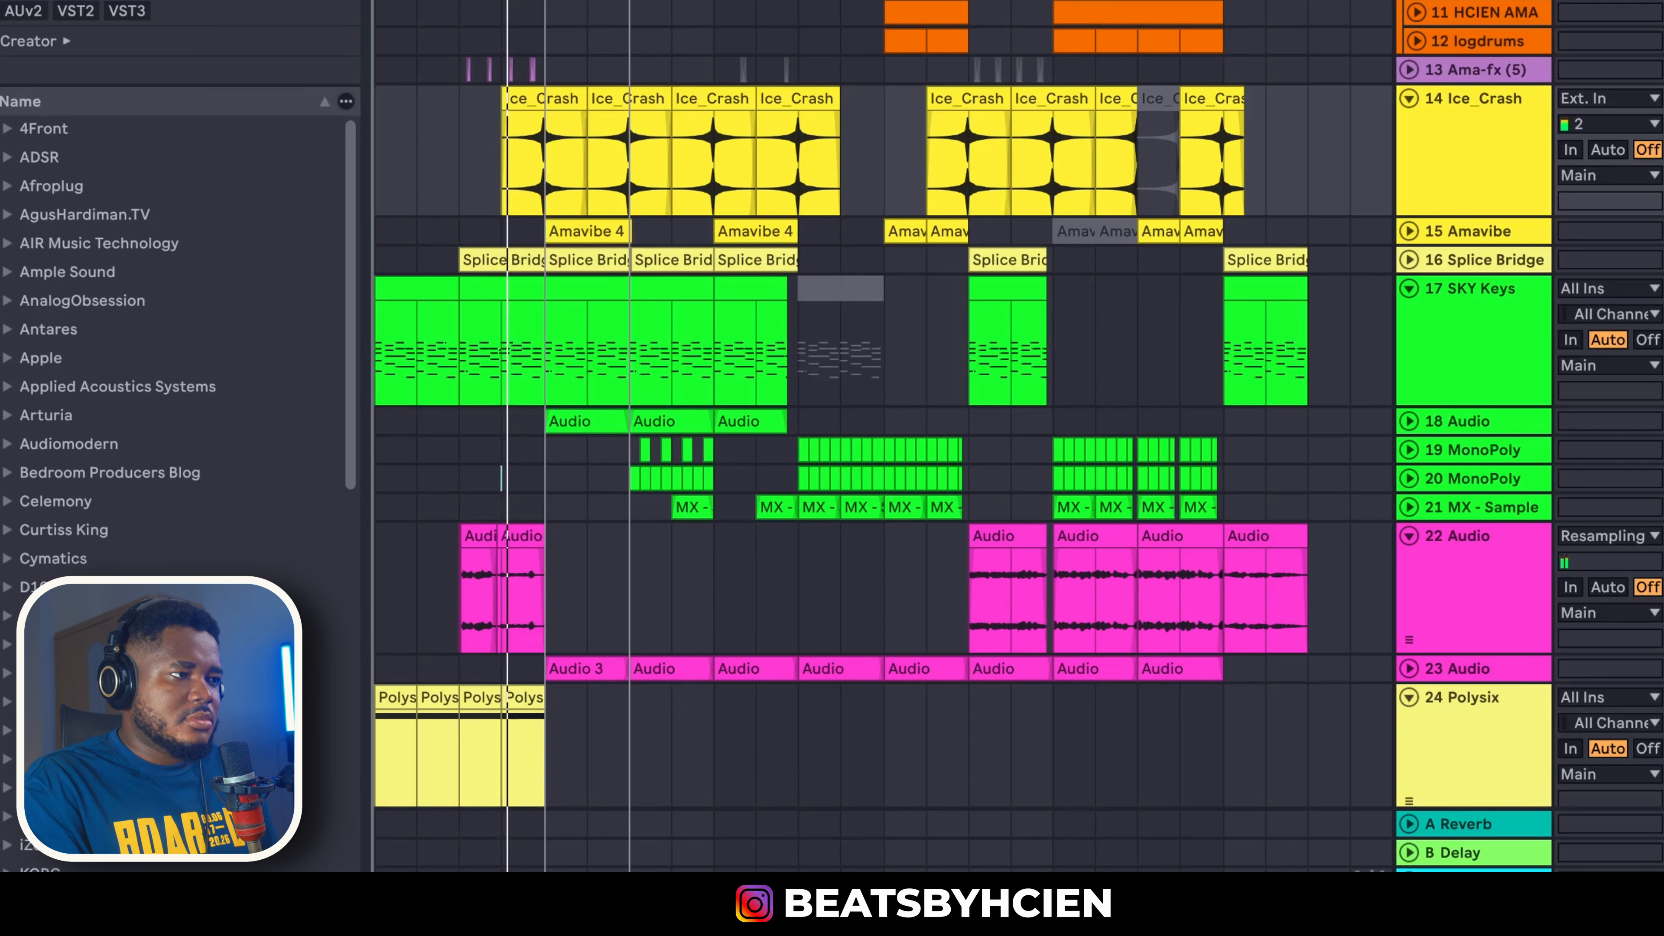
Examine the Ice_Crash clips and the clips below them around bars 13 to 25 during playback
drag(529, 1, 535, 13)
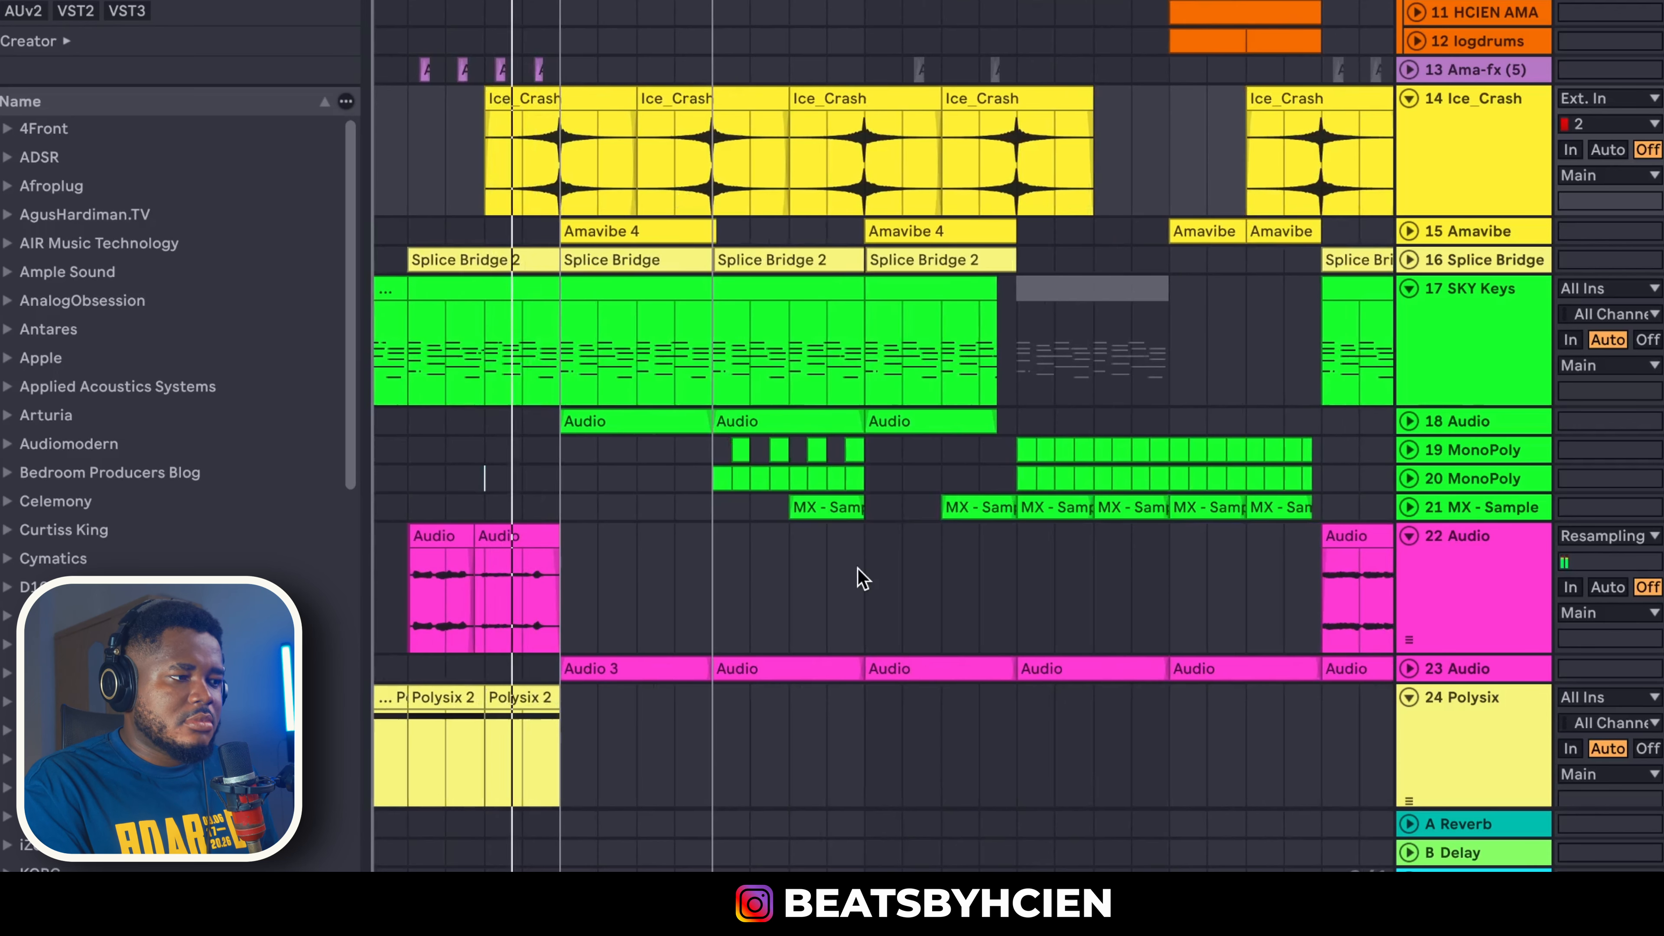
scroll(858, 571, down, 3)
scroll(857, 567, up, 2)
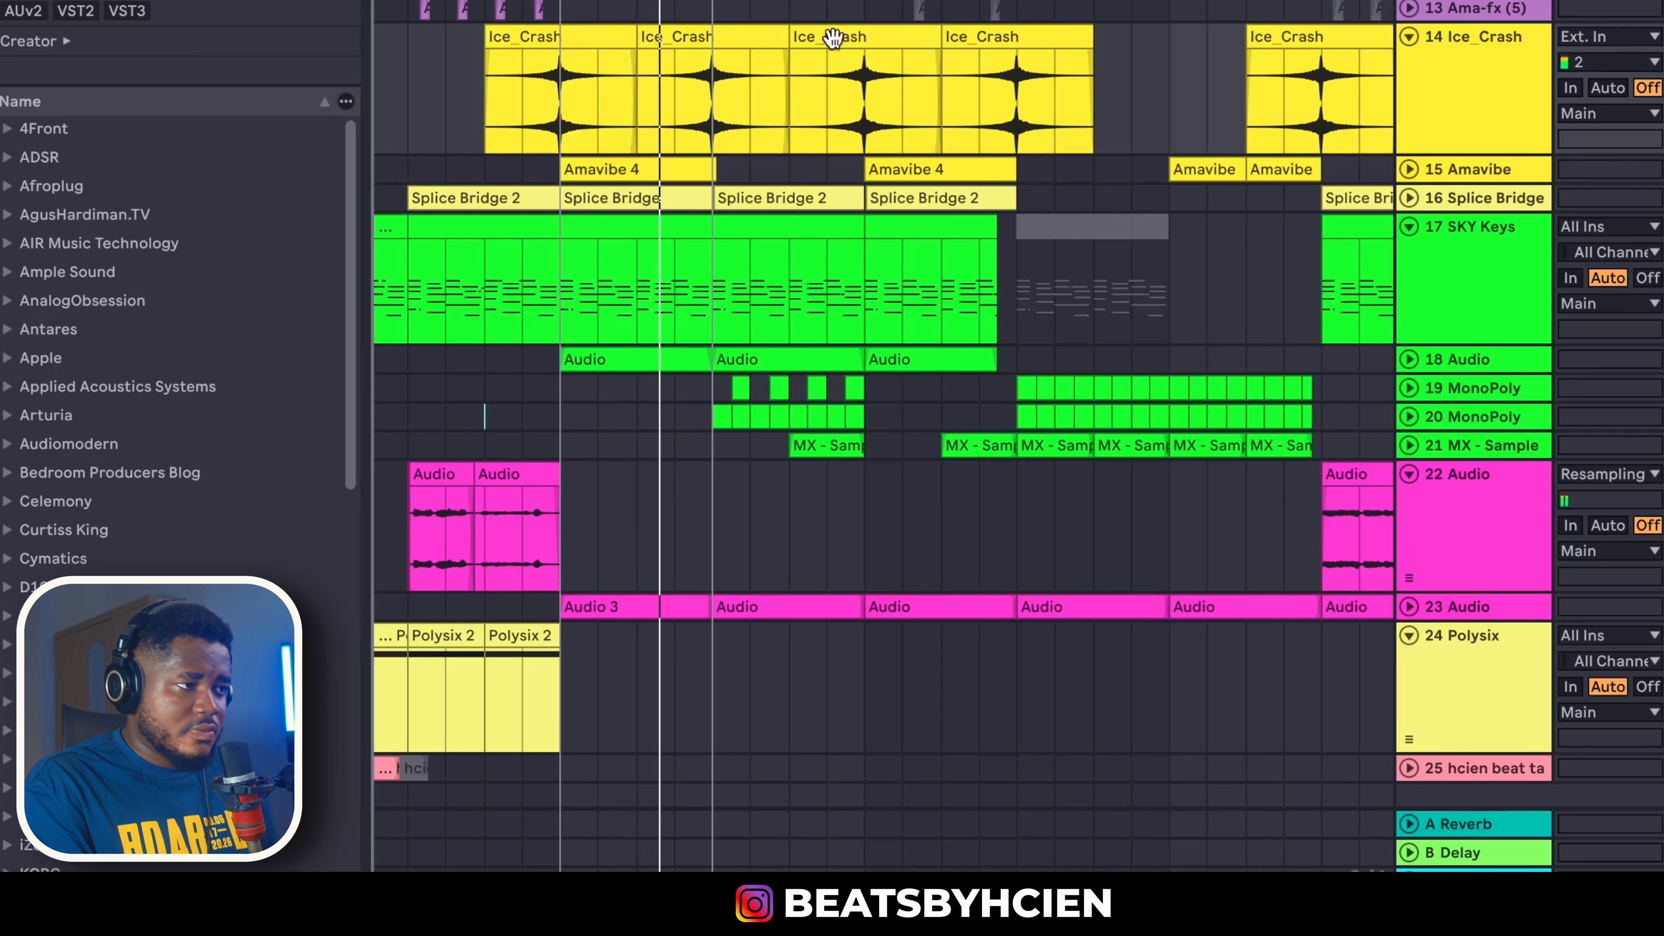
drag(697, 1, 620, 1)
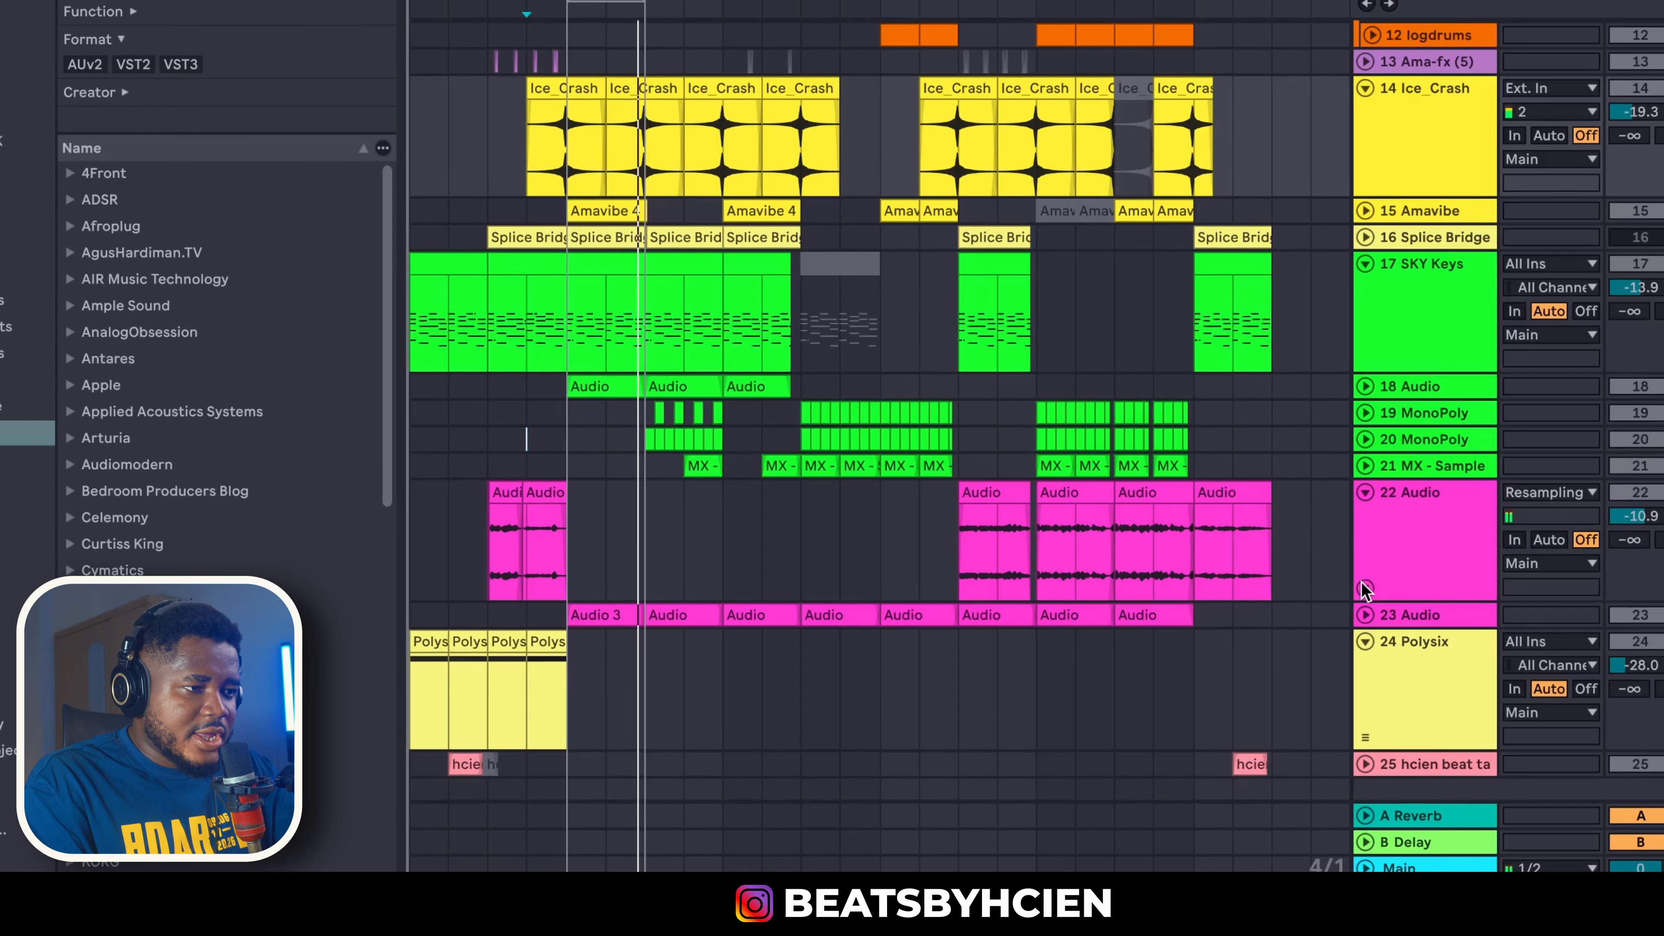
Stop playback and review the effect devices on the 23 Audio track, closing the device view again
key(space)
double_click(1461, 608)
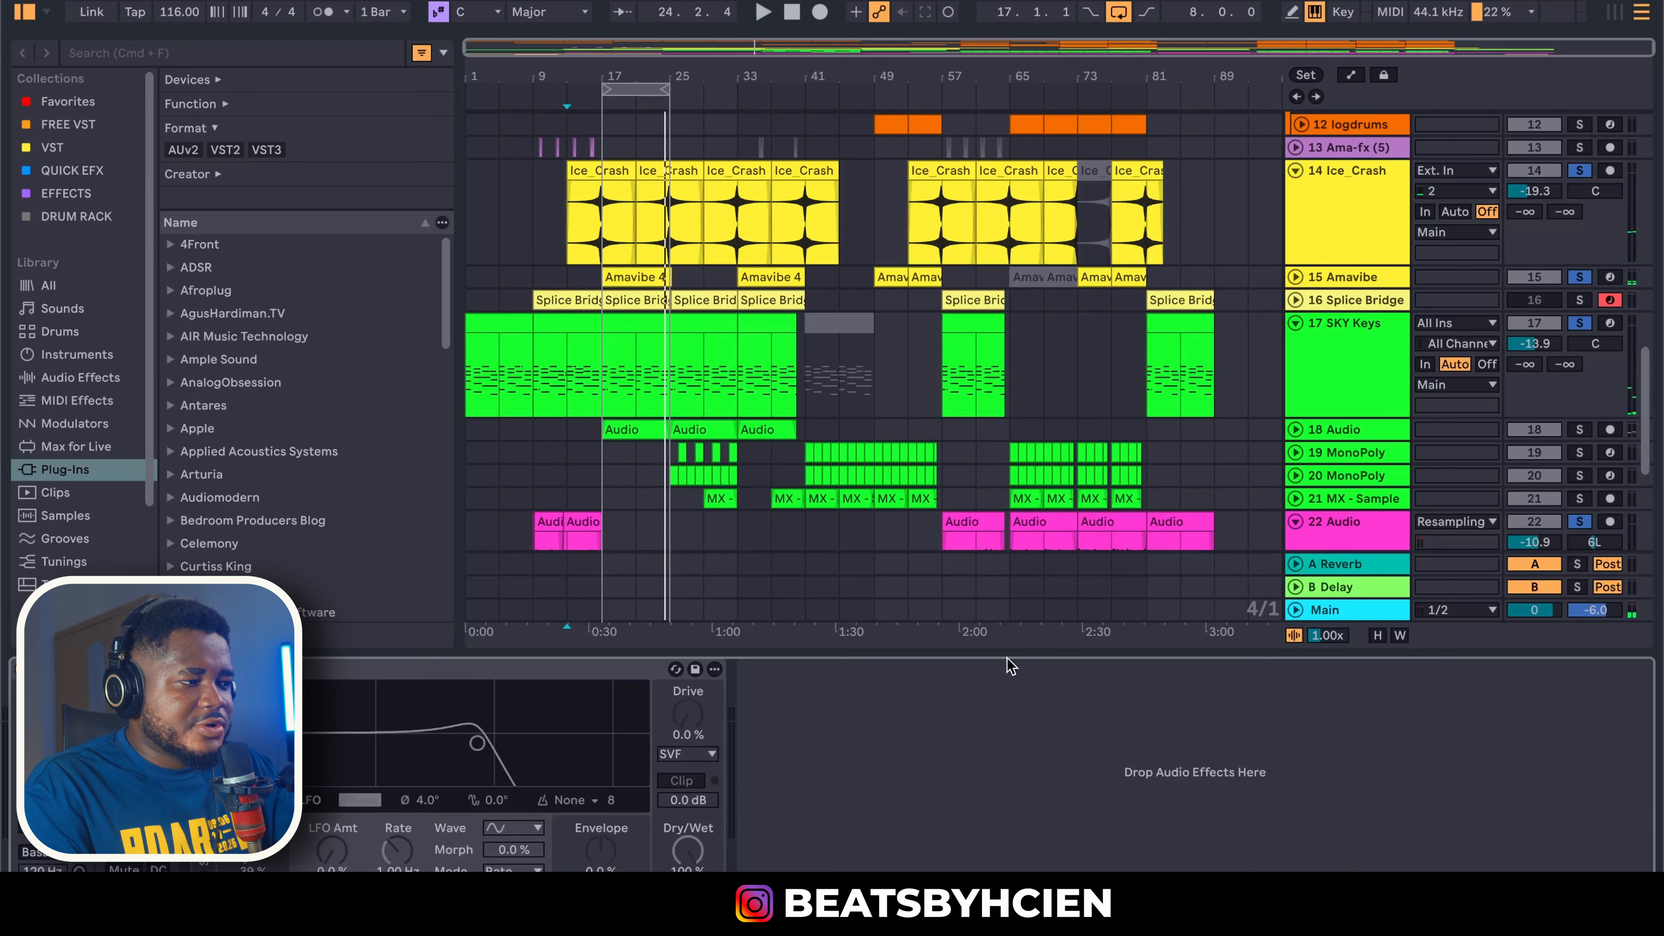
click(776, 656)
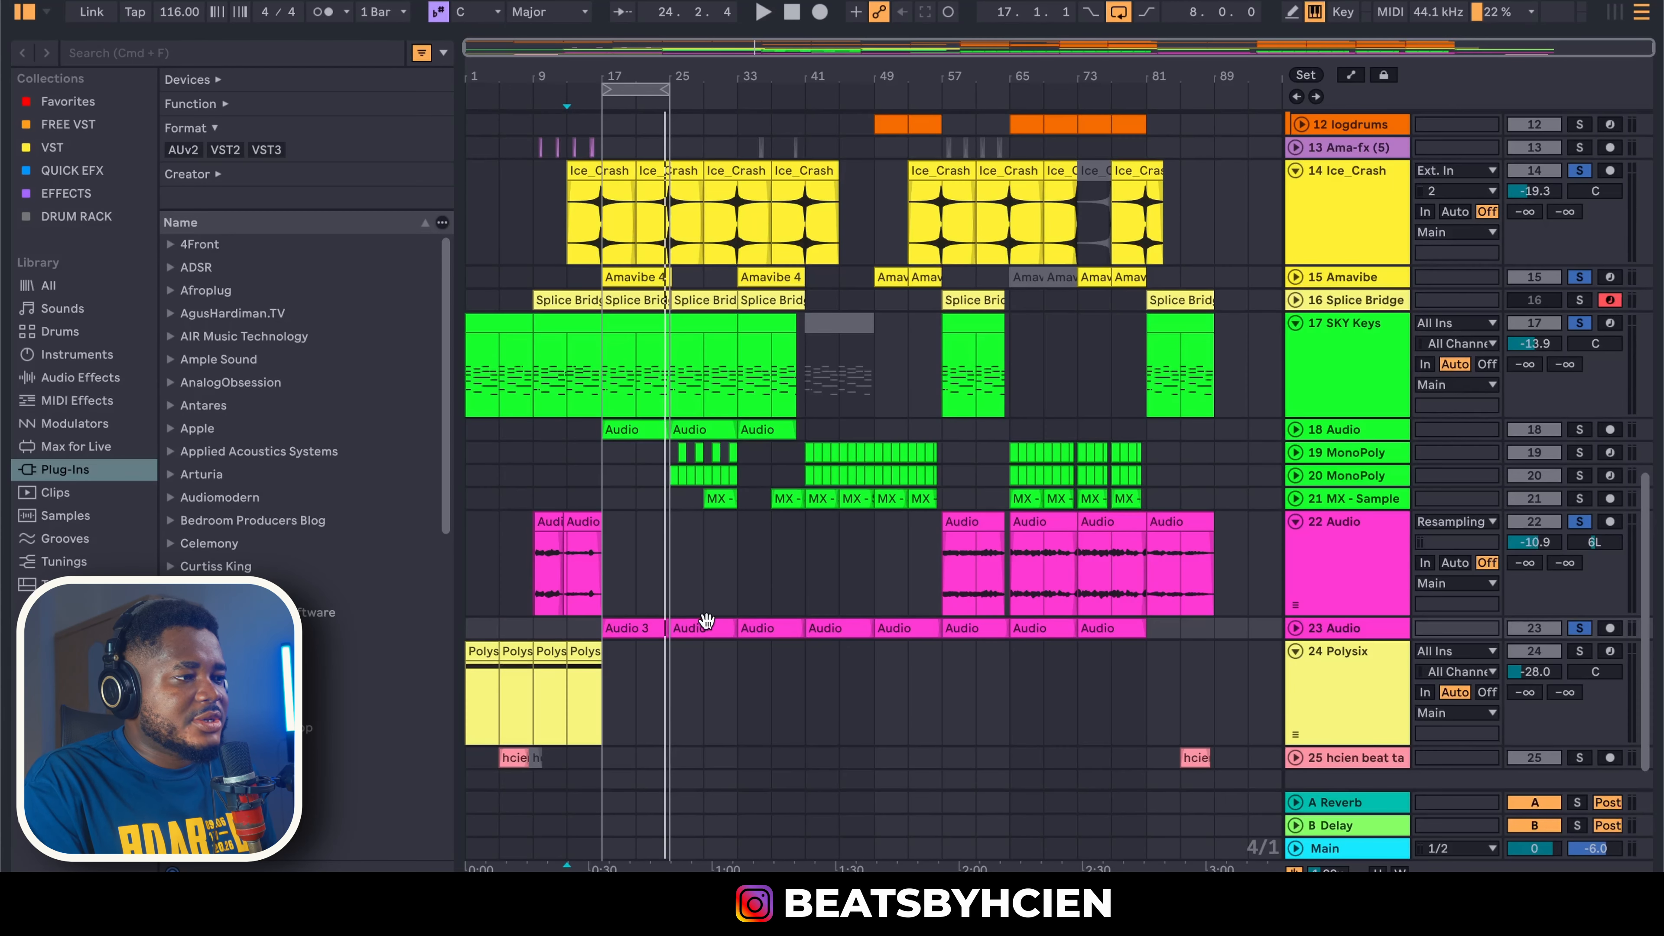
Unfold the 15 Amavibe track and make it the only soloed track
scroll(707, 619, up, 5)
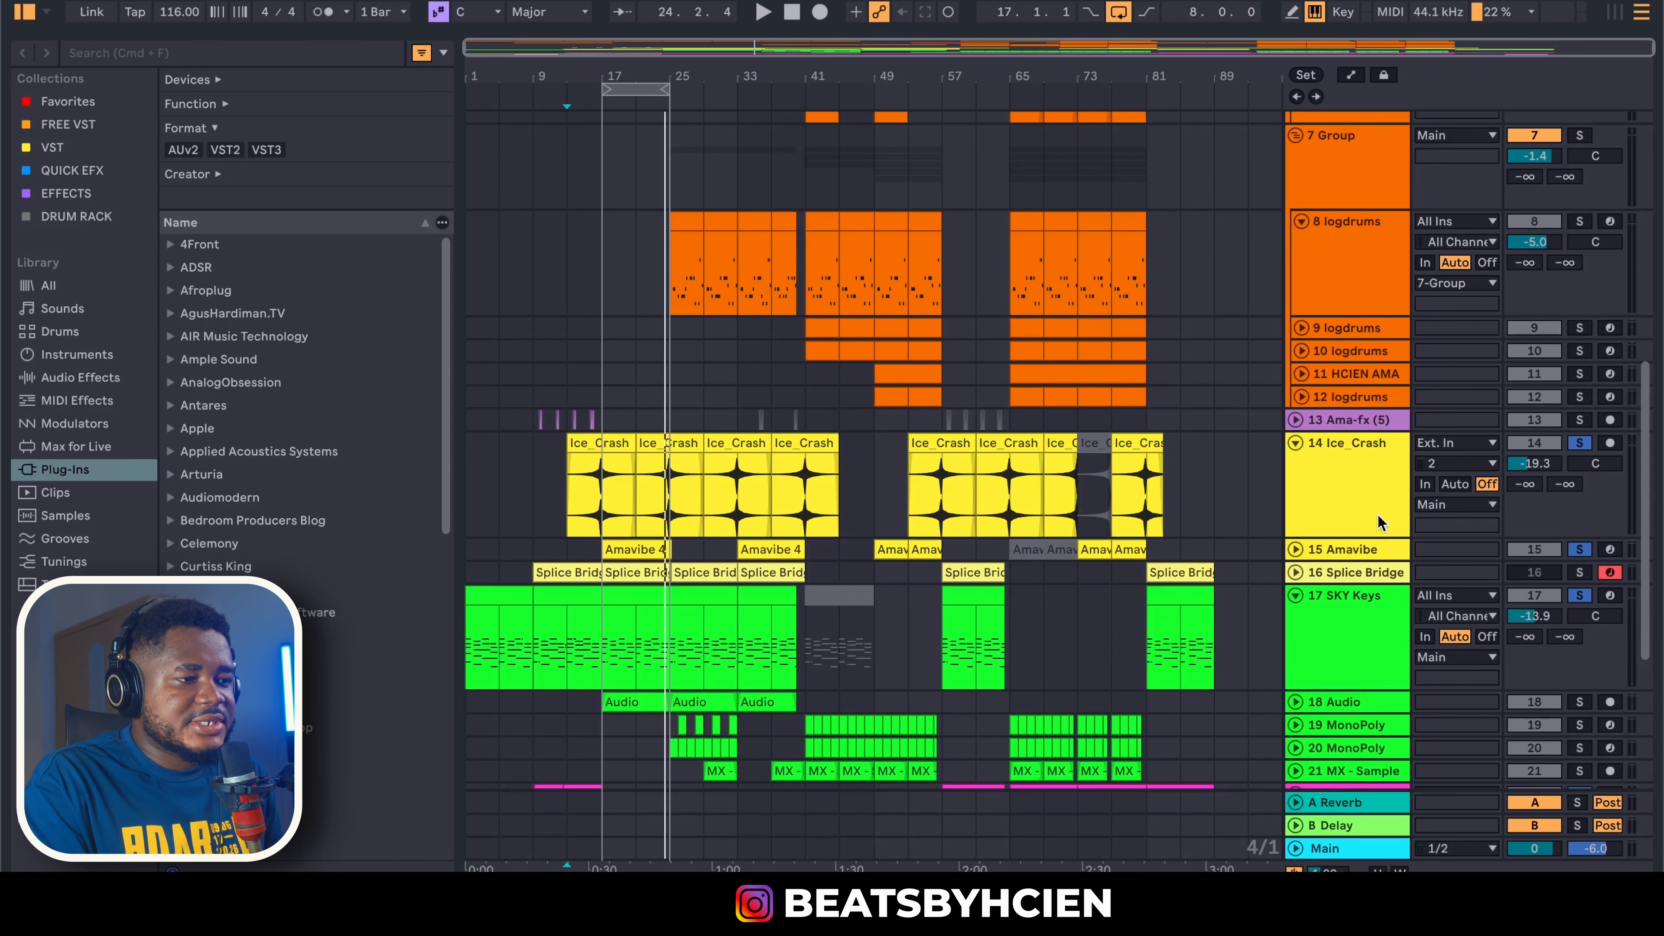
click(1300, 551)
click(1580, 550)
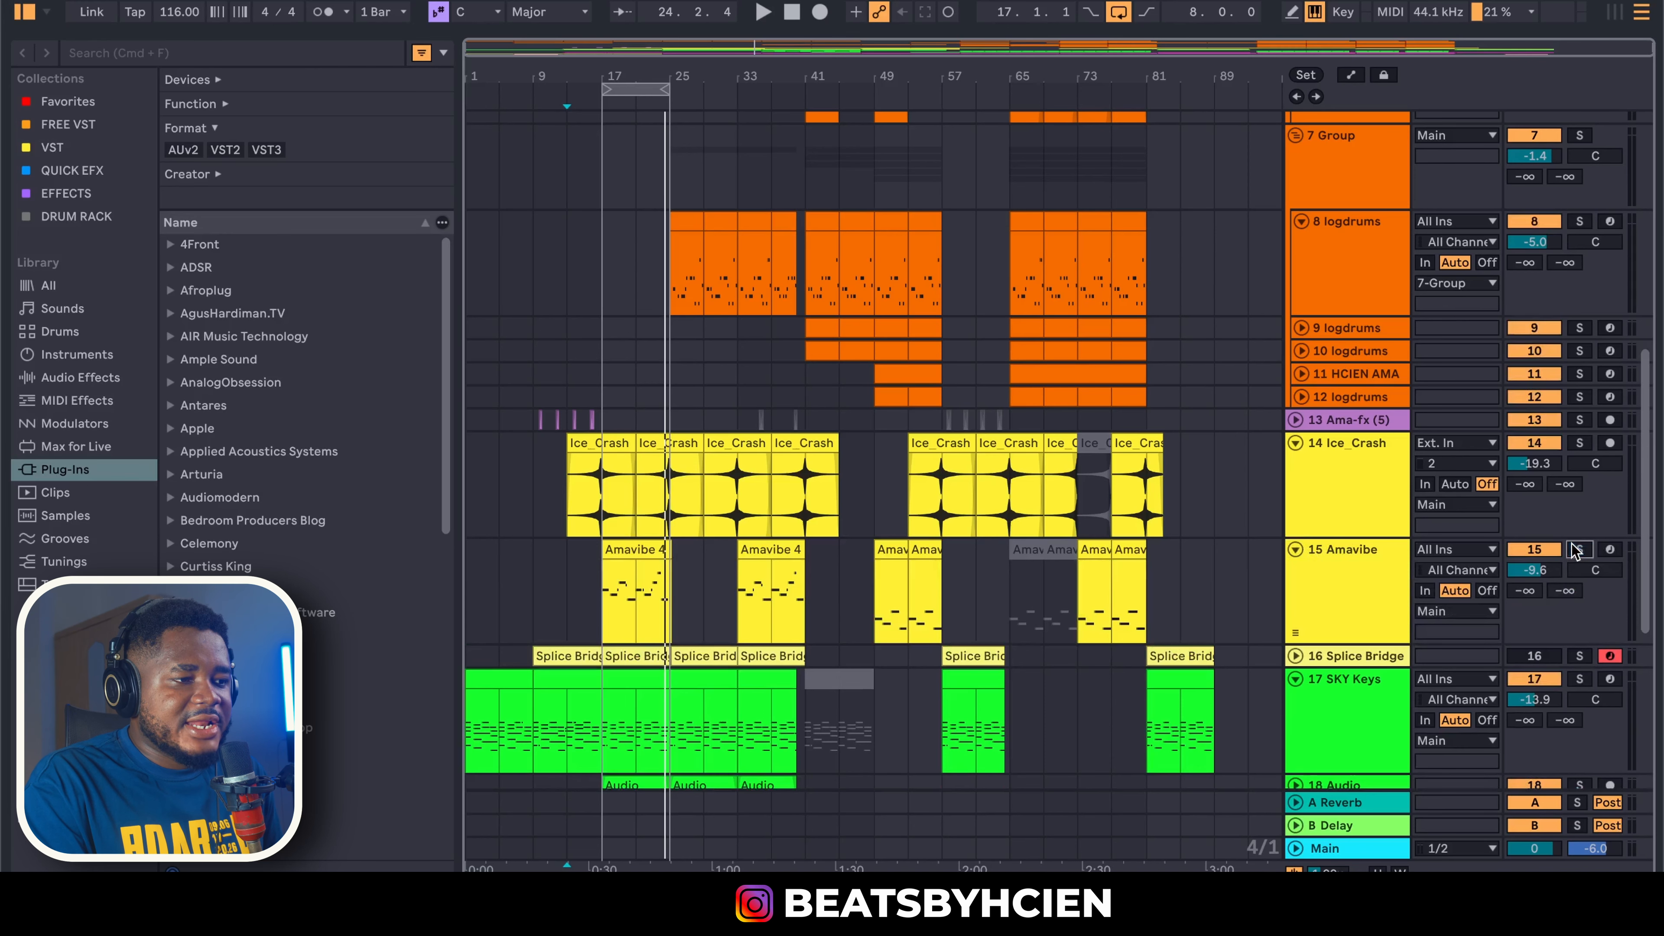
click(1579, 550)
Open the Amavibe instrument on track 15 to review its preset and settings, and close its window
double_click(1362, 568)
click(56, 669)
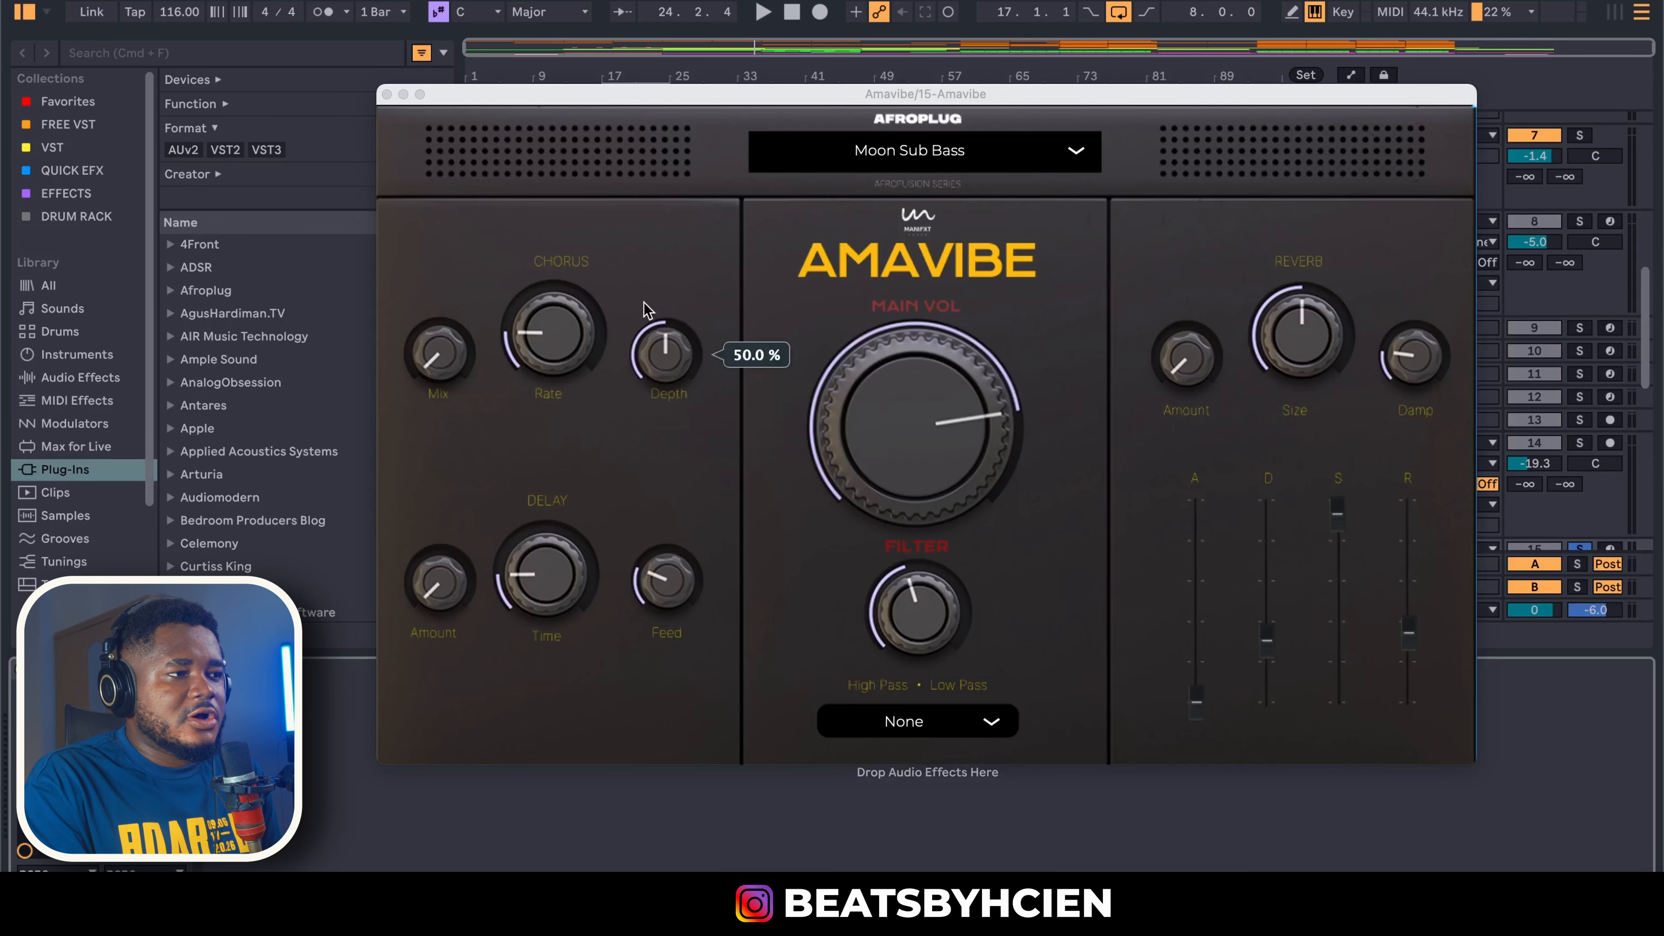
click(387, 95)
Open the first Amavibe 4 clip, at bar 17, in the note editor and turn off scale highlighting
double_click(655, 426)
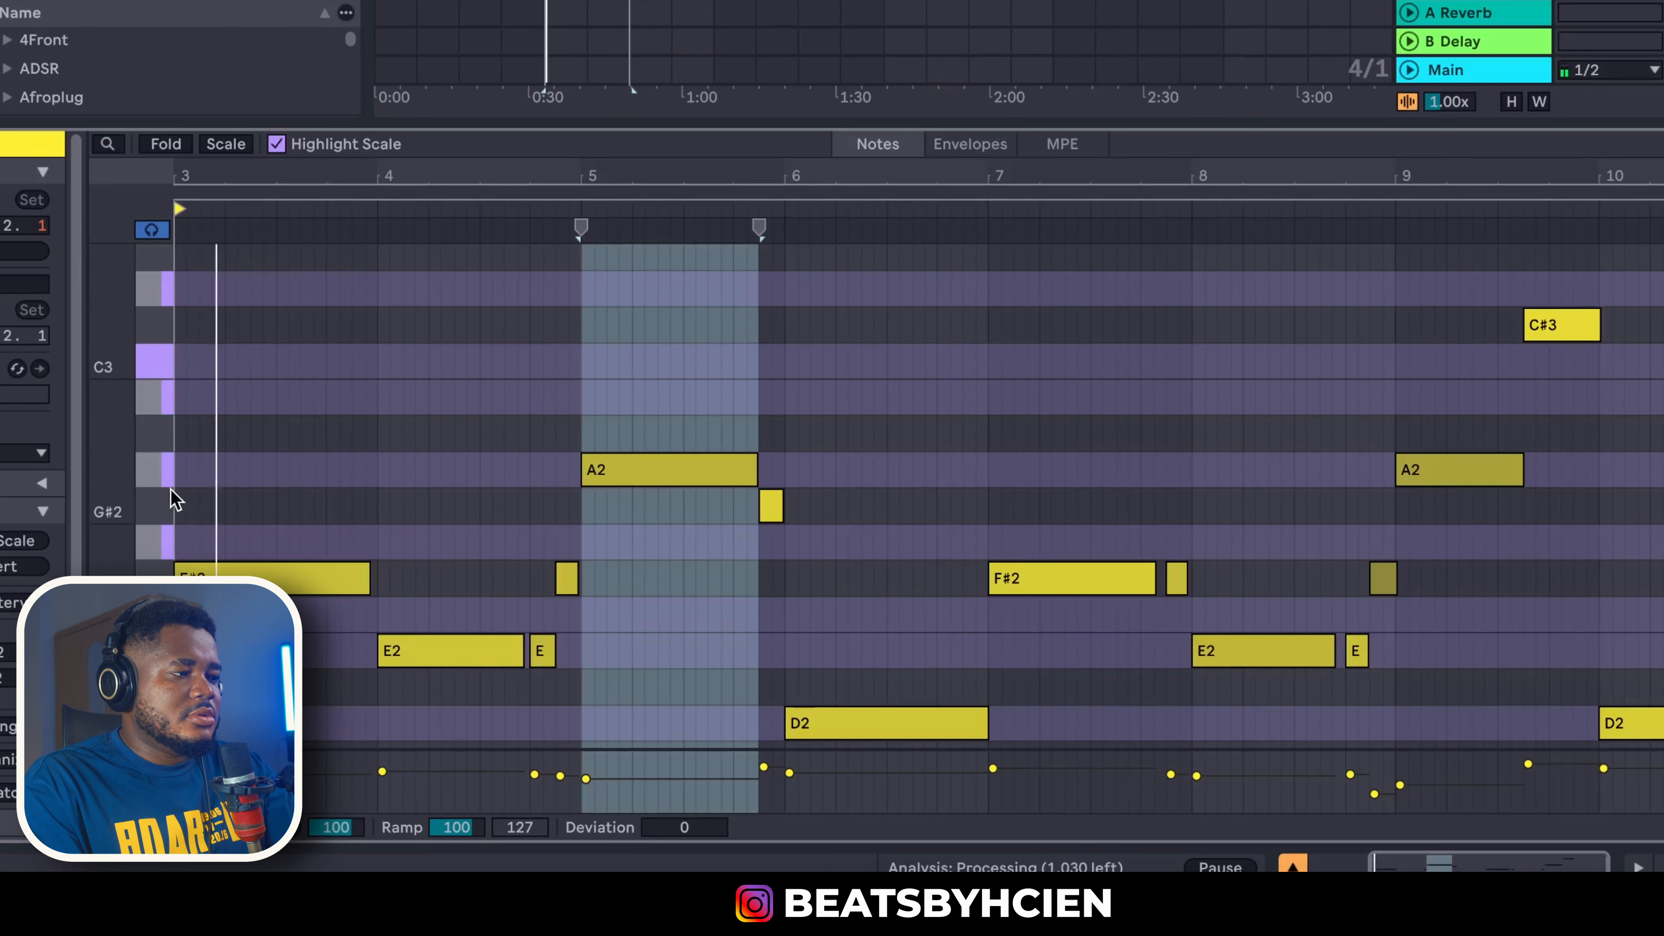
drag(113, 469, 71, 471)
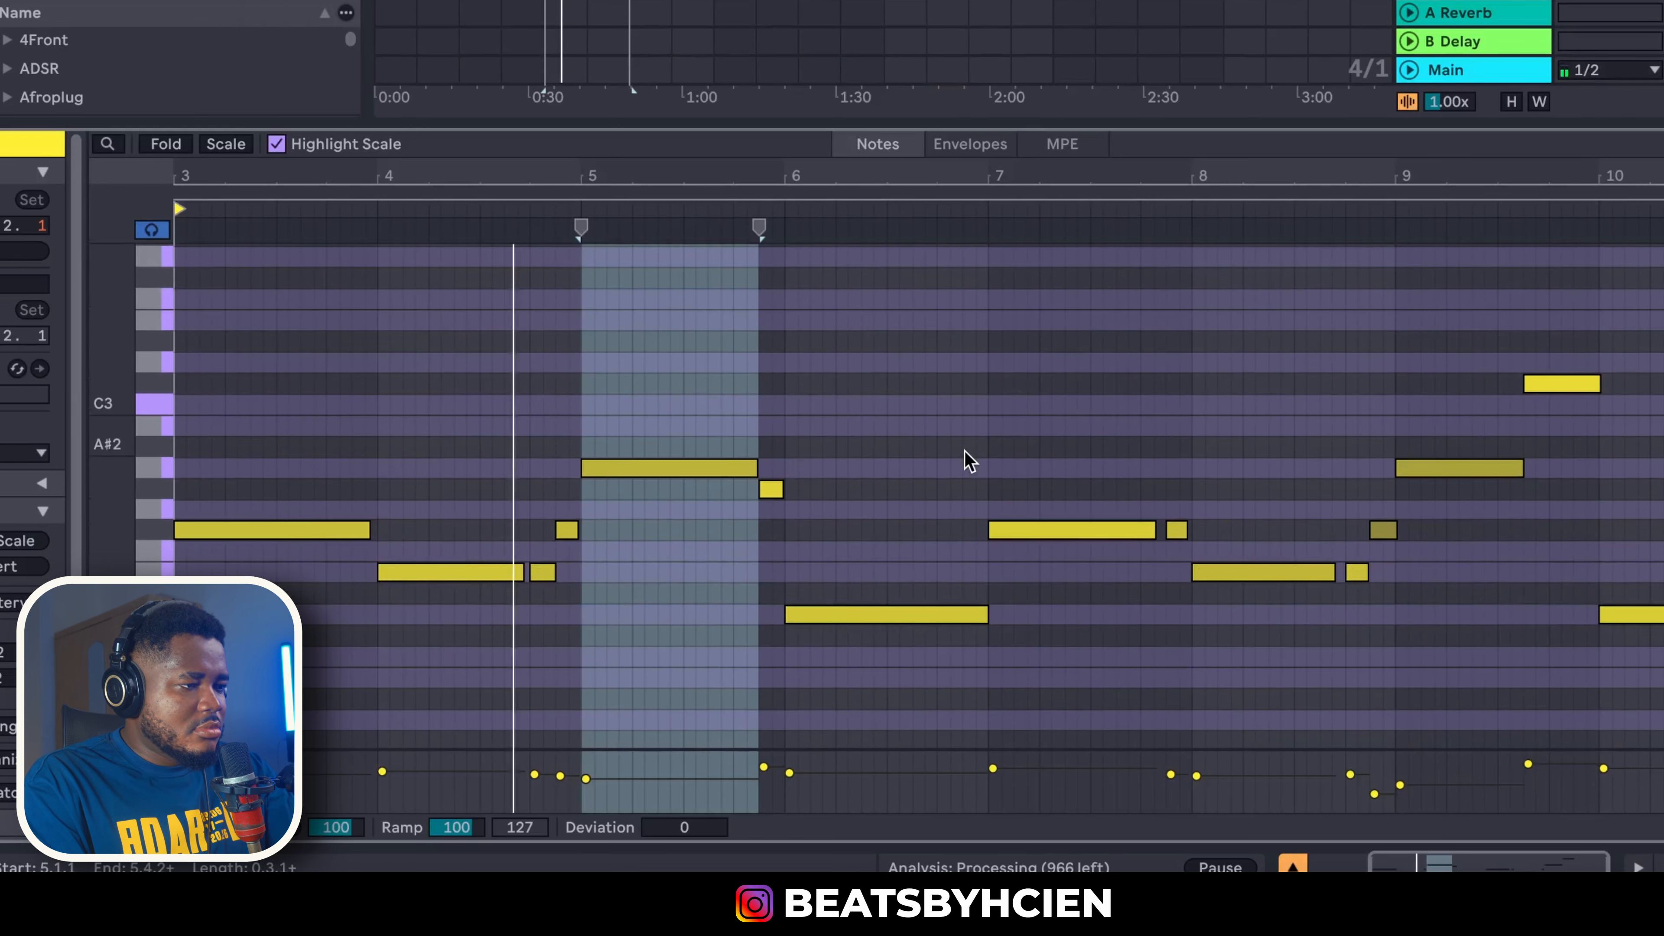
click(275, 143)
click(1006, 679)
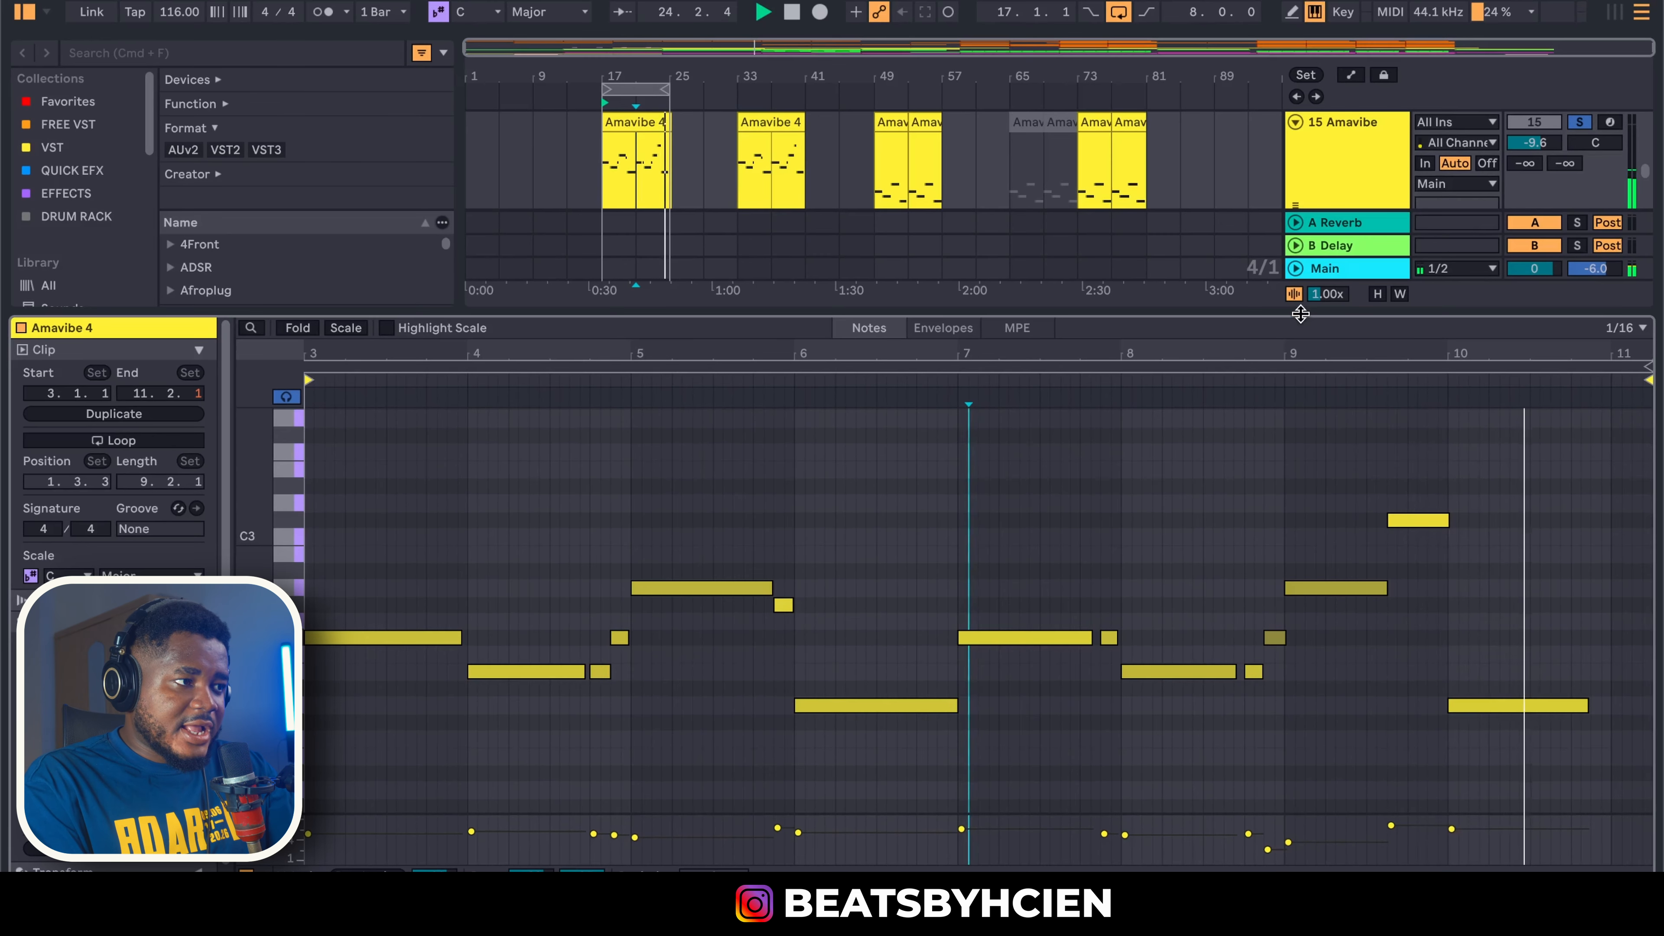
Shrink the enlarged note editor, stop playback, and briefly check the device chain of the 15 Amavibe track
drag(1417, 132, 1417, 852)
key(space)
double_click(1328, 215)
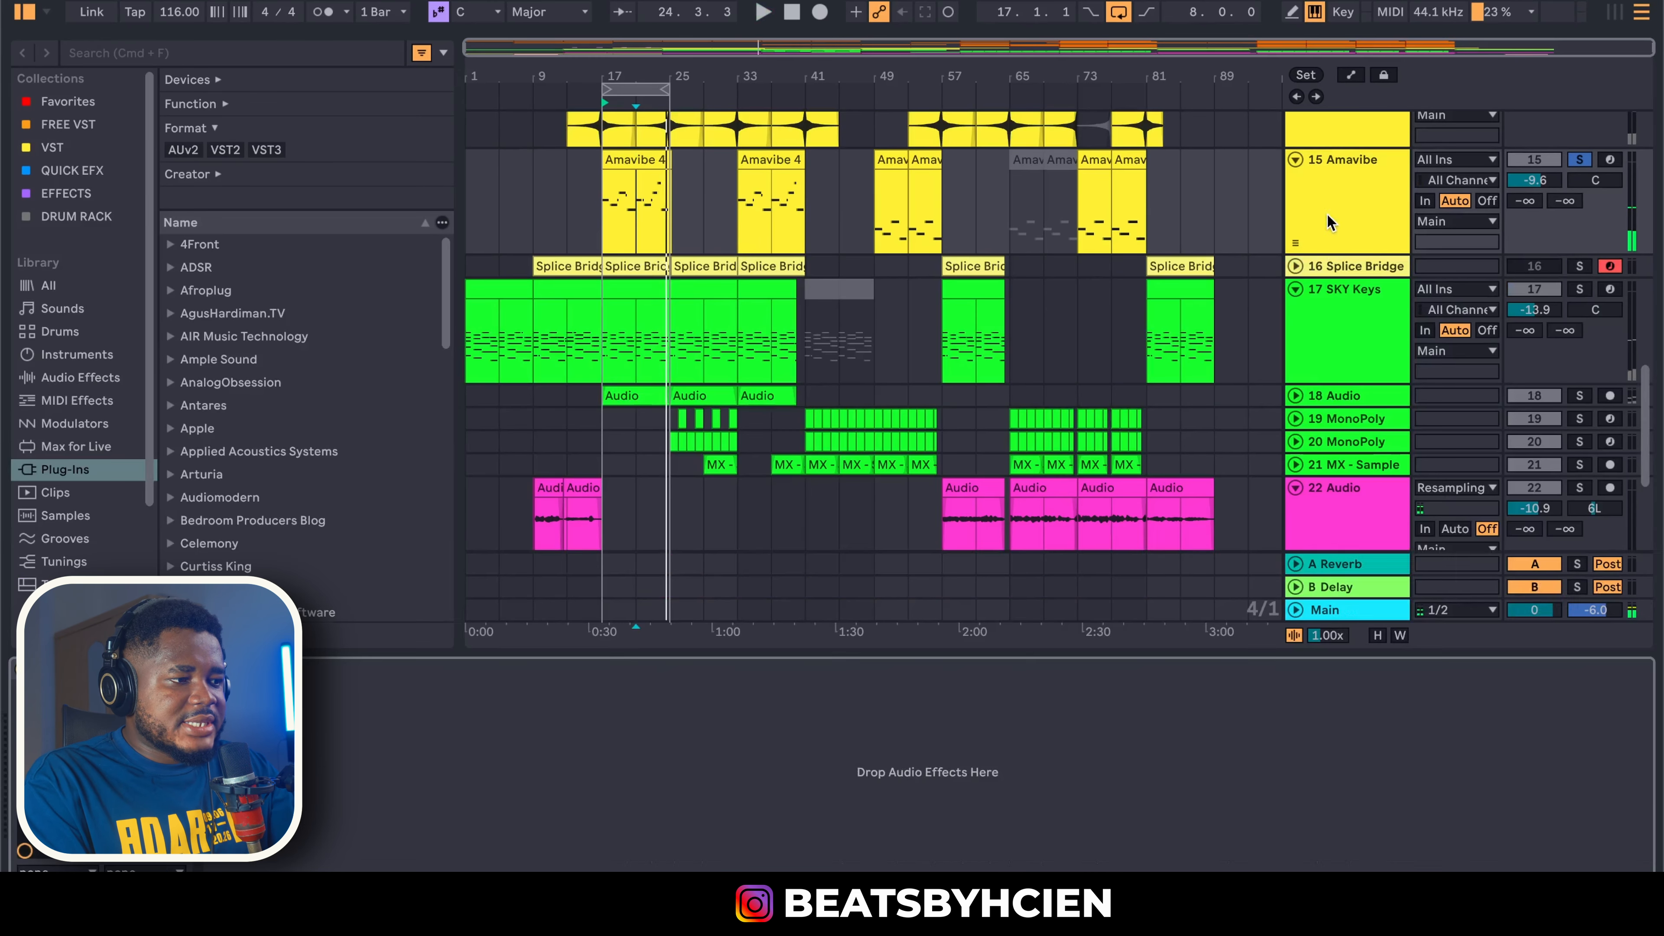
click(987, 649)
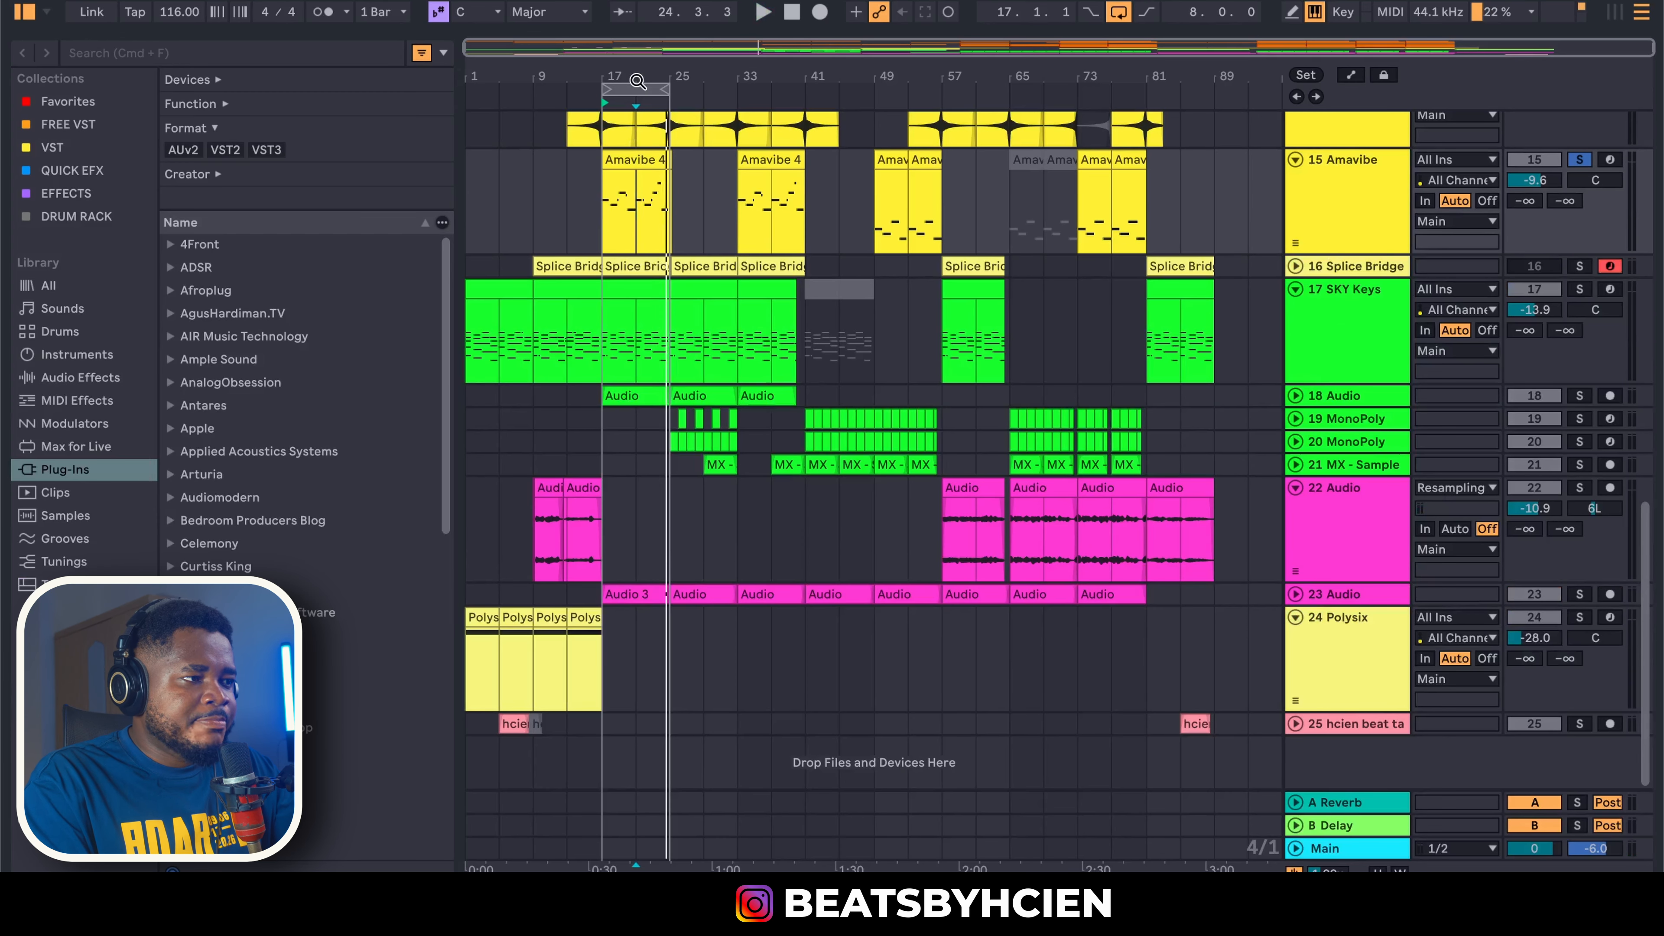
Move the loop to bars 25 to 33 and play it with only the SKY Keys and 23 Audio tracks soloed
drag(638, 87, 726, 106)
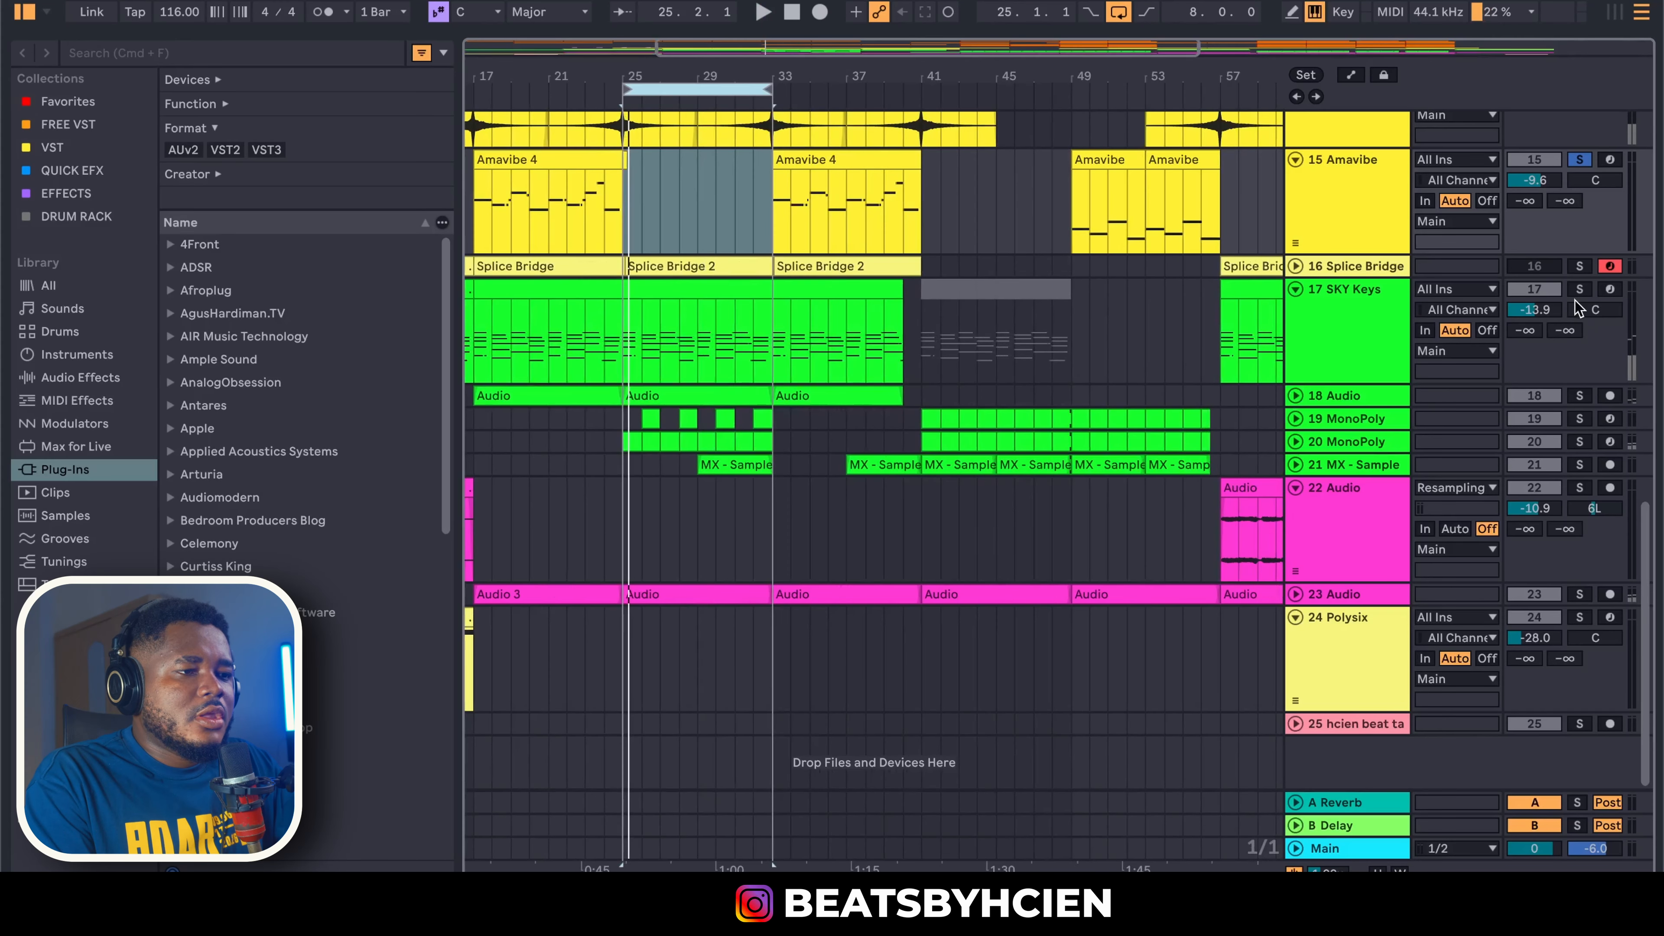
click(1579, 290)
key(space)
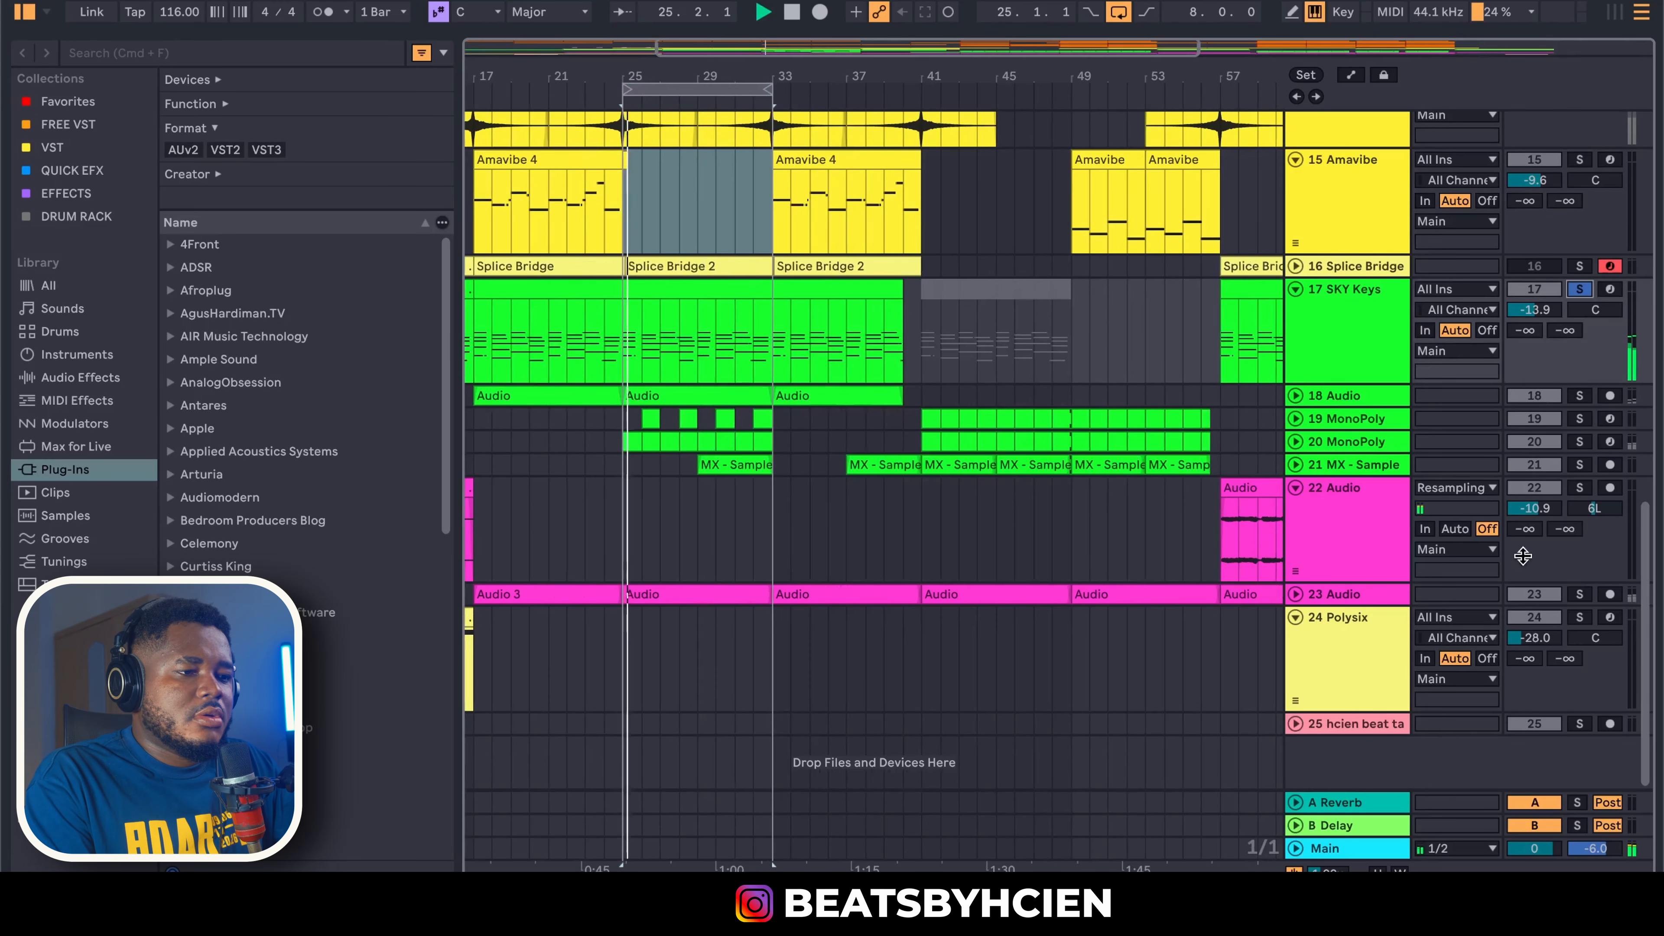
click(1580, 595)
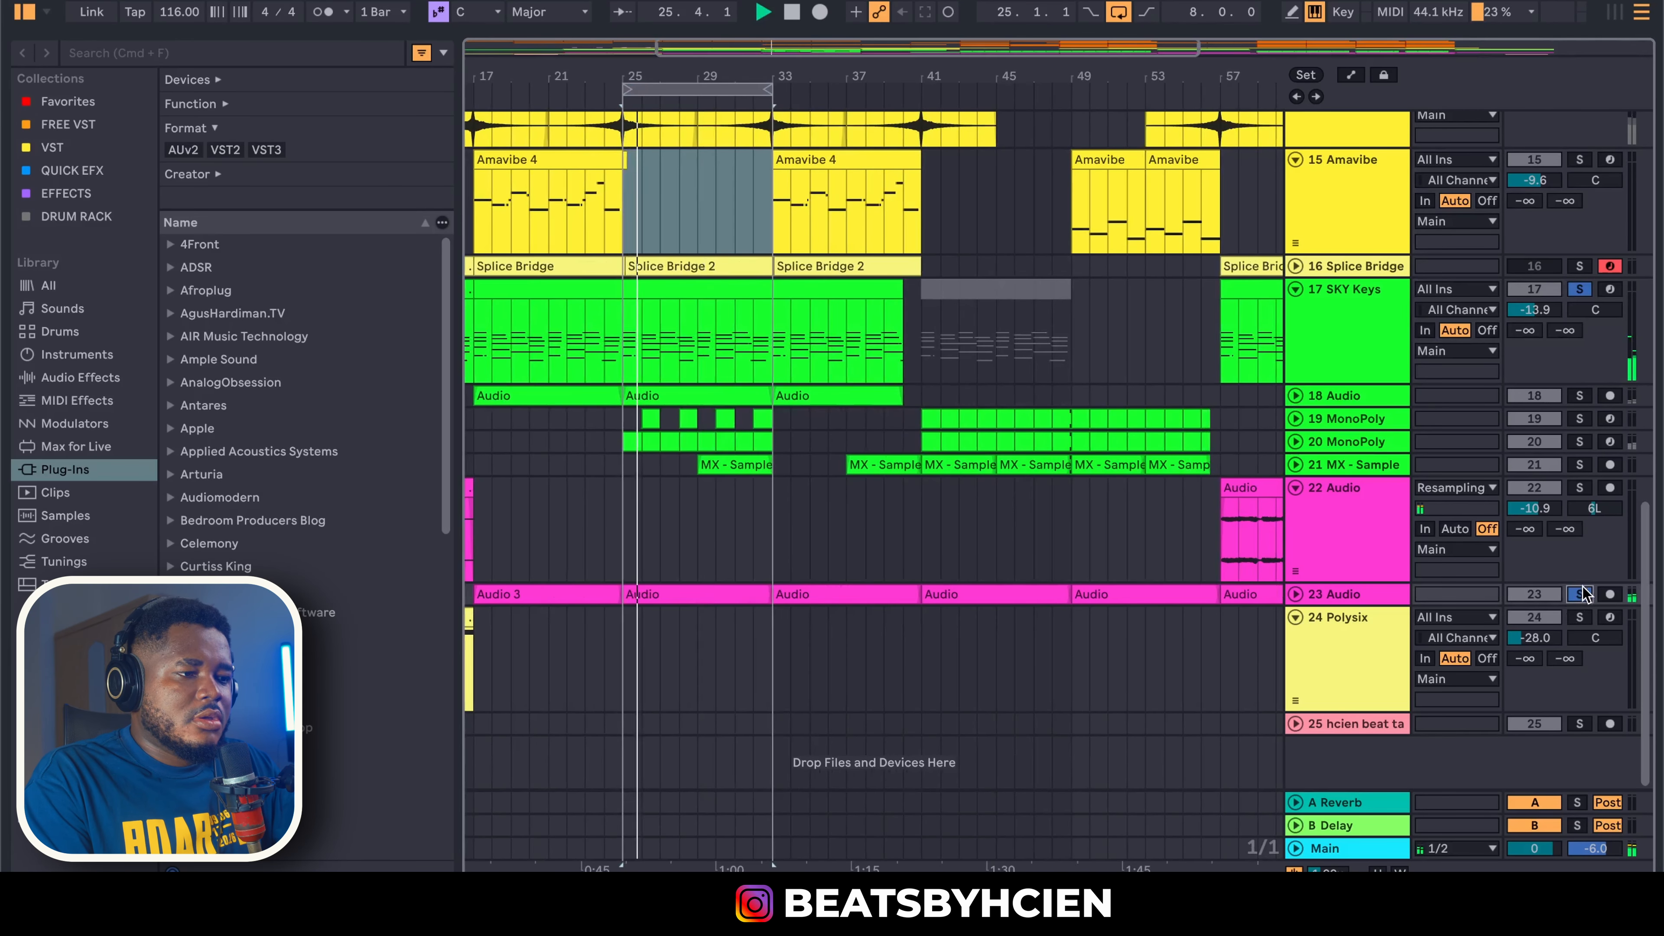
click(1297, 595)
click(1296, 595)
Unfold the 19 MonoPoly track, add the 20 MonoPoly track to the solo, and play from bar 25
scroll(1189, 533, up, 1)
scroll(1189, 533, up, 10)
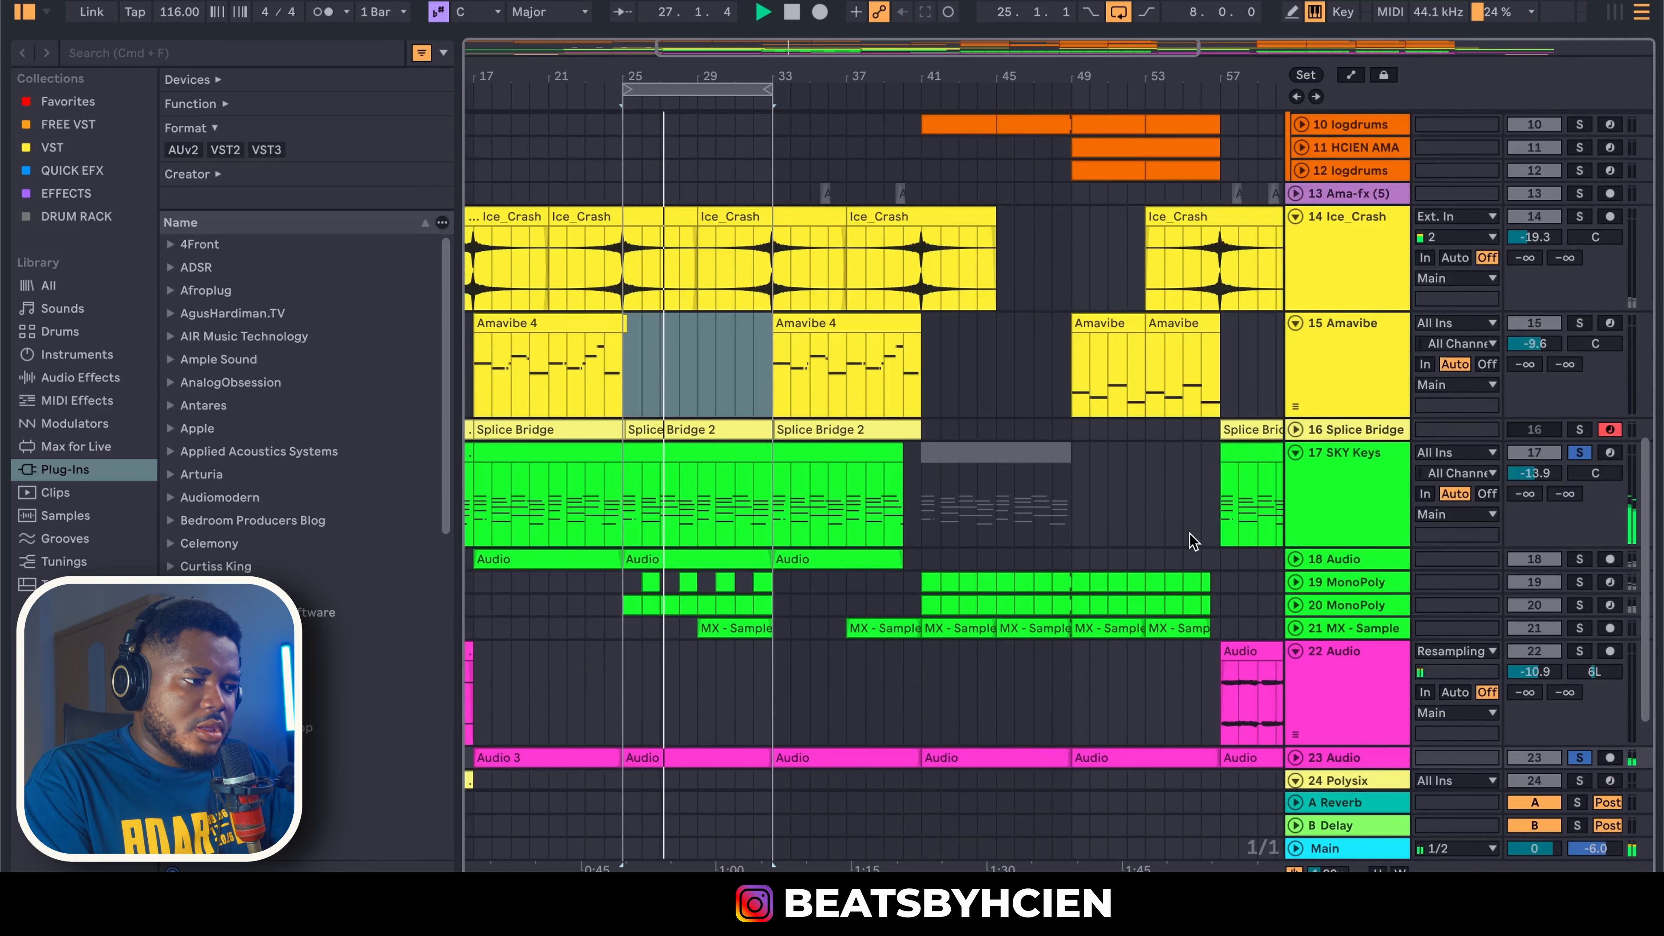
scroll(1189, 534, down, 2)
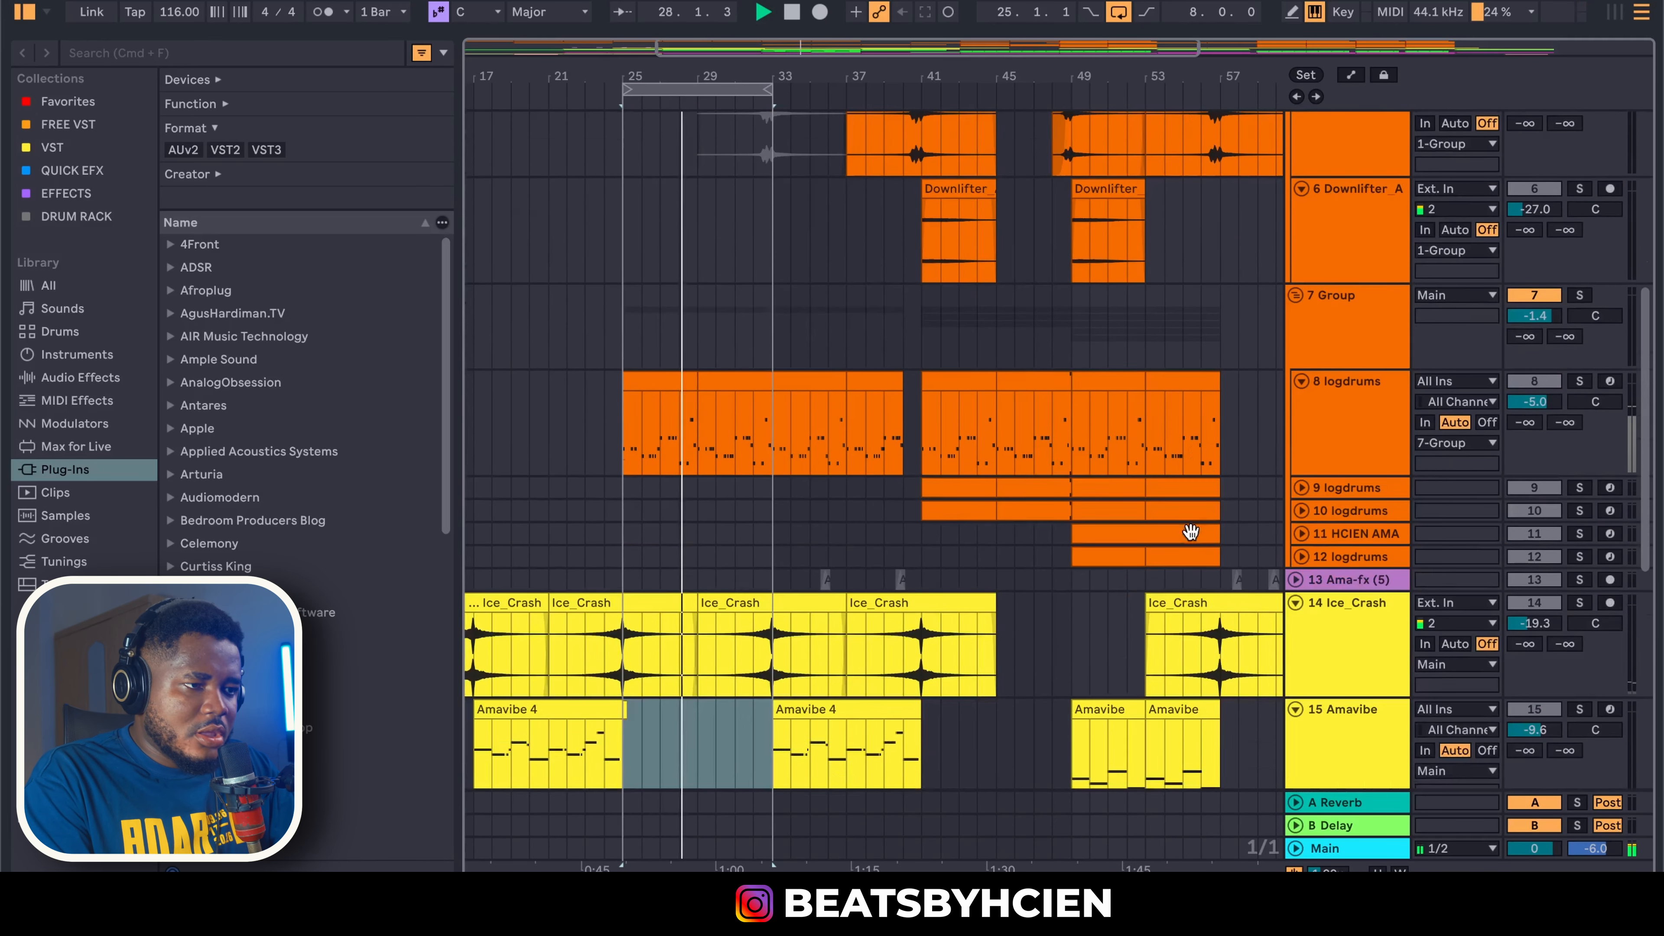
scroll(1582, 386, down, 8)
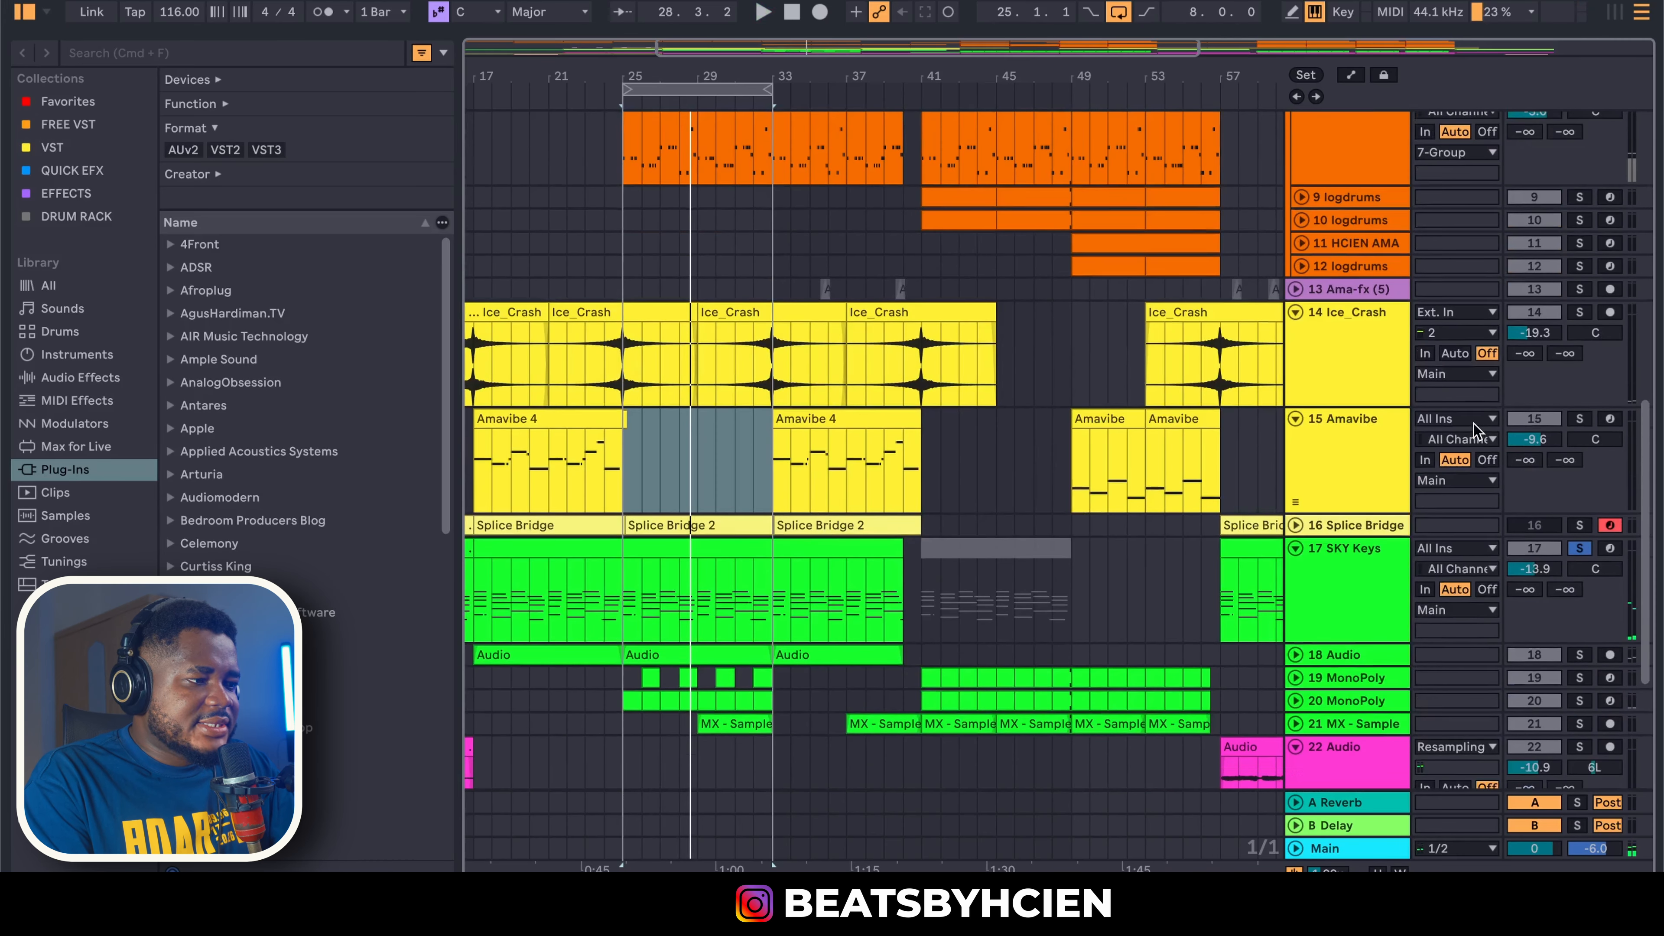
click(1302, 556)
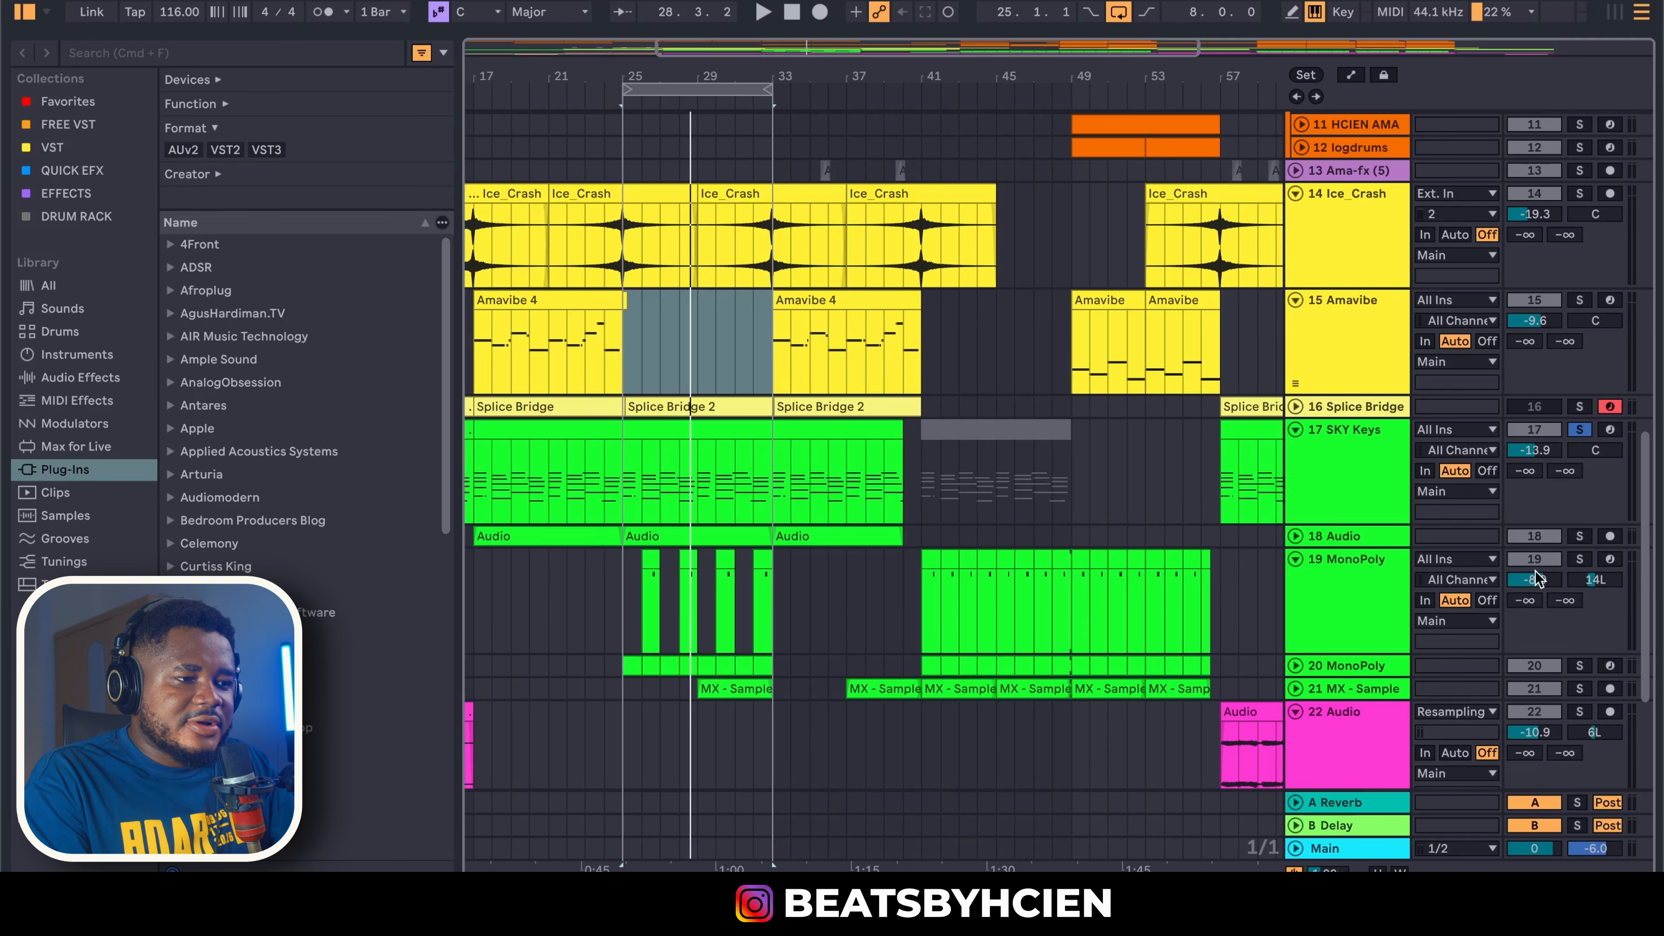
click(1579, 666)
key(space)
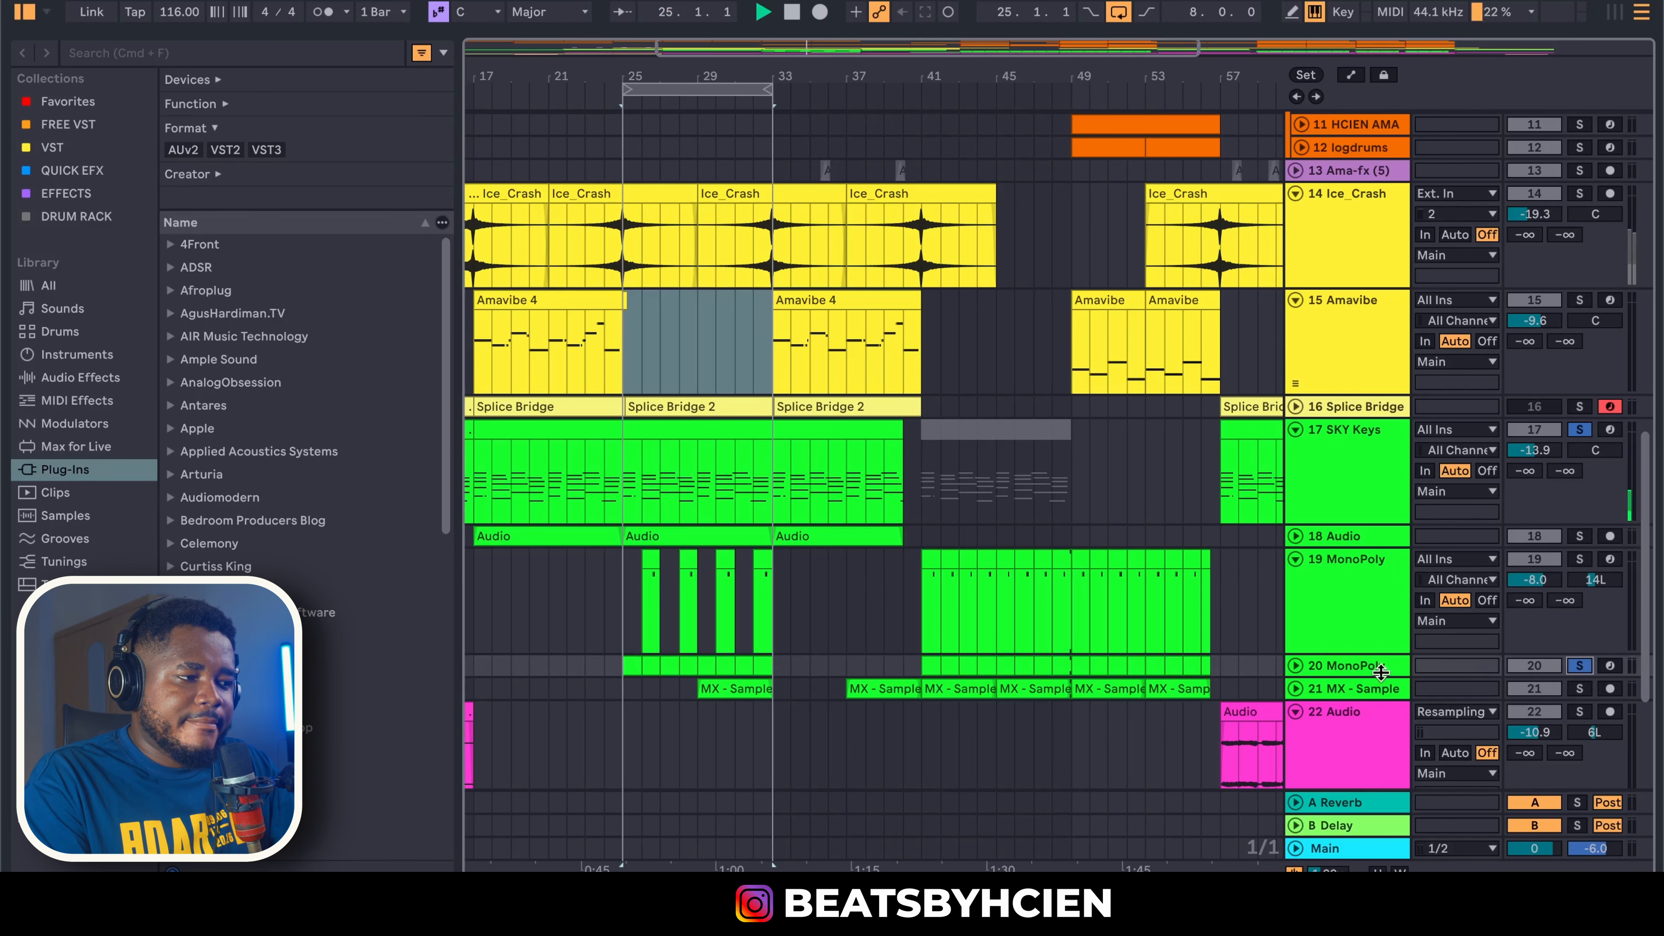
Open the MonoPoly instrument on track 20 to review its patch, and close it together with the device view
scroll(1332, 668, down, 3)
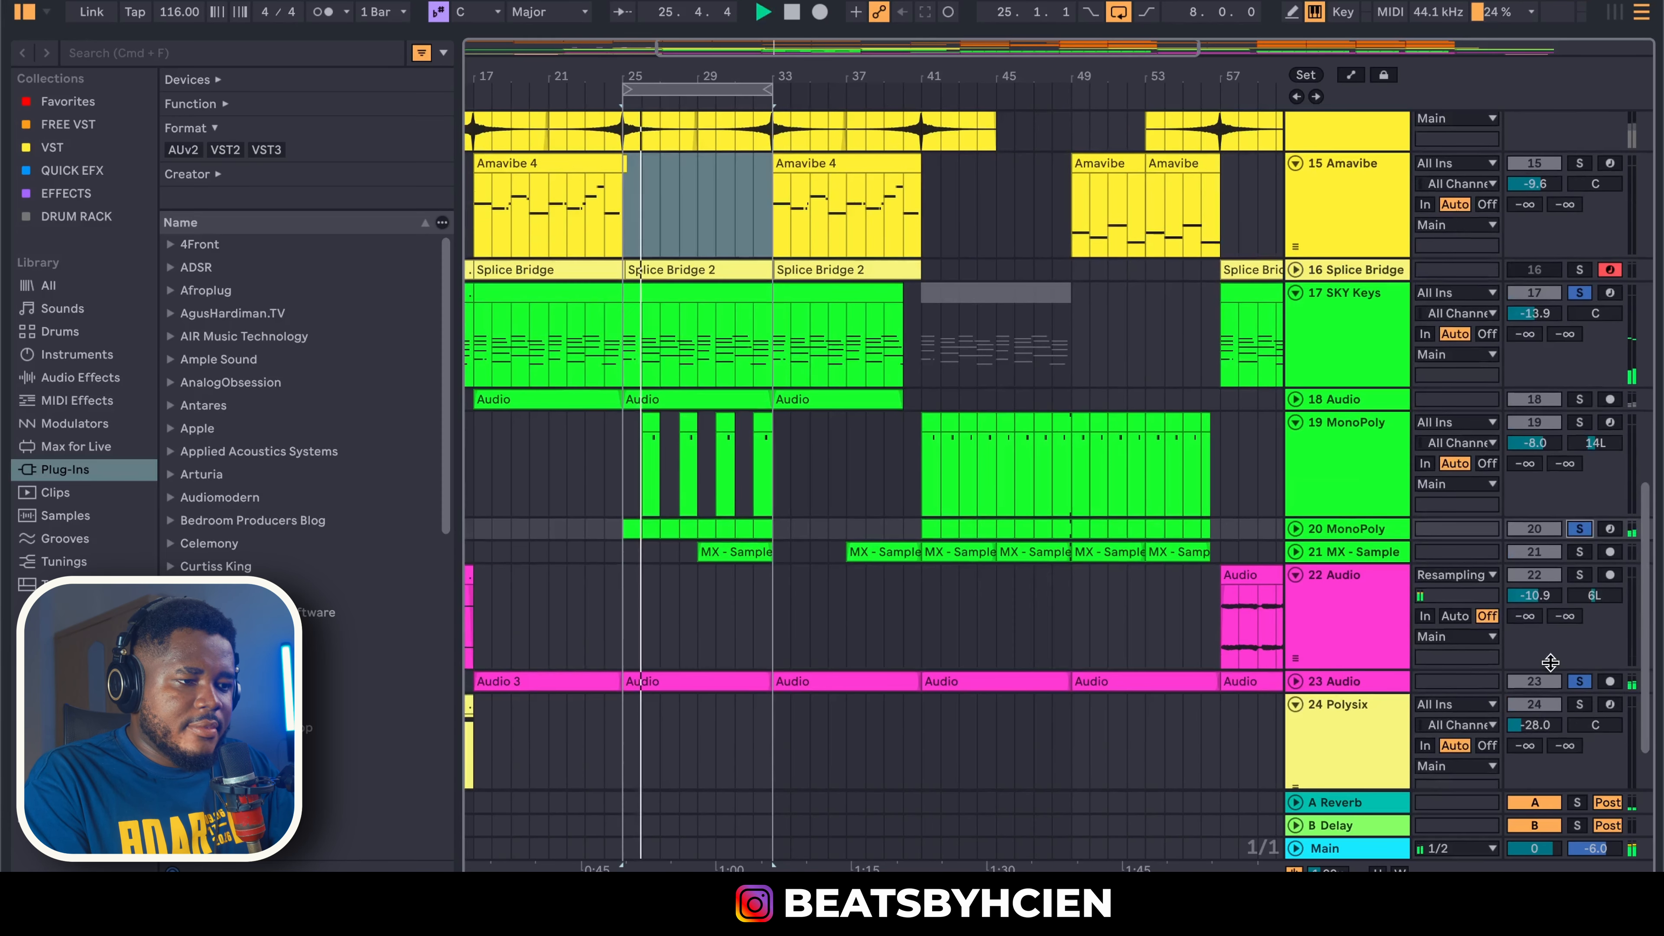
double_click(1363, 531)
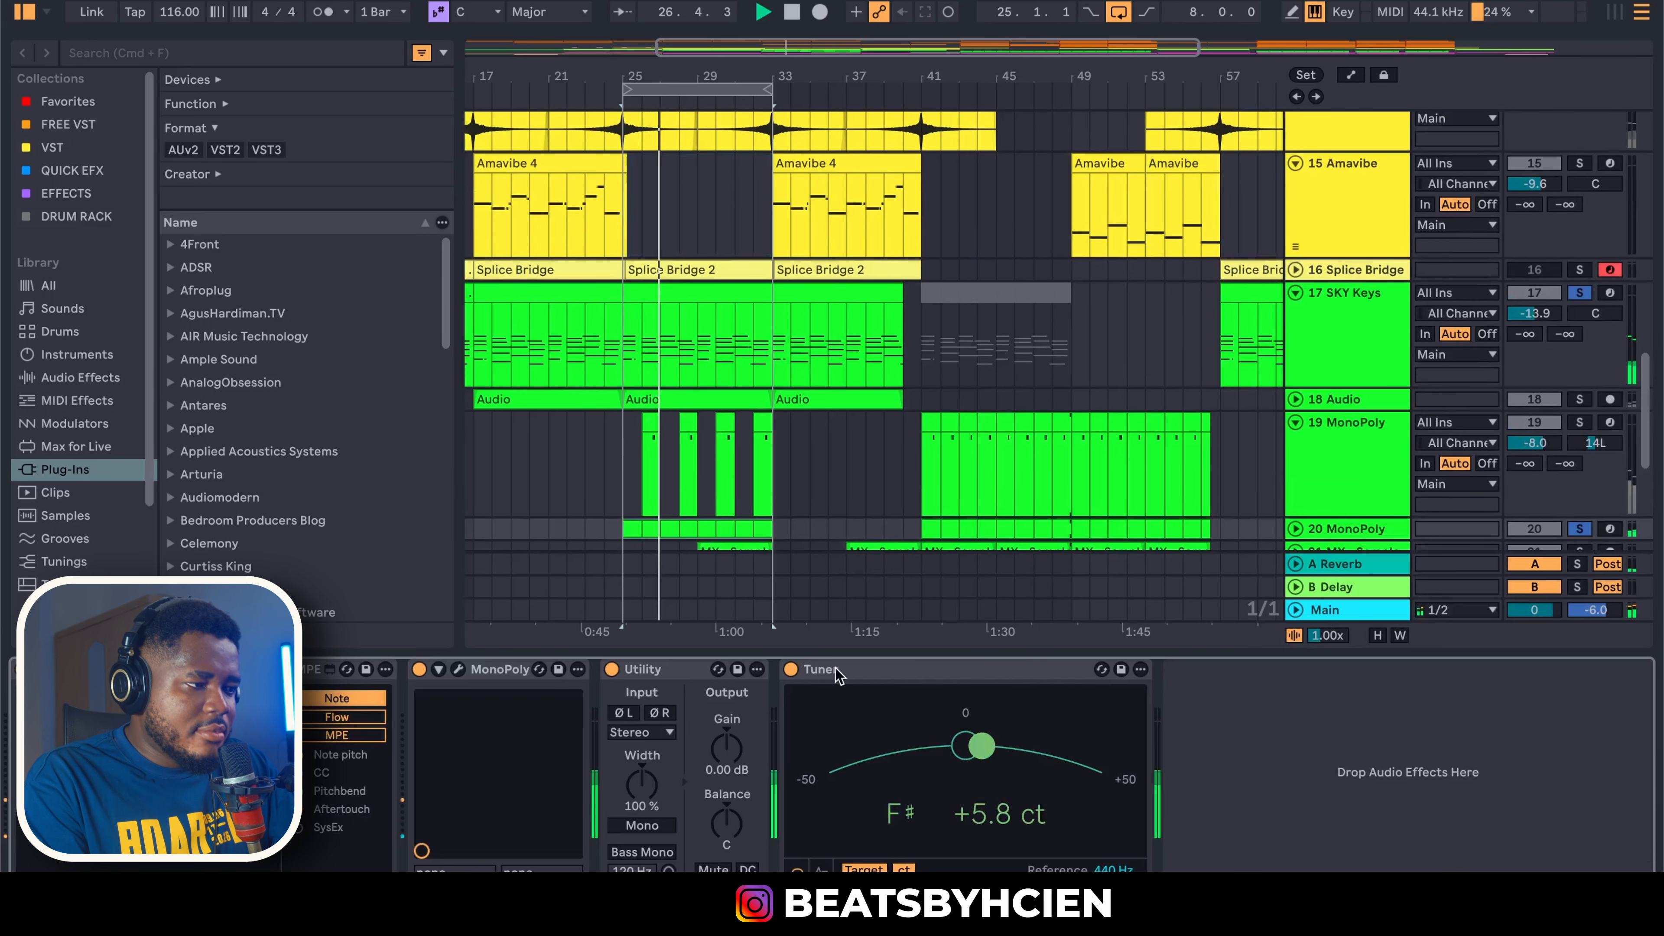
click(458, 669)
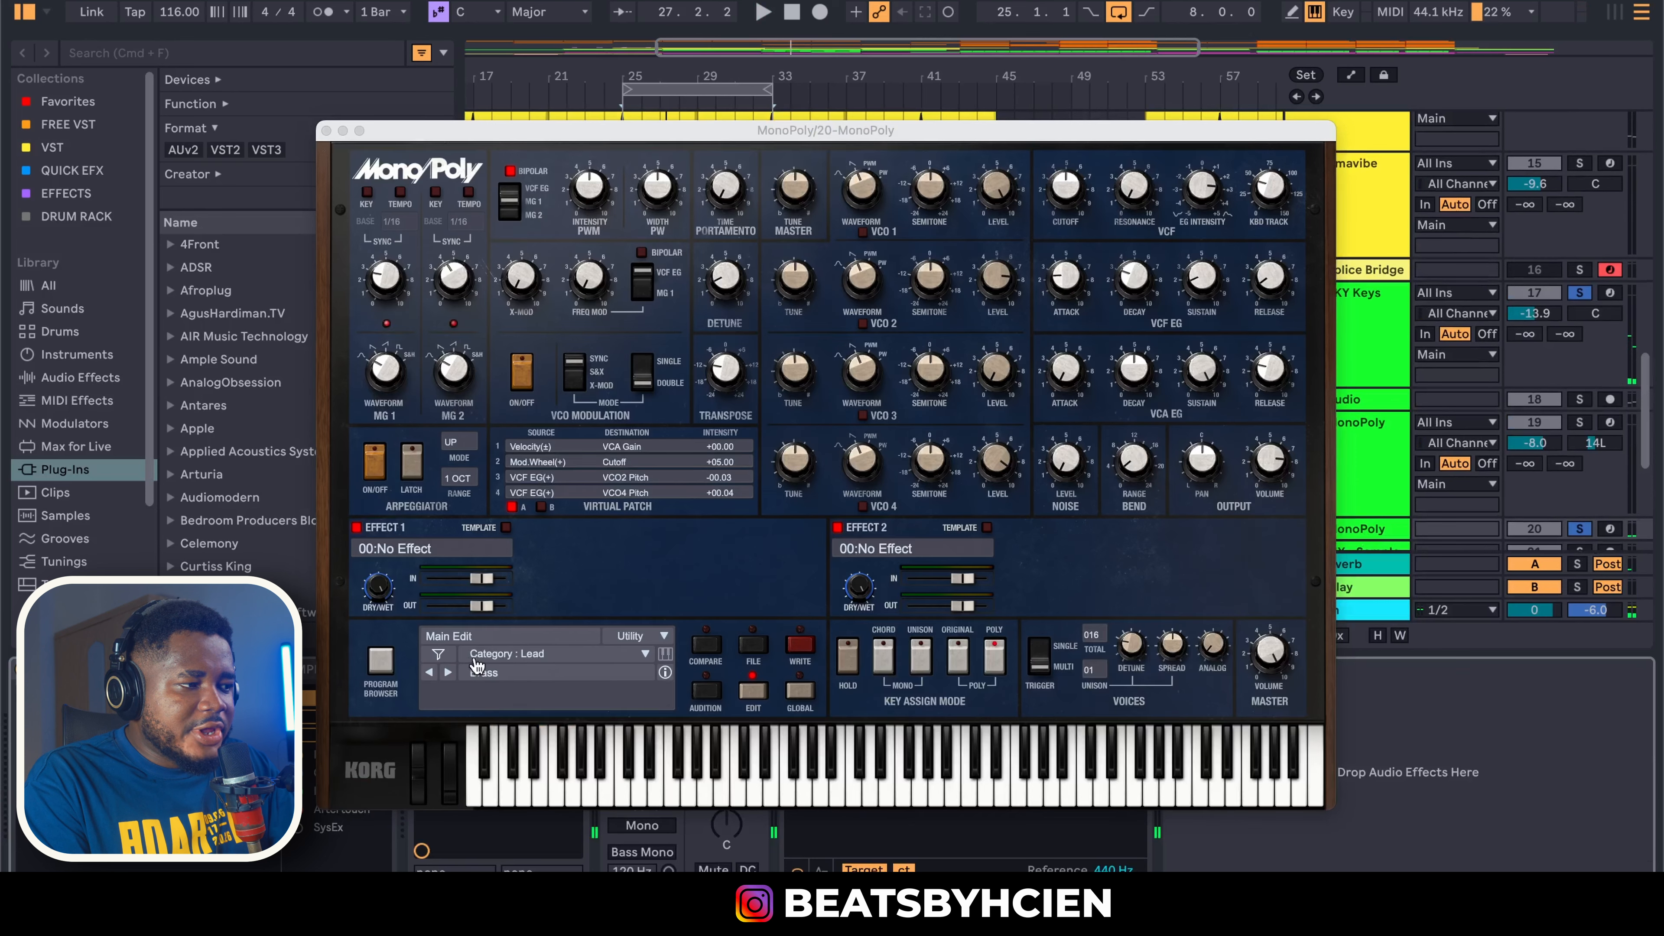
click(328, 130)
key(super+alt+l)
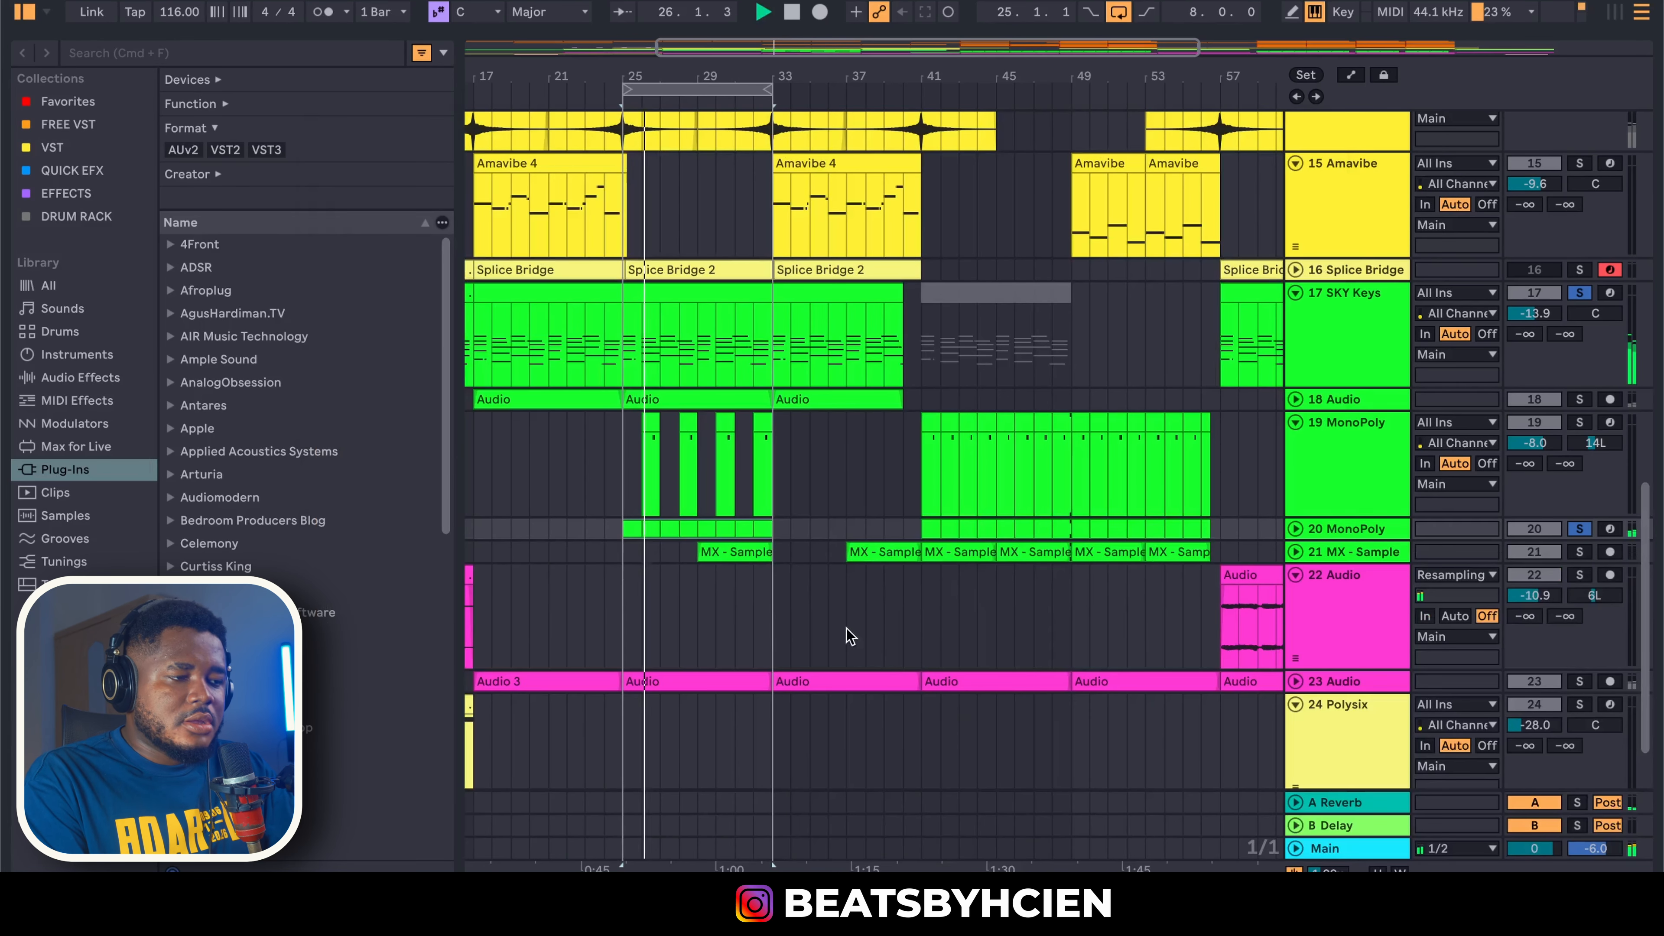
Add the 19 MonoPoly track to the solo and briefly check its device chain
click(1584, 423)
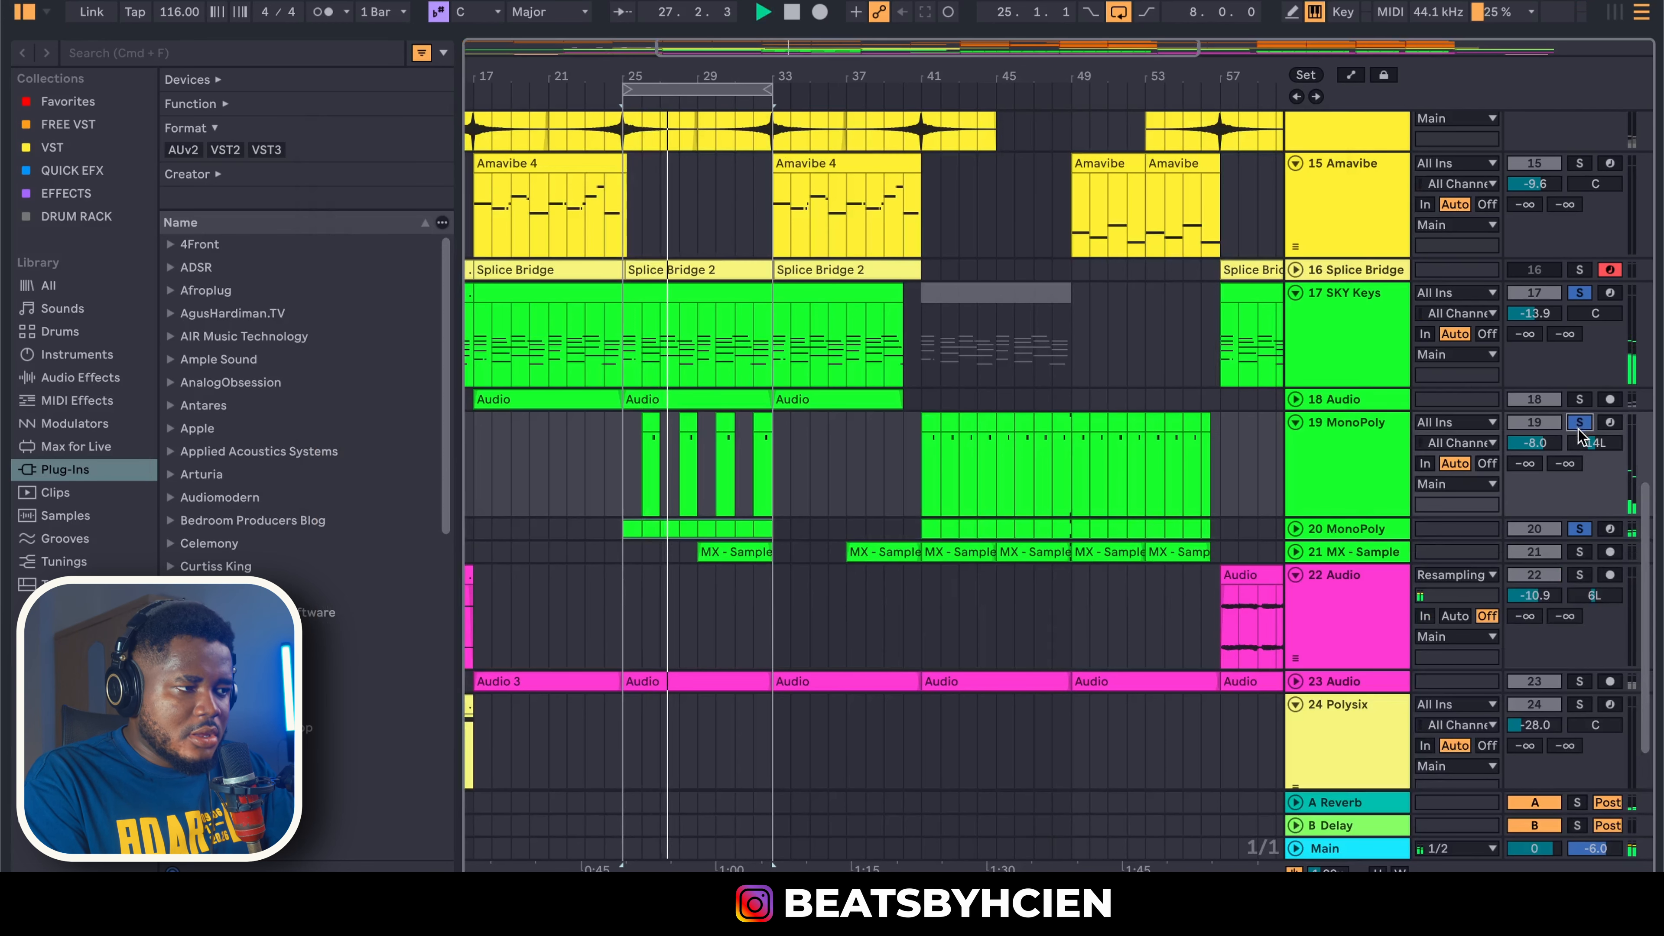
double_click(1381, 467)
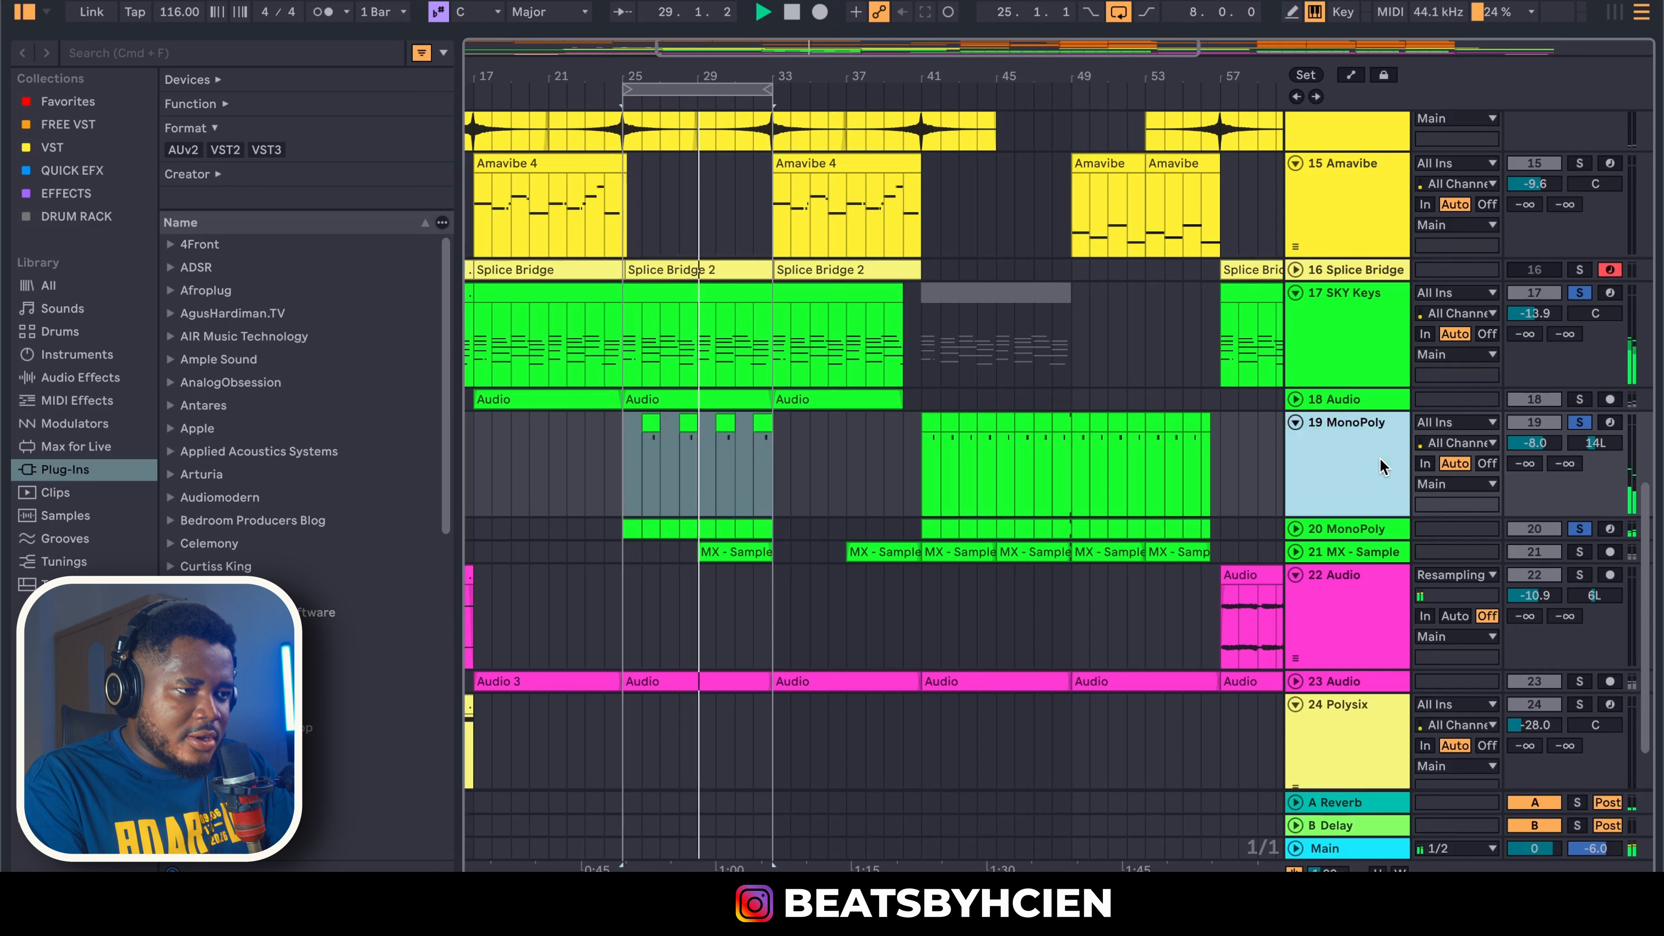
click(918, 656)
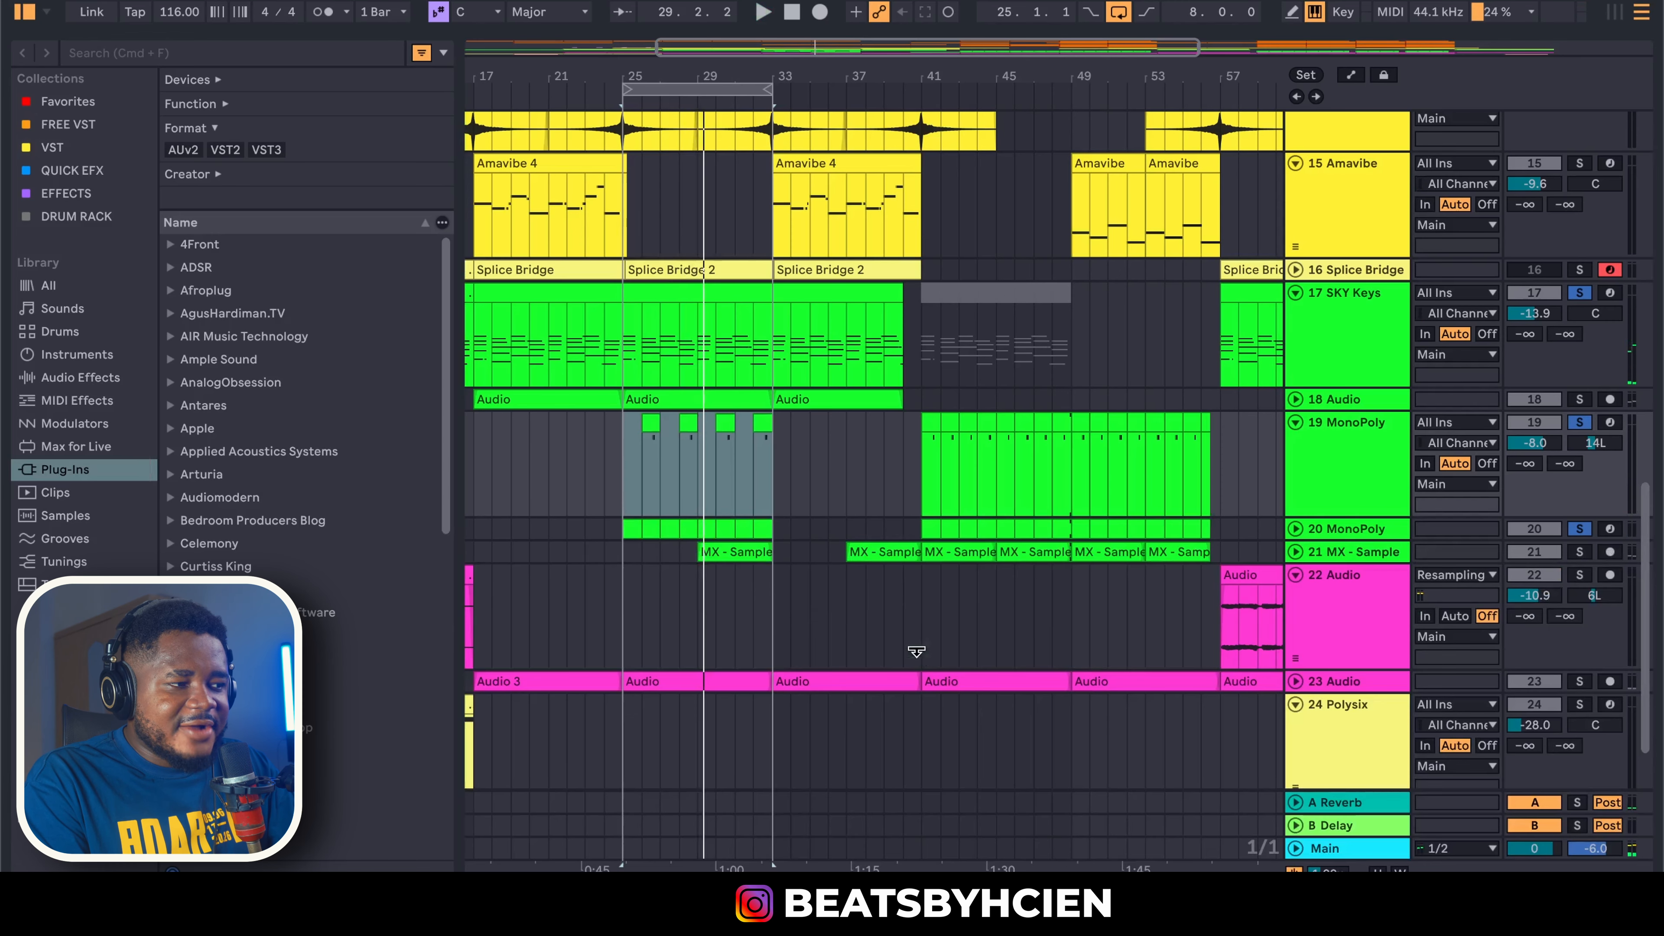
Solo the 8 logdrums track inside the 7 Group
scroll(919, 645, up, 8)
scroll(919, 645, up, 4)
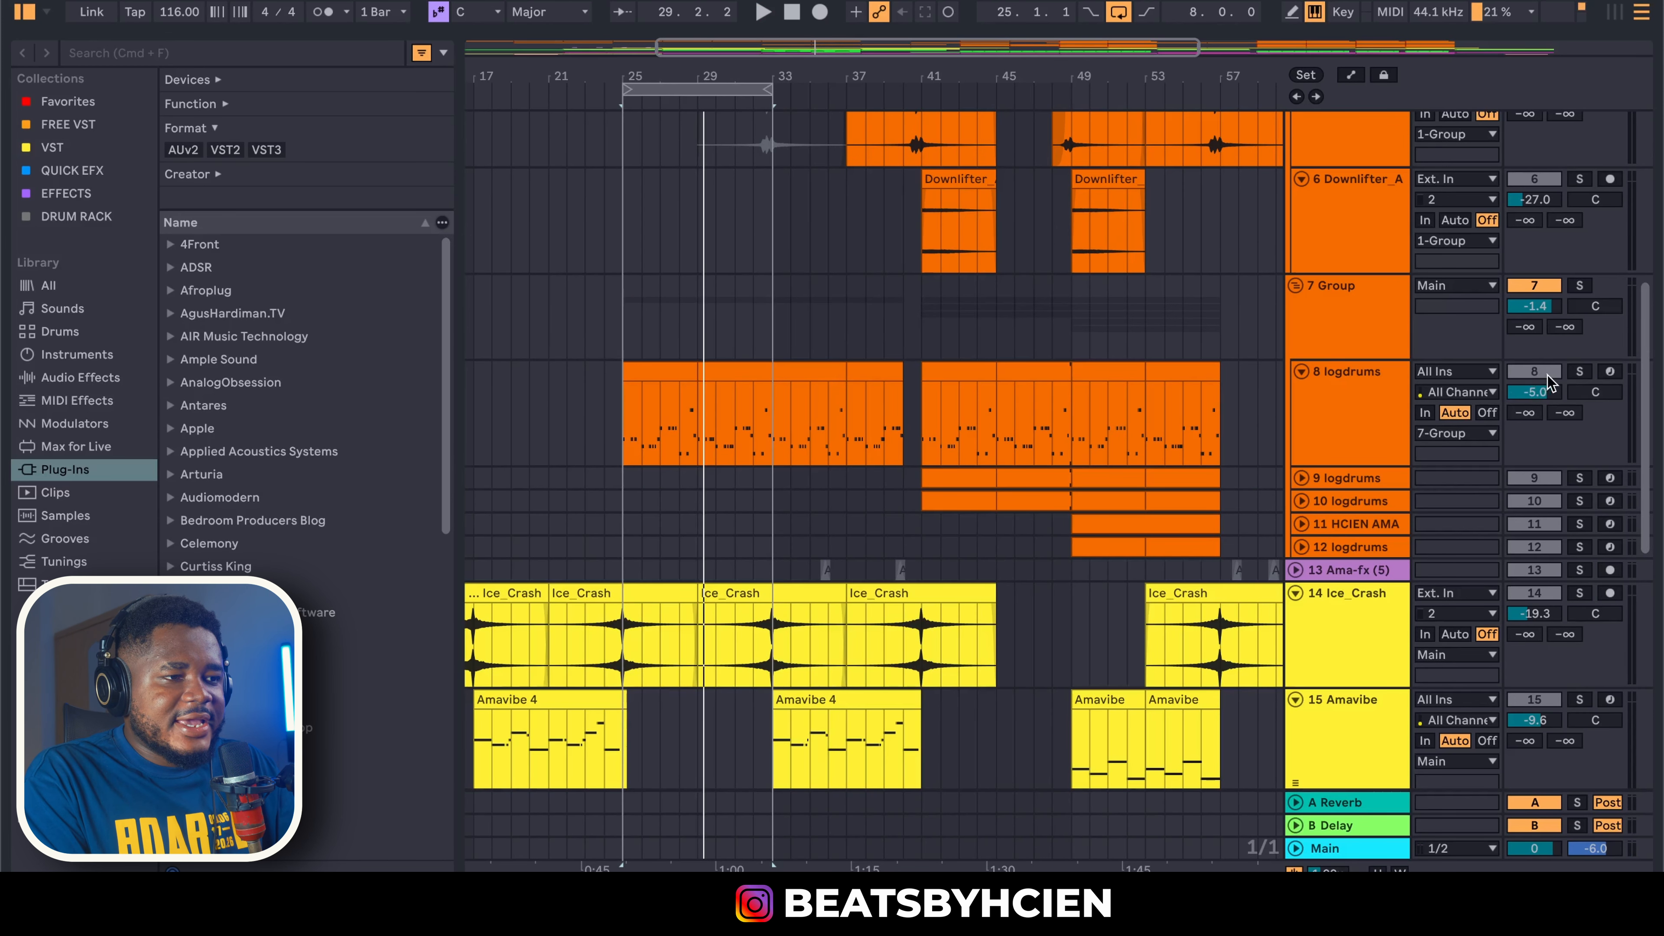
click(1579, 372)
Open the Log Drums instrument on the 8 logdrums track to review its preset and controls, and close its window
double_click(1352, 429)
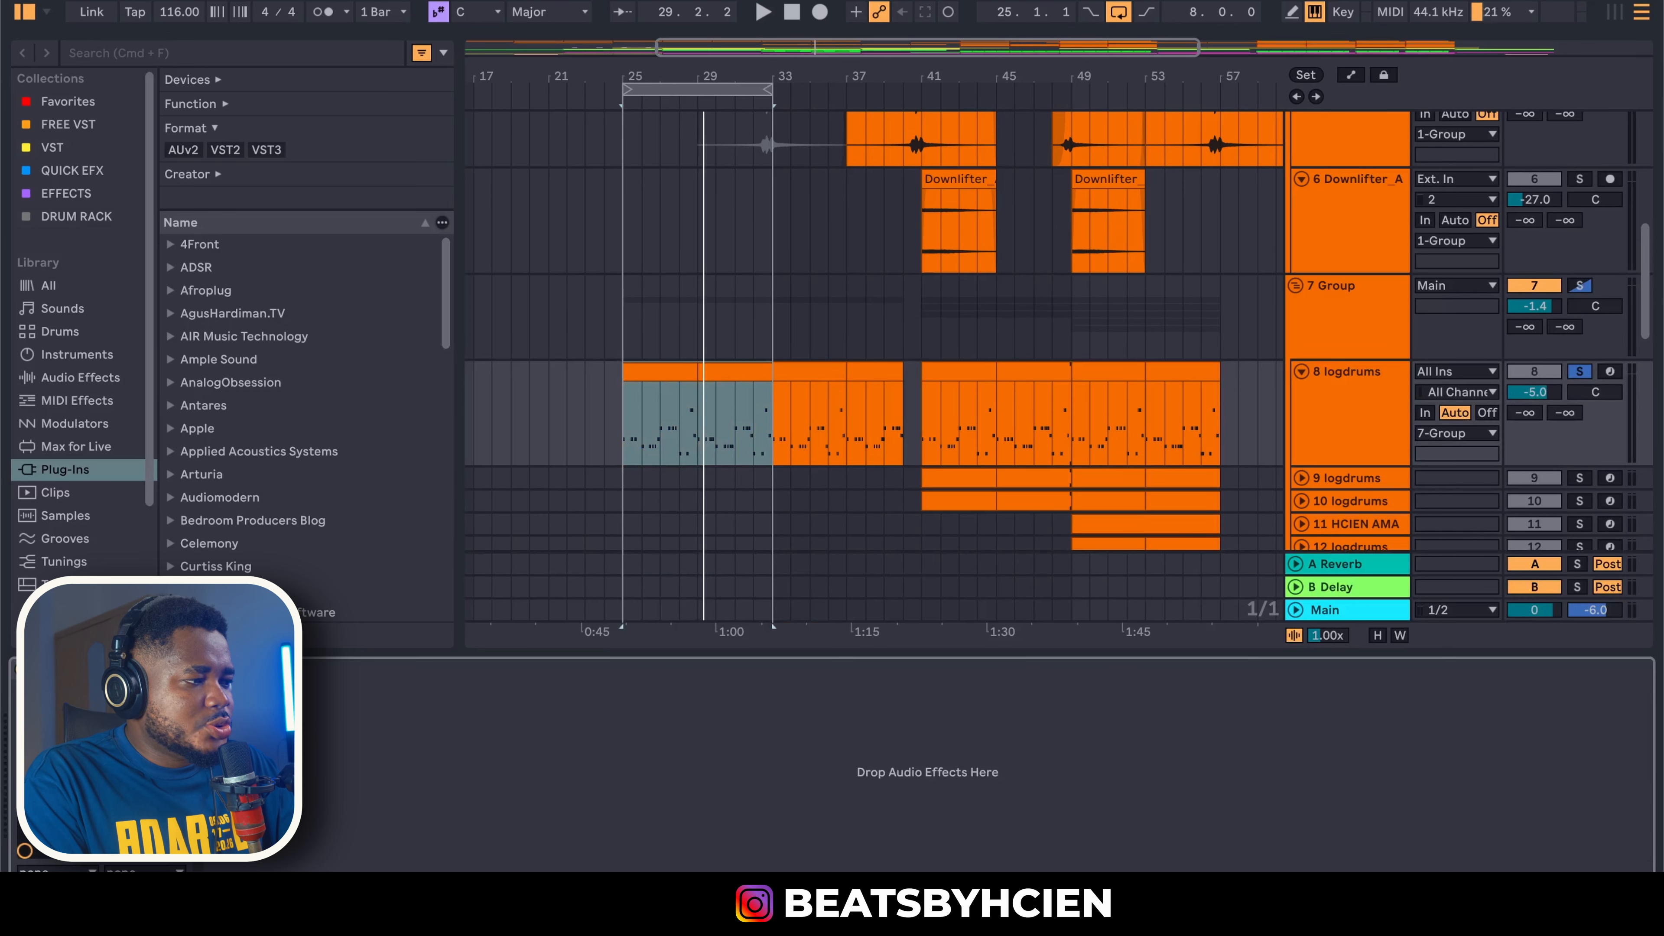
click(58, 670)
drag(889, 290, 1133, 105)
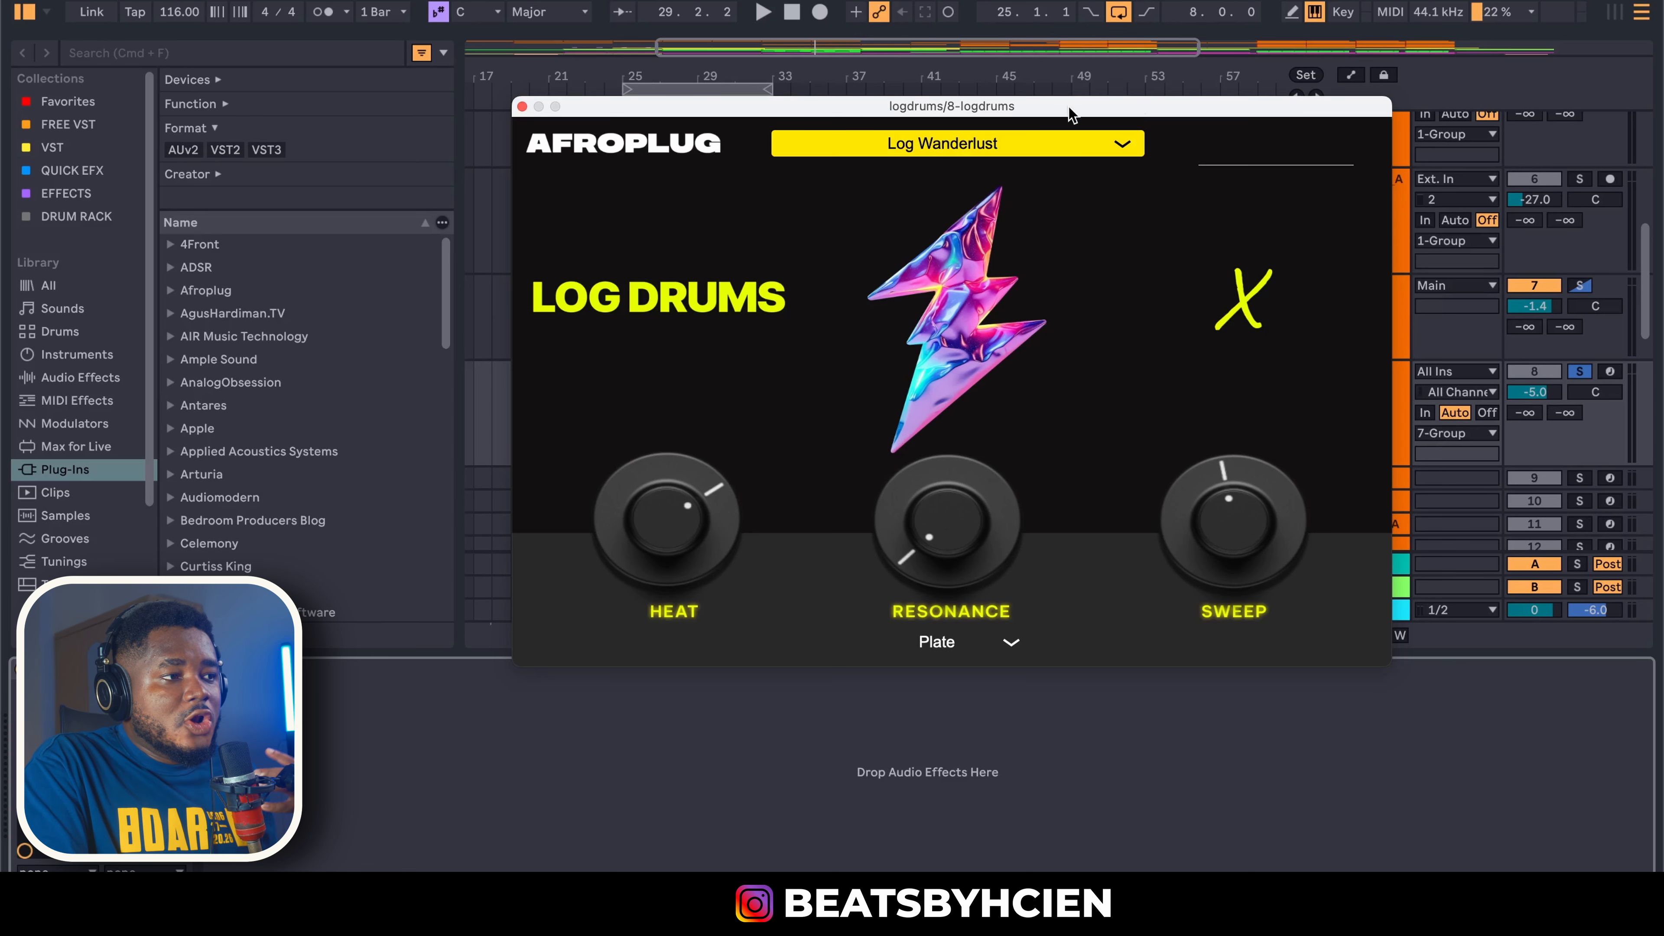
click(524, 109)
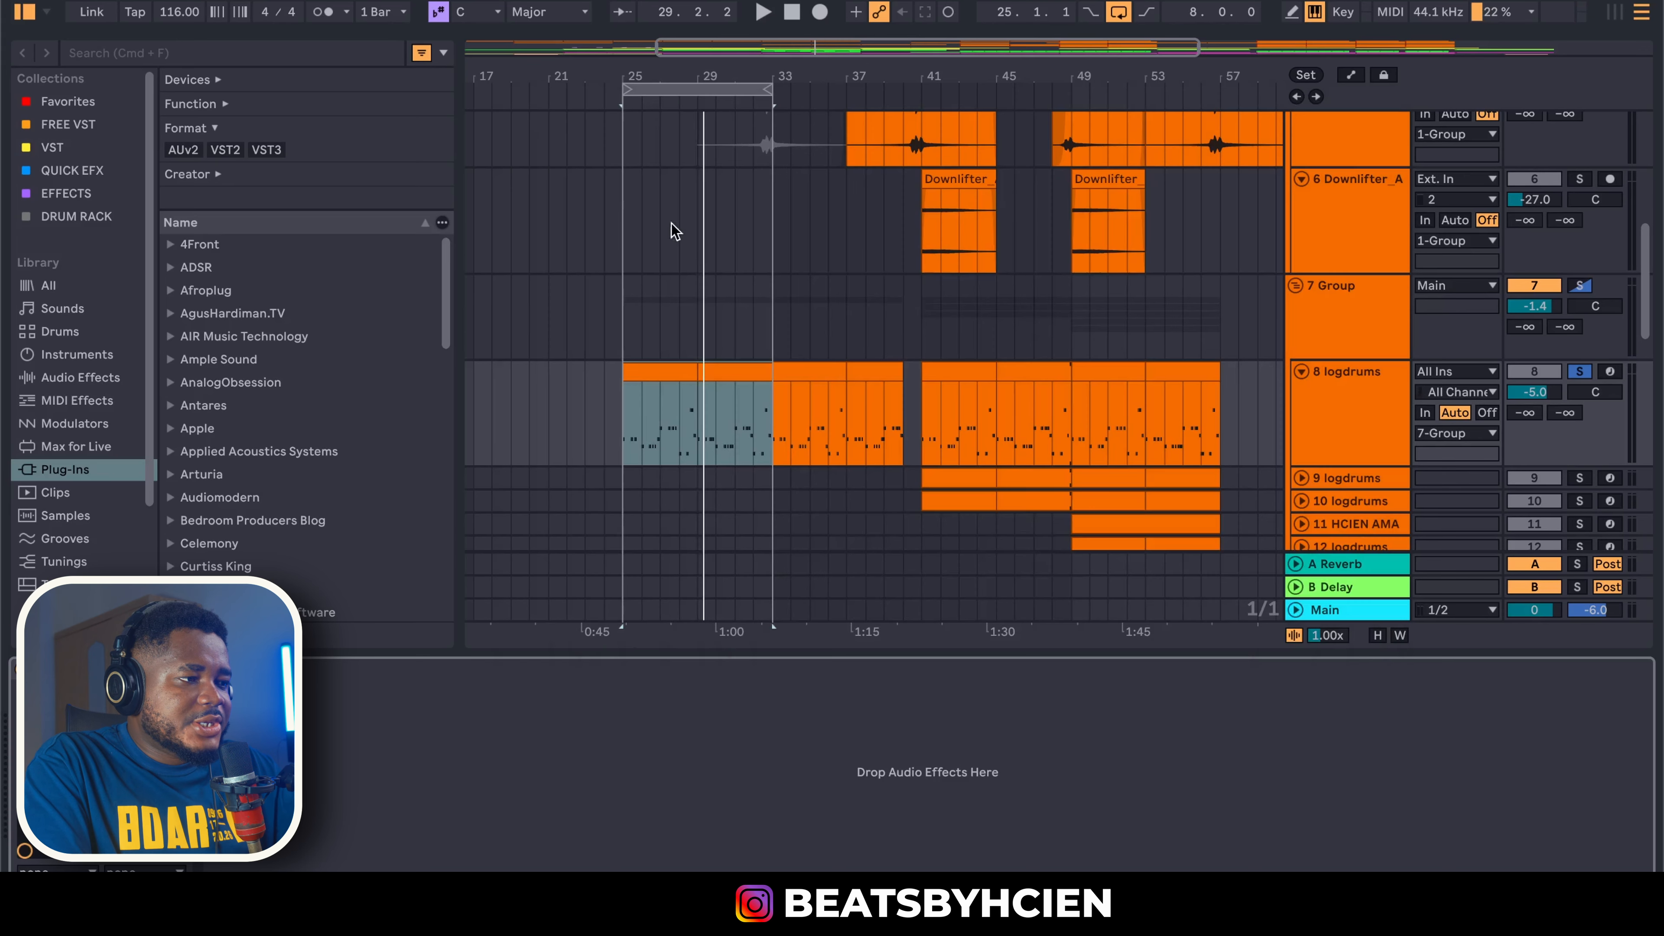
Open the first clip on the 8 logdrums track to review its notes, and close the clip view
double_click(671, 374)
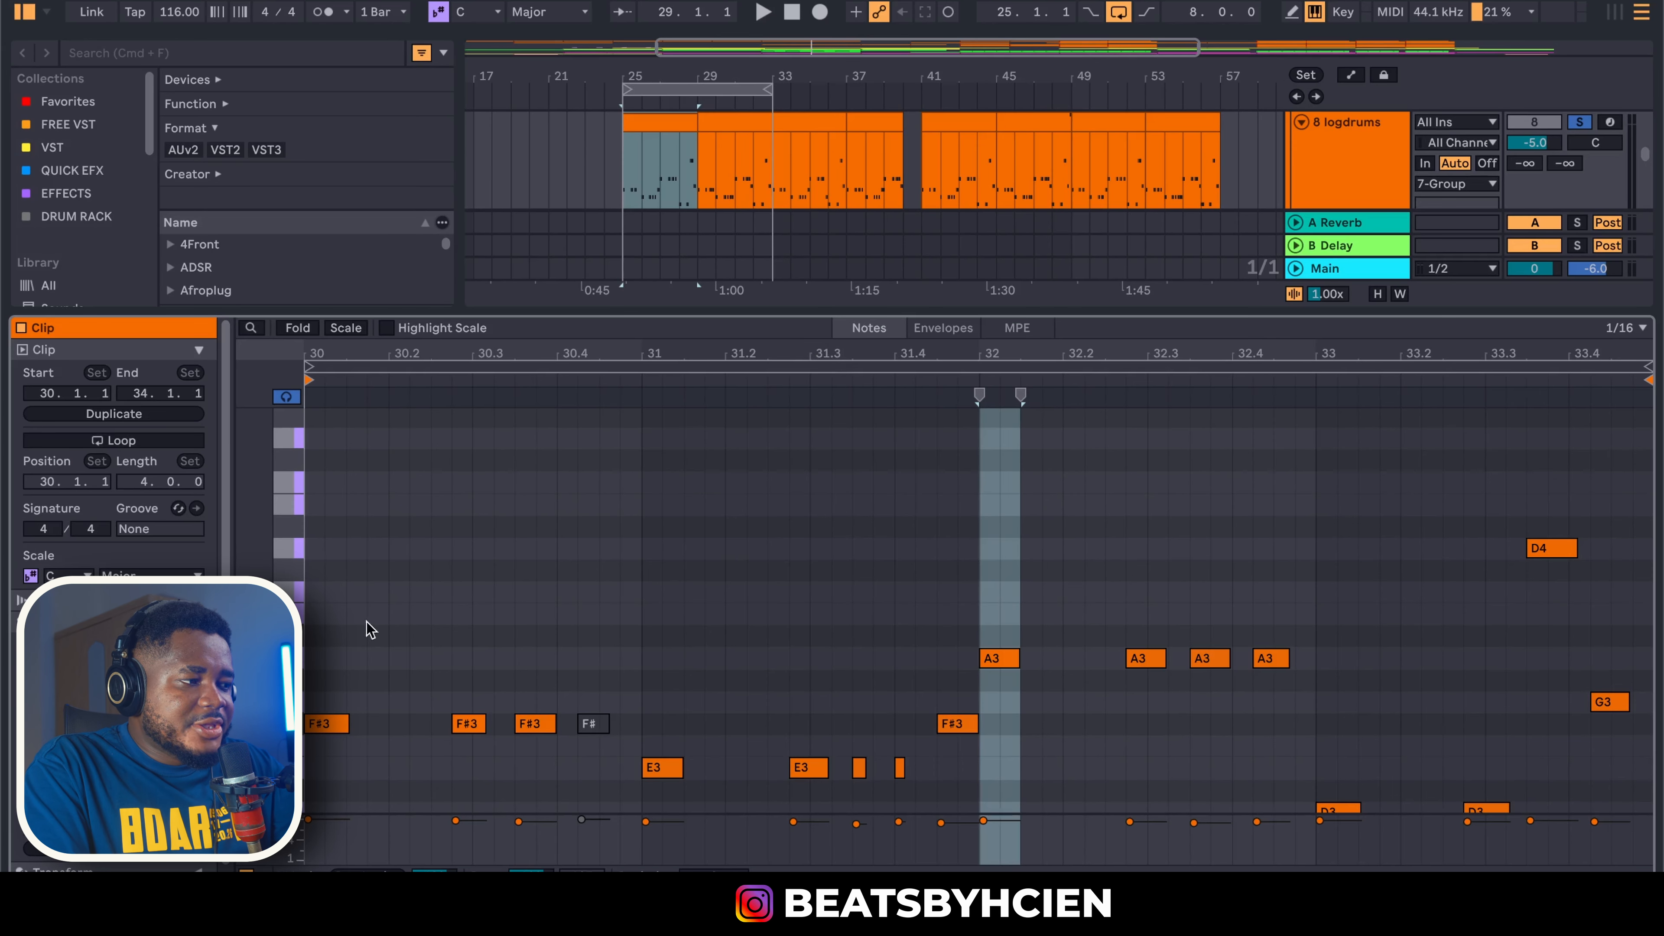
drag(256, 623, 223, 554)
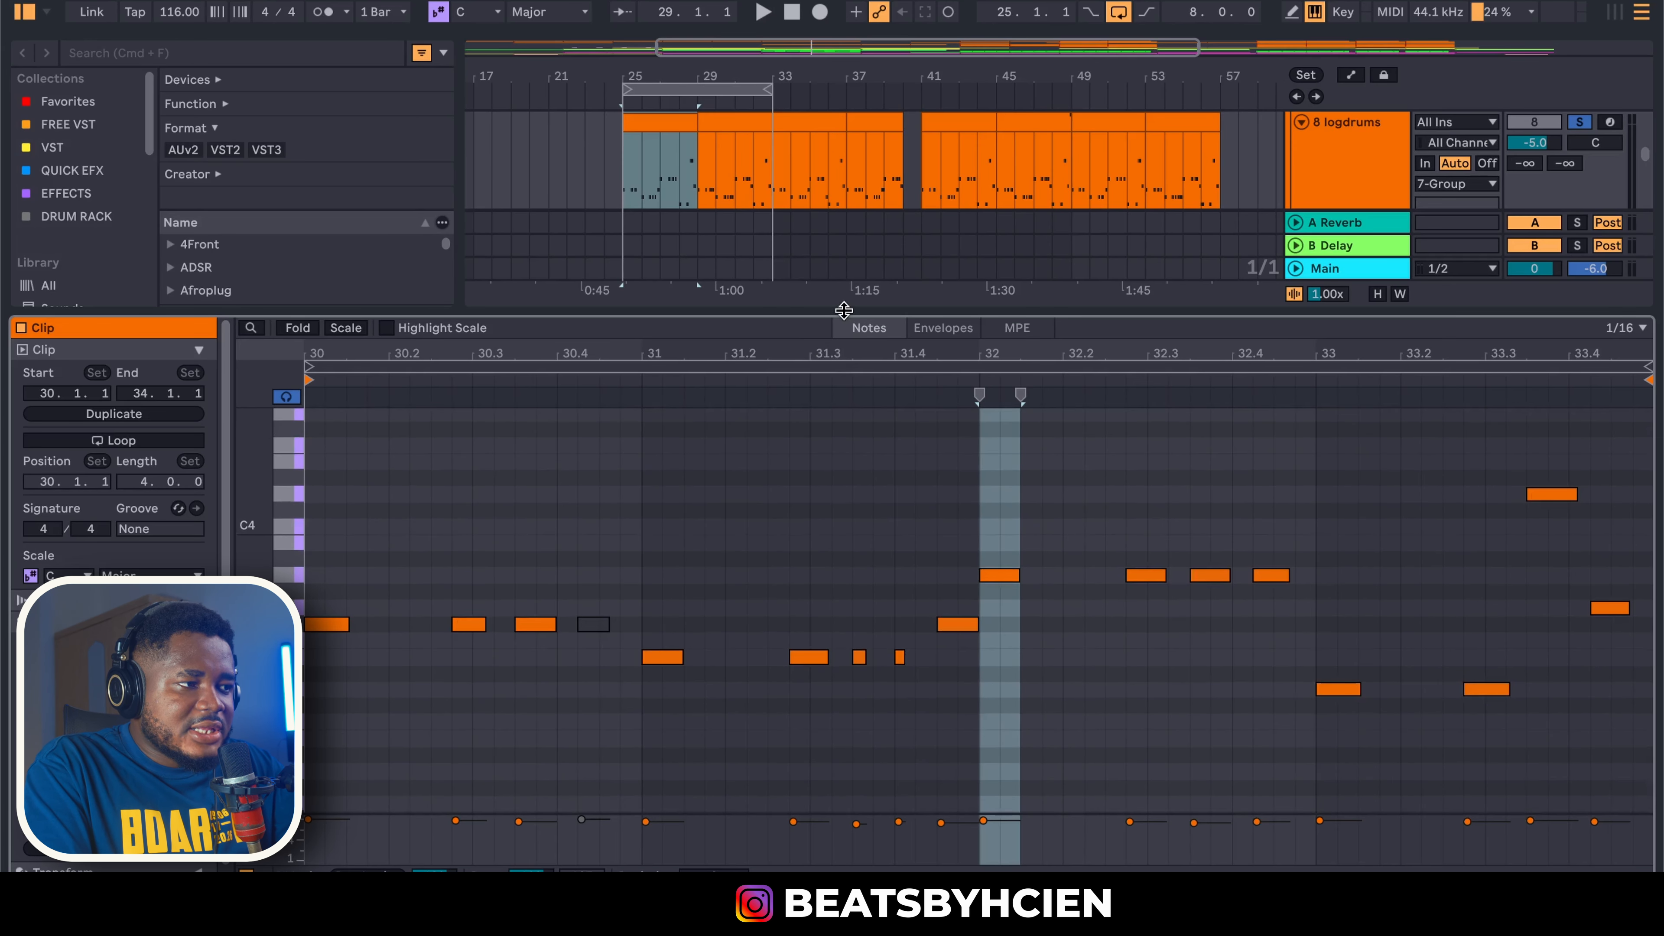
key(super+alt+l)
Unfold the 23 Audio track and add it to the solo
scroll(1030, 363, down, 6)
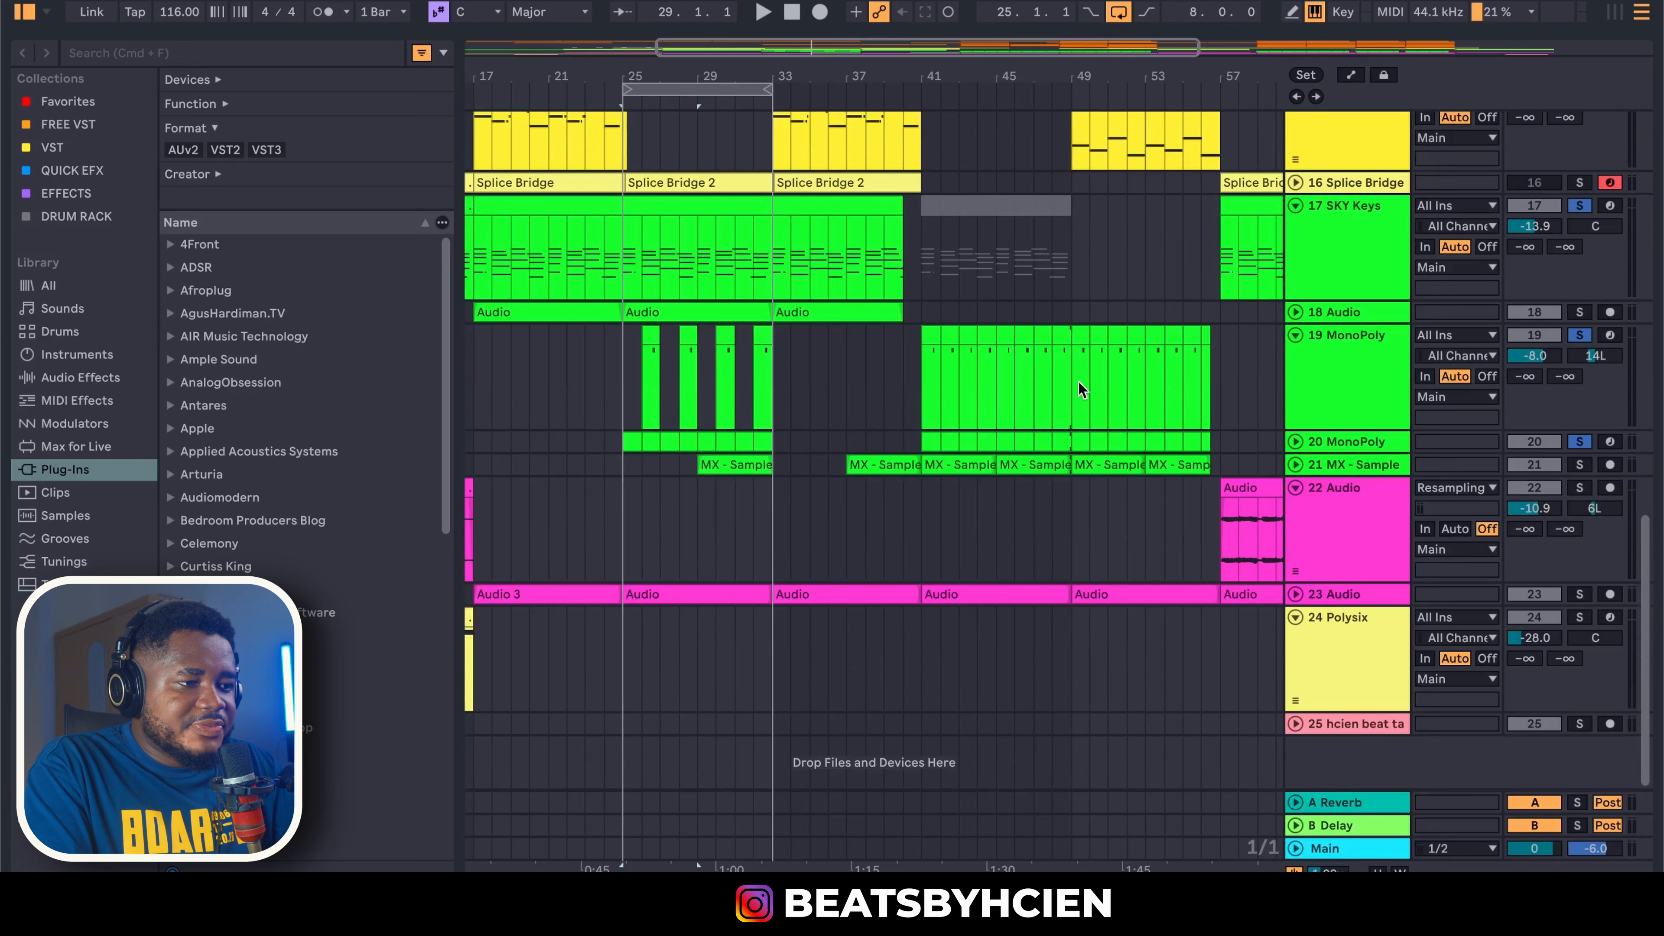
click(1295, 593)
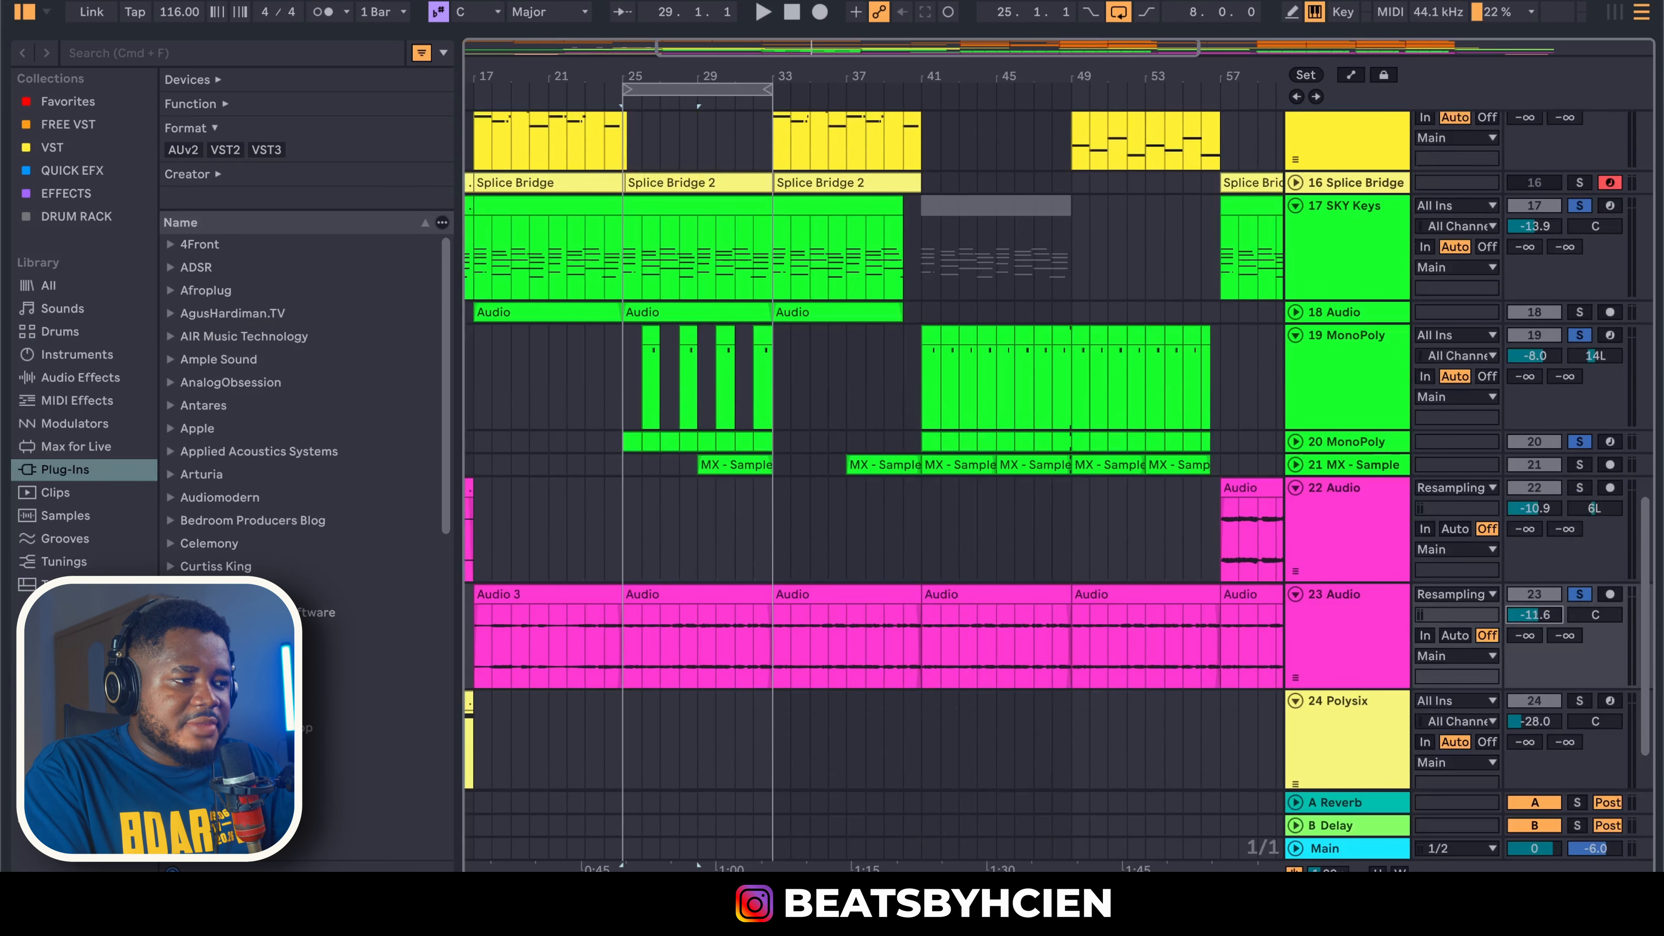
Play the soloed section from bar 25, follow the notes of the first two logdrums clips in the note editor, and close it
scroll(906, 411, up, 10)
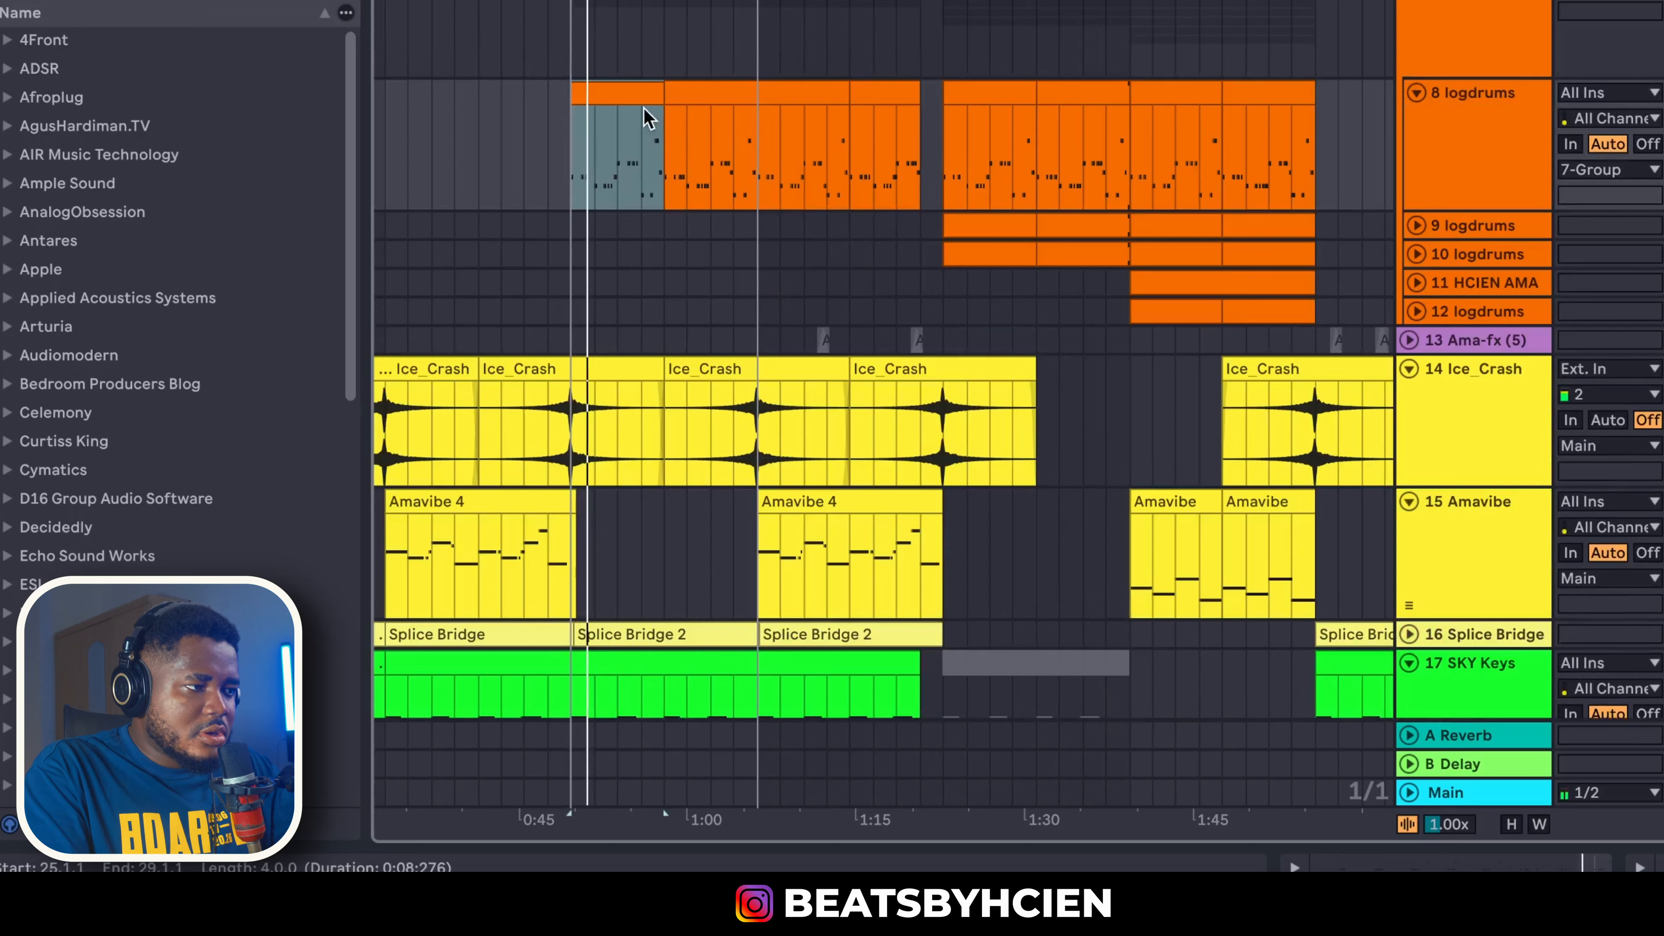
key(super+alt+l)
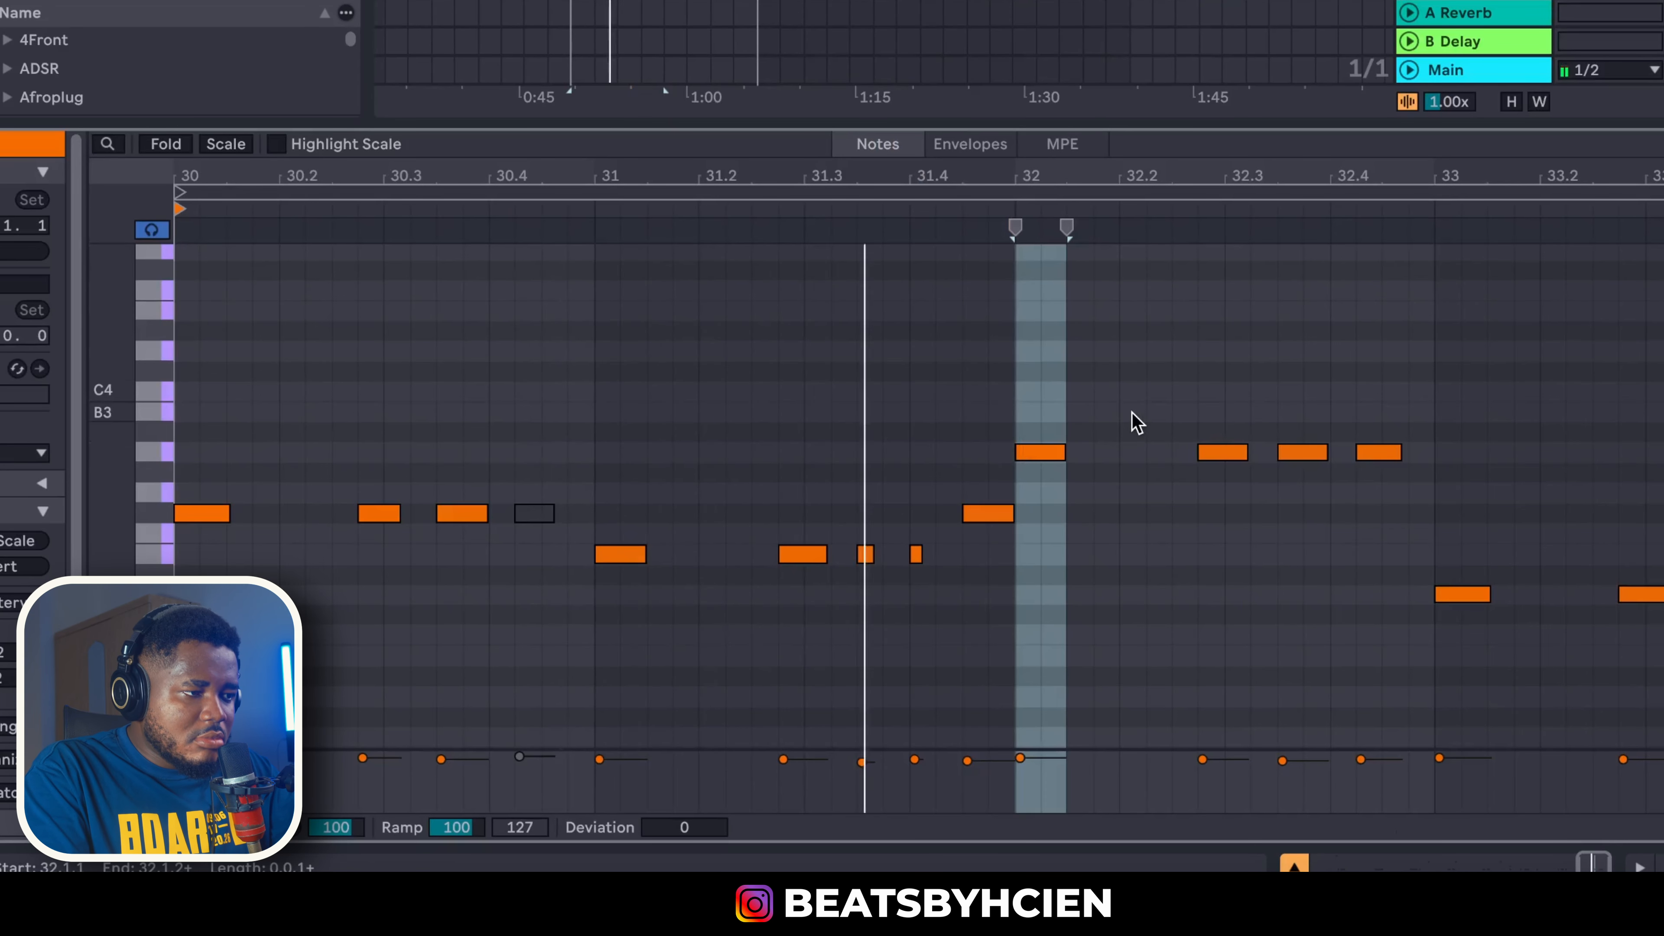
click(1146, 564)
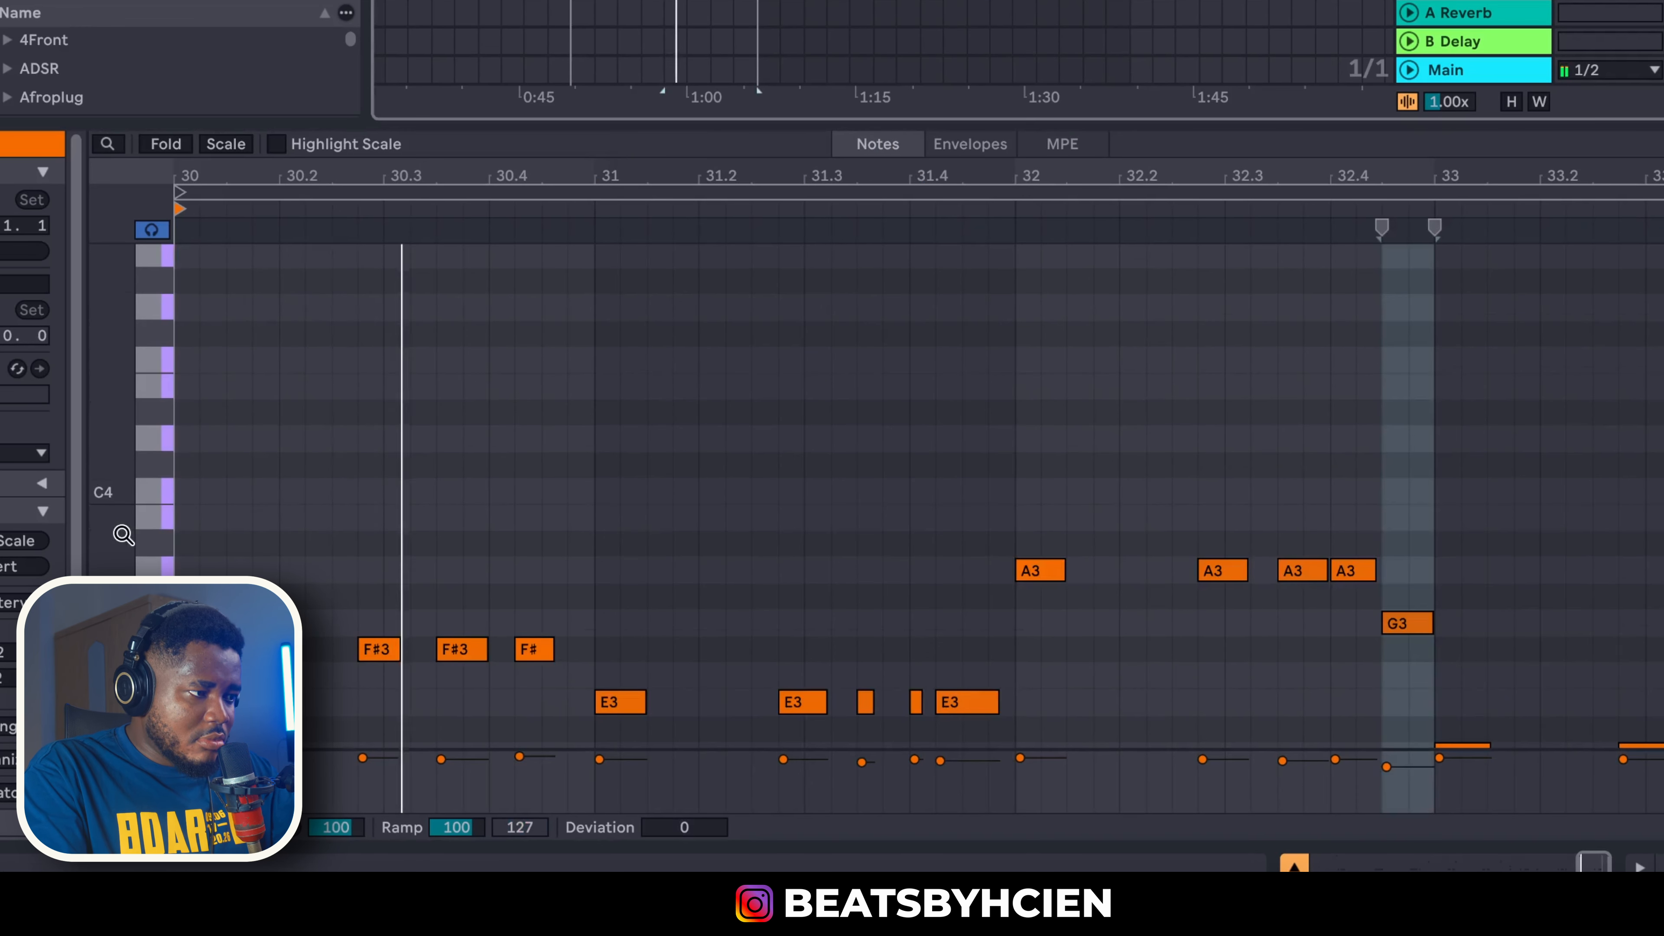
scroll(112, 656, down, 2)
scroll(320, 579, down, 2)
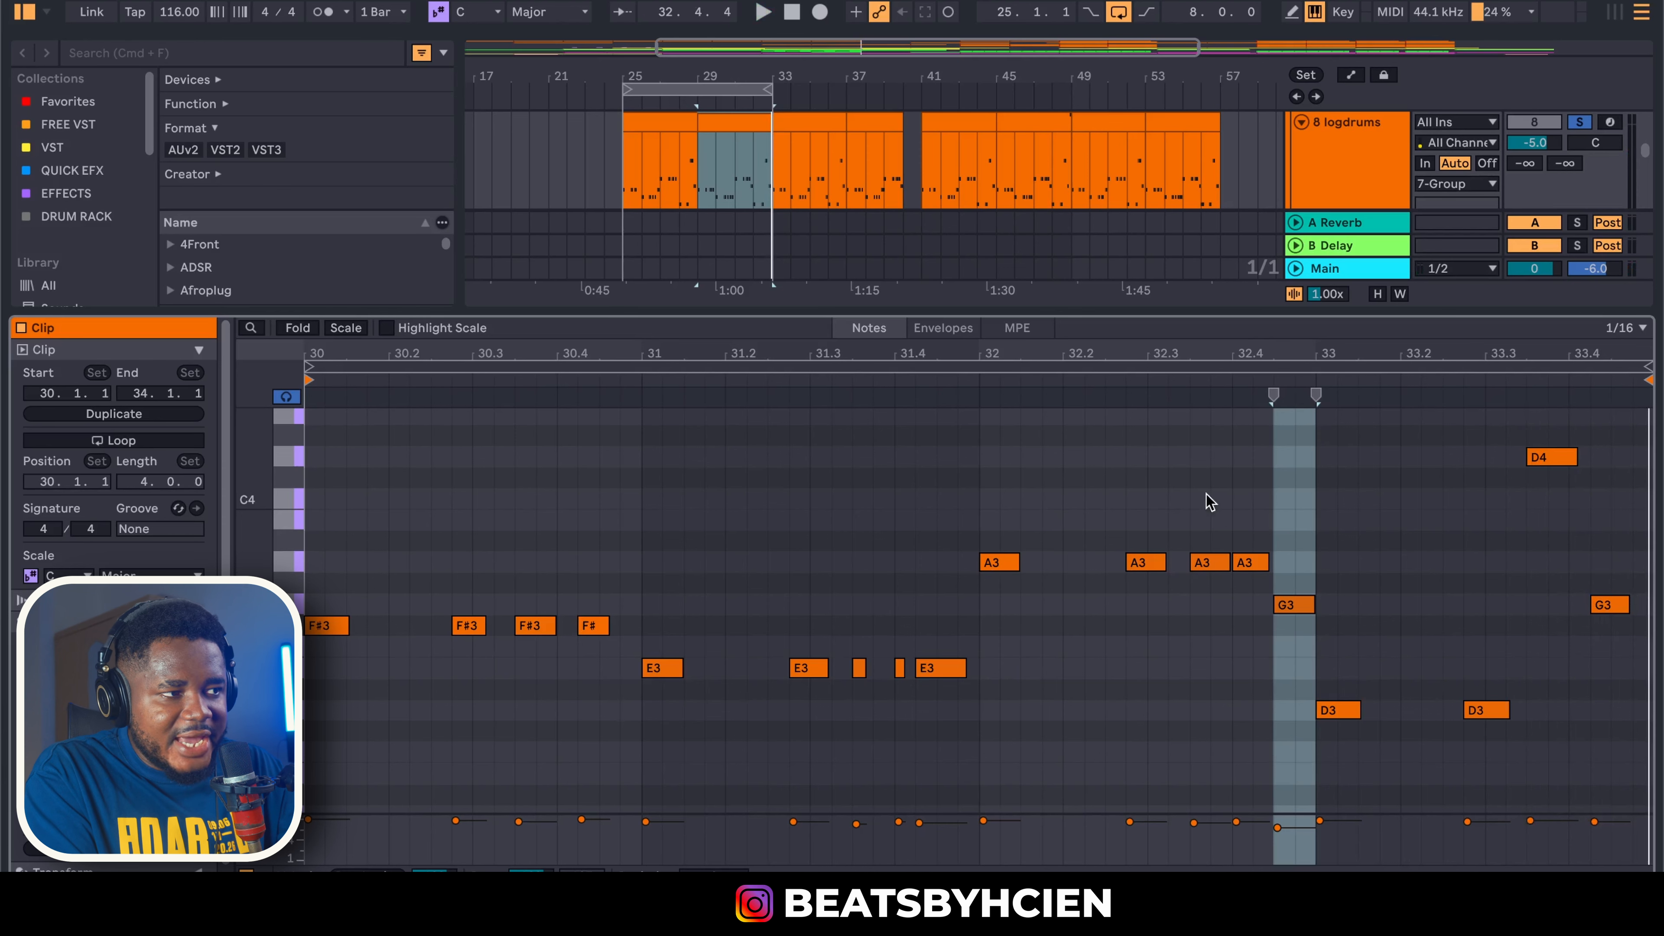
double_click(1043, 313)
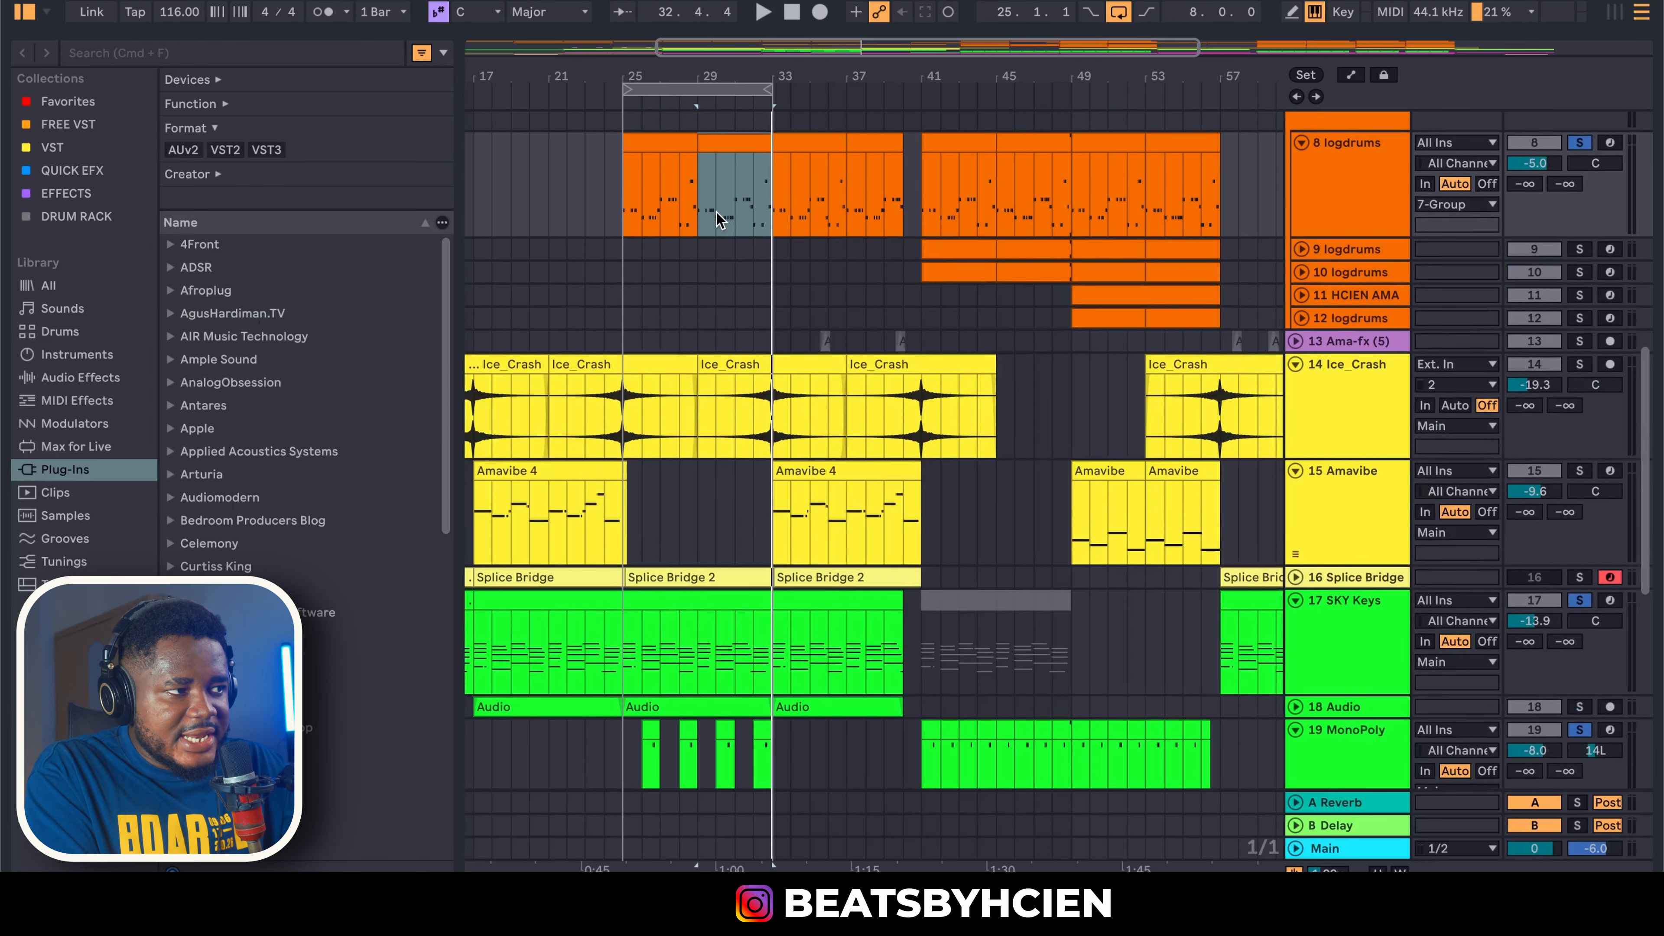
Compare the notes of the first logdrums clip with those of the Amavibe 4 clip at bar 33, closing each clip view after review
double_click(669, 174)
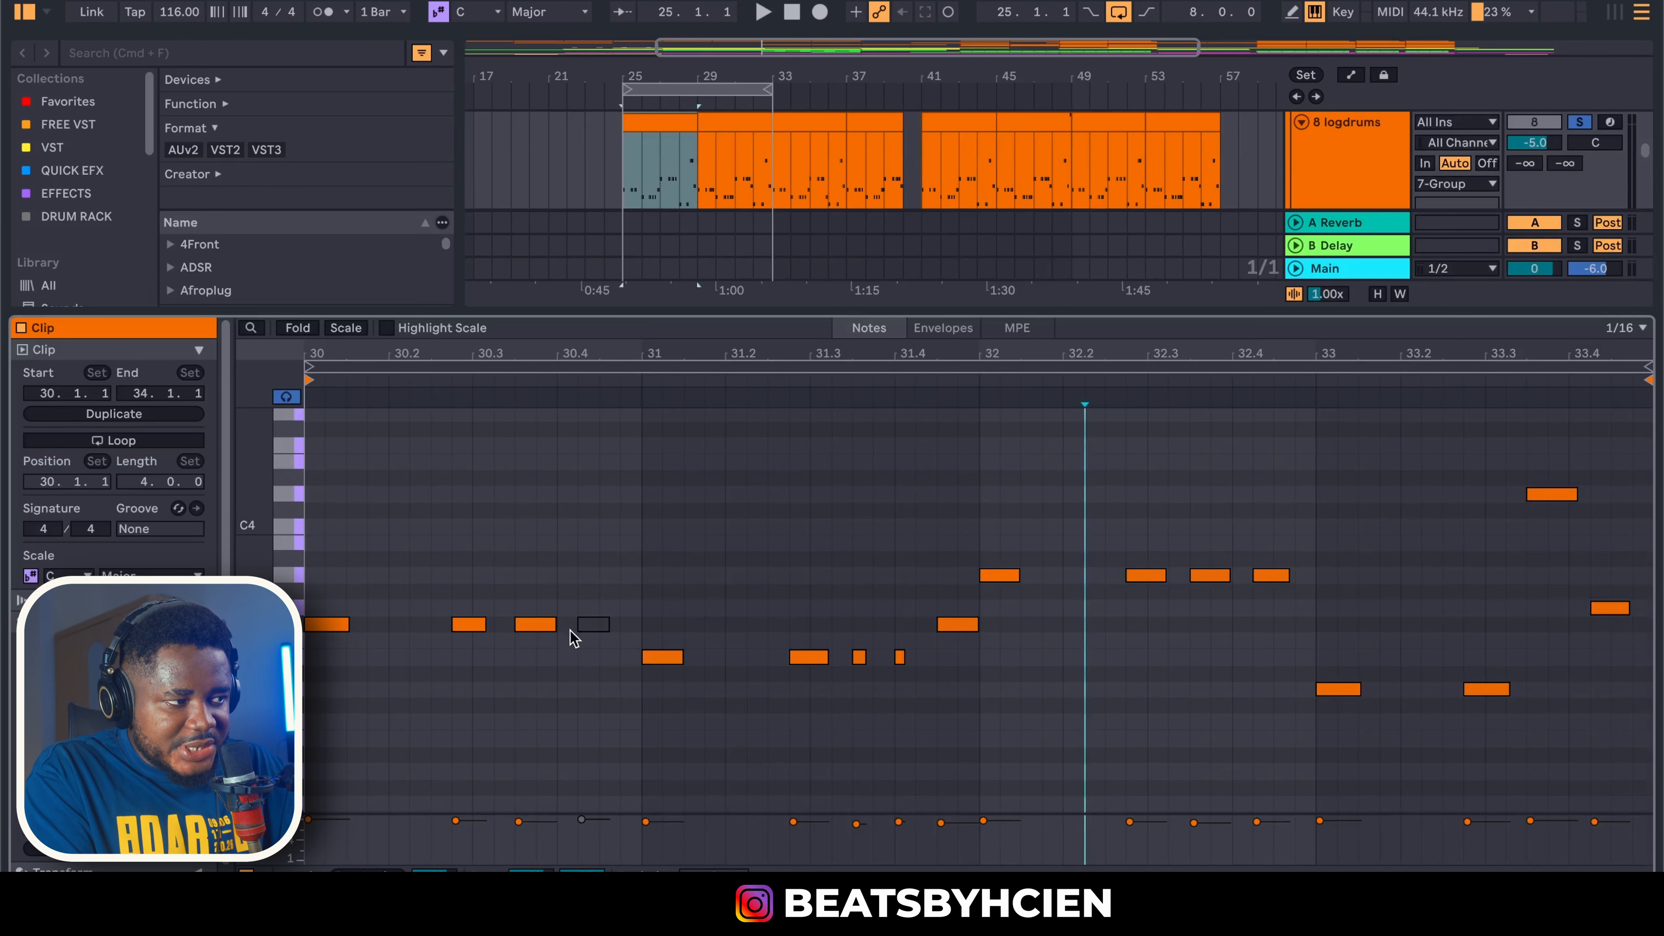
double_click(858, 305)
scroll(1021, 466, up, 3)
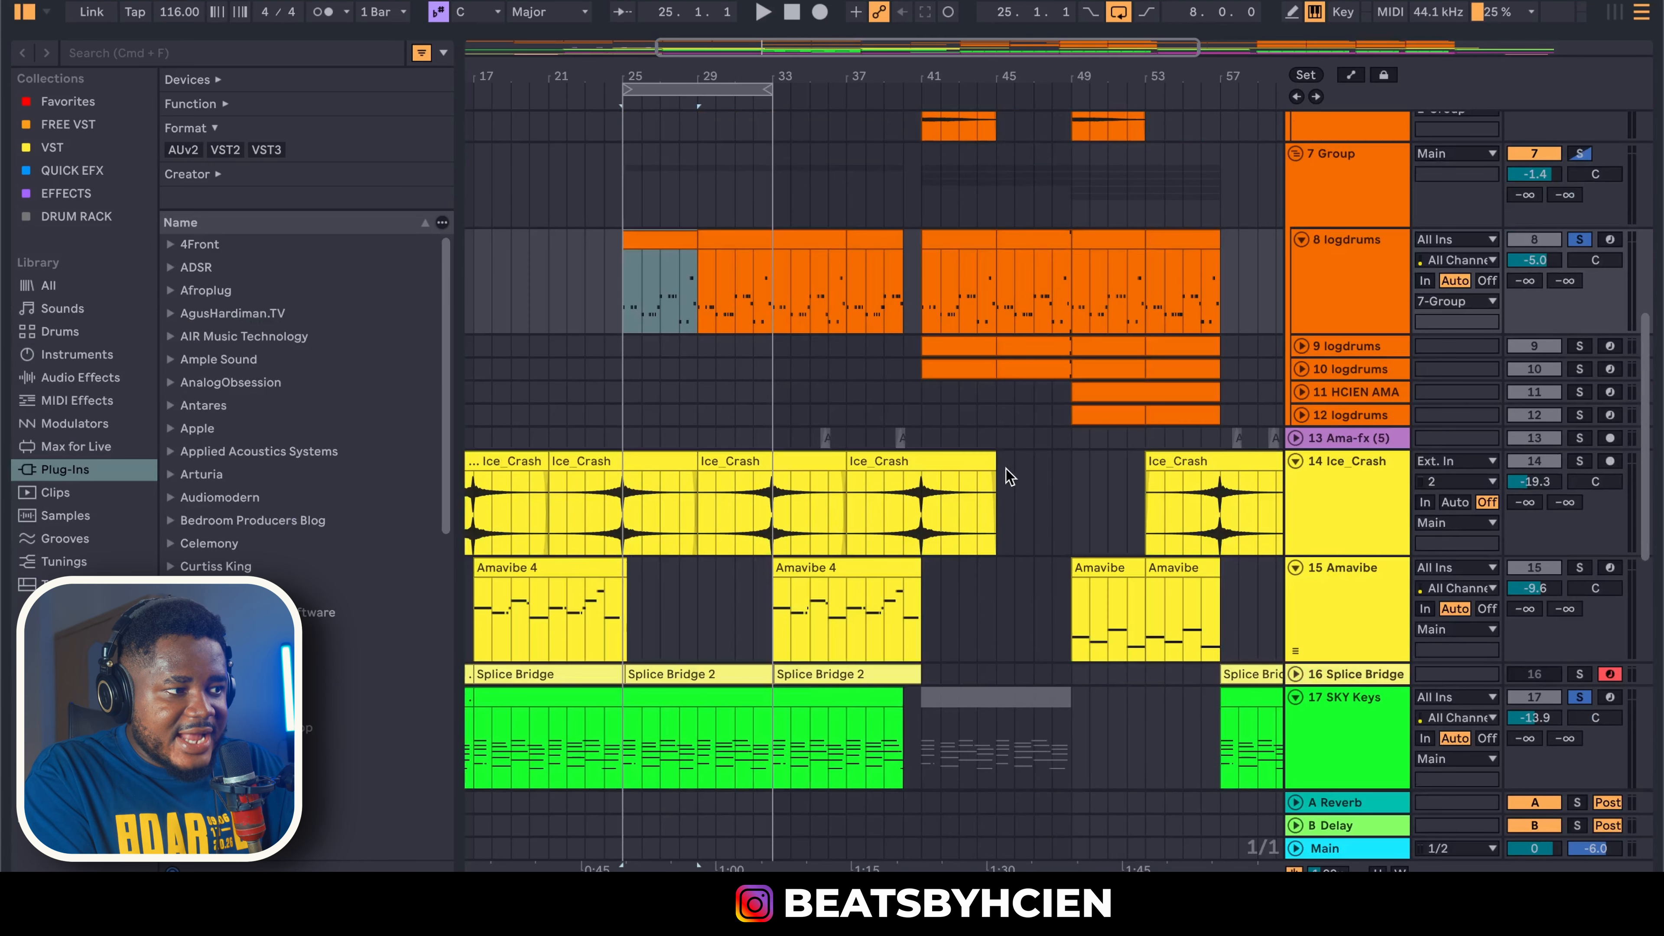
double_click(819, 598)
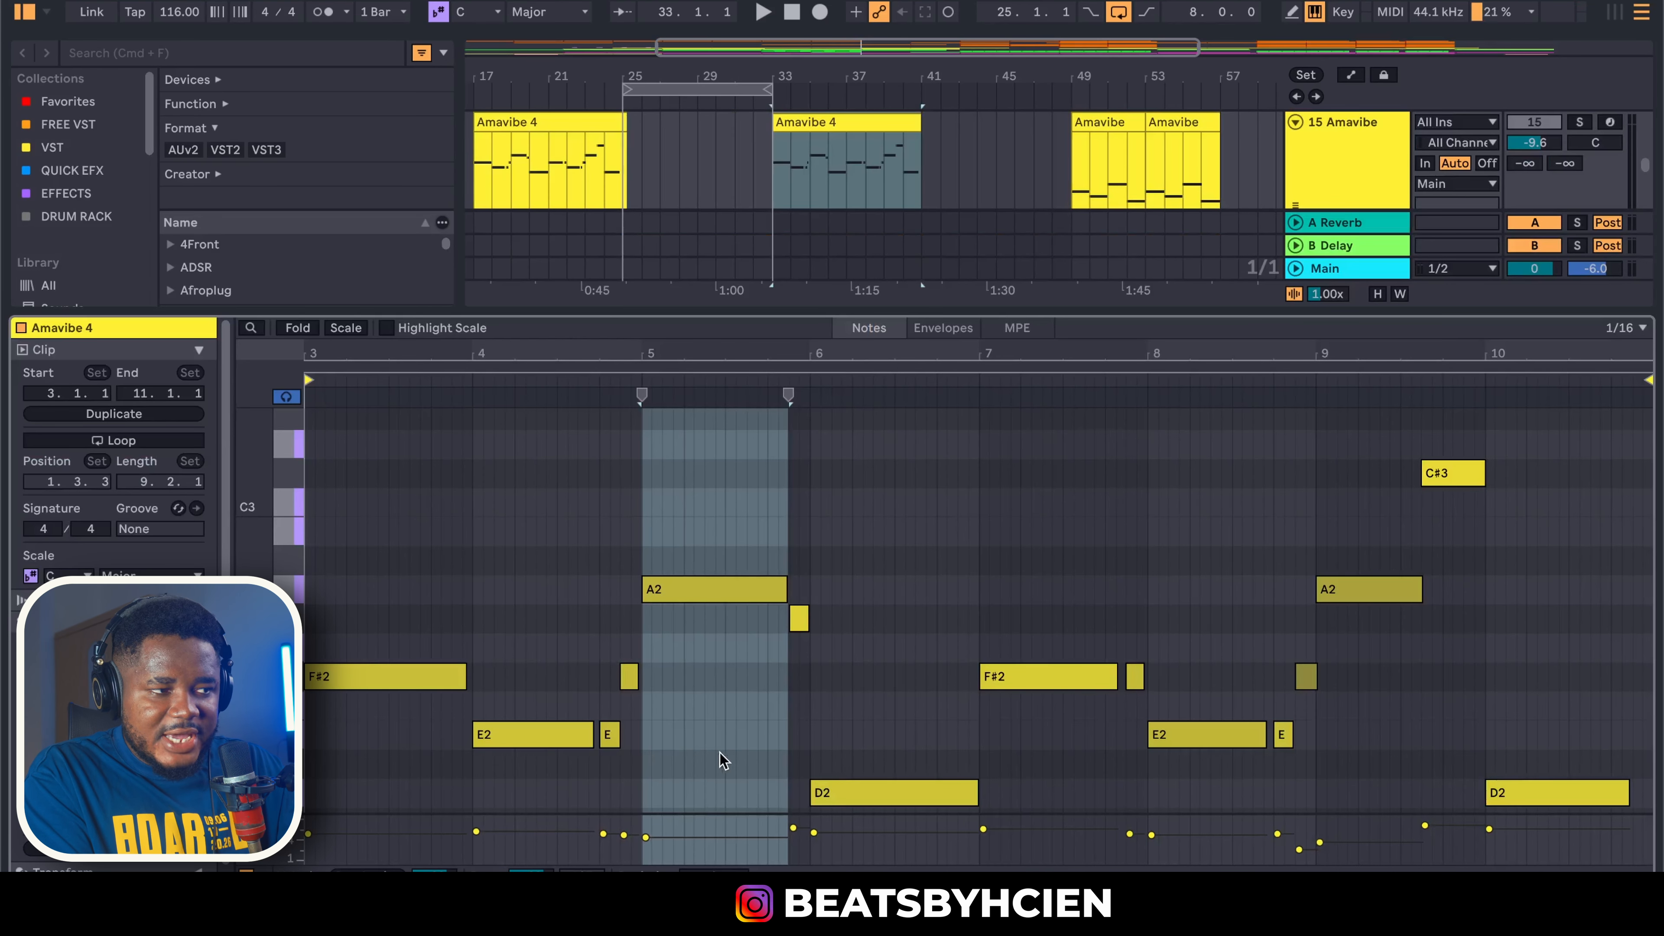
double_click(768, 323)
Reopen the logdrums clip at bar 25 to examine its note pattern once more, and close the clip view
scroll(776, 324, up, 5)
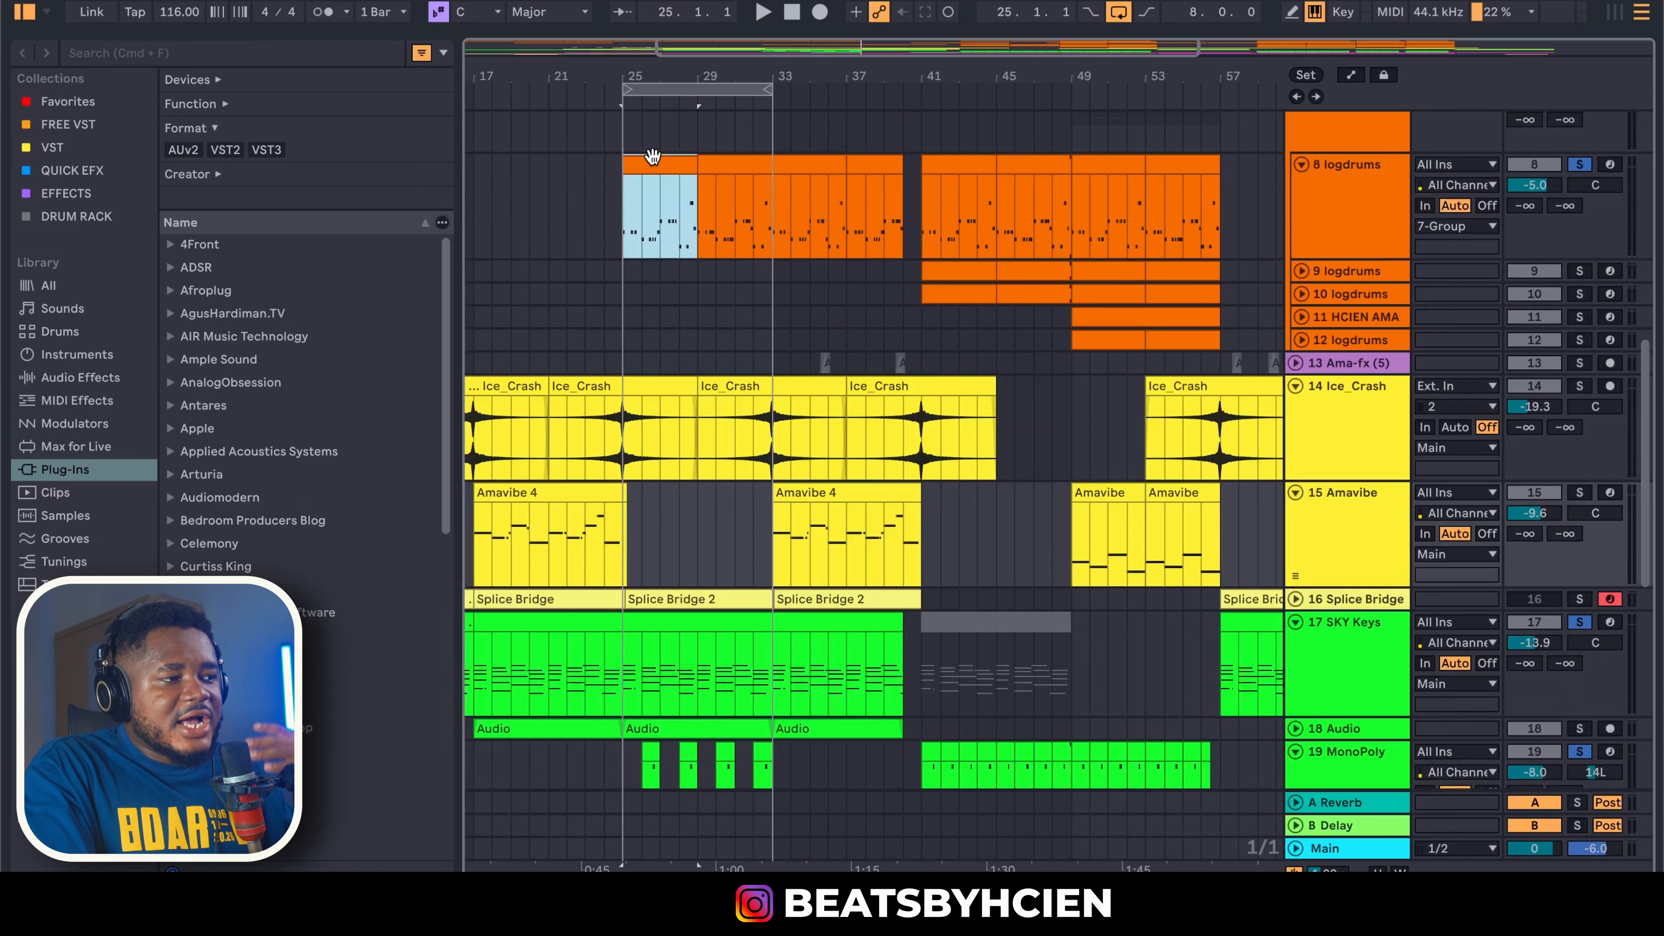
double_click(652, 164)
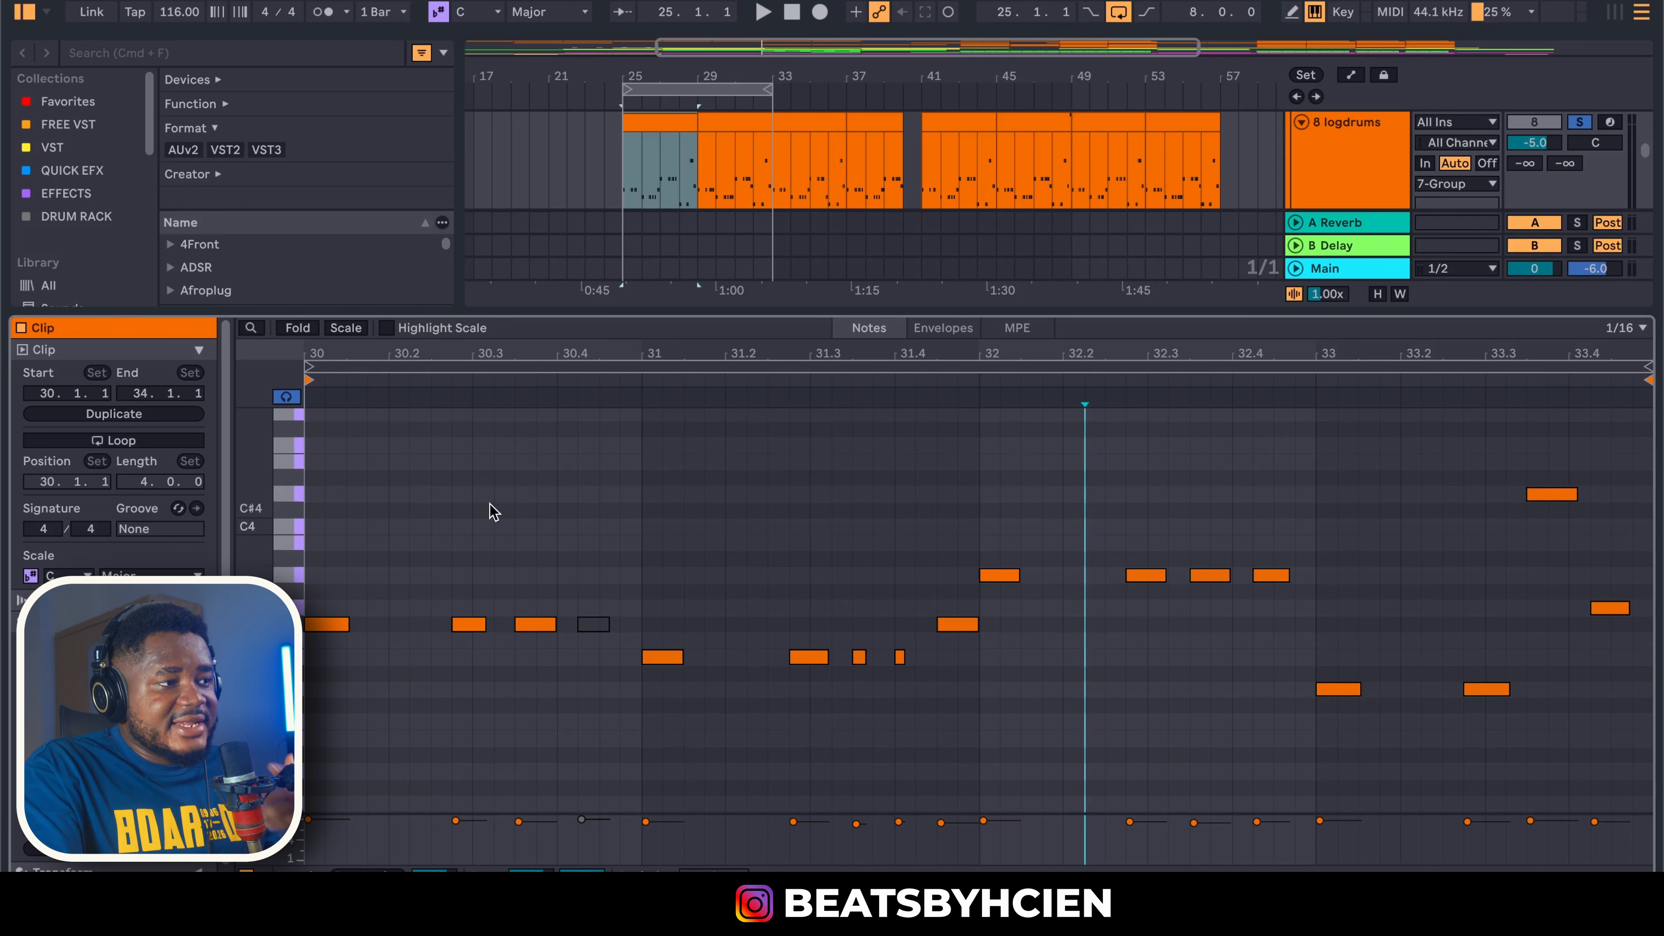
key(alt+super+l)
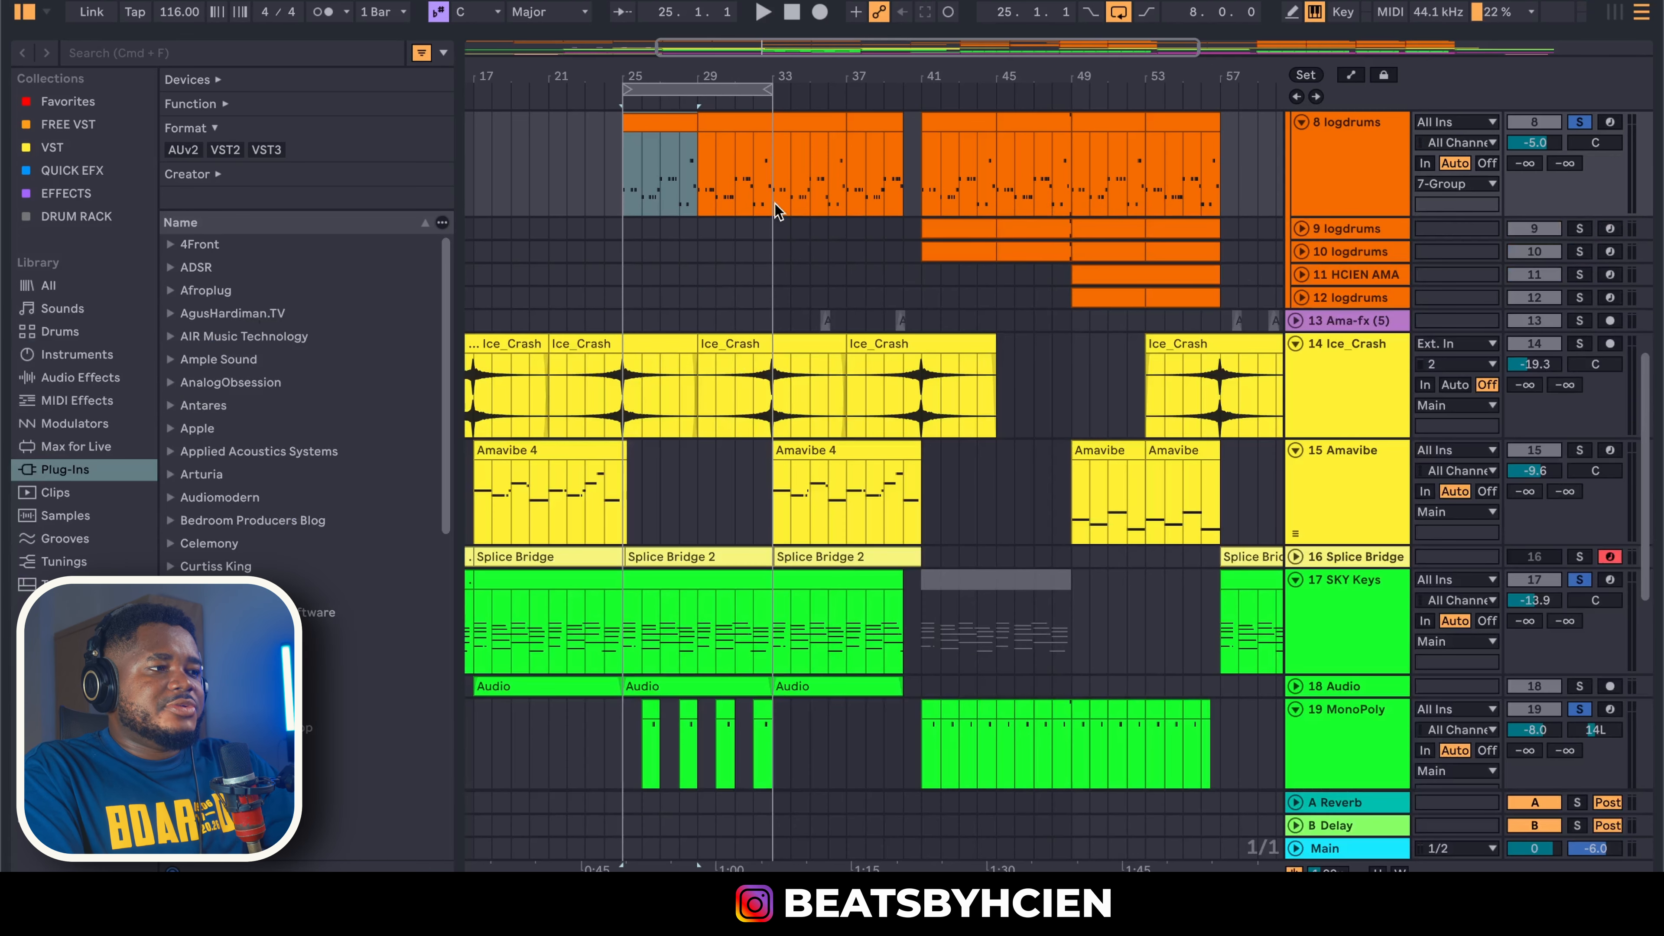
Play the soloed tracks from bar 25, fold 17 SKY Keys and 19 MonoPoly, and unfold 20 MonoPoly
click(636, 250)
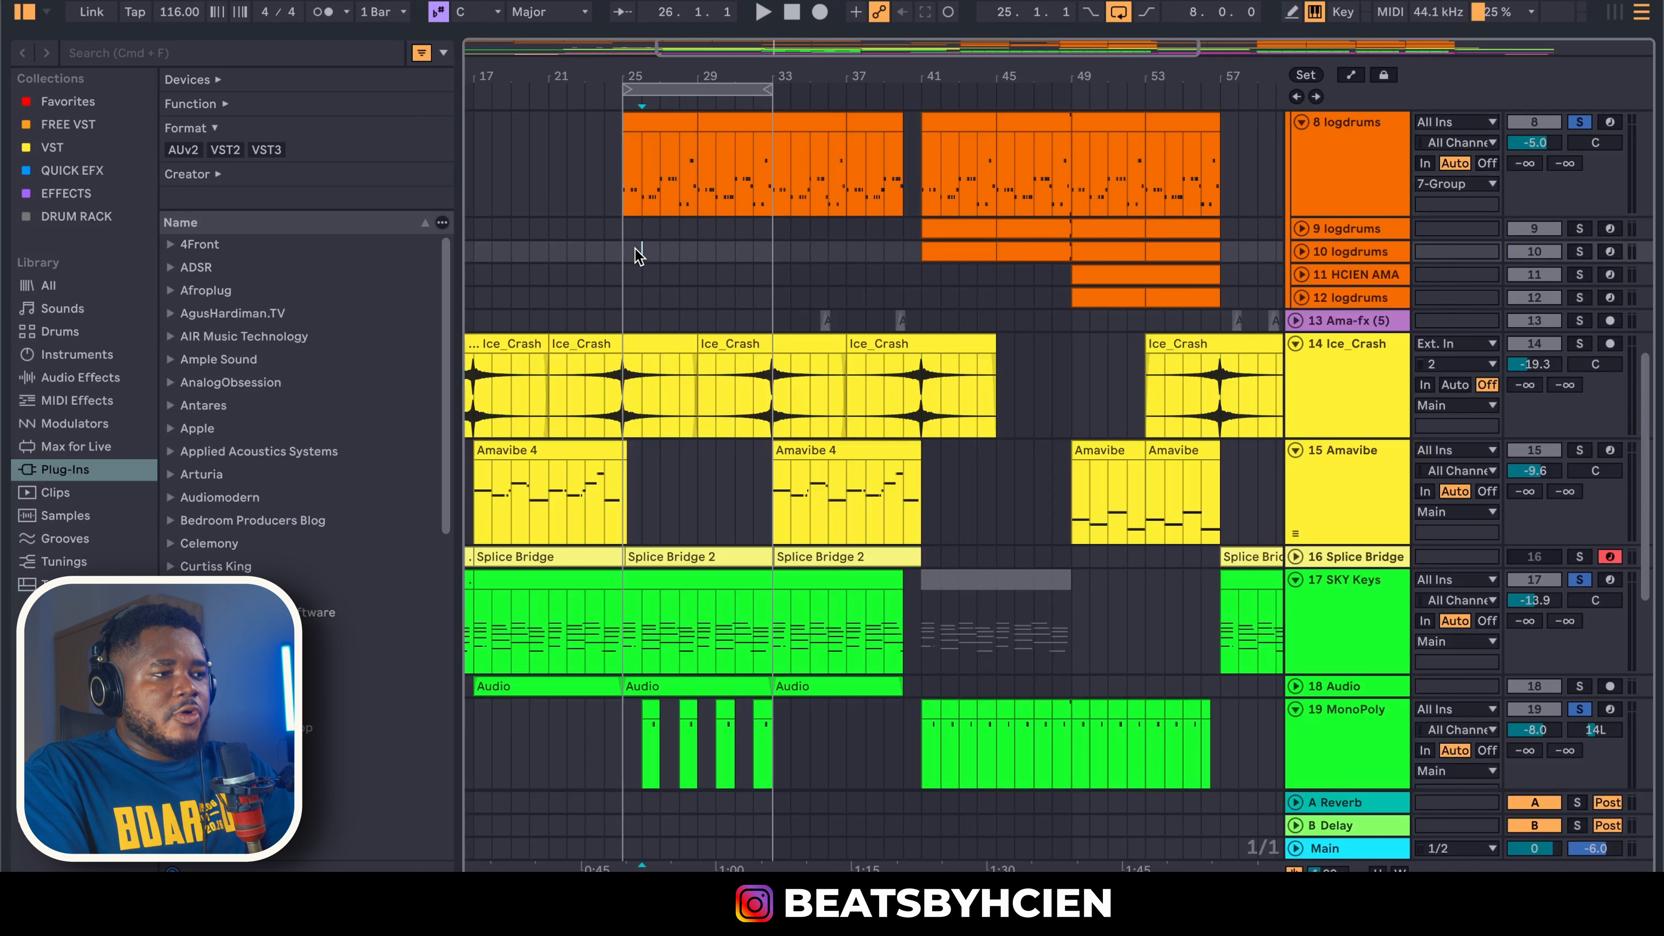
click(1297, 579)
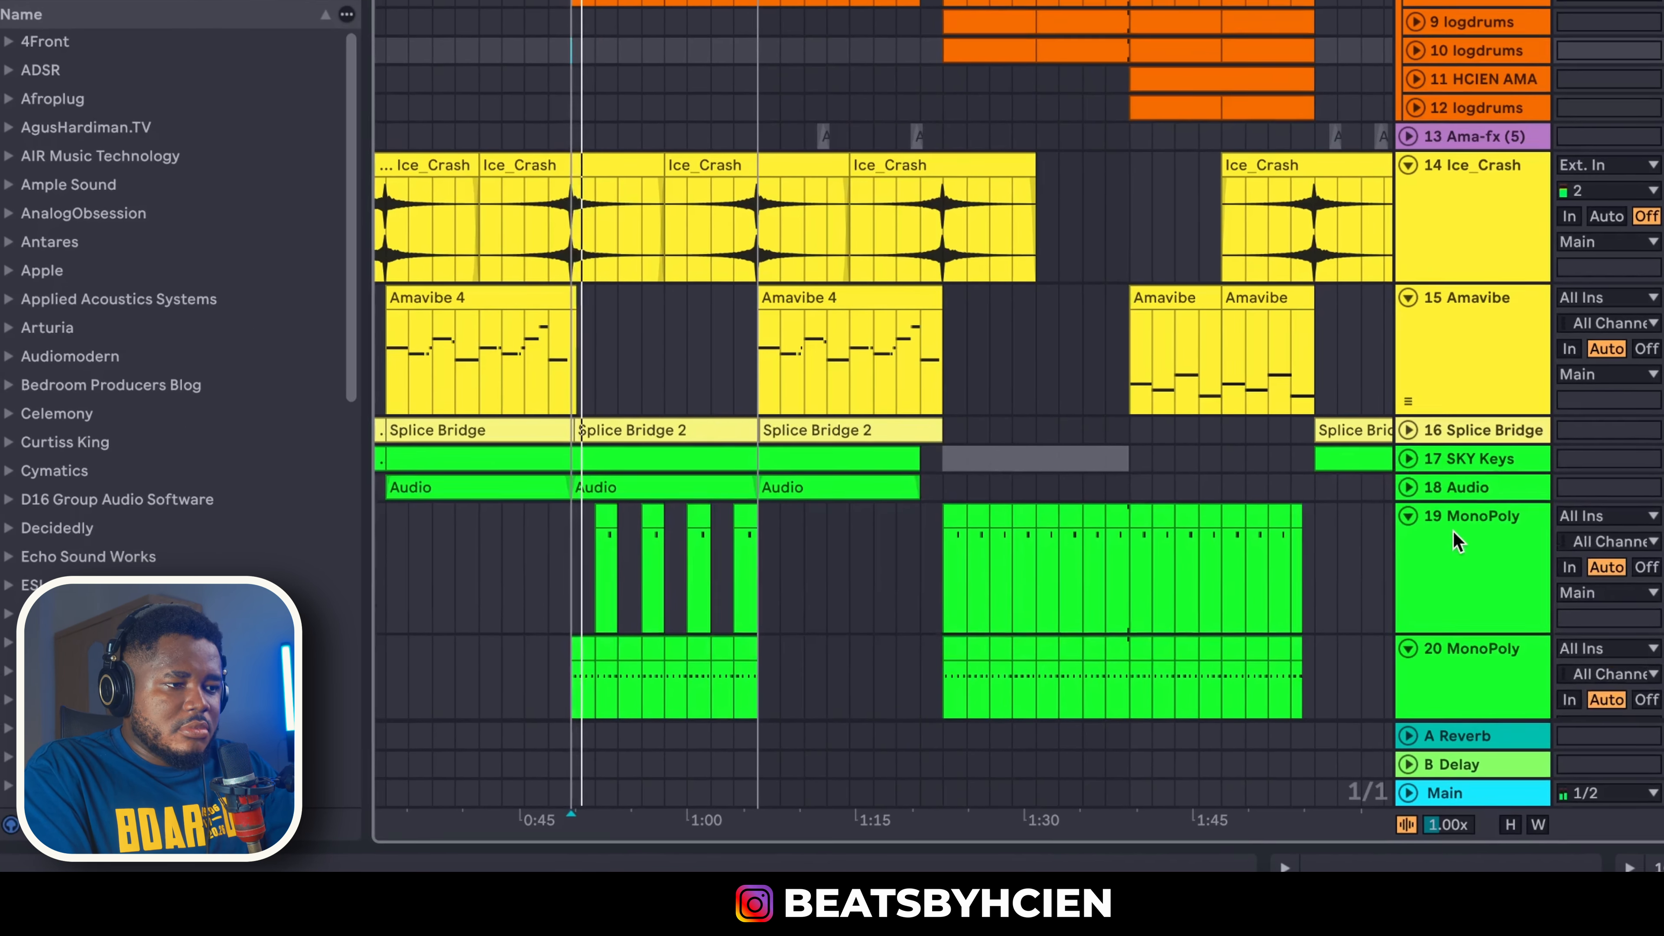
click(1299, 631)
click(1408, 516)
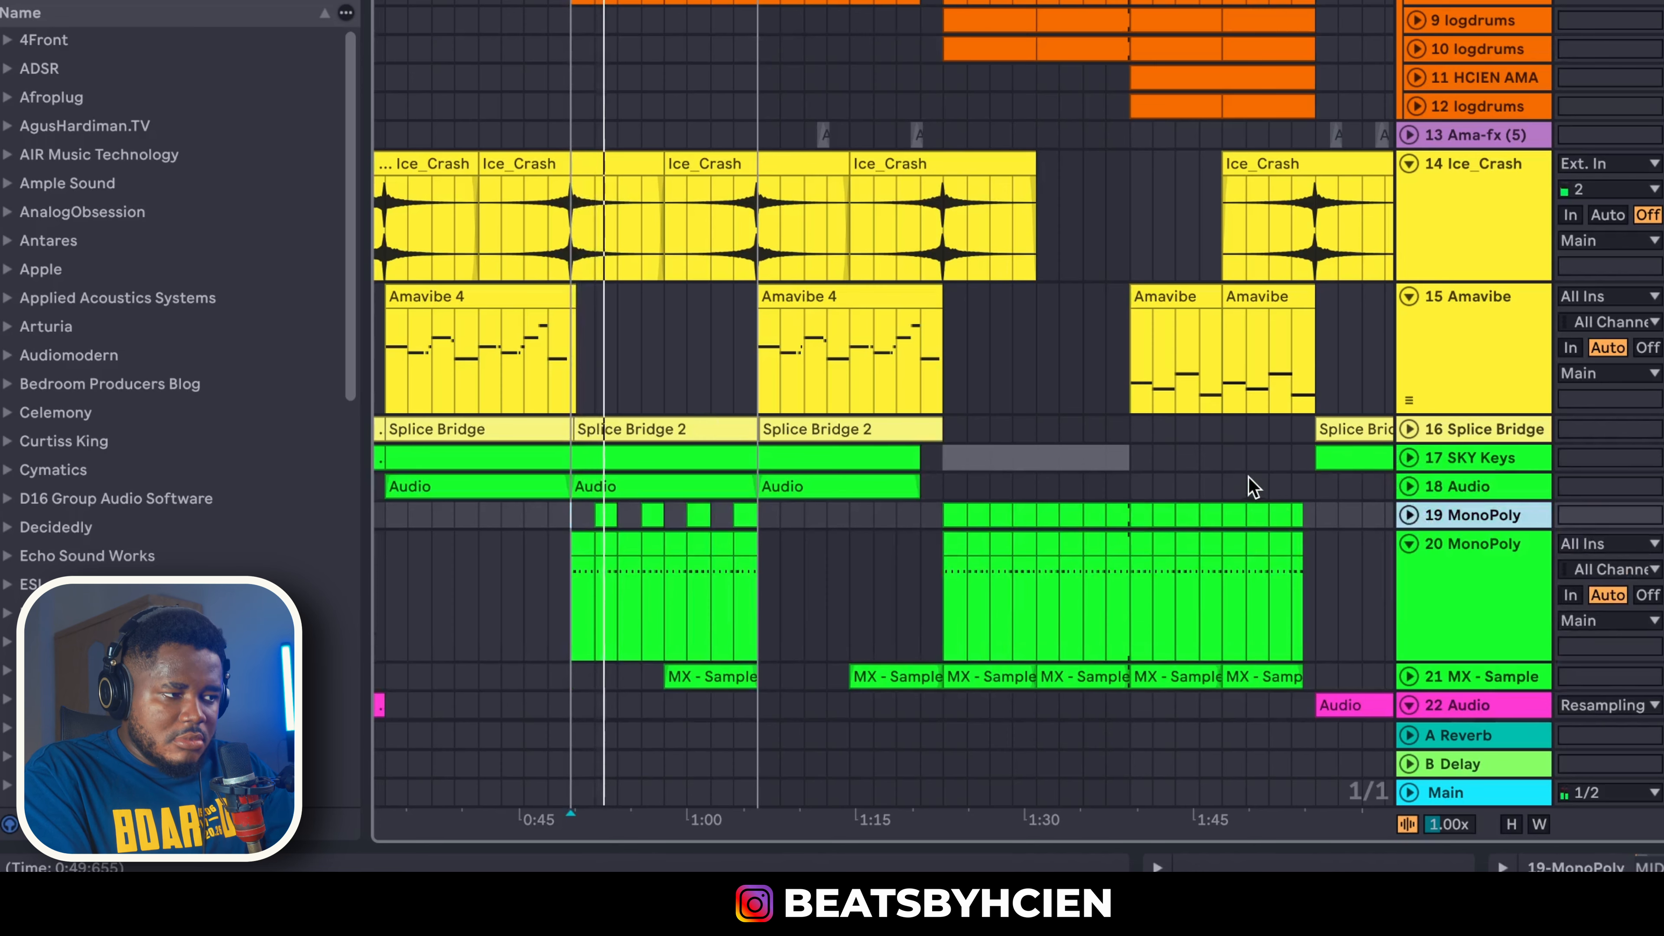
Unfold the 21 MX - Sample track and add it to the solo together with 14 Ice_Crash and 15 Amavibe
scroll(1252, 484, down, 3)
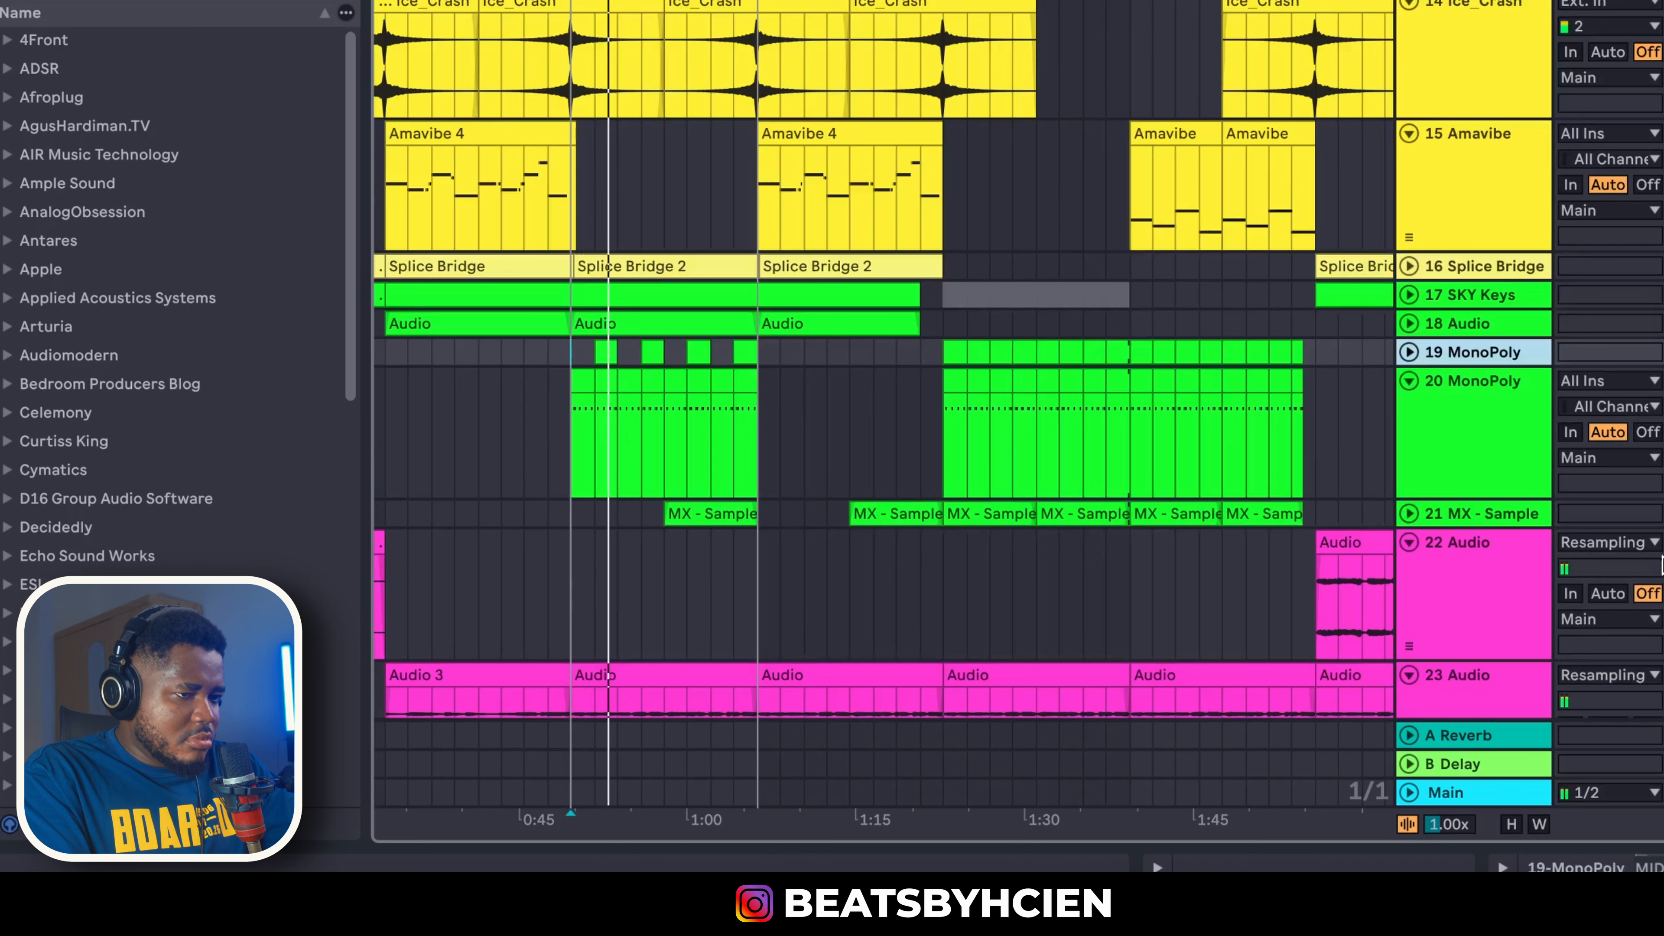
click(1408, 513)
scroll(1198, 415, up, 3)
scroll(1197, 414, up, 1)
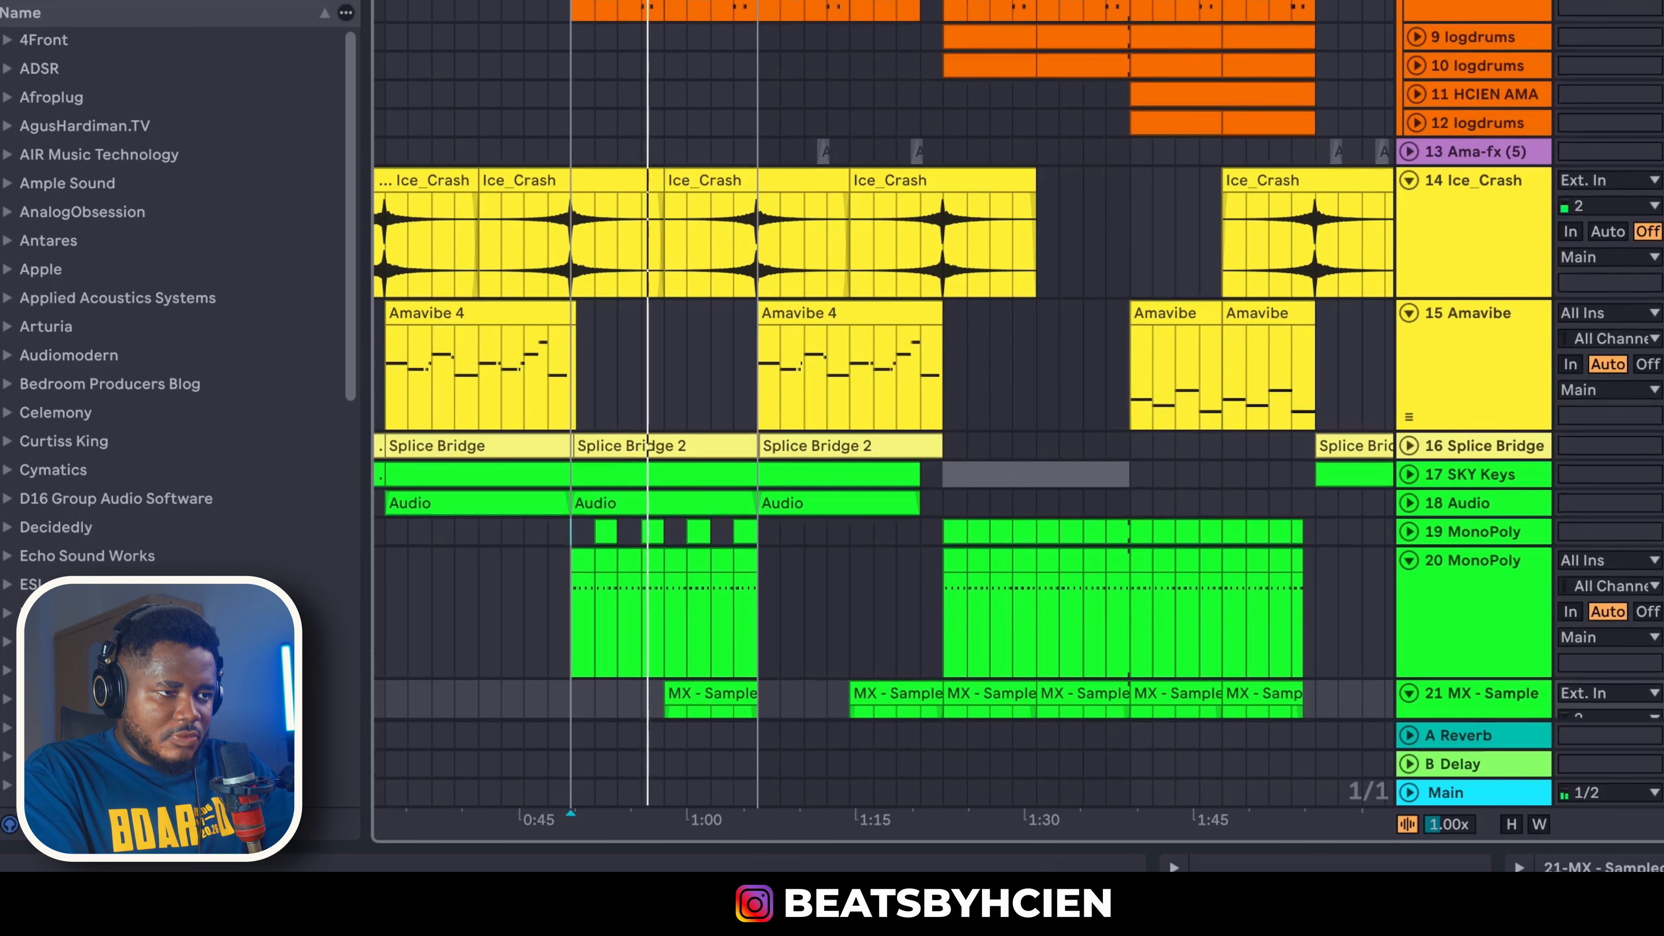
scroll(883, 403, down, 5)
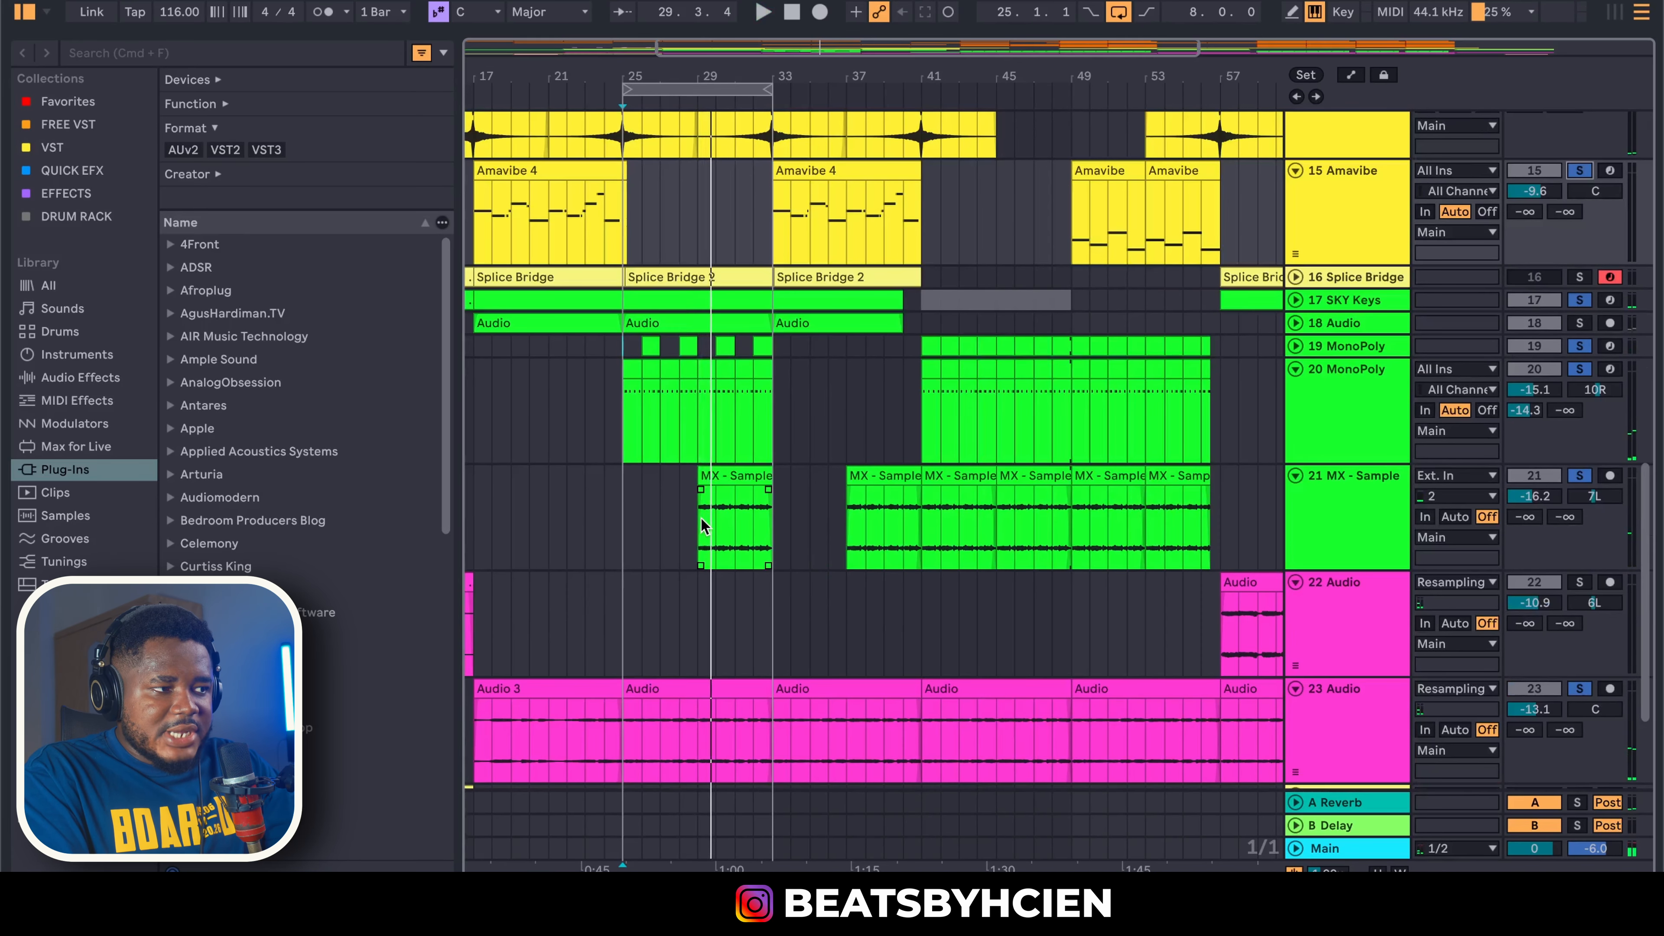
Select the MX - Sample clip at bar 29 on track 21 and play the soloed tracks from that bar
click(701, 527)
scroll(772, 499, up, 5)
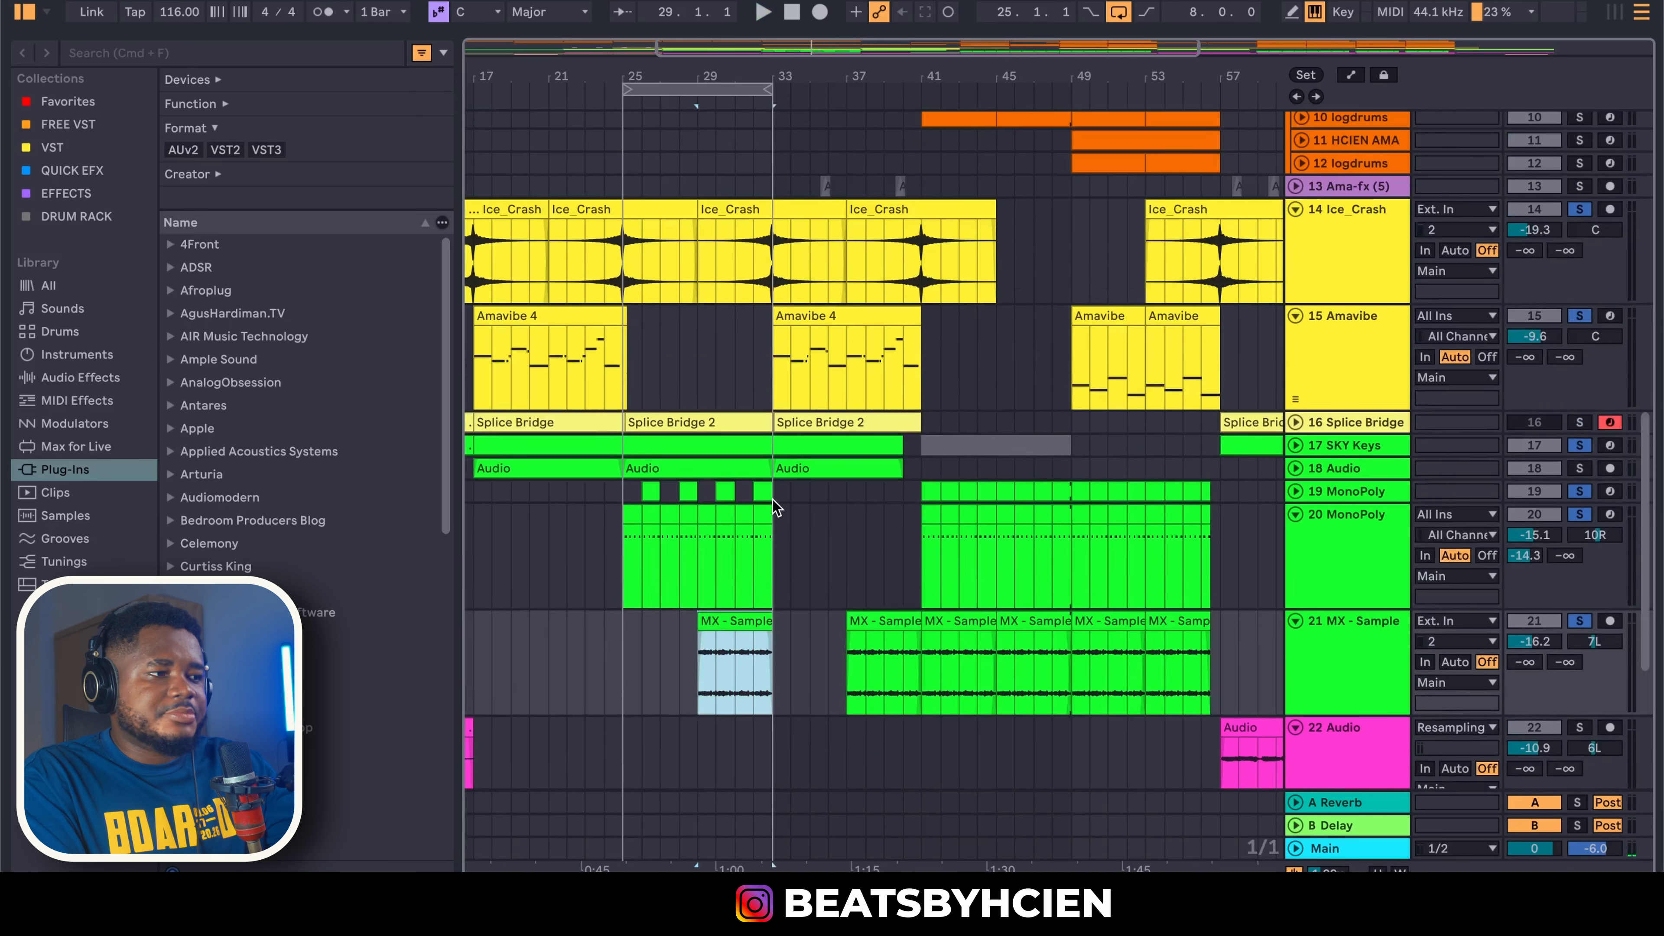
click(699, 364)
key(space)
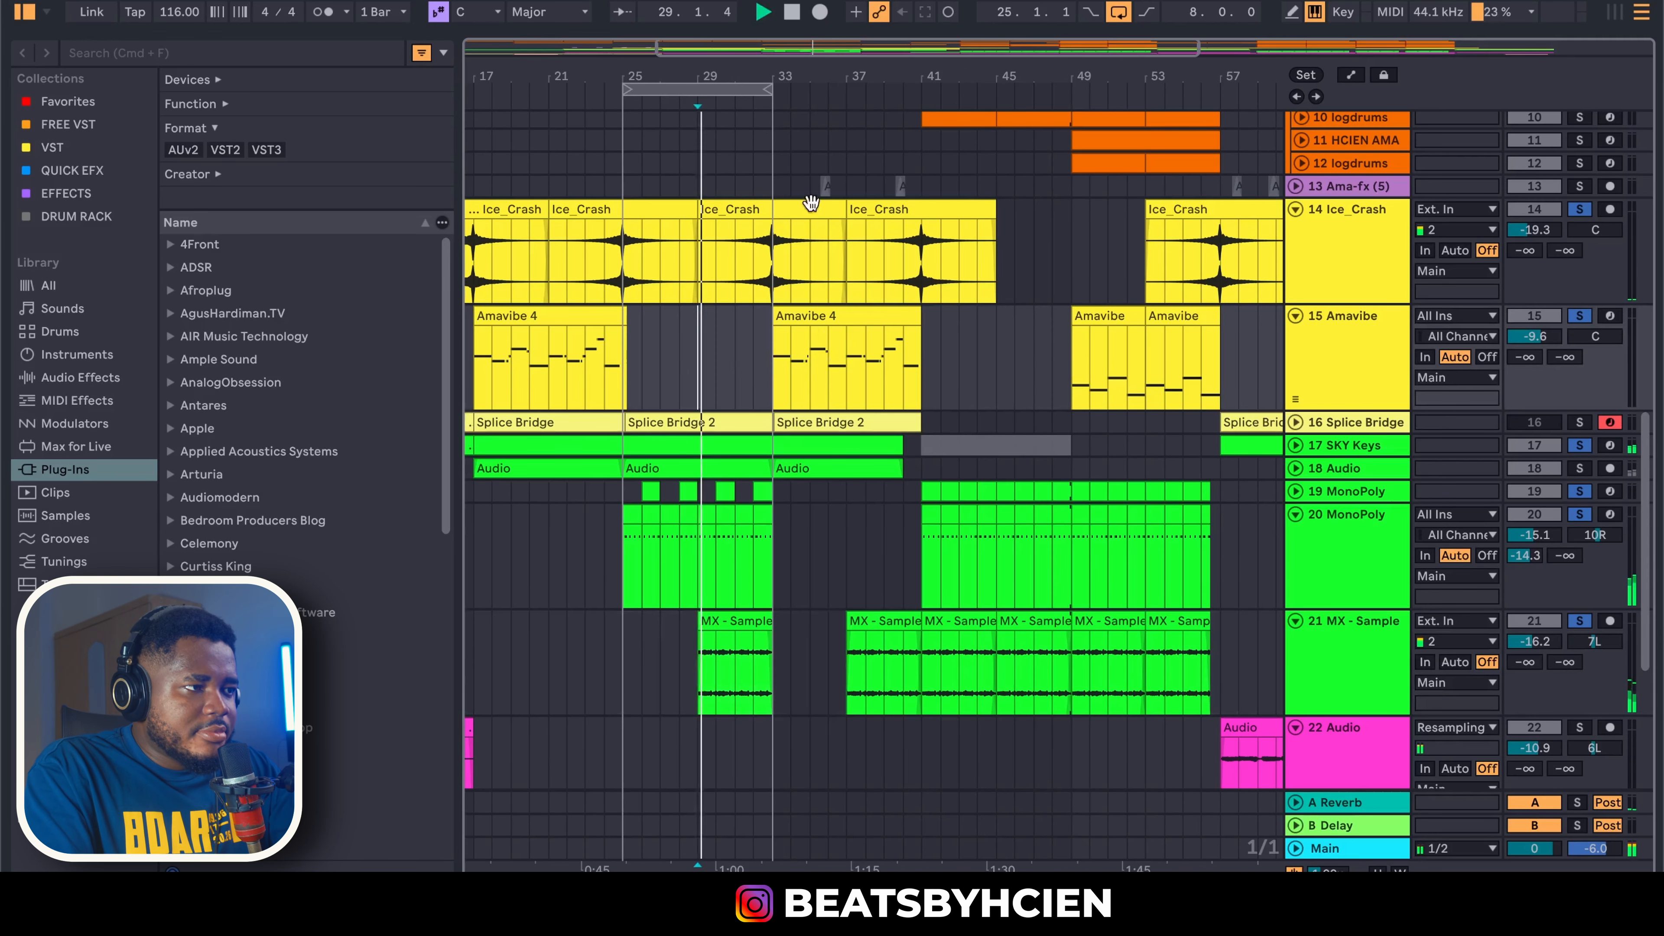
Move the loop to bars 33 to 41, and fold the 20 MonoPoly and 21 MX - Sample tracks
drag(730, 88, 897, 158)
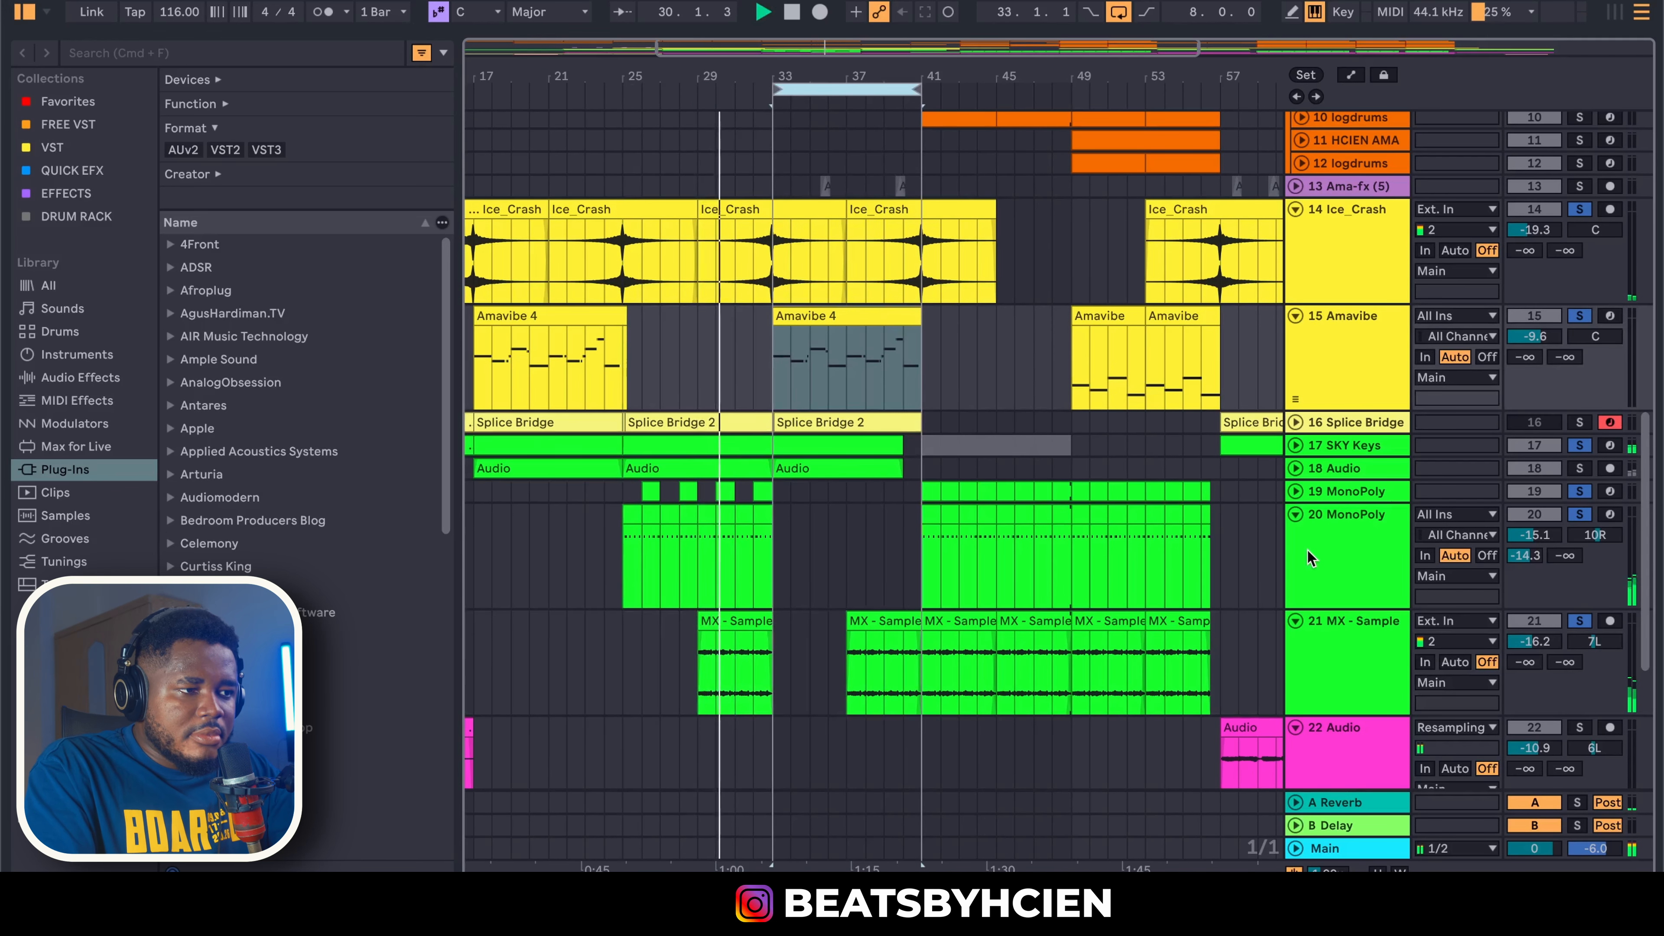
click(1296, 514)
click(1295, 539)
Play the looped section from bar 33 and examine the gap between bars 33 and 41 on the 2 MX - Sampled track
scroll(1197, 501, up, 10)
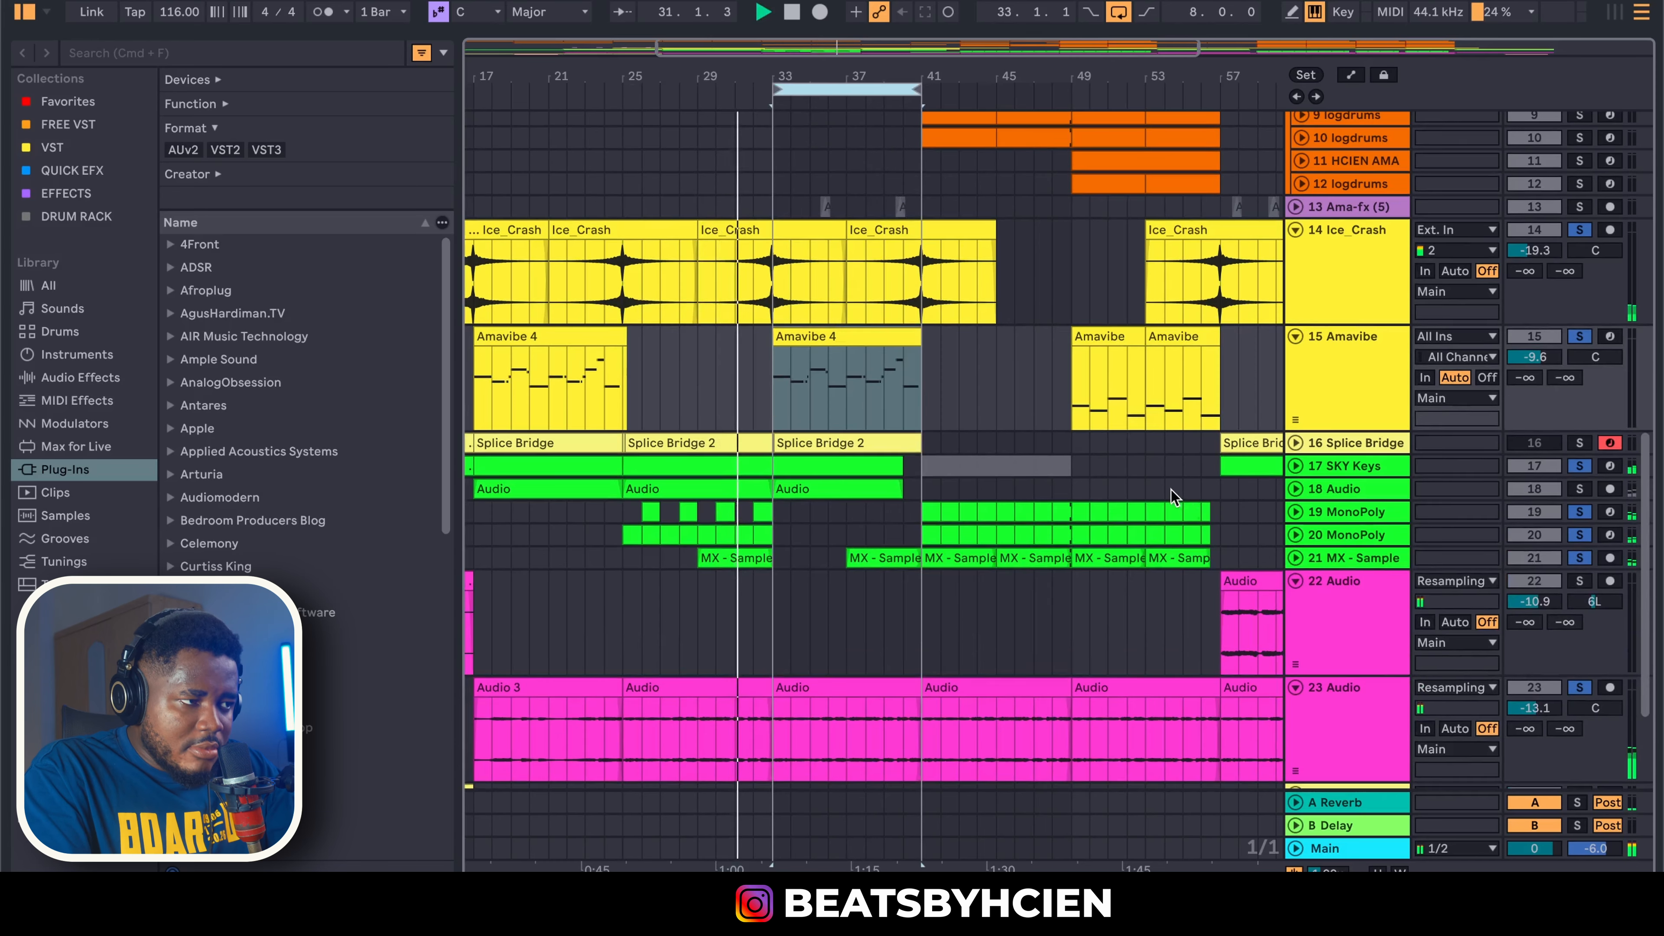
scroll(1179, 484, up, 2)
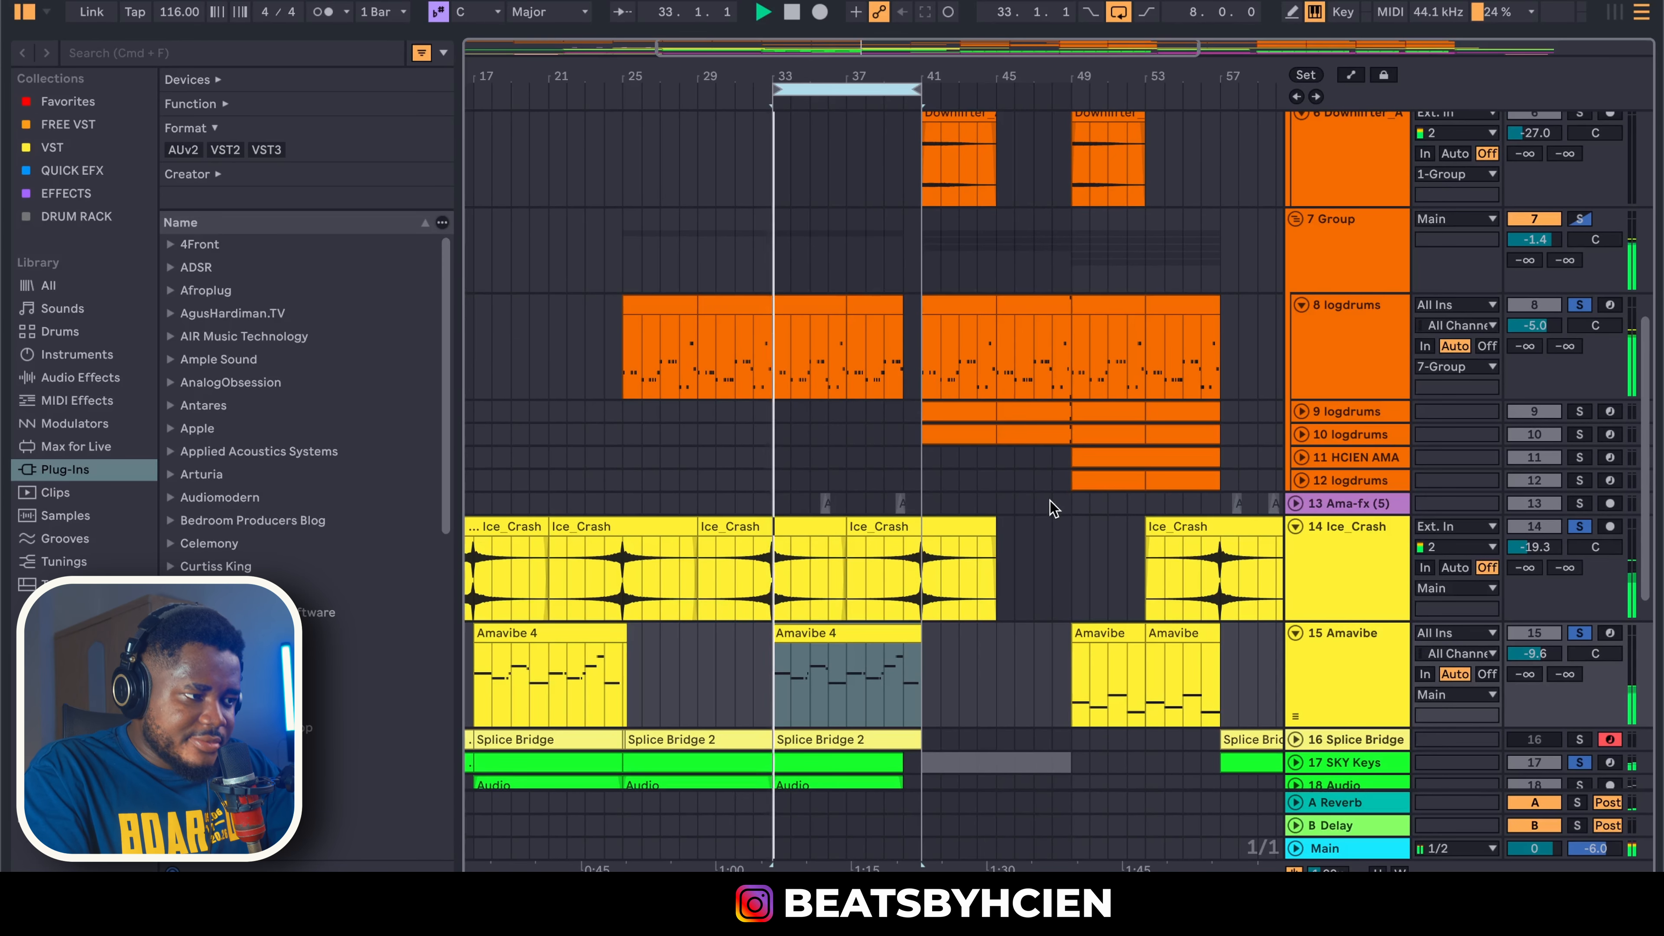
scroll(1113, 531, down, 10)
scroll(1147, 550, up, 20)
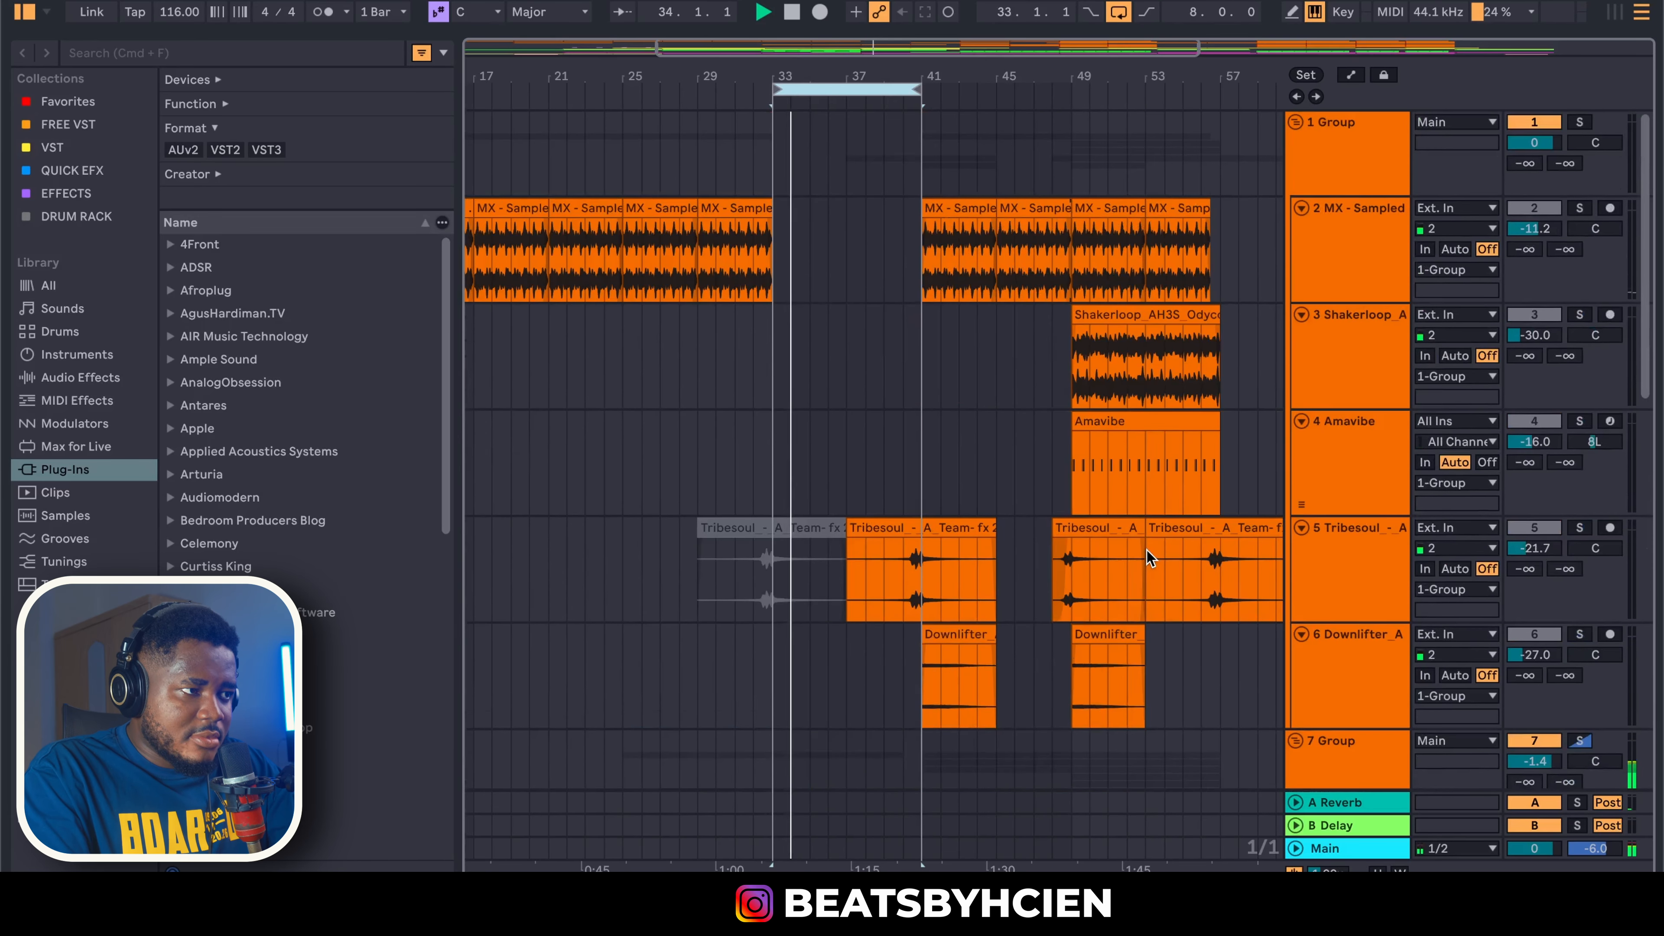
drag(777, 192, 929, 139)
drag(908, 256, 801, 256)
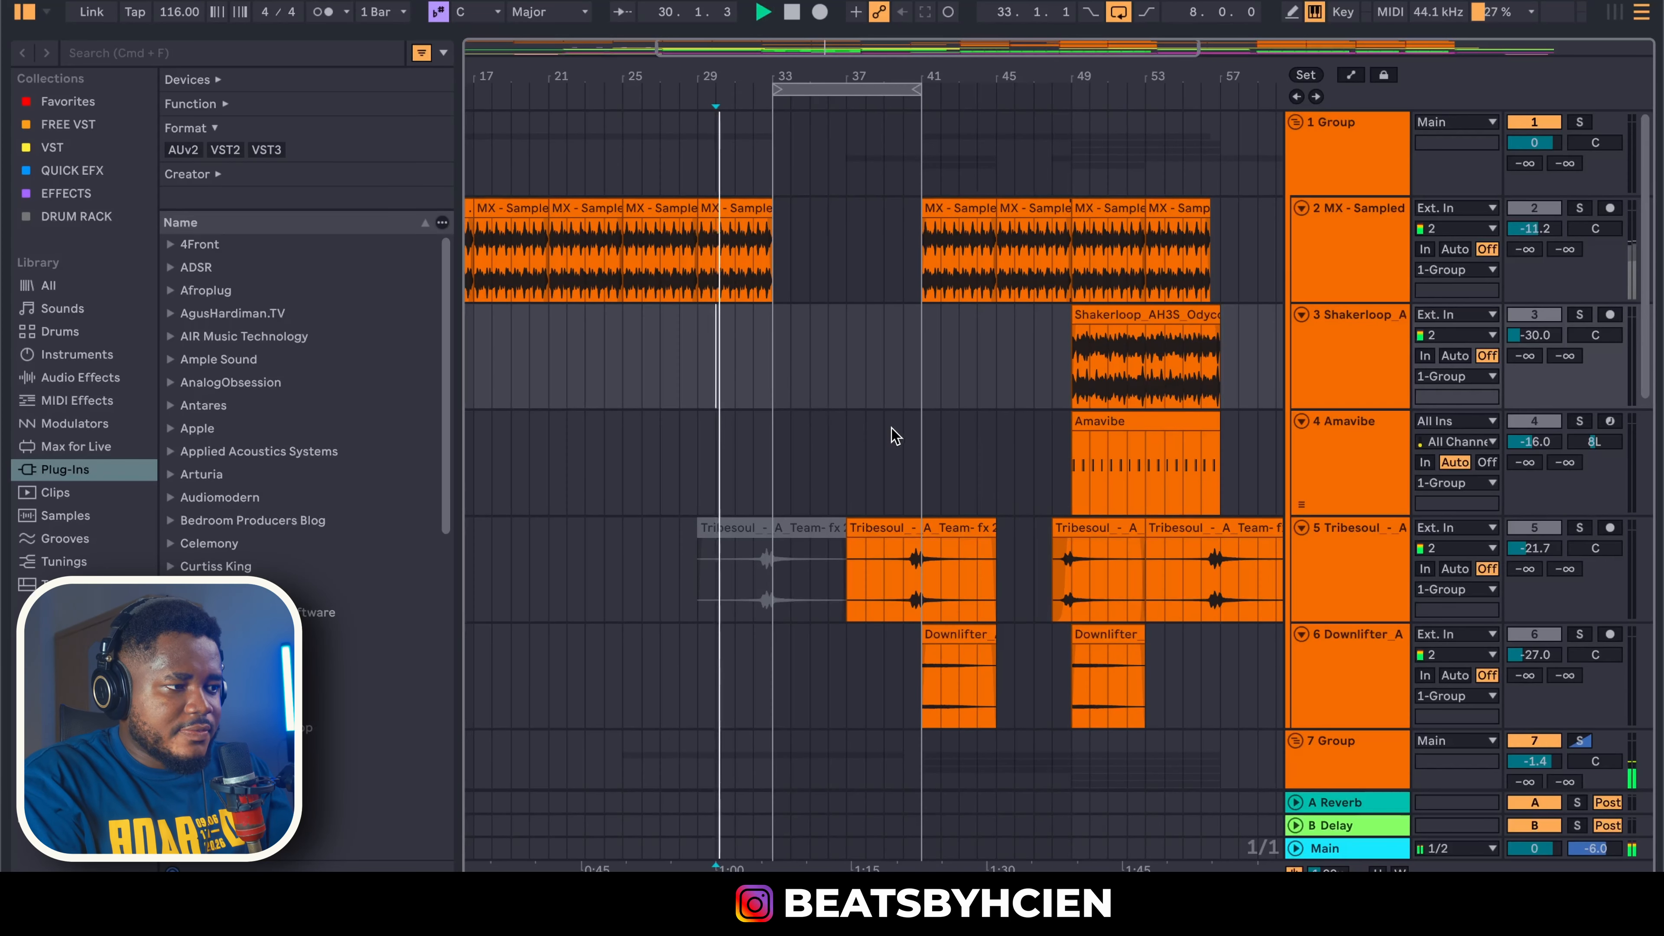
Clear the solo from all tracks while the arrangement plays
scroll(895, 436, down, 10)
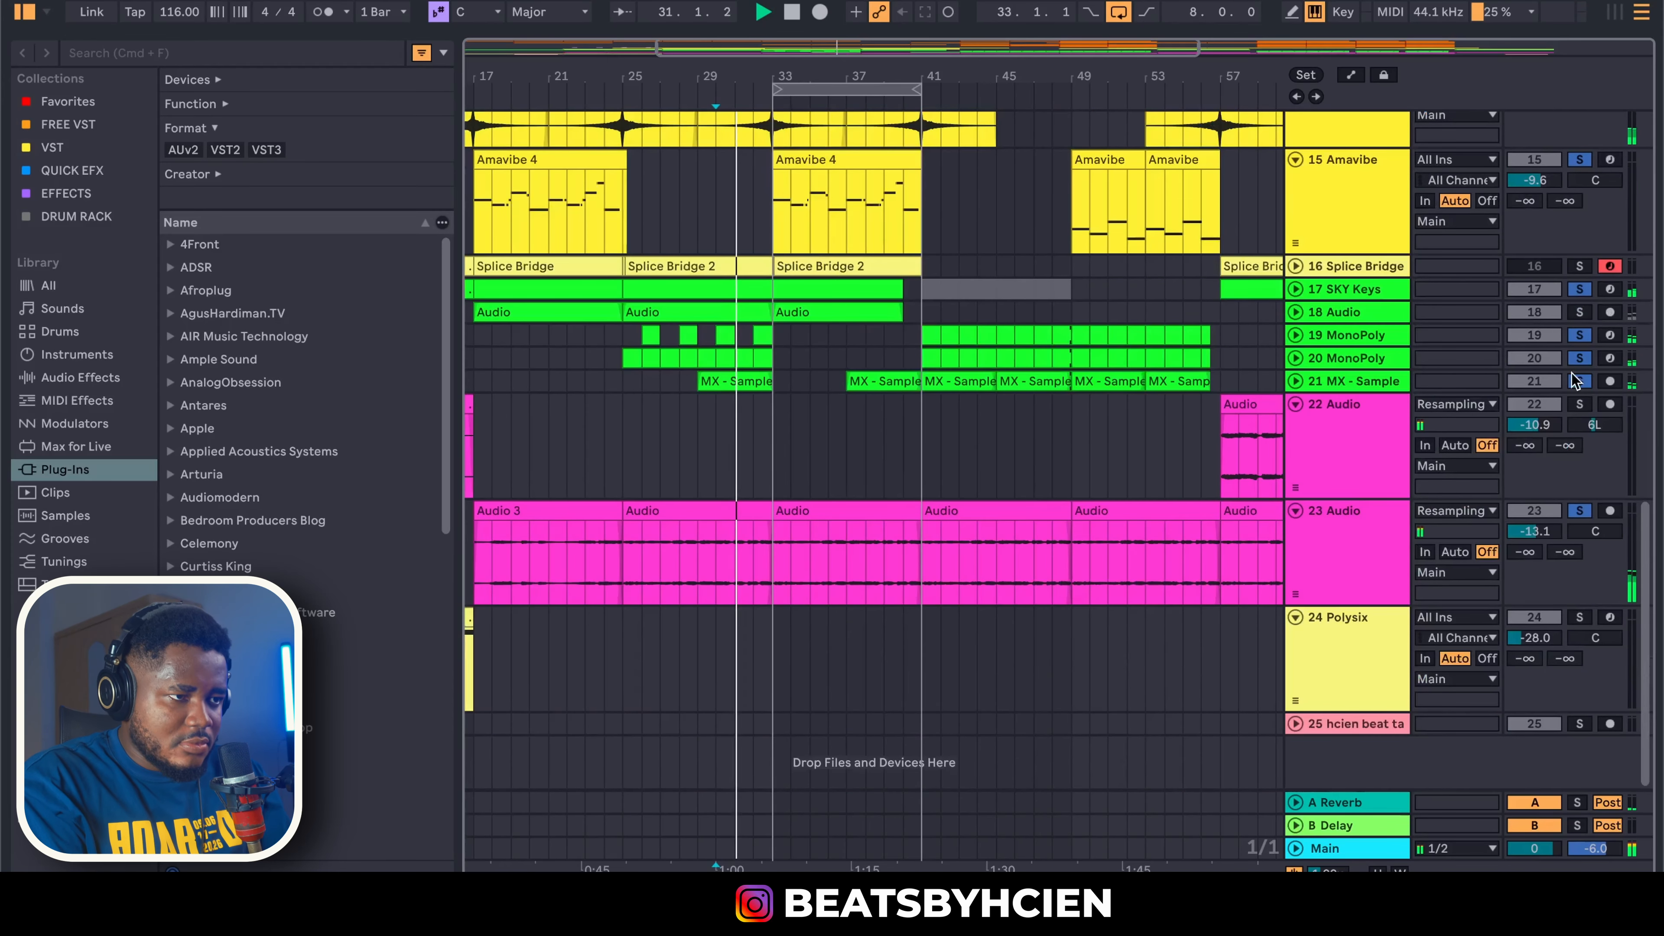
click(1580, 335)
scroll(963, 459, up, 5)
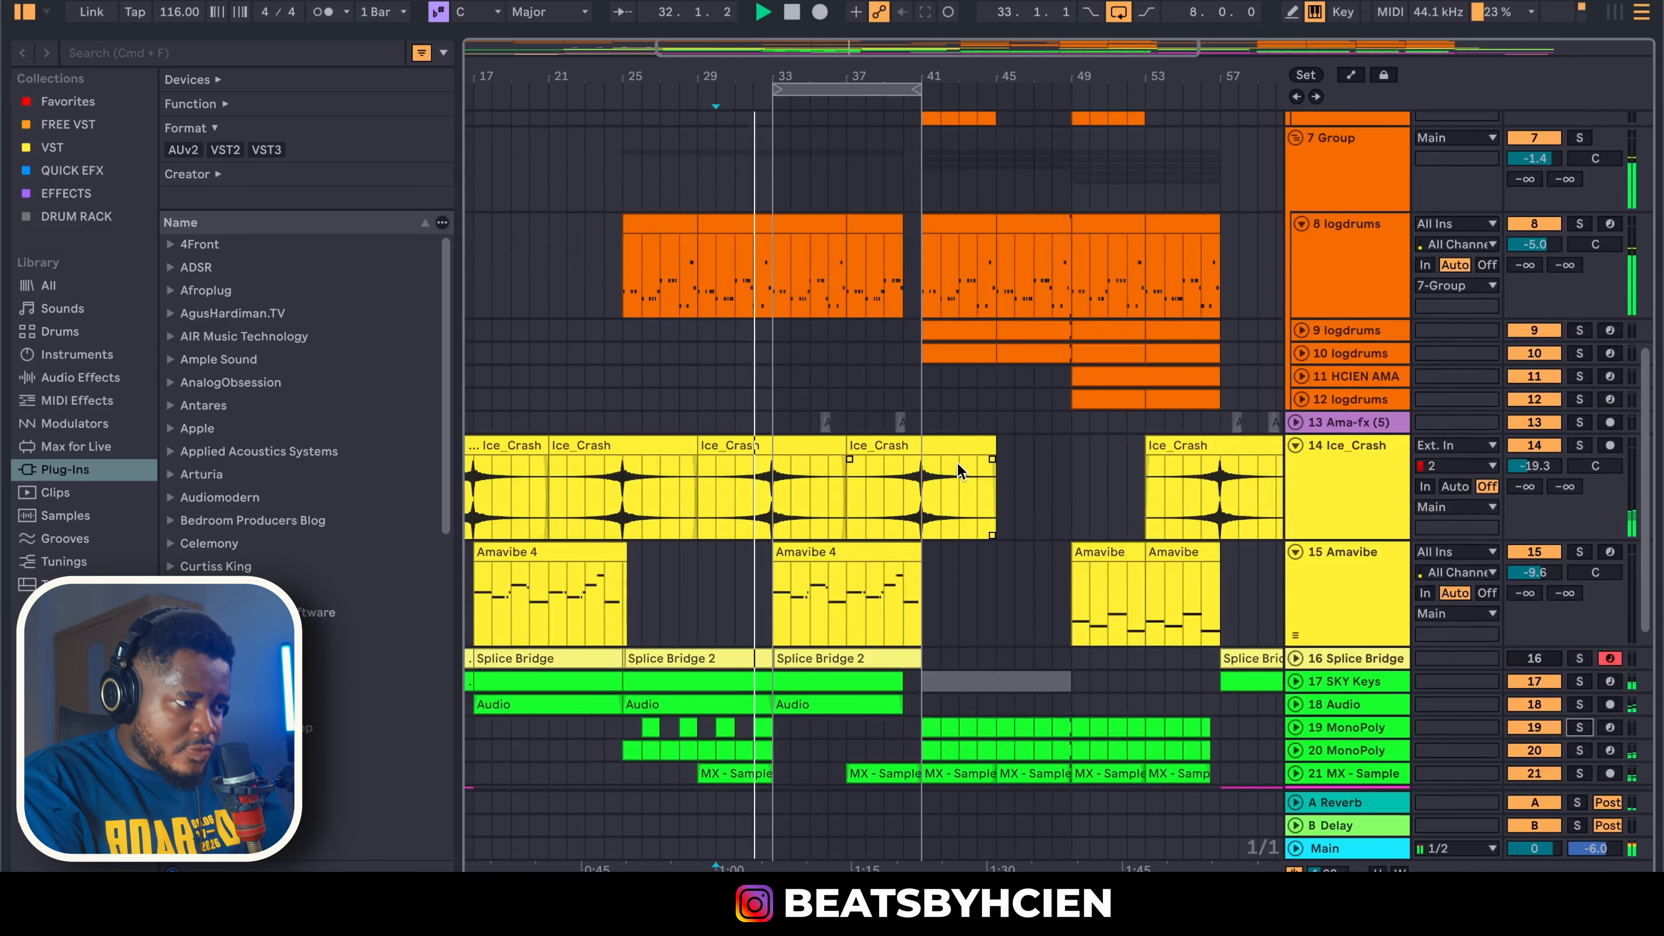
Play bars 33 onward with all tracks audible, look over the track lanes, and unfold the 18 Audio track
scroll(957, 471, up, 5)
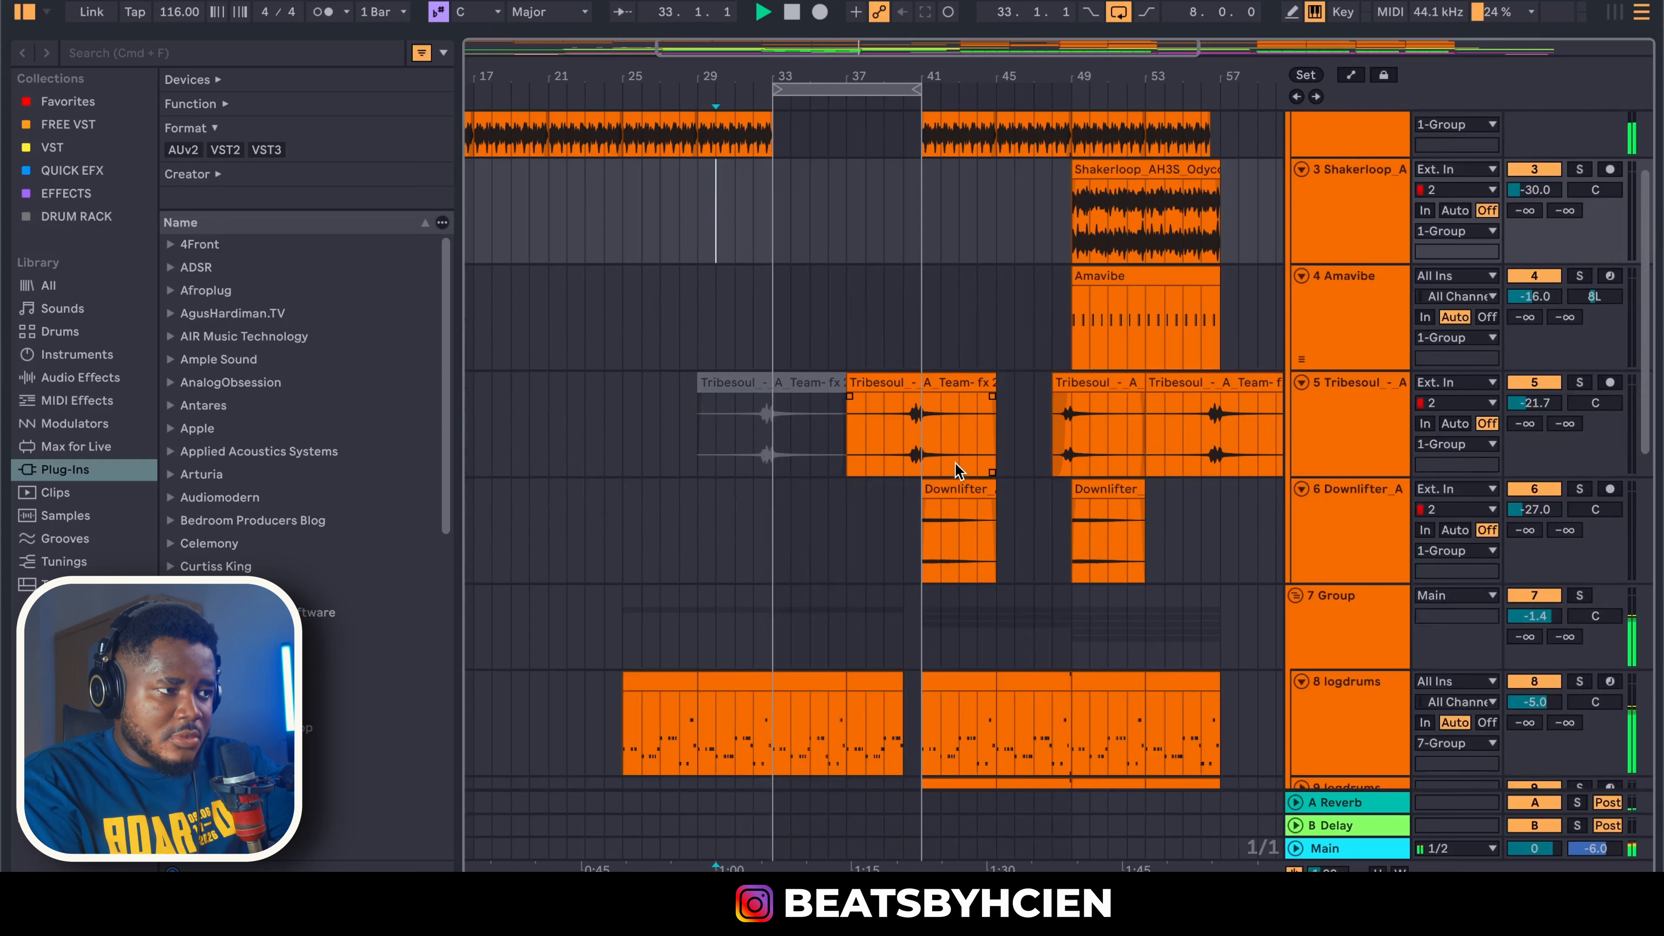
scroll(956, 470, down, 8)
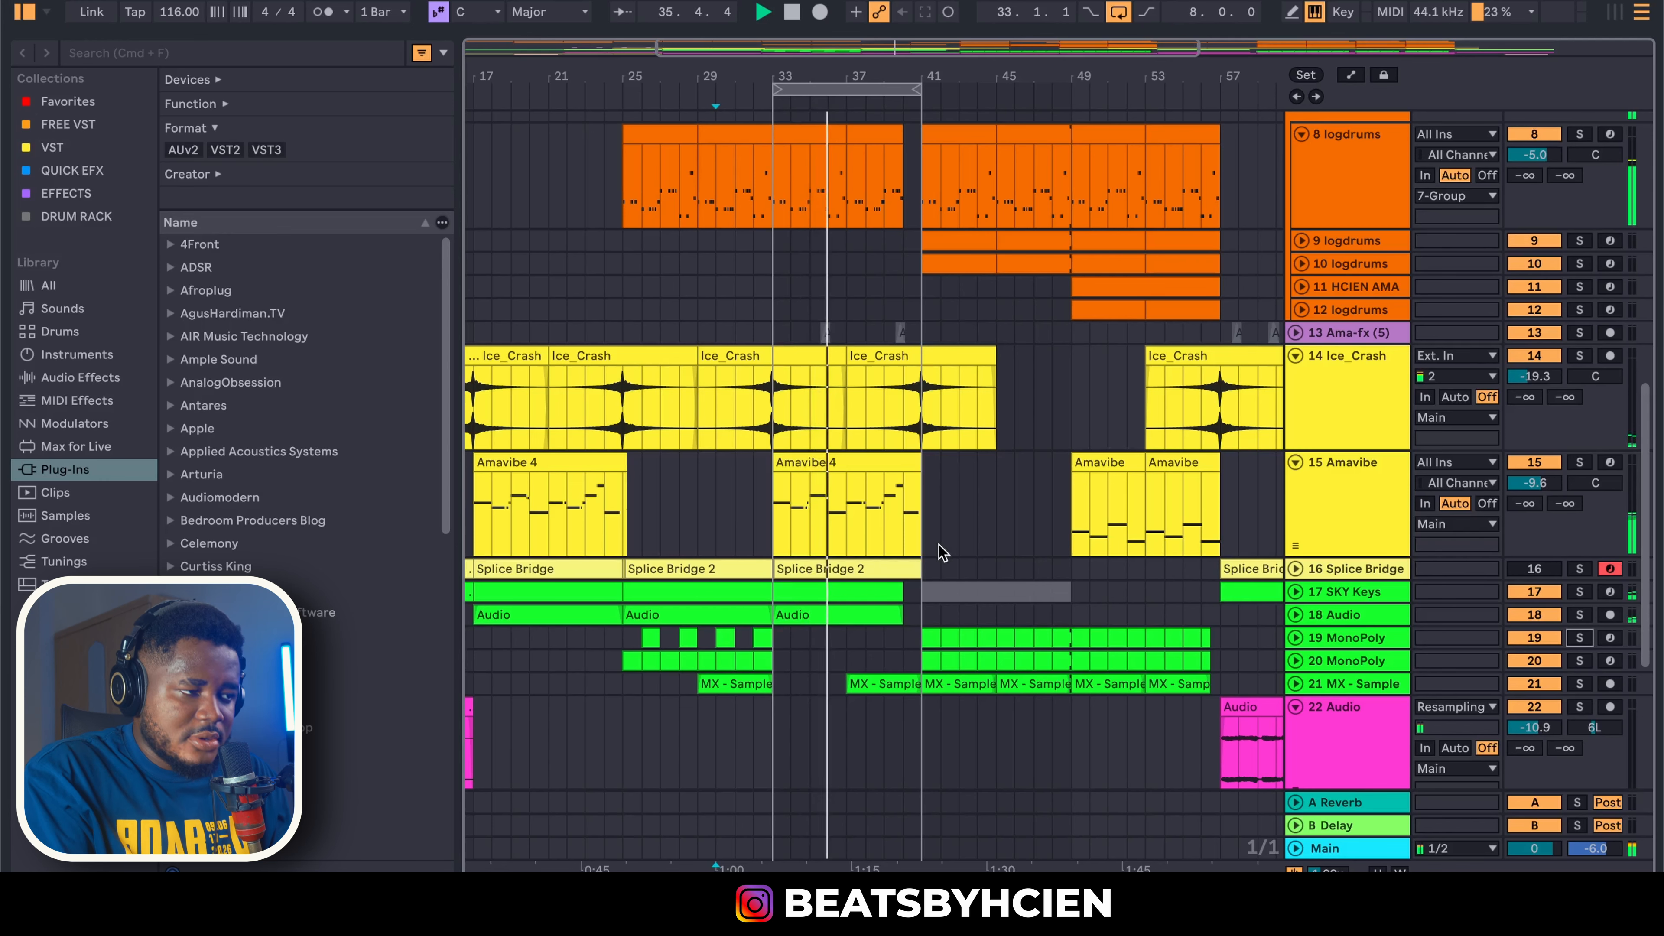
scroll(879, 605, up, 3)
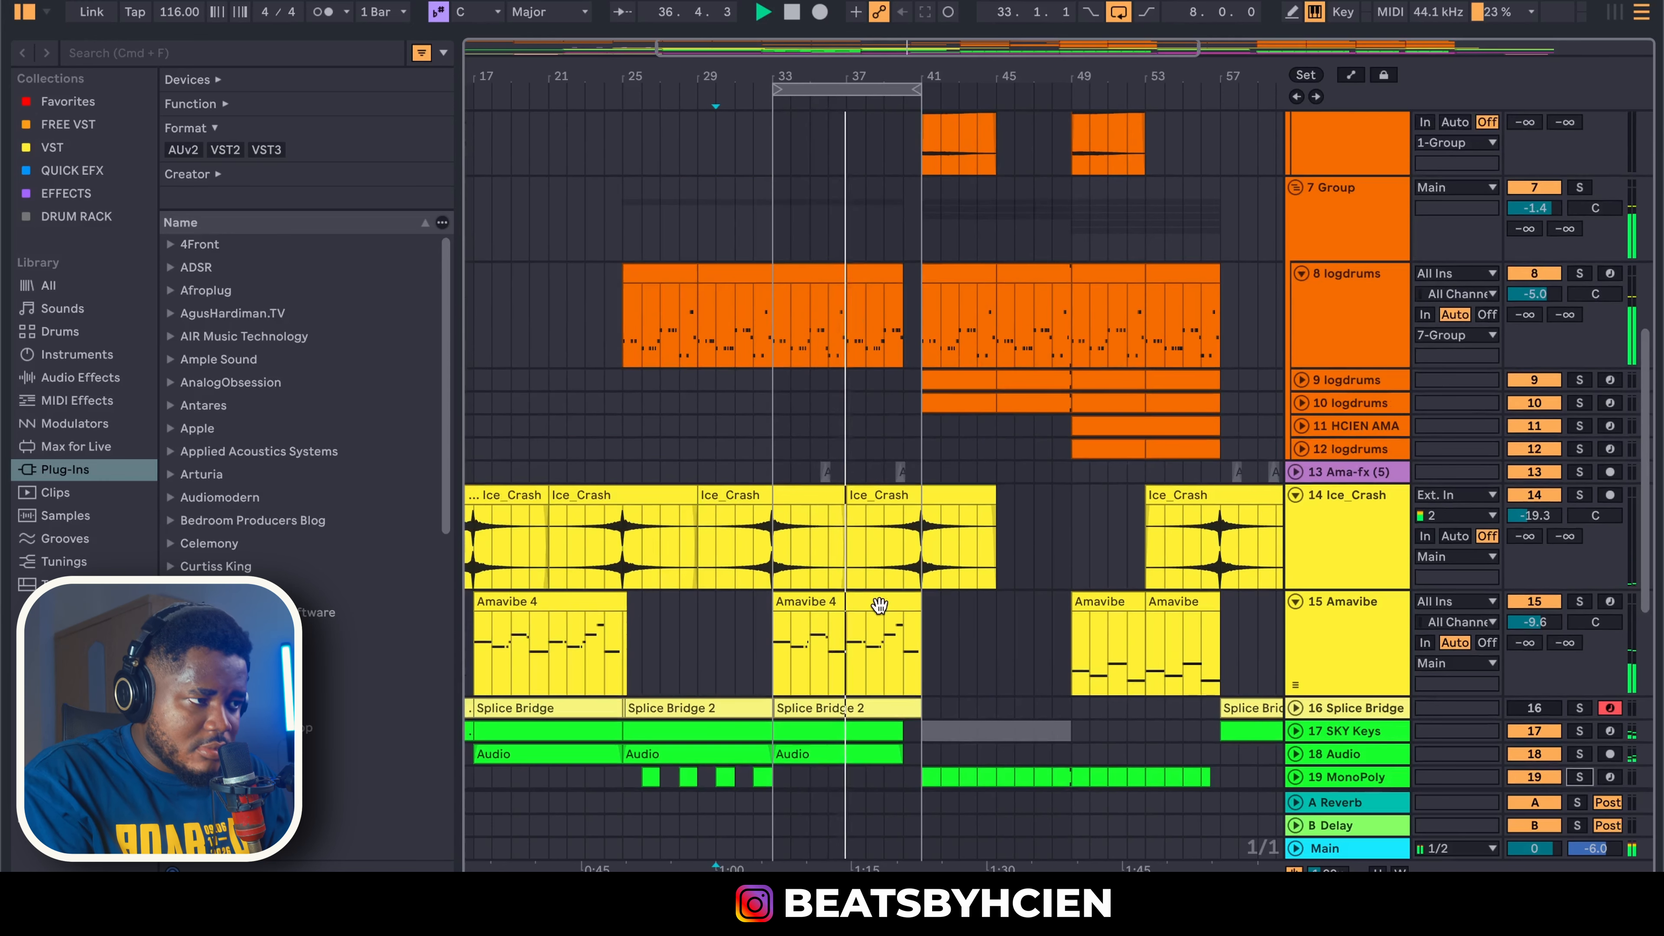
scroll(879, 604, down, 6)
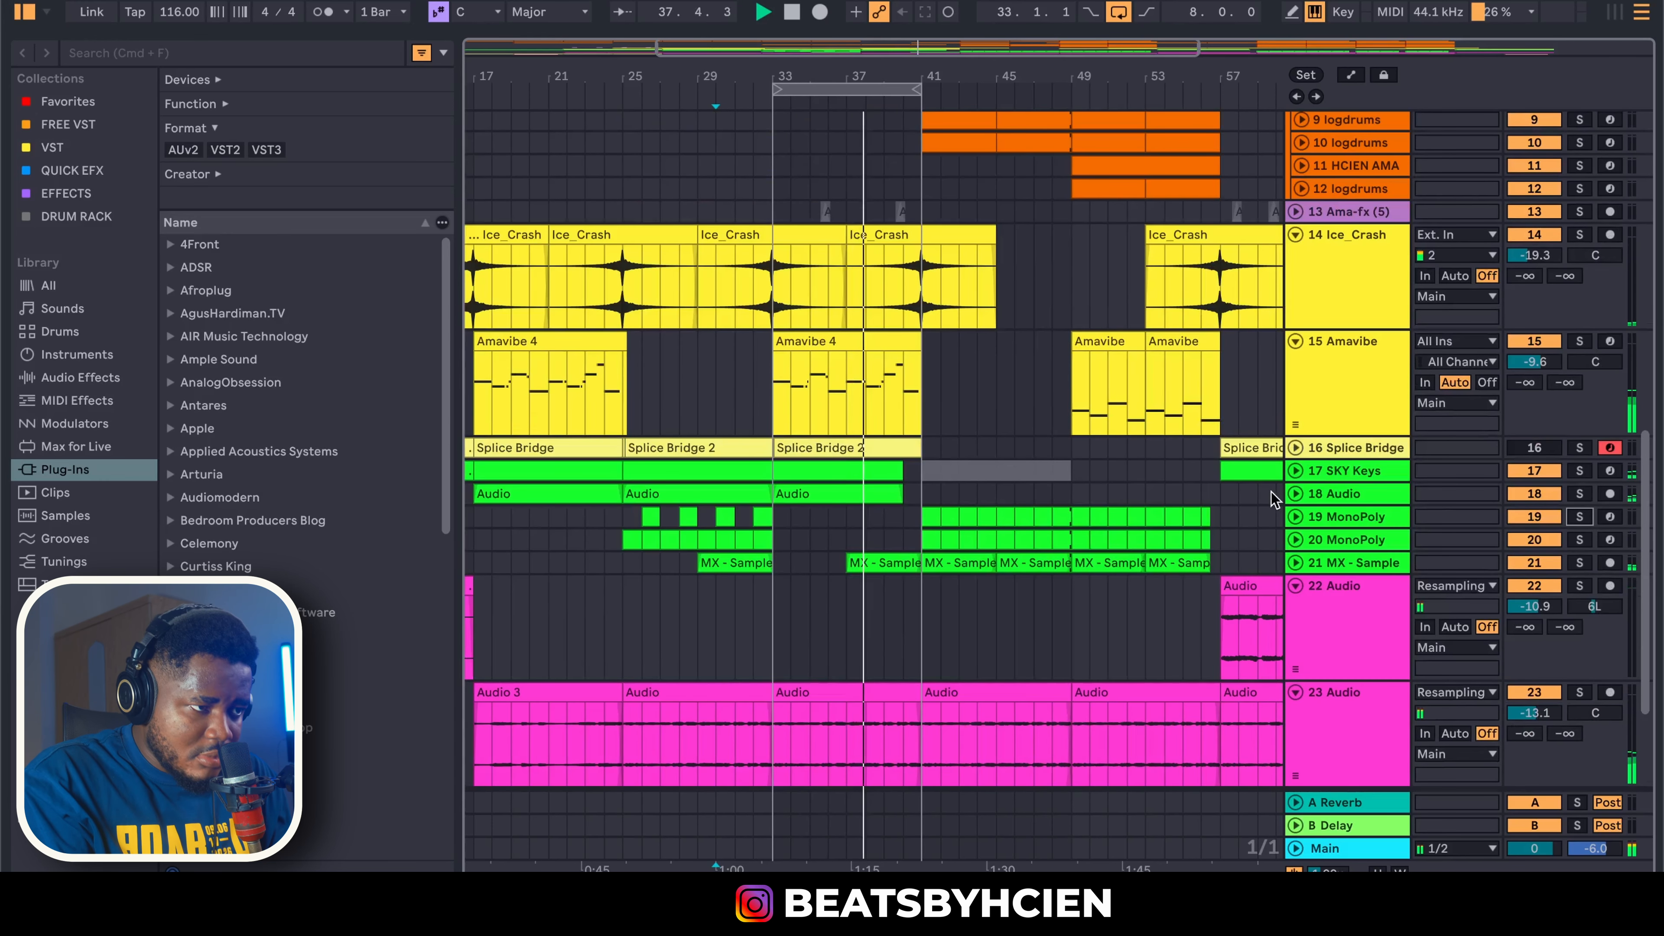
click(1295, 494)
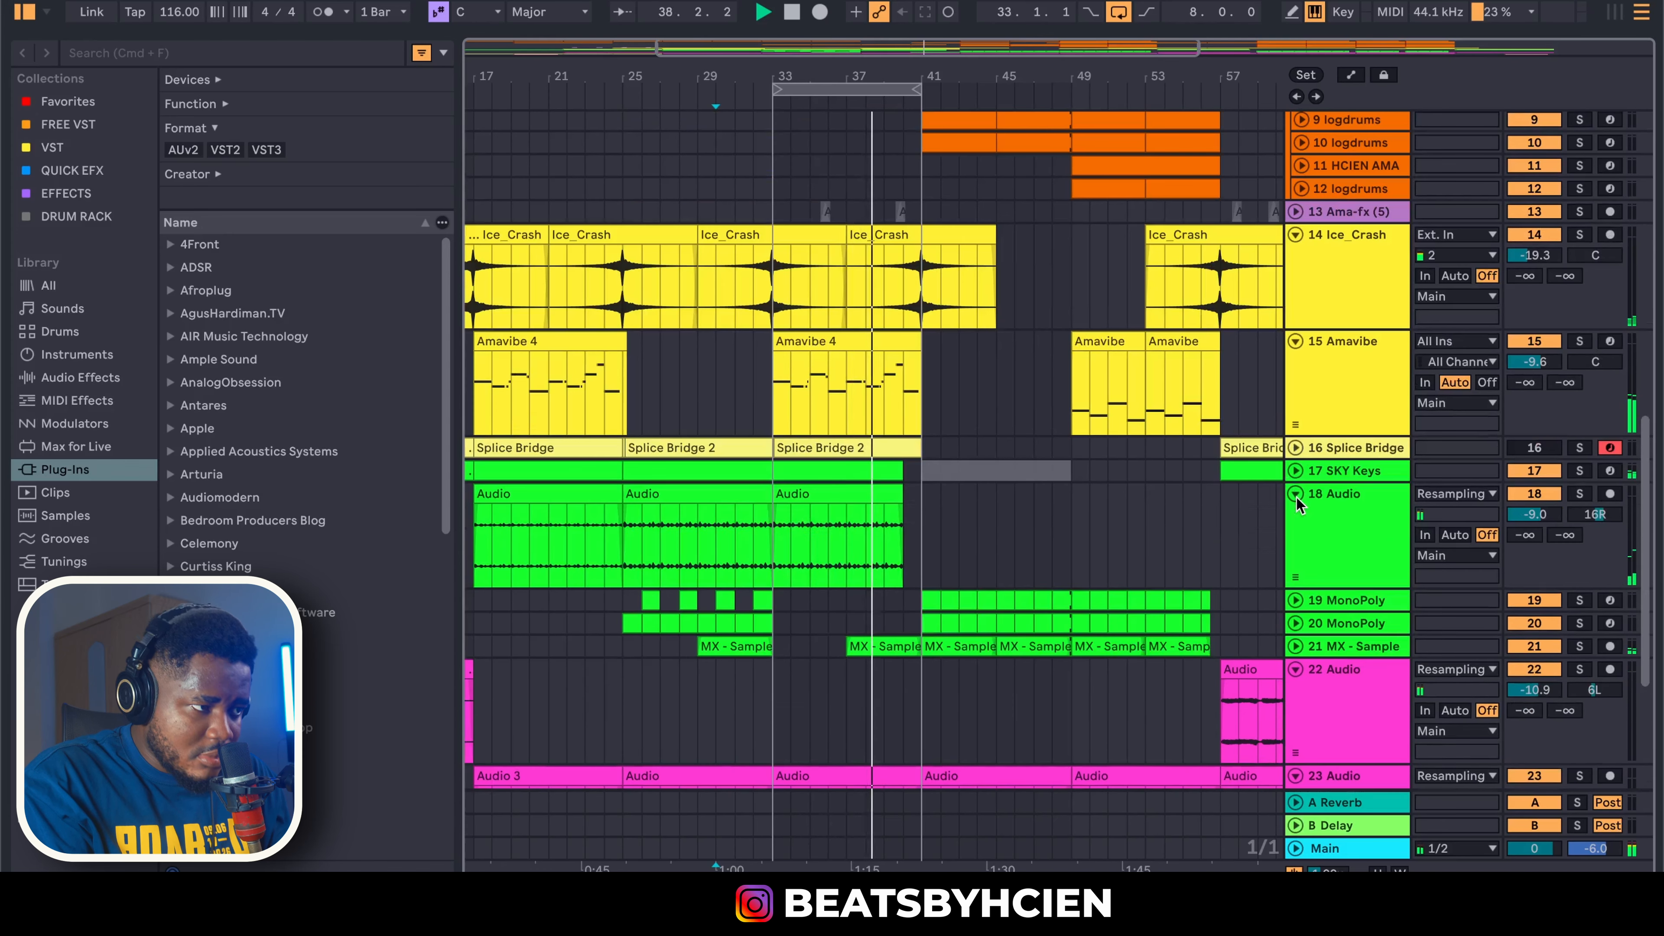
Open the 18 Audio track's devices and show its Utility Gain automation in the arrangement
double_click(1318, 534)
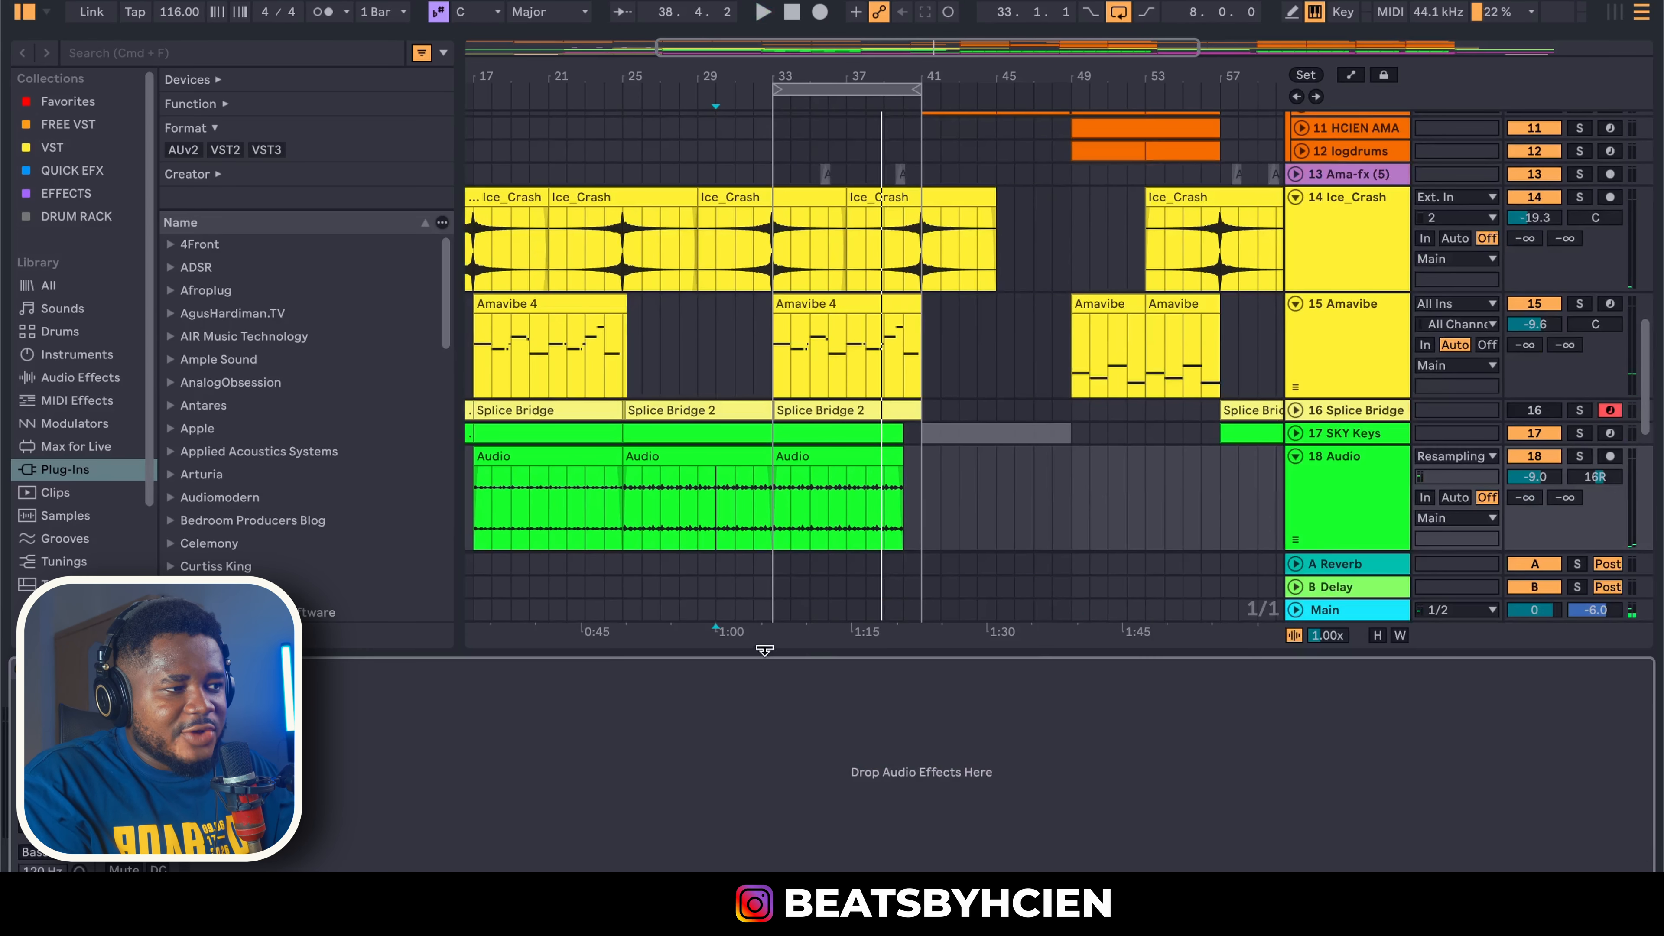
scroll(881, 445, down, 3)
right_click(136, 753)
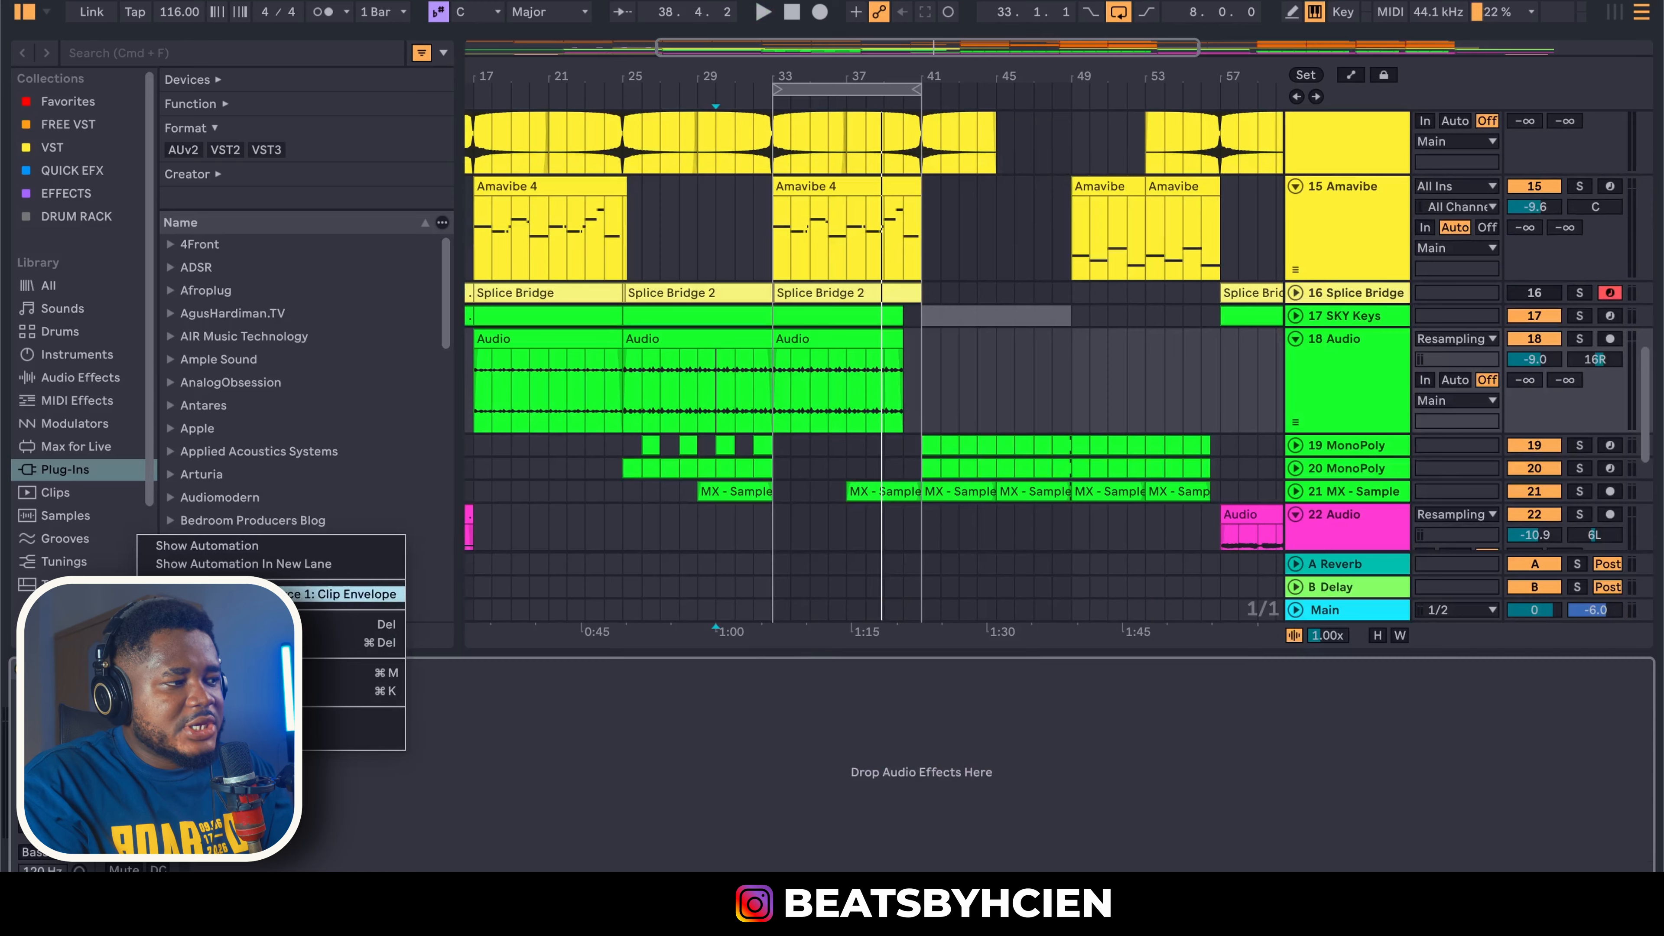
click(255, 549)
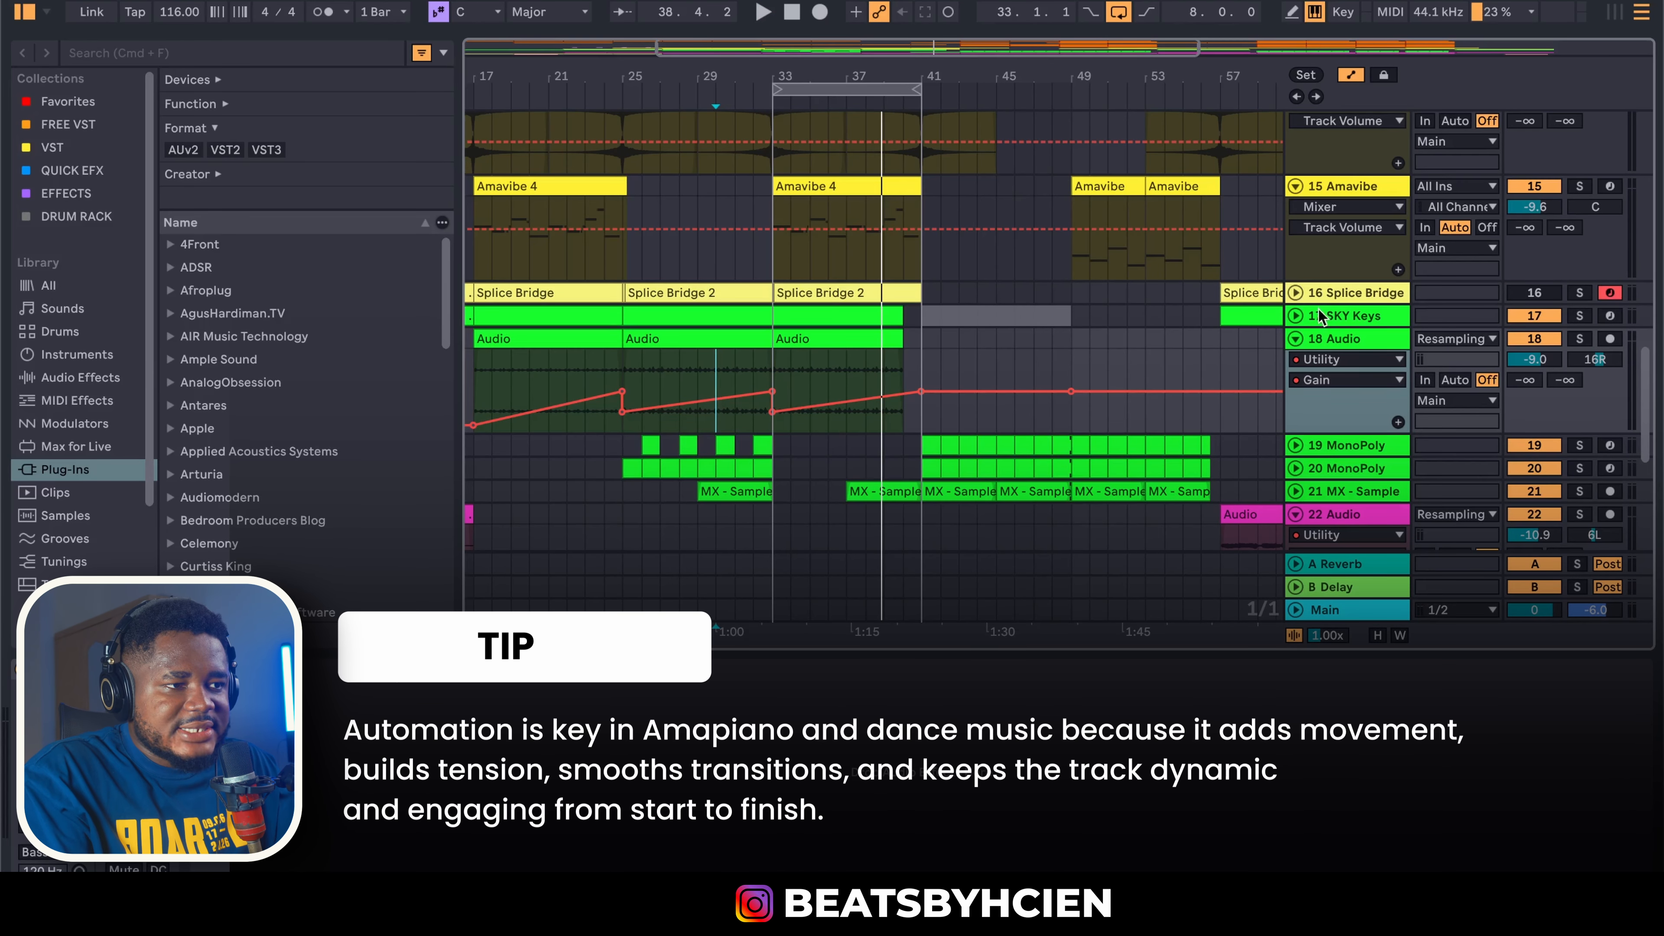
Solo the 18 Audio track, play it from bar 33 to hear its gain automation, and close the device view
click(1579, 339)
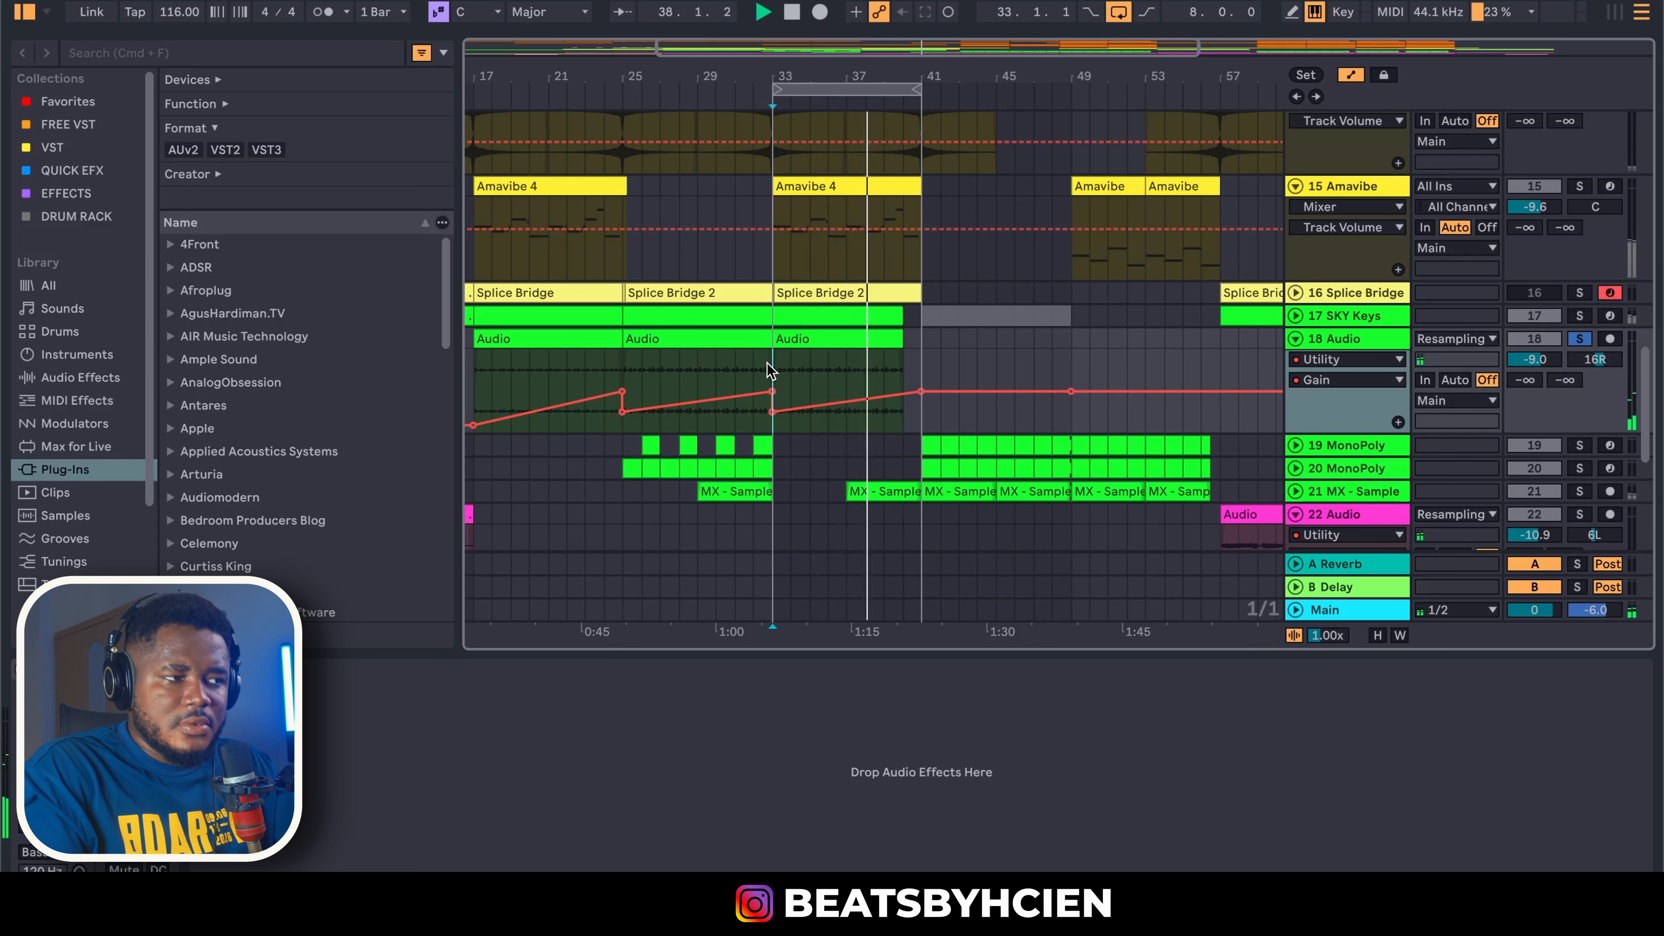
mouse_move(760, 388)
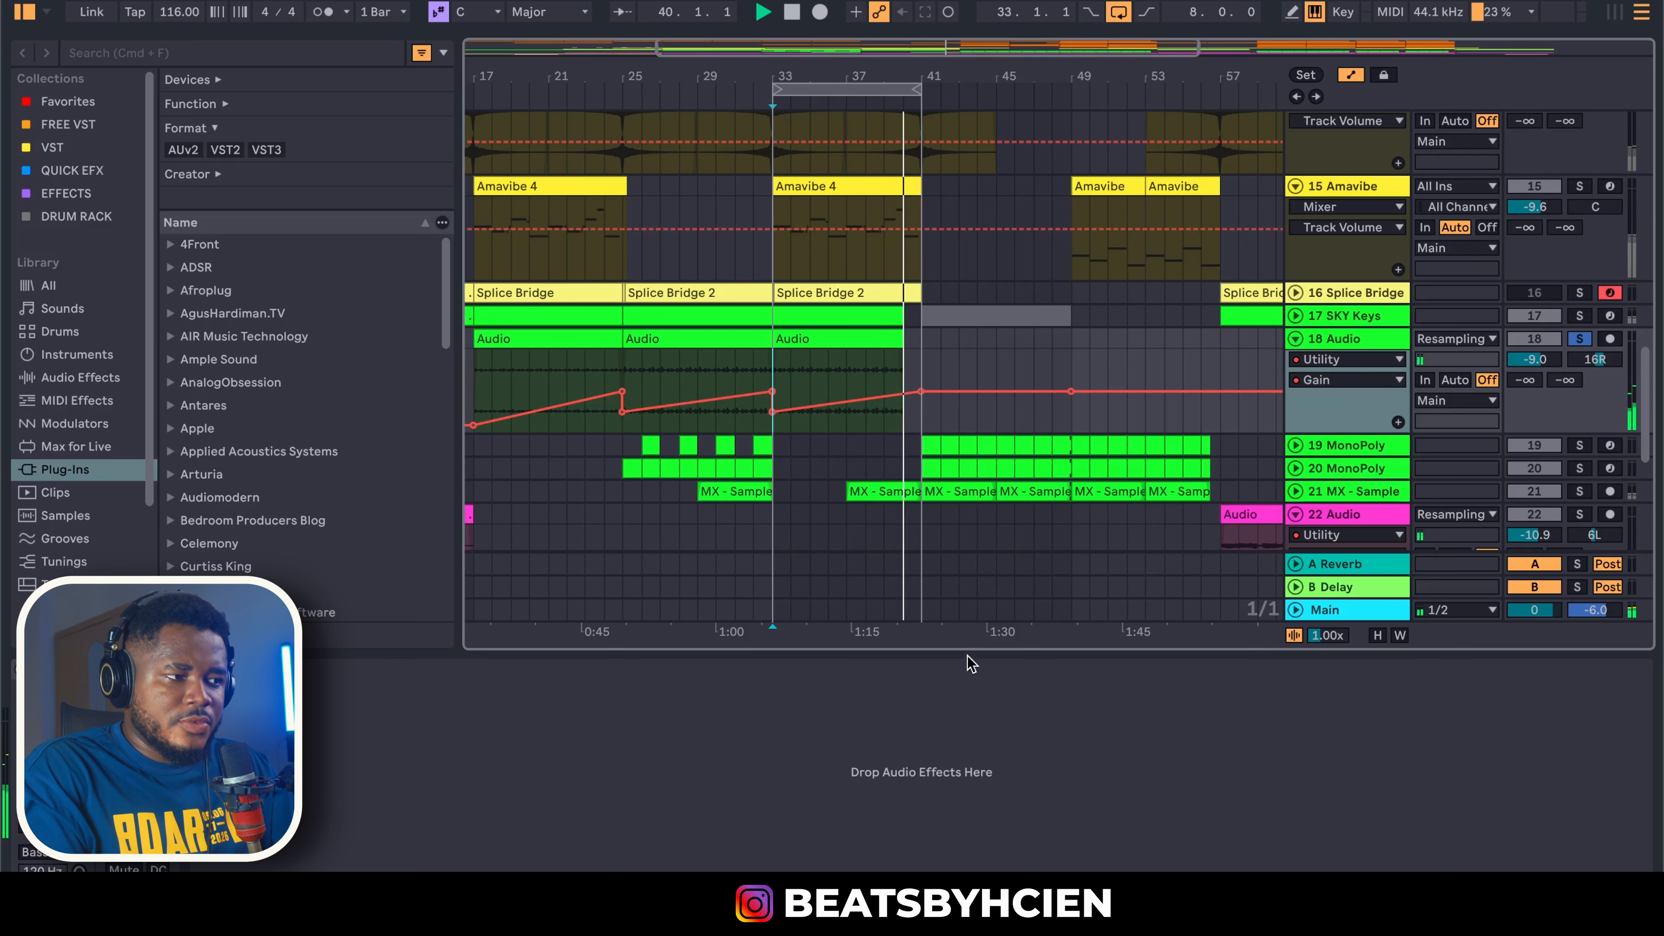
drag(969, 650, 974, 655)
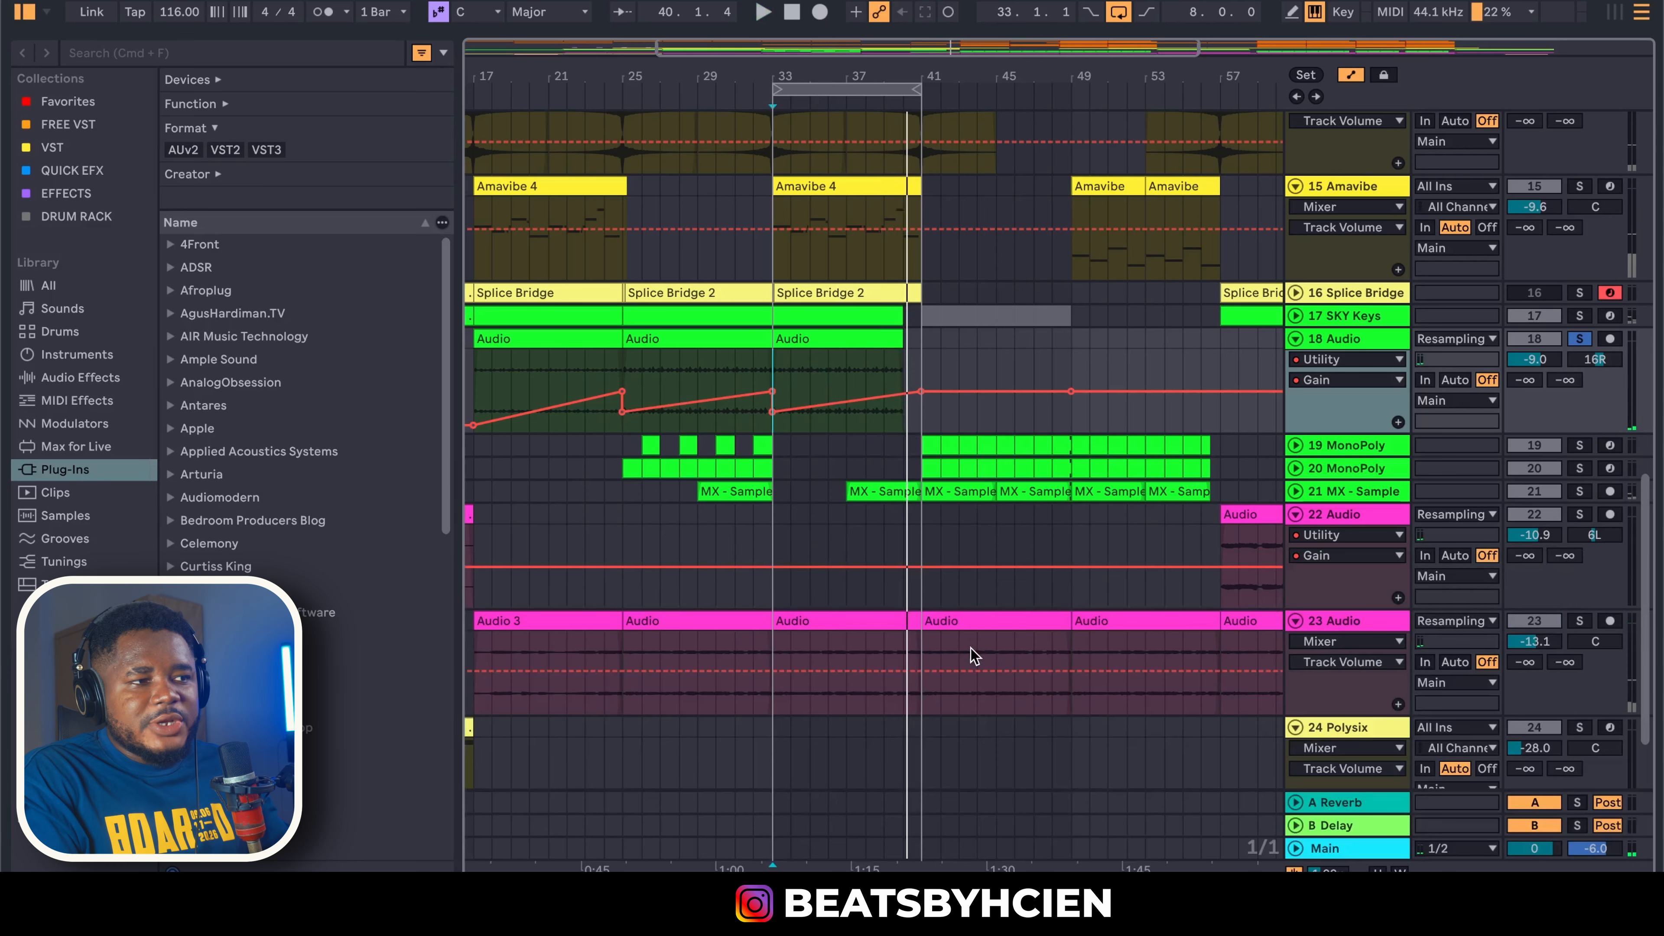
Unfold the 17 SKY Keys track and hide the automation lanes in the arrangement
click(1295, 316)
scroll(1239, 469, up, 5)
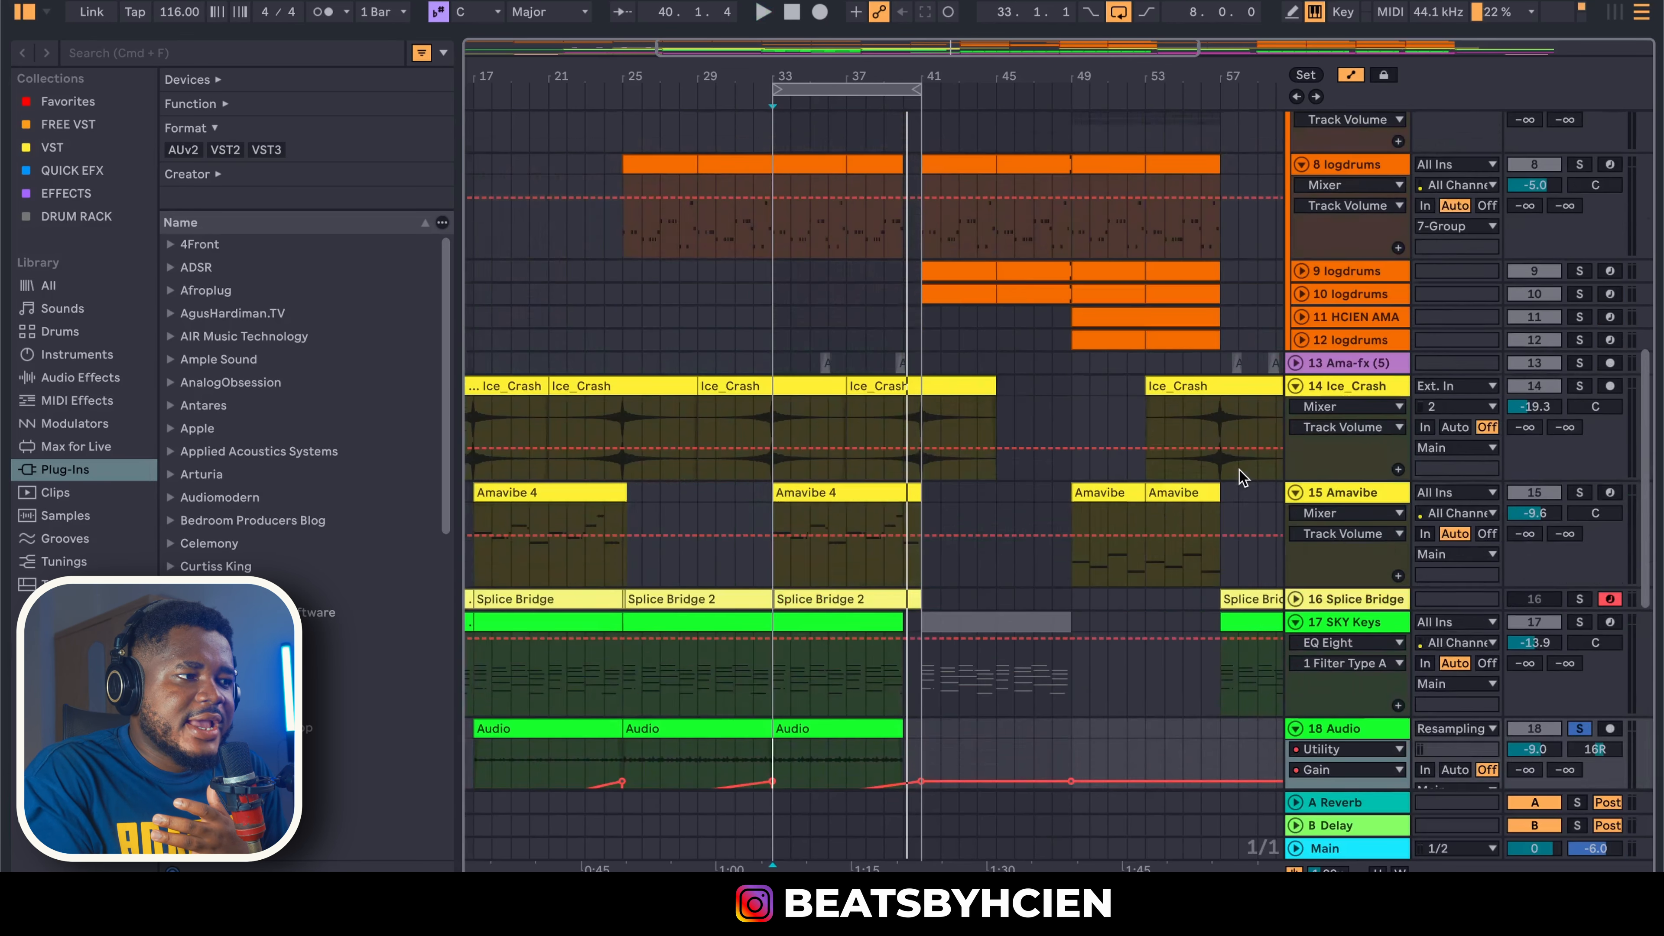
scroll(1312, 486, down, 2)
click(1355, 80)
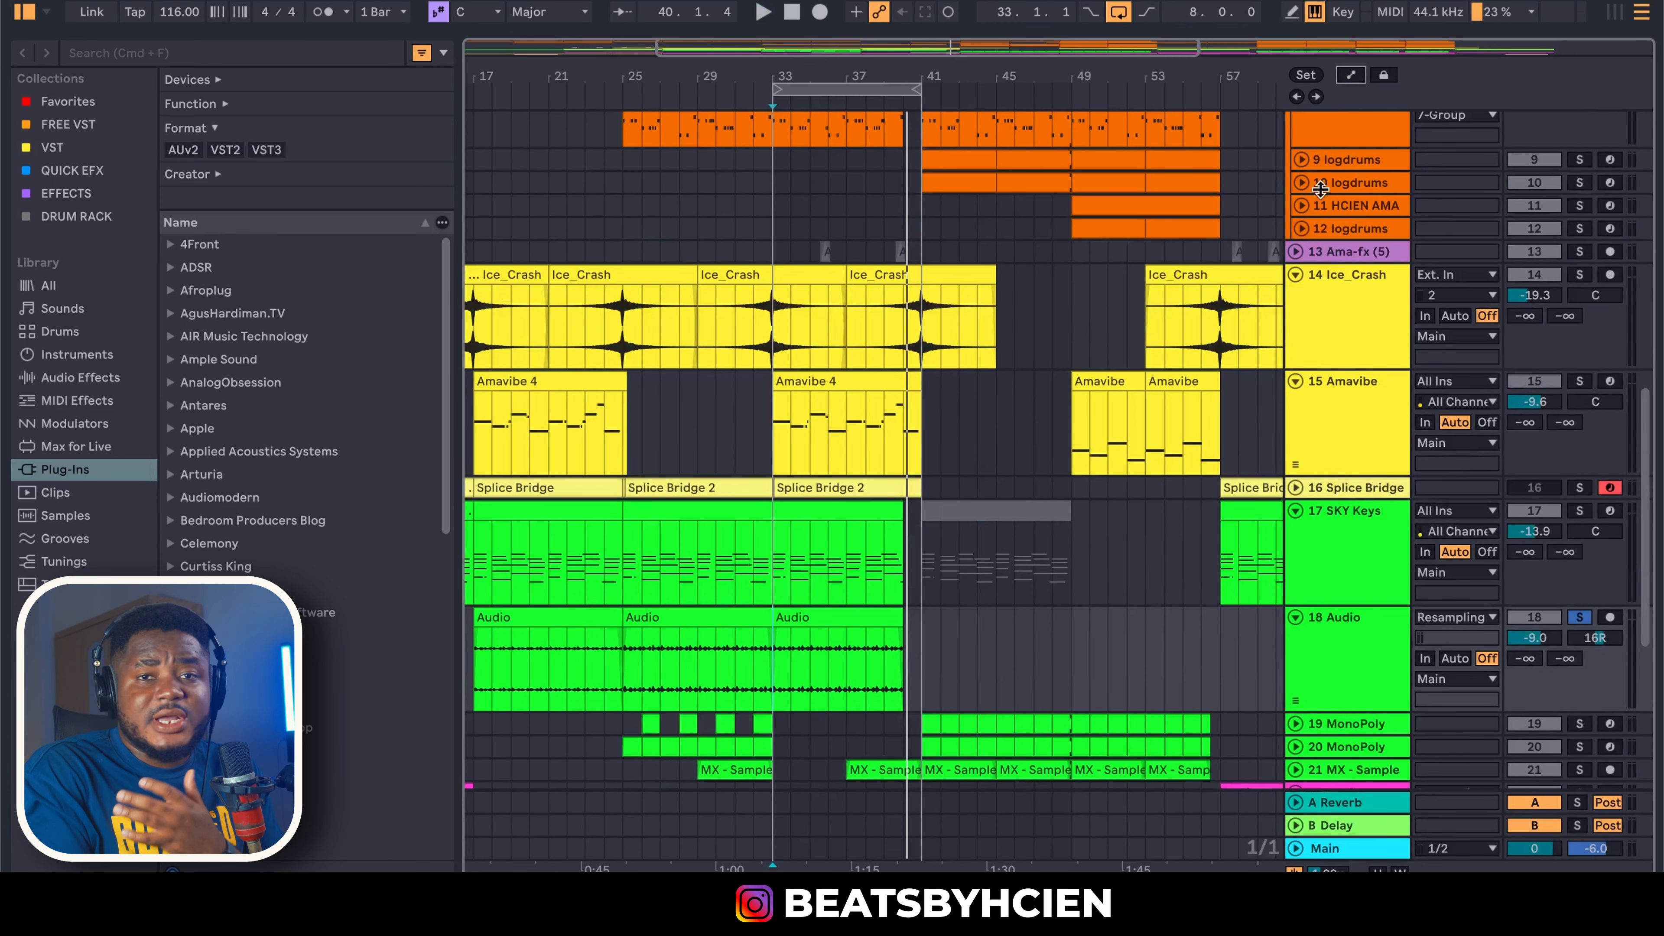
Play the arrangement from bar 33 and clear the solo on the 18 Audio track
scroll(1088, 499, down, 2)
click(778, 527)
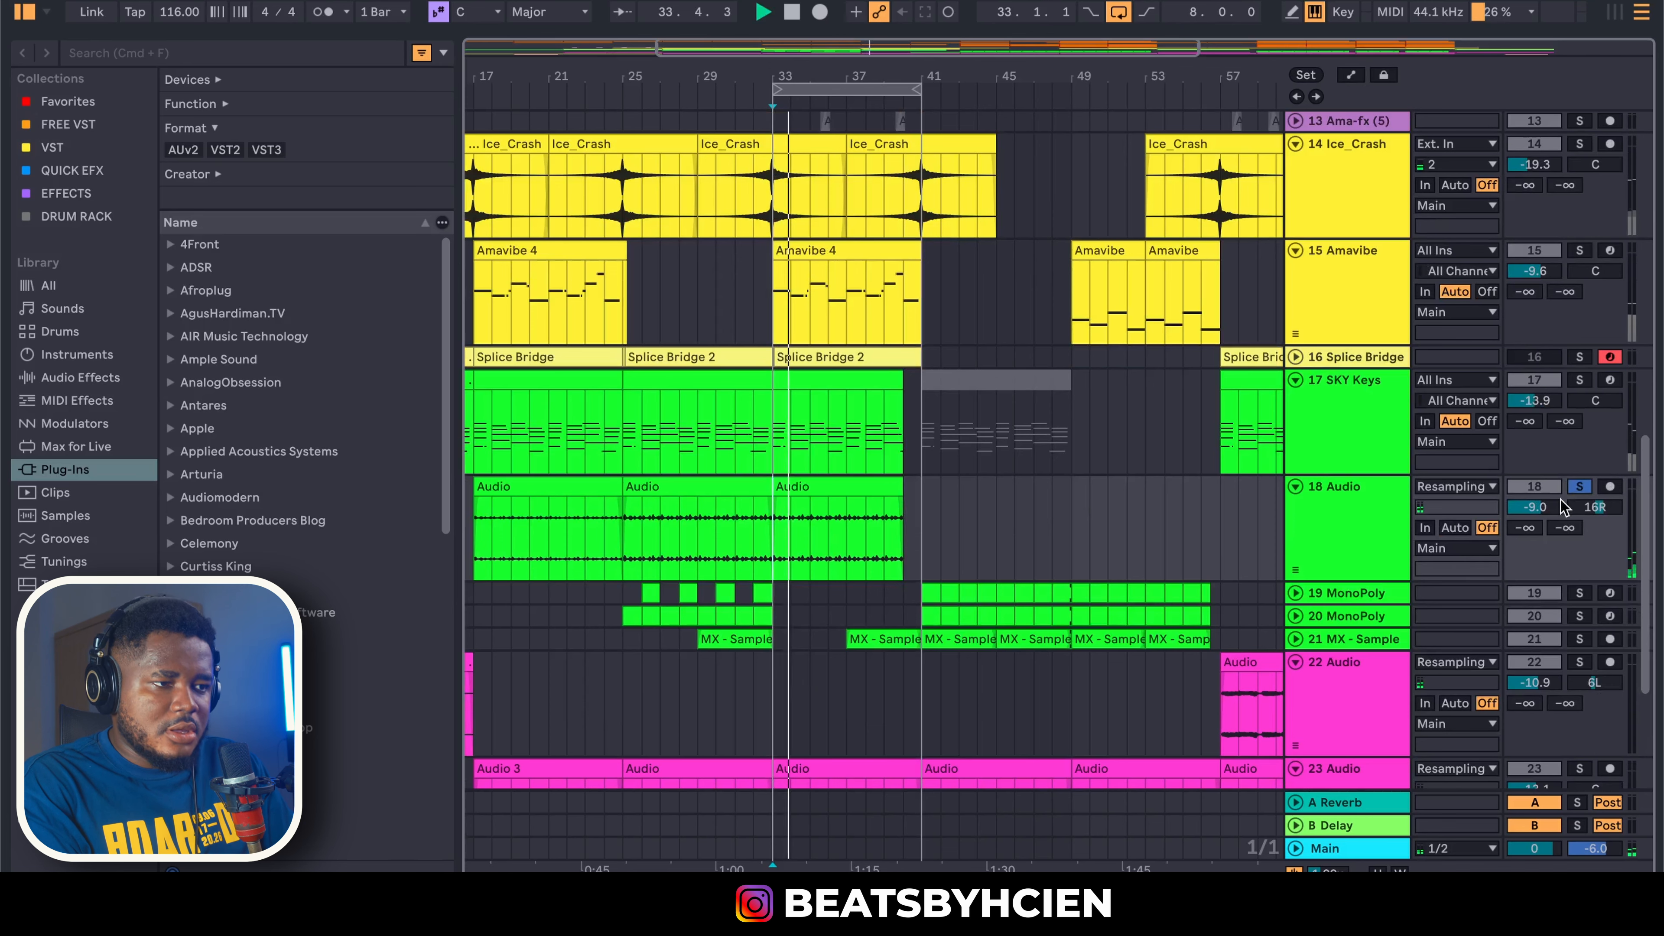
click(1580, 486)
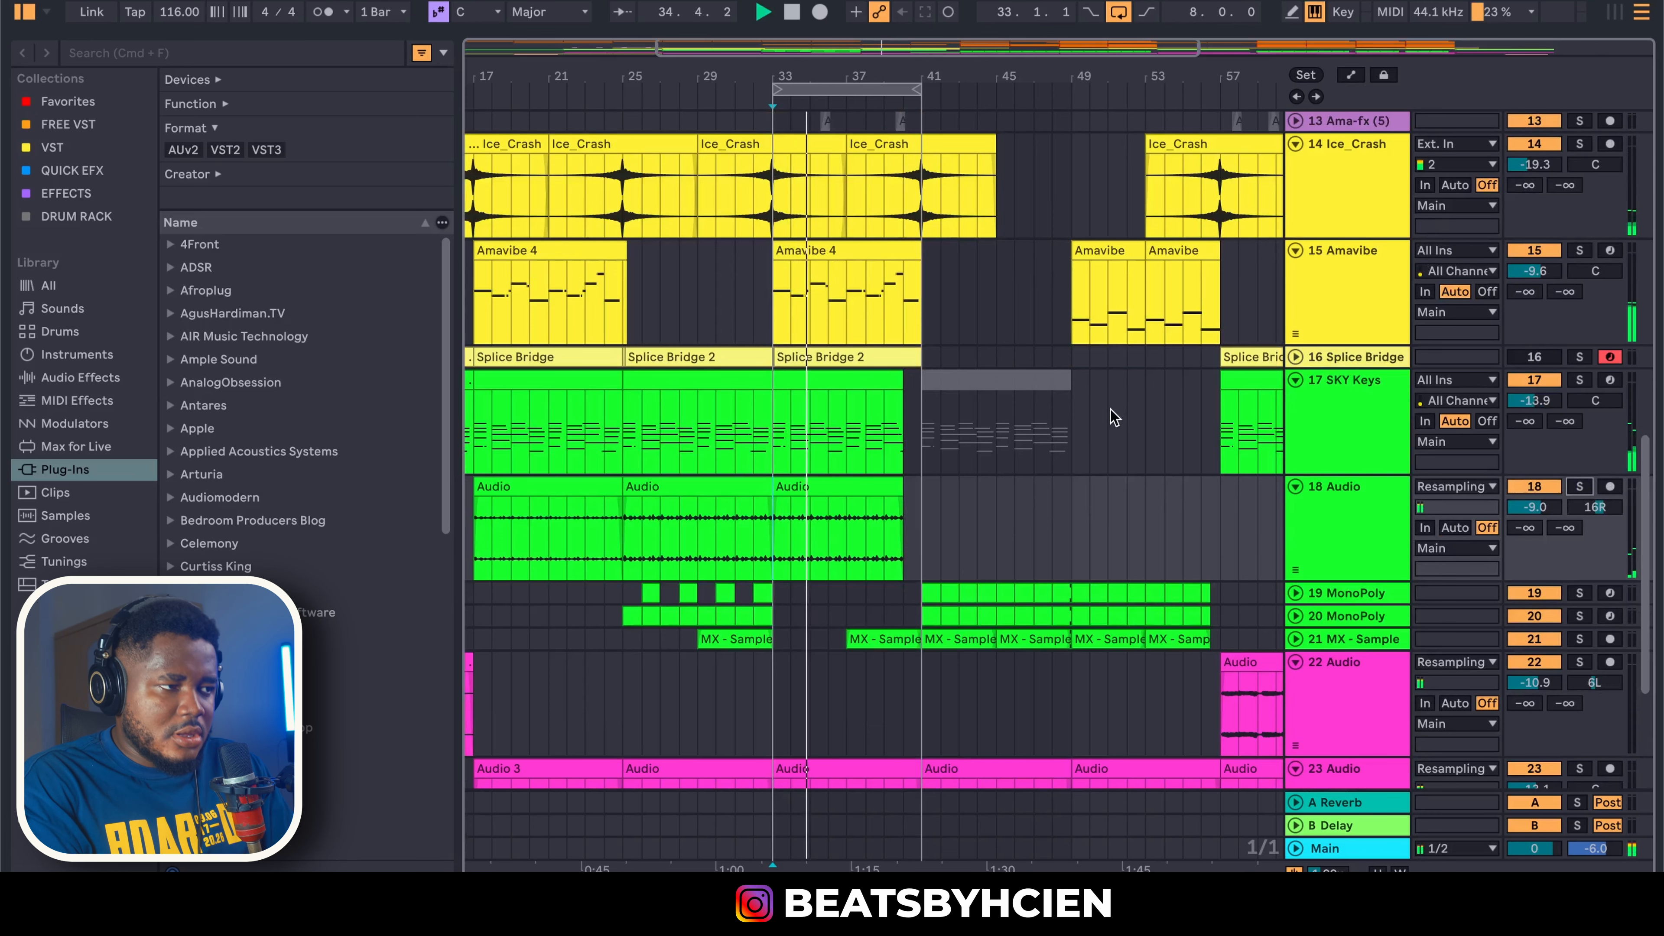
Move the loop to bars 41 to 49, and fold the 14 Ice_Crash, 15 Amavibe, 17 SKY Keys and 18 Audio tracks
scroll(941, 240, up, 4)
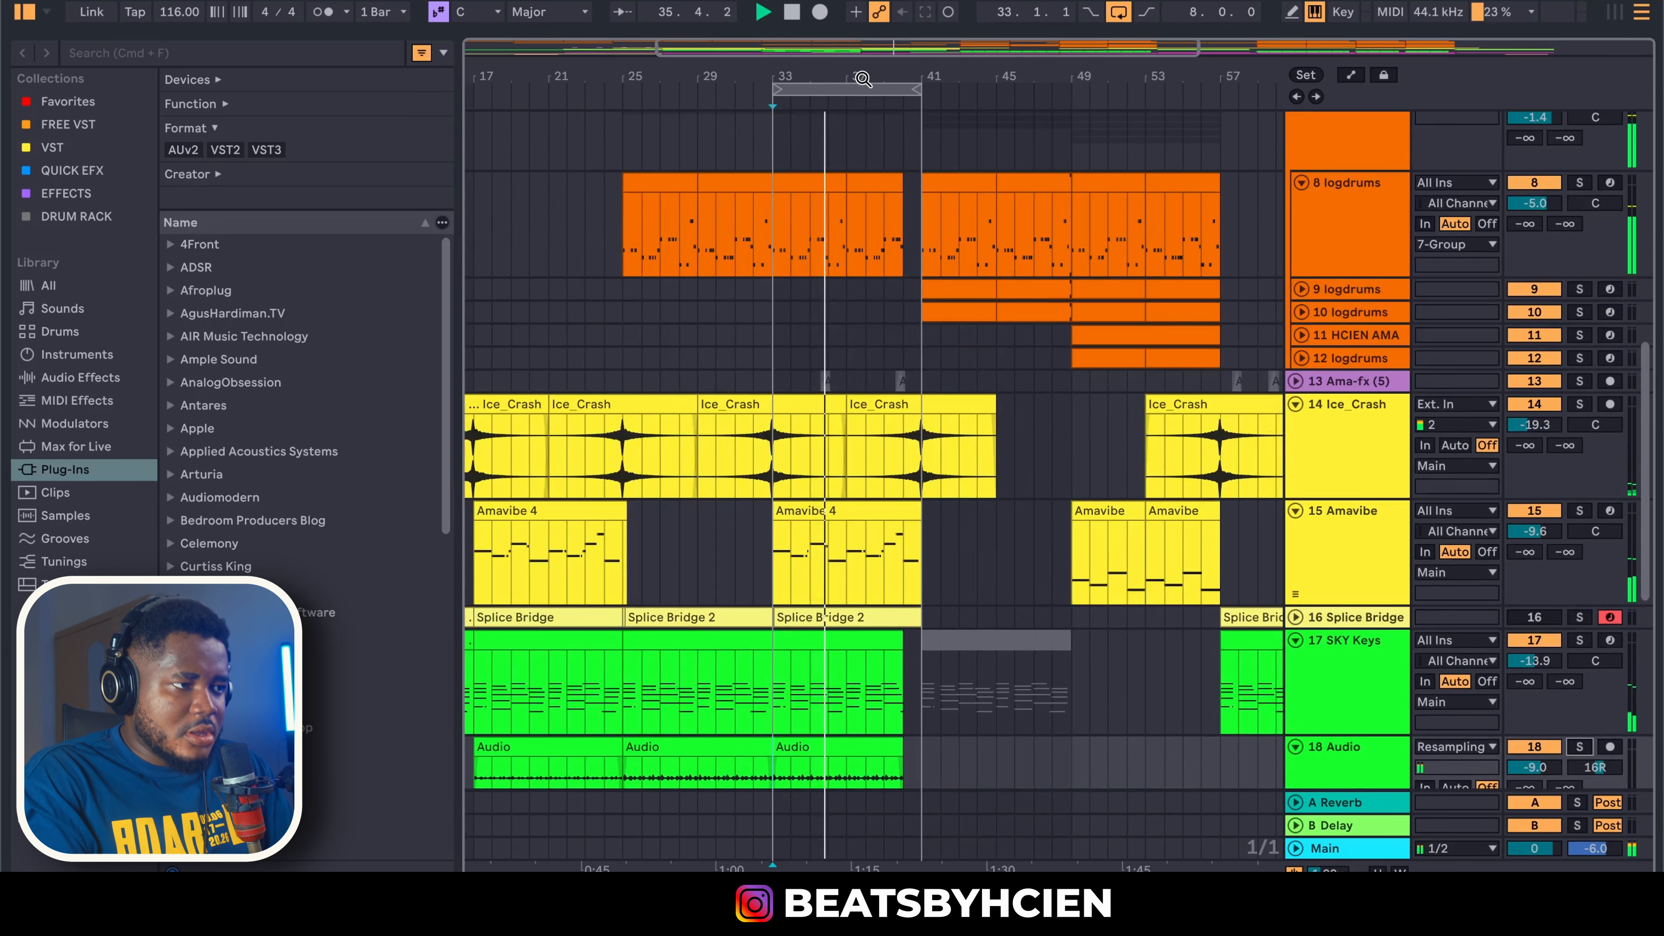
mouse_move(863, 79)
mouse_down()
mouse_move(775, 99)
mouse_move(834, 94)
mouse_up()
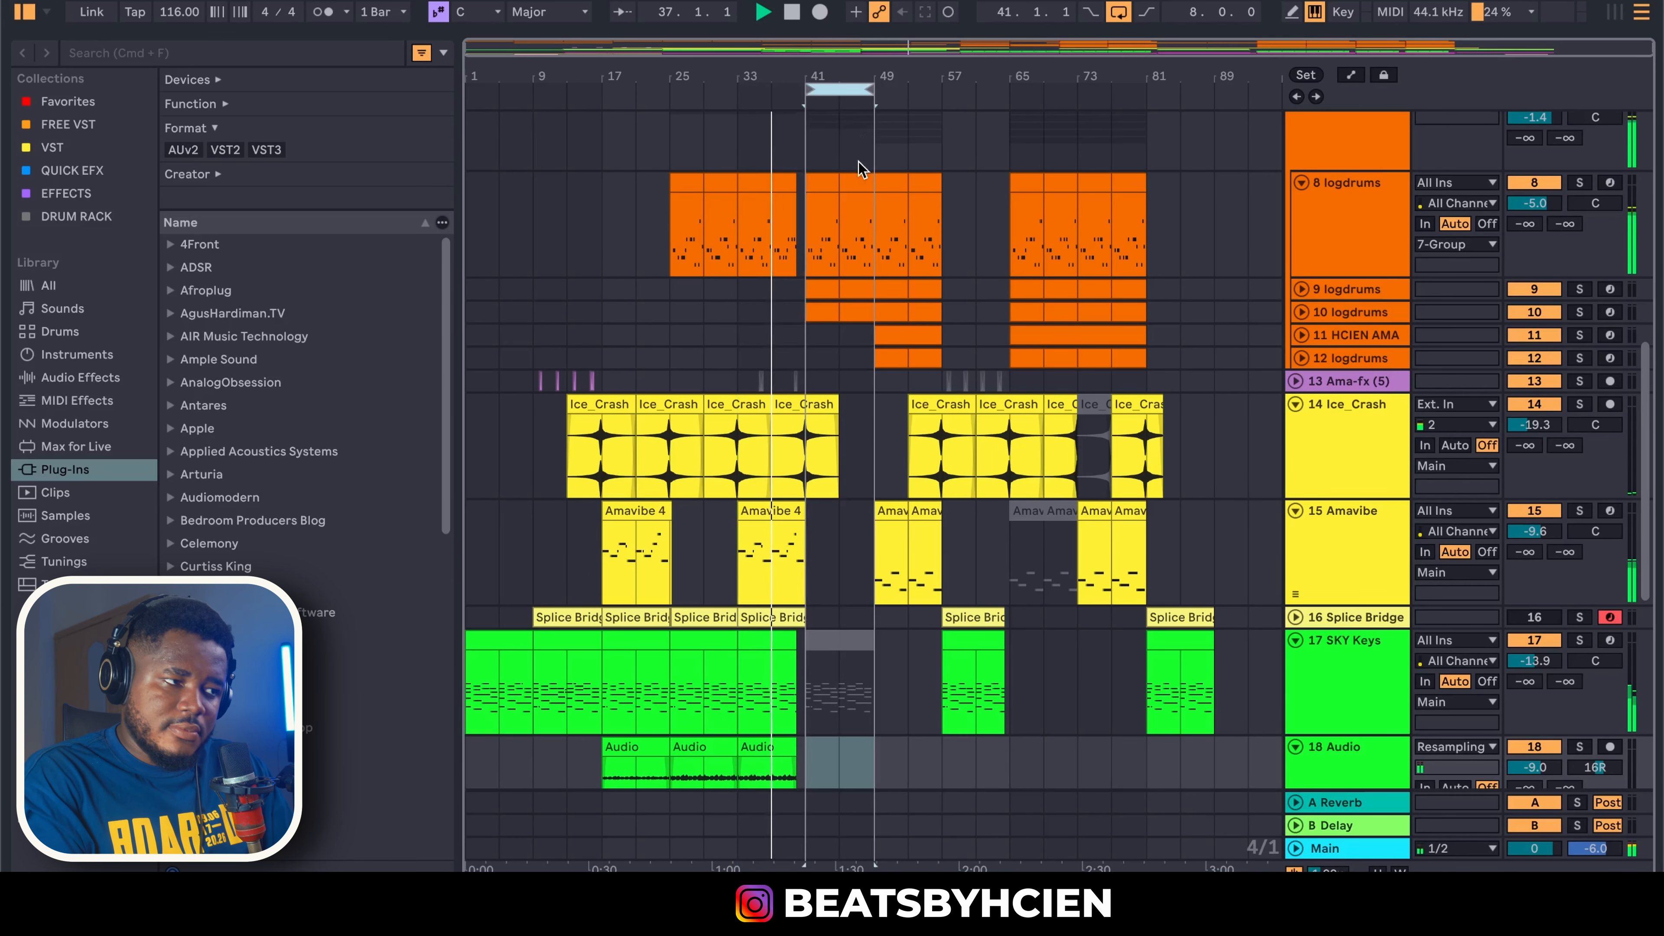
click(1296, 404)
click(1292, 425)
click(1295, 473)
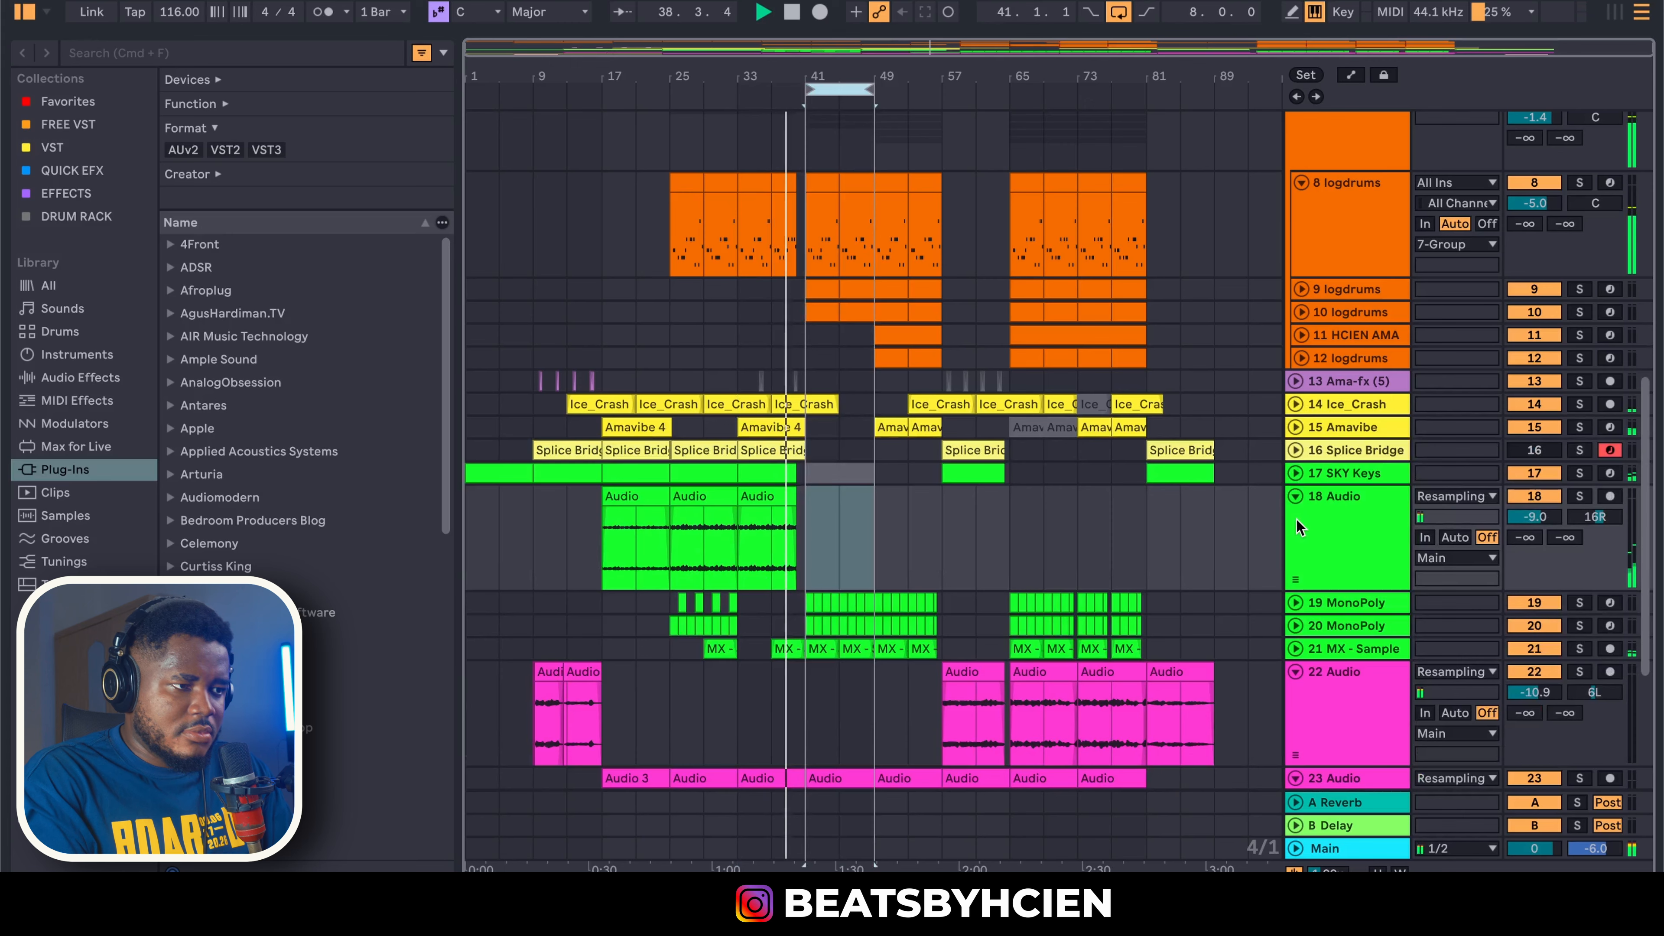
click(1294, 496)
Let playback run into the loop at bars 41 to 49 and look over the track lanes
scroll(1286, 543, down, 3)
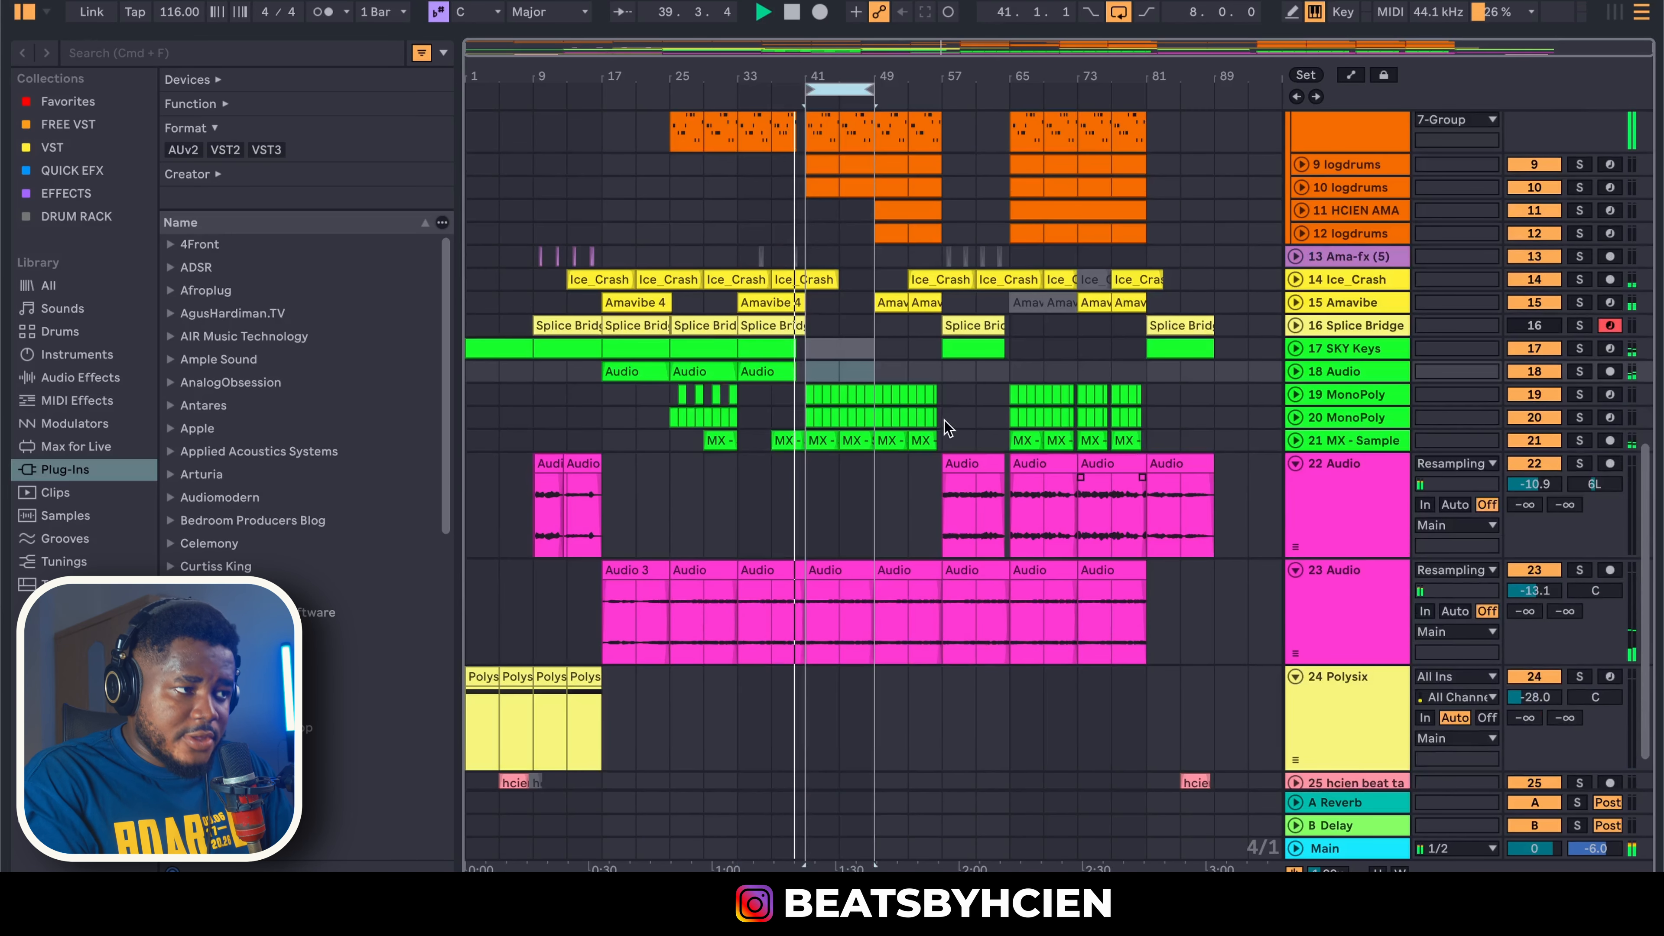
scroll(917, 423, up, 5)
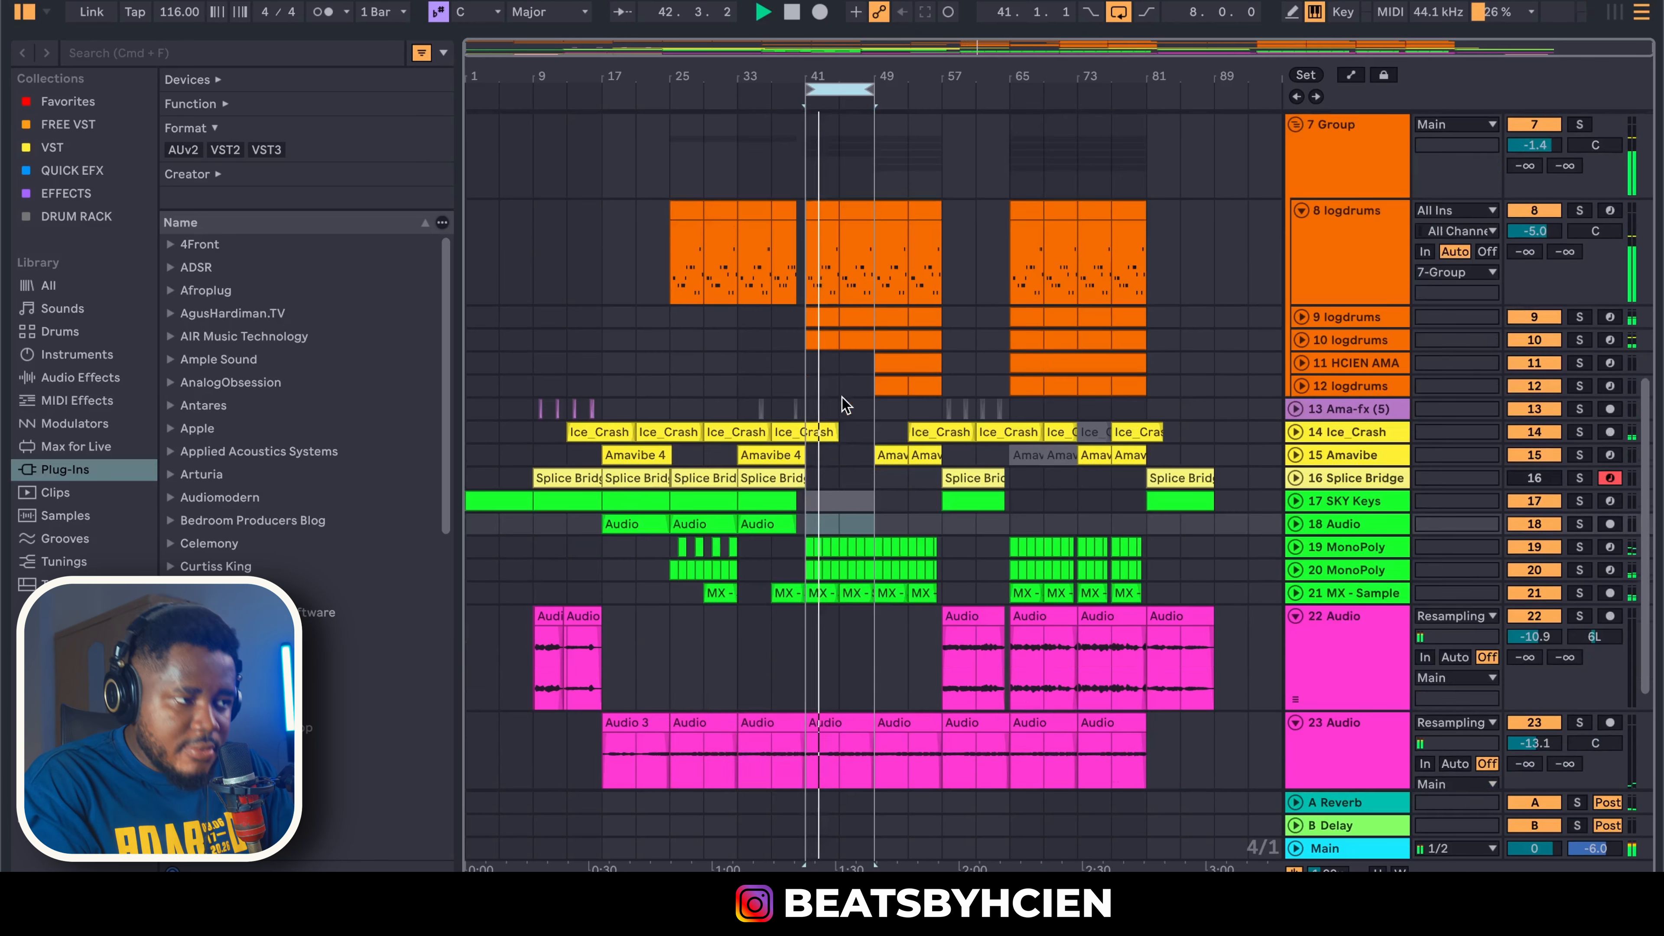
scroll(842, 401, down, 3)
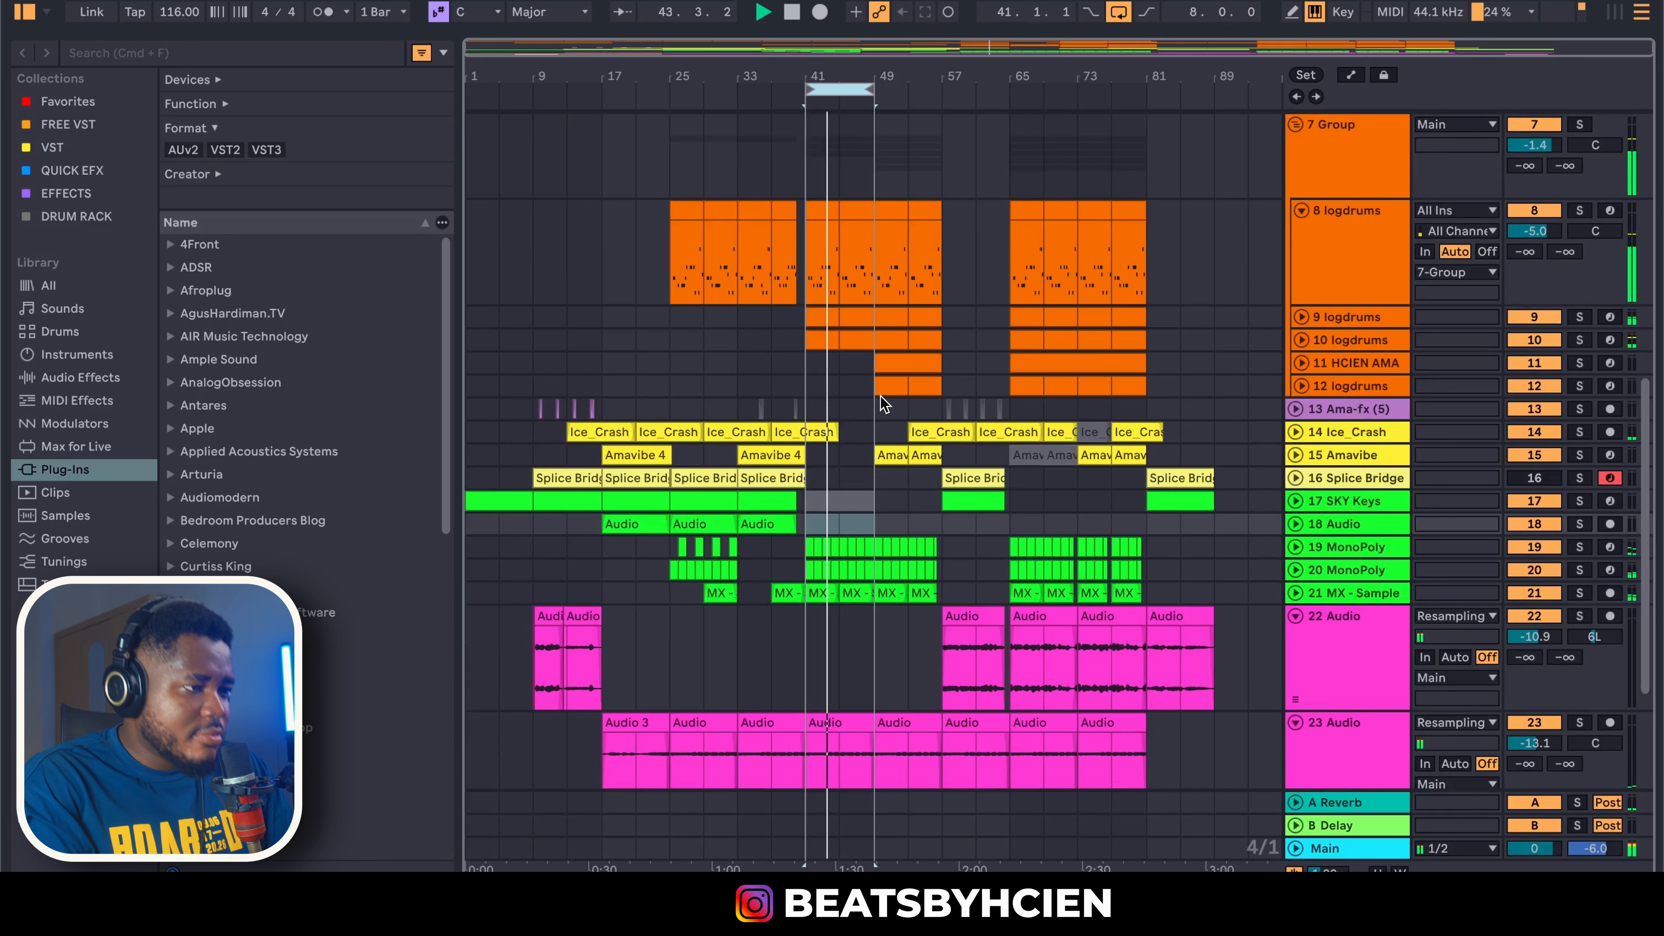
scroll(880, 396, up, 4)
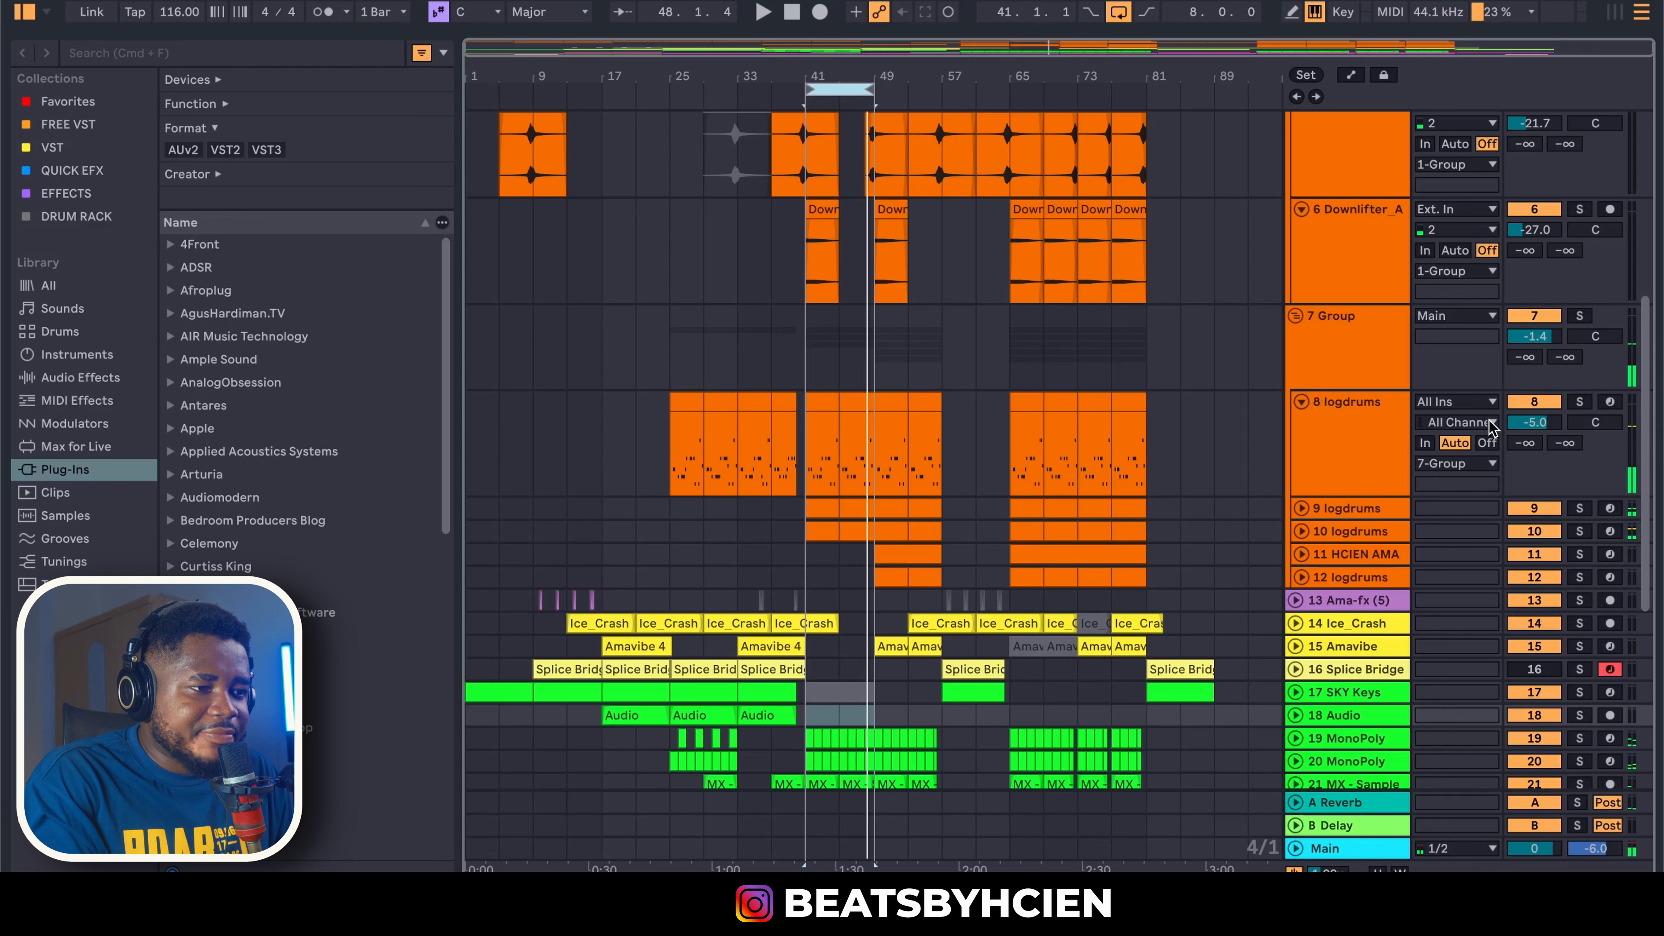
Solo the 8 logdrums track, unfold 9 logdrums, and play the loop from bar 41
click(1578, 403)
click(1300, 508)
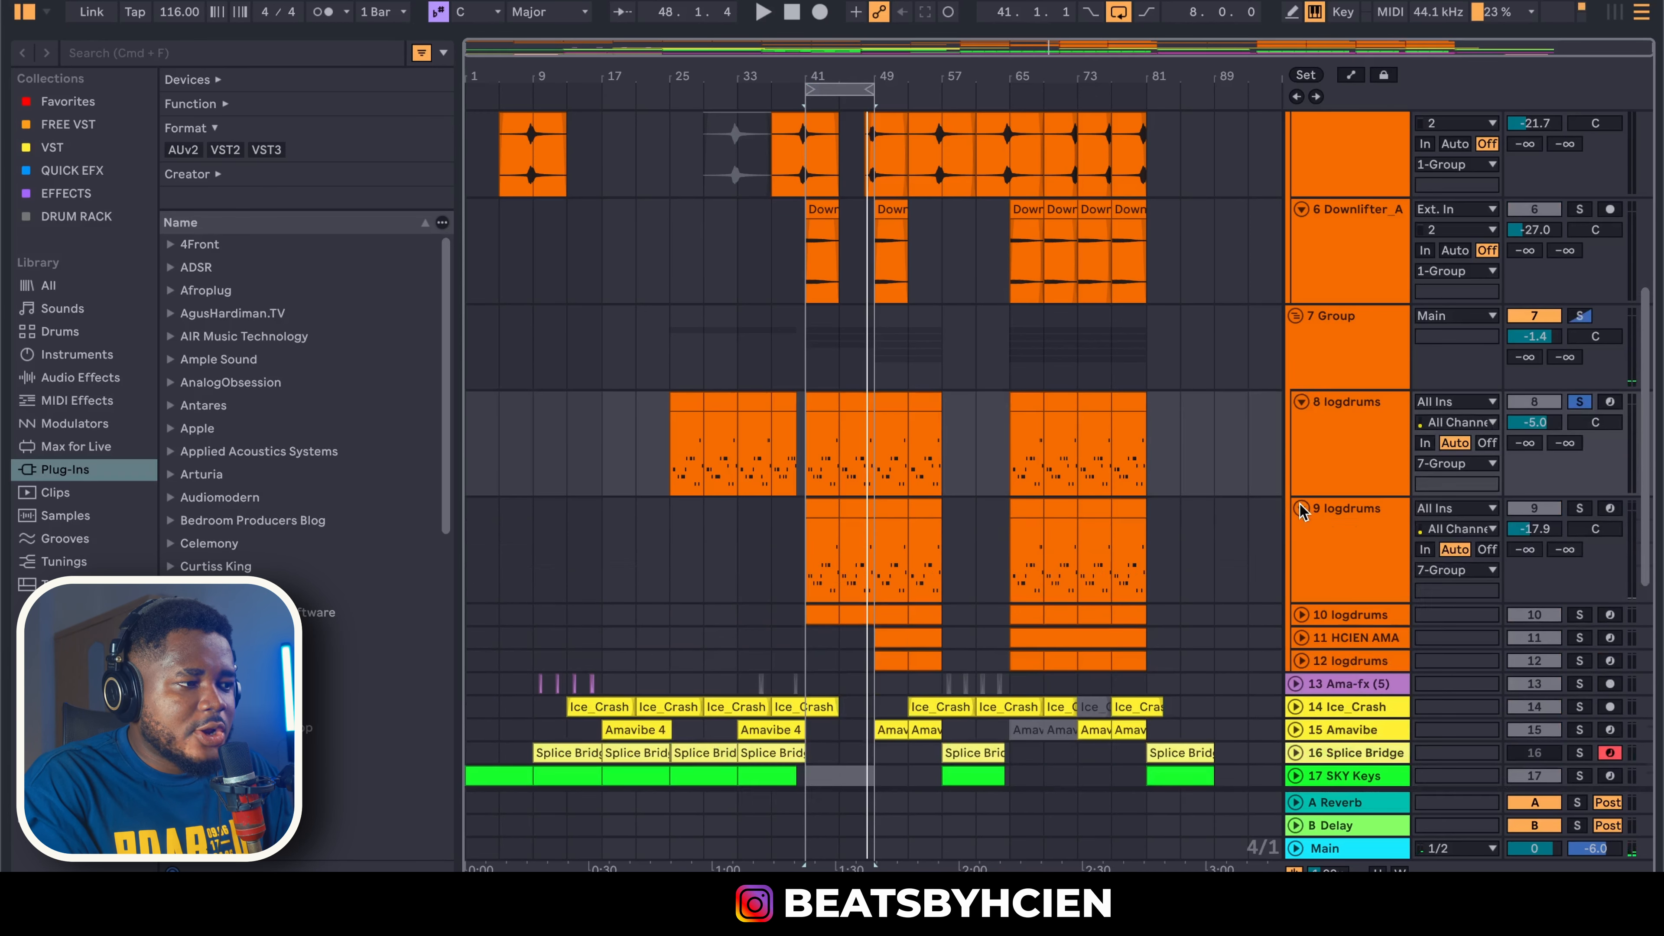
key(space)
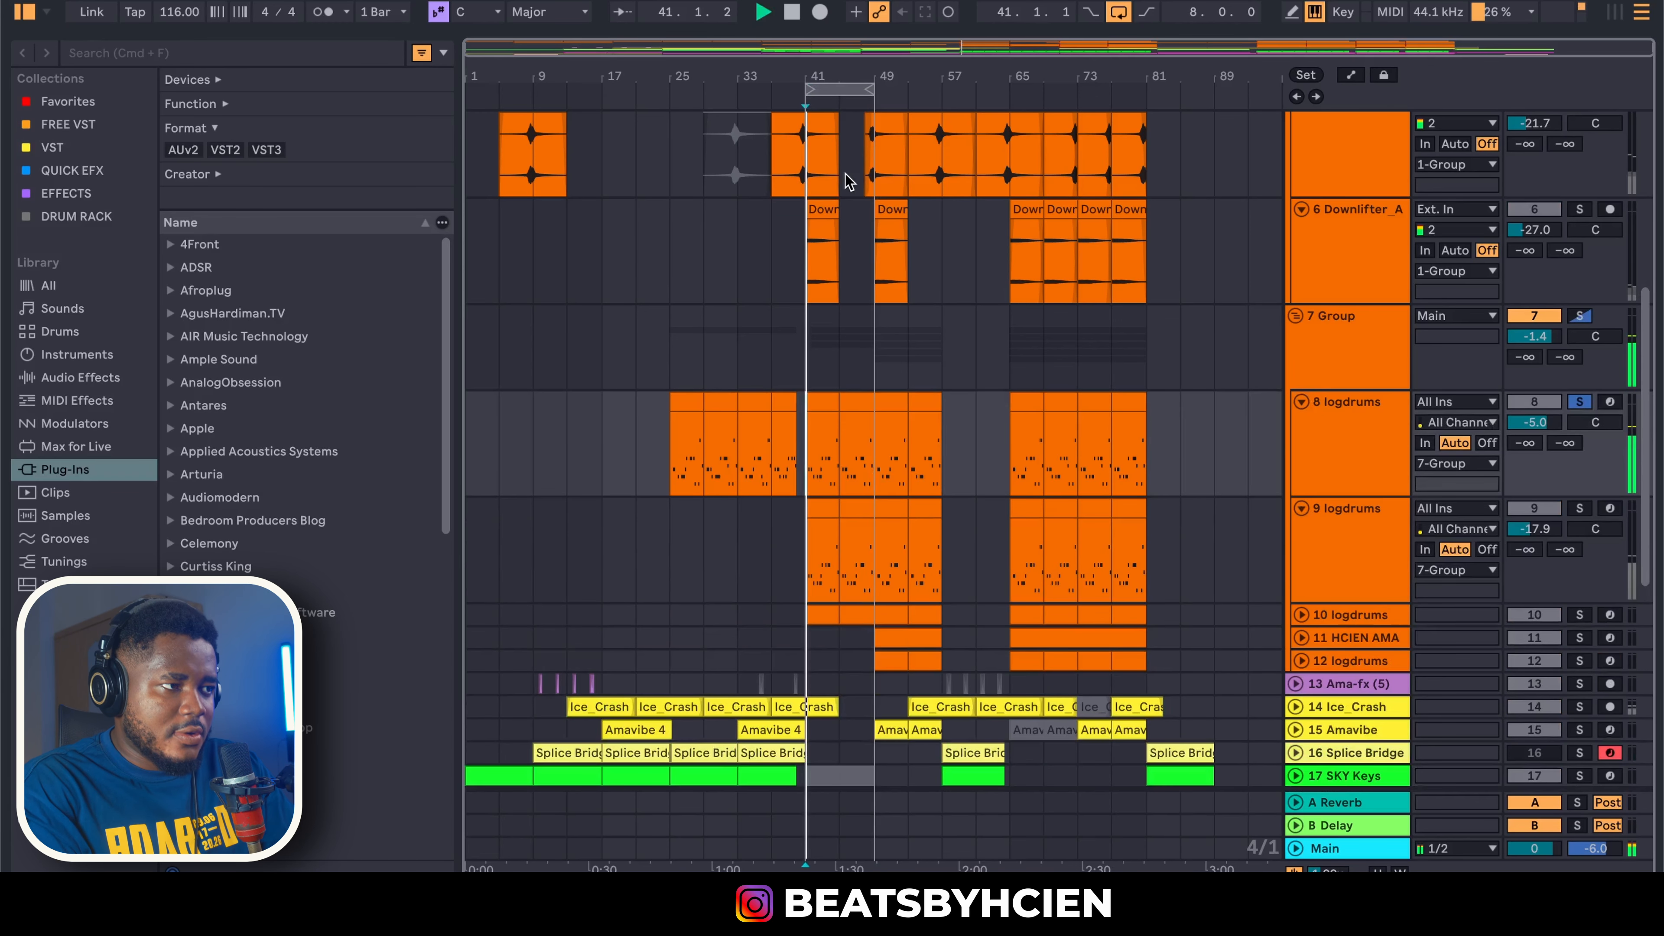
scroll(828, 84, up, 5)
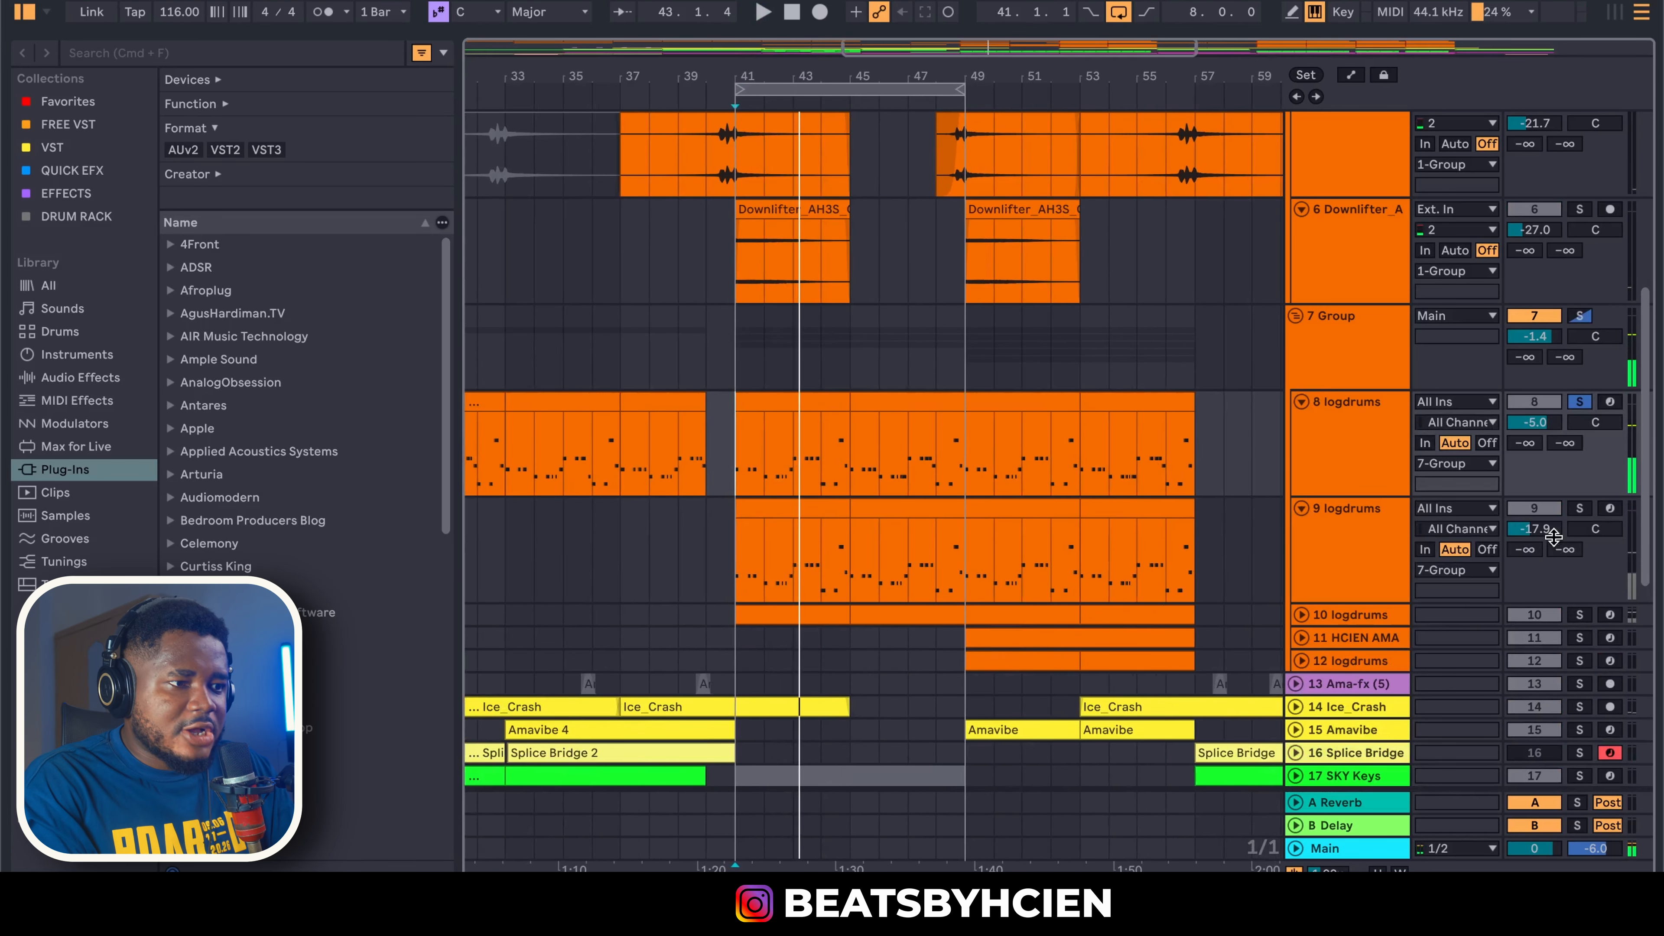
Add the 9 logdrums track to the solo and examine its Afroplug Log Drums instrument, closing the plug-in window again
super+click(1579, 510)
double_click(1381, 551)
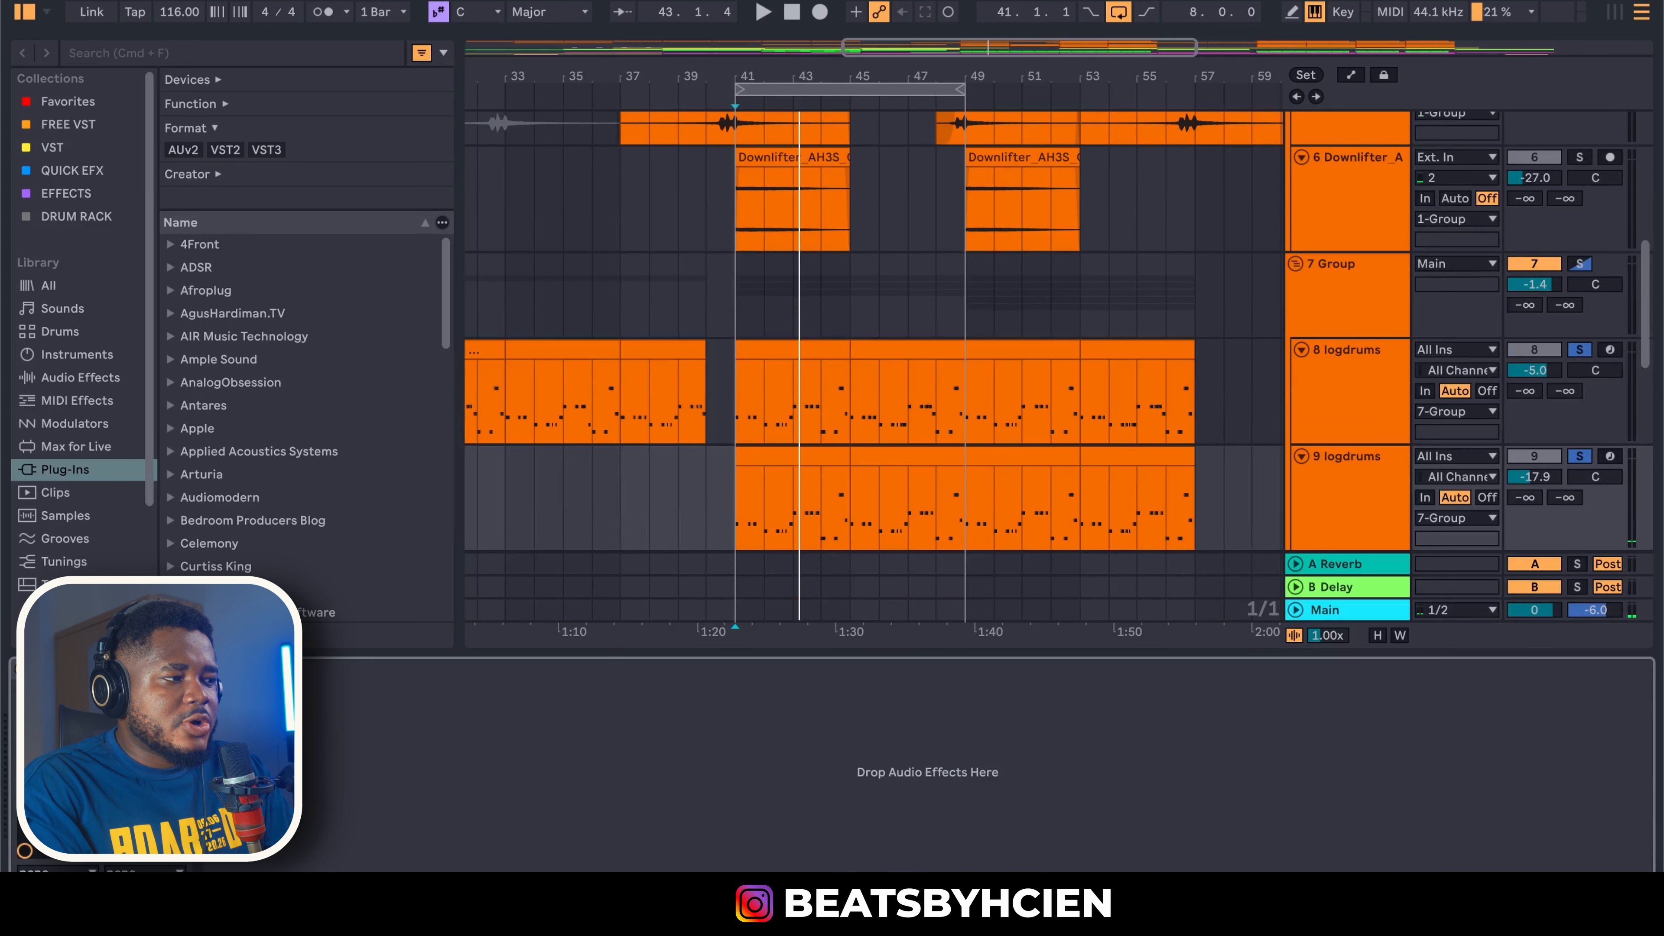
click(52, 669)
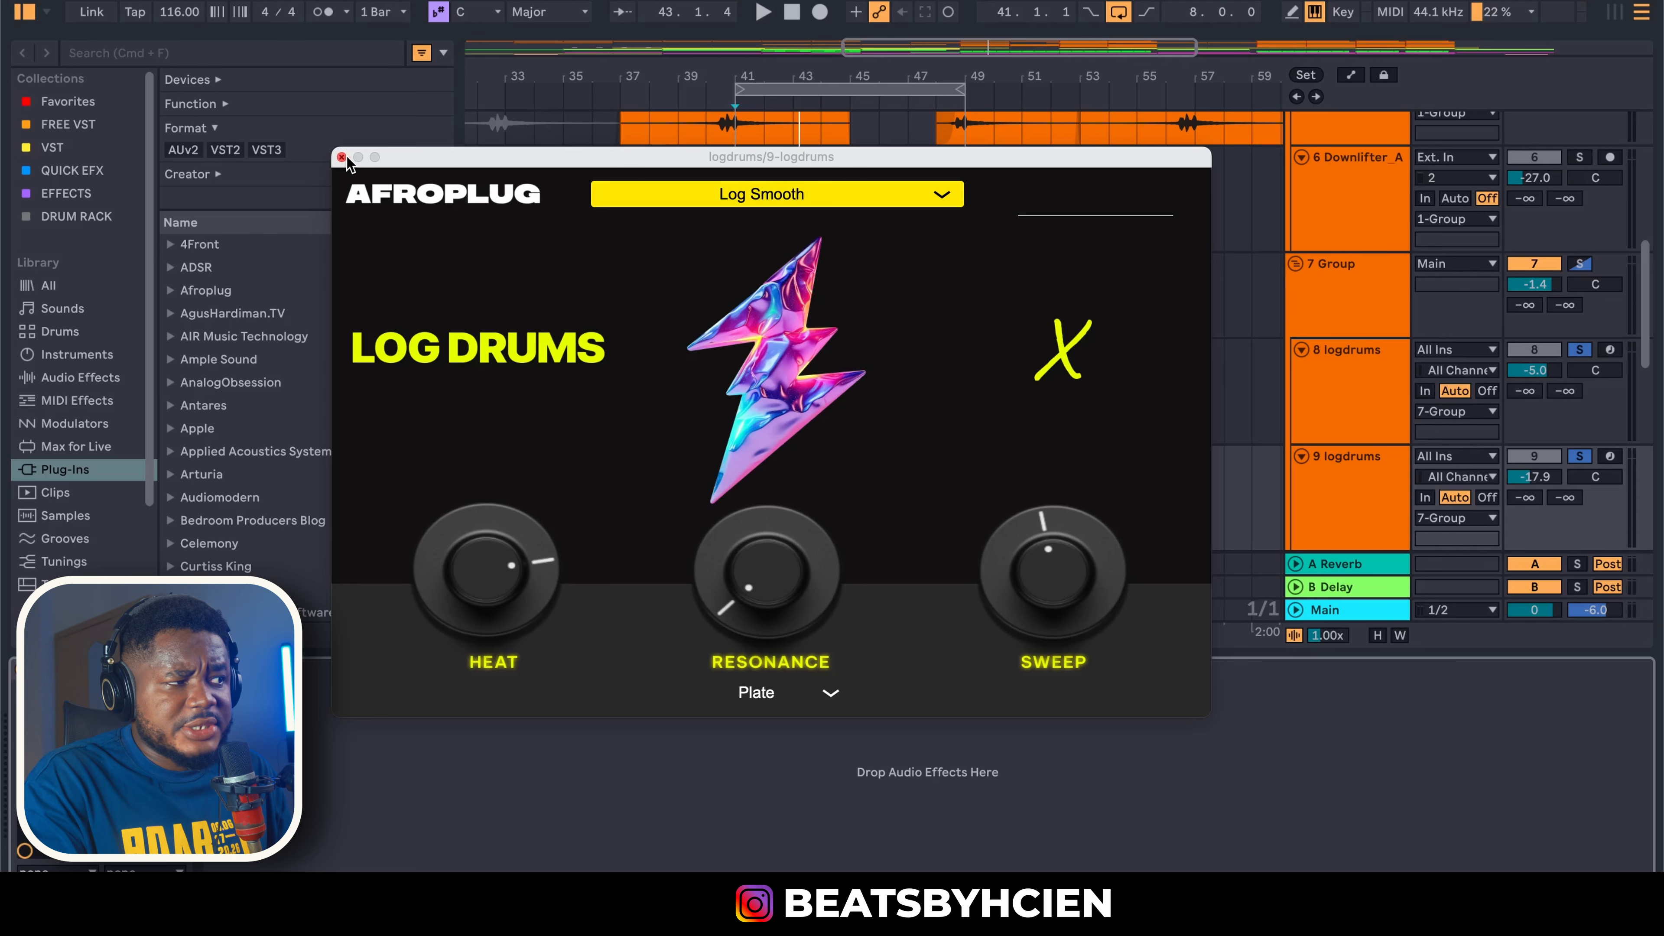
click(341, 157)
Play the soloed 8 and 9 logdrums tracks together from bar 41 and close the device view
click(741, 524)
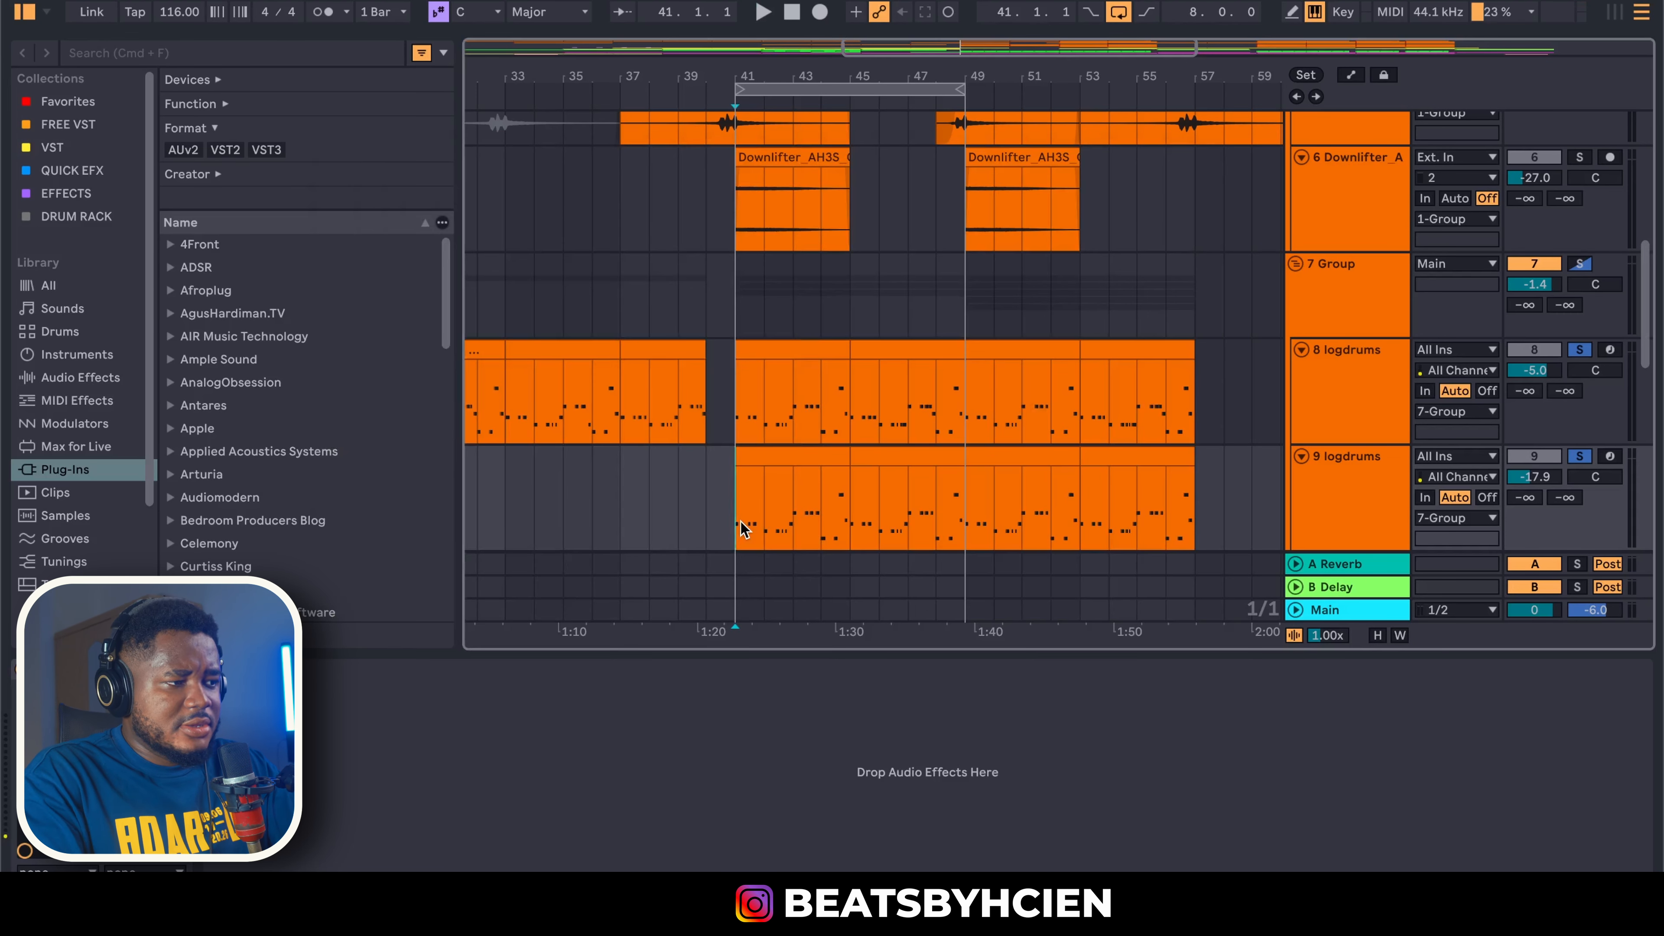
key(space)
drag(889, 652, 891, 763)
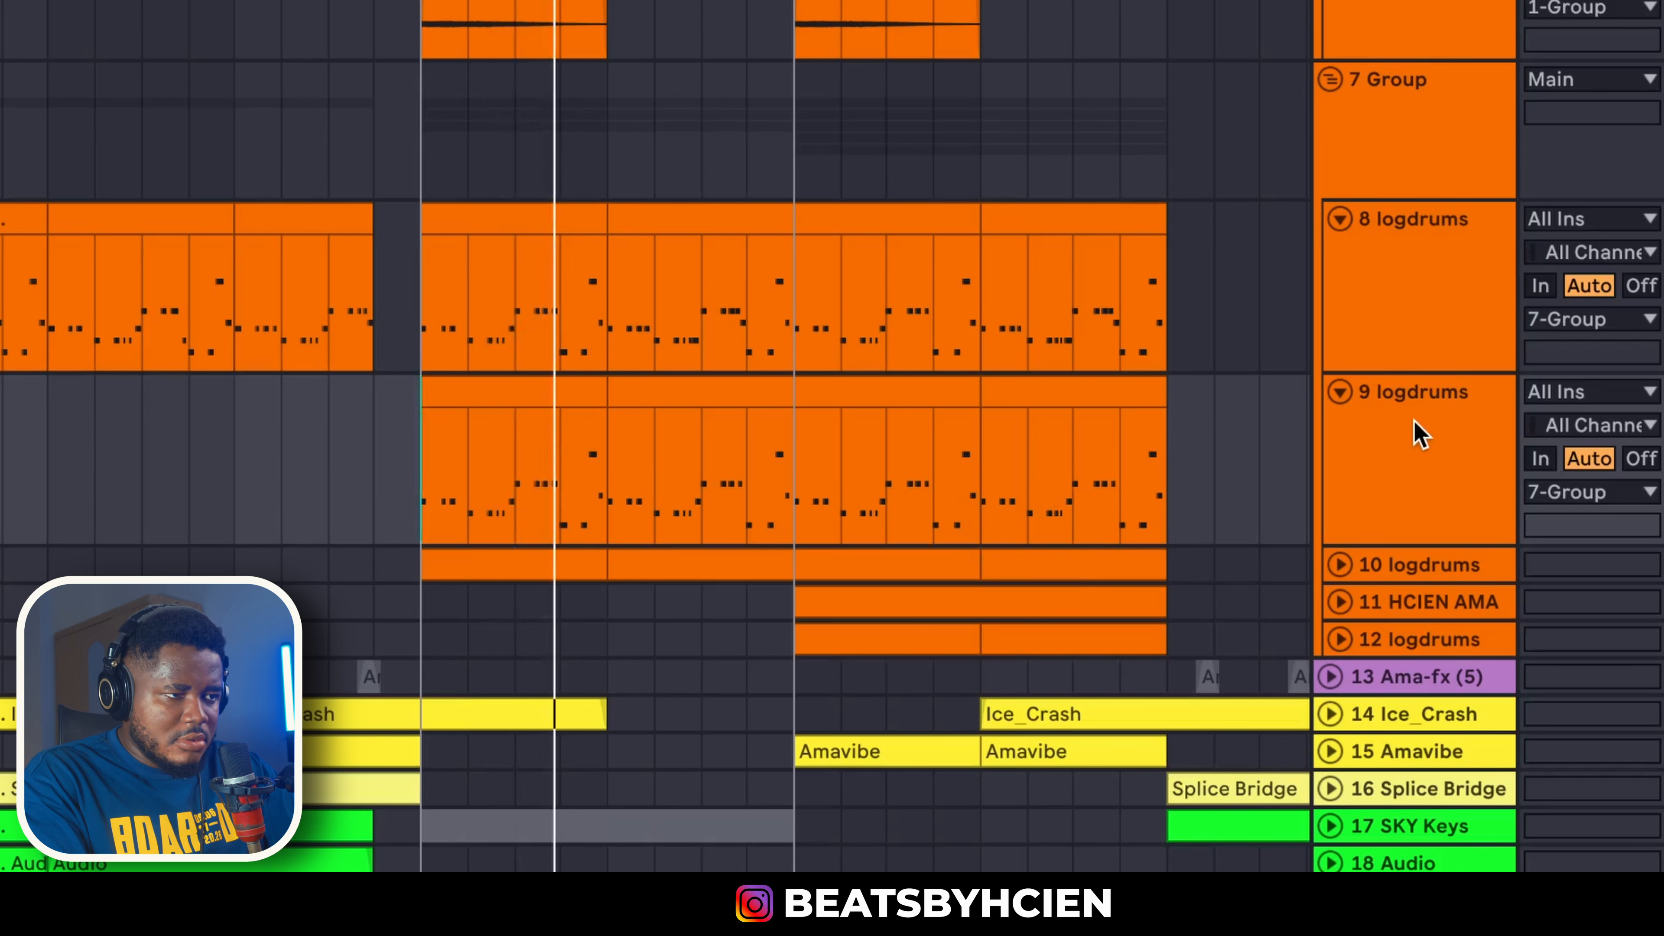
Fold the 8 and 9 logdrums tracks, and unfold 10 logdrums and add it to the solo
click(1339, 218)
click(1338, 256)
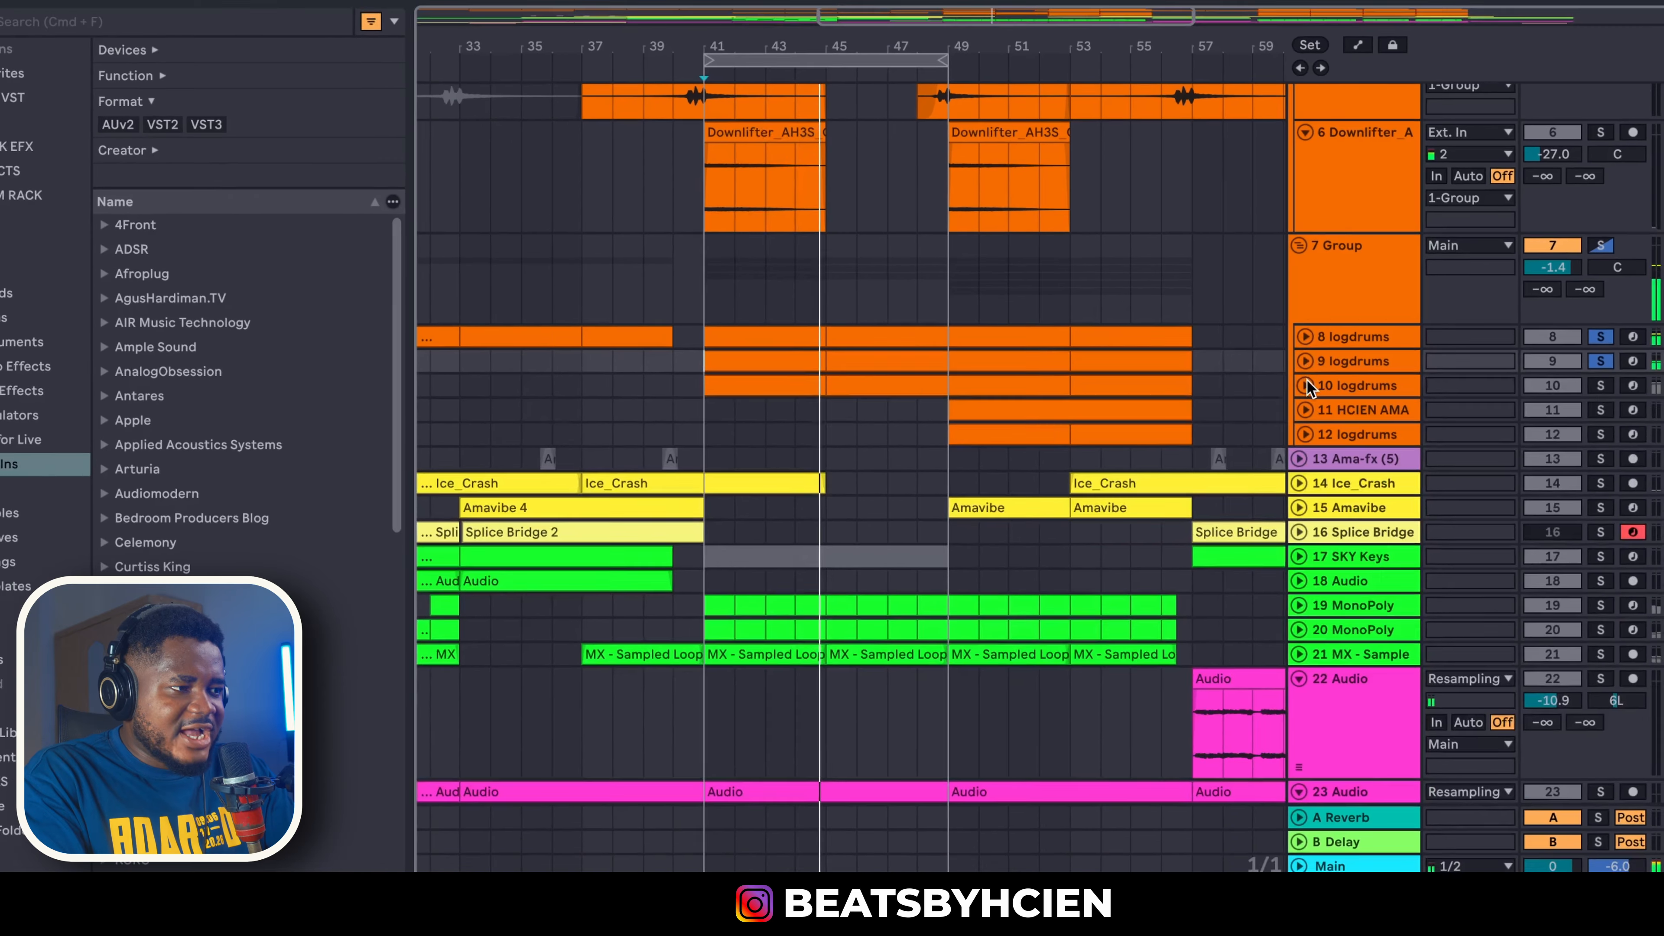
click(1338, 293)
click(1569, 405)
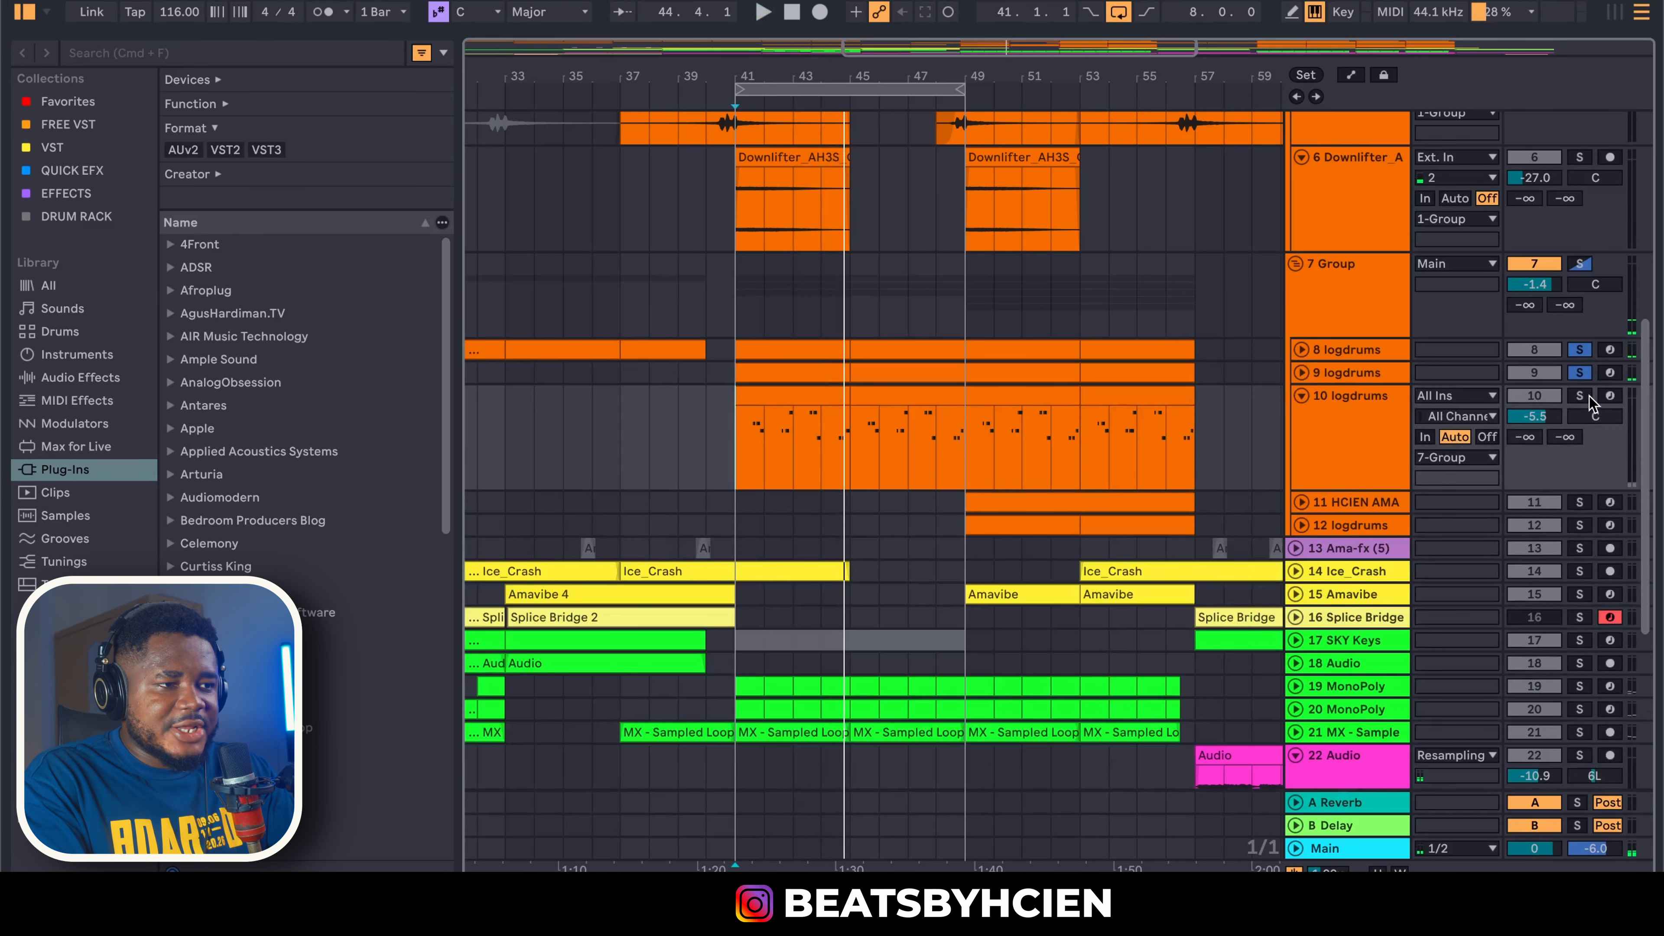
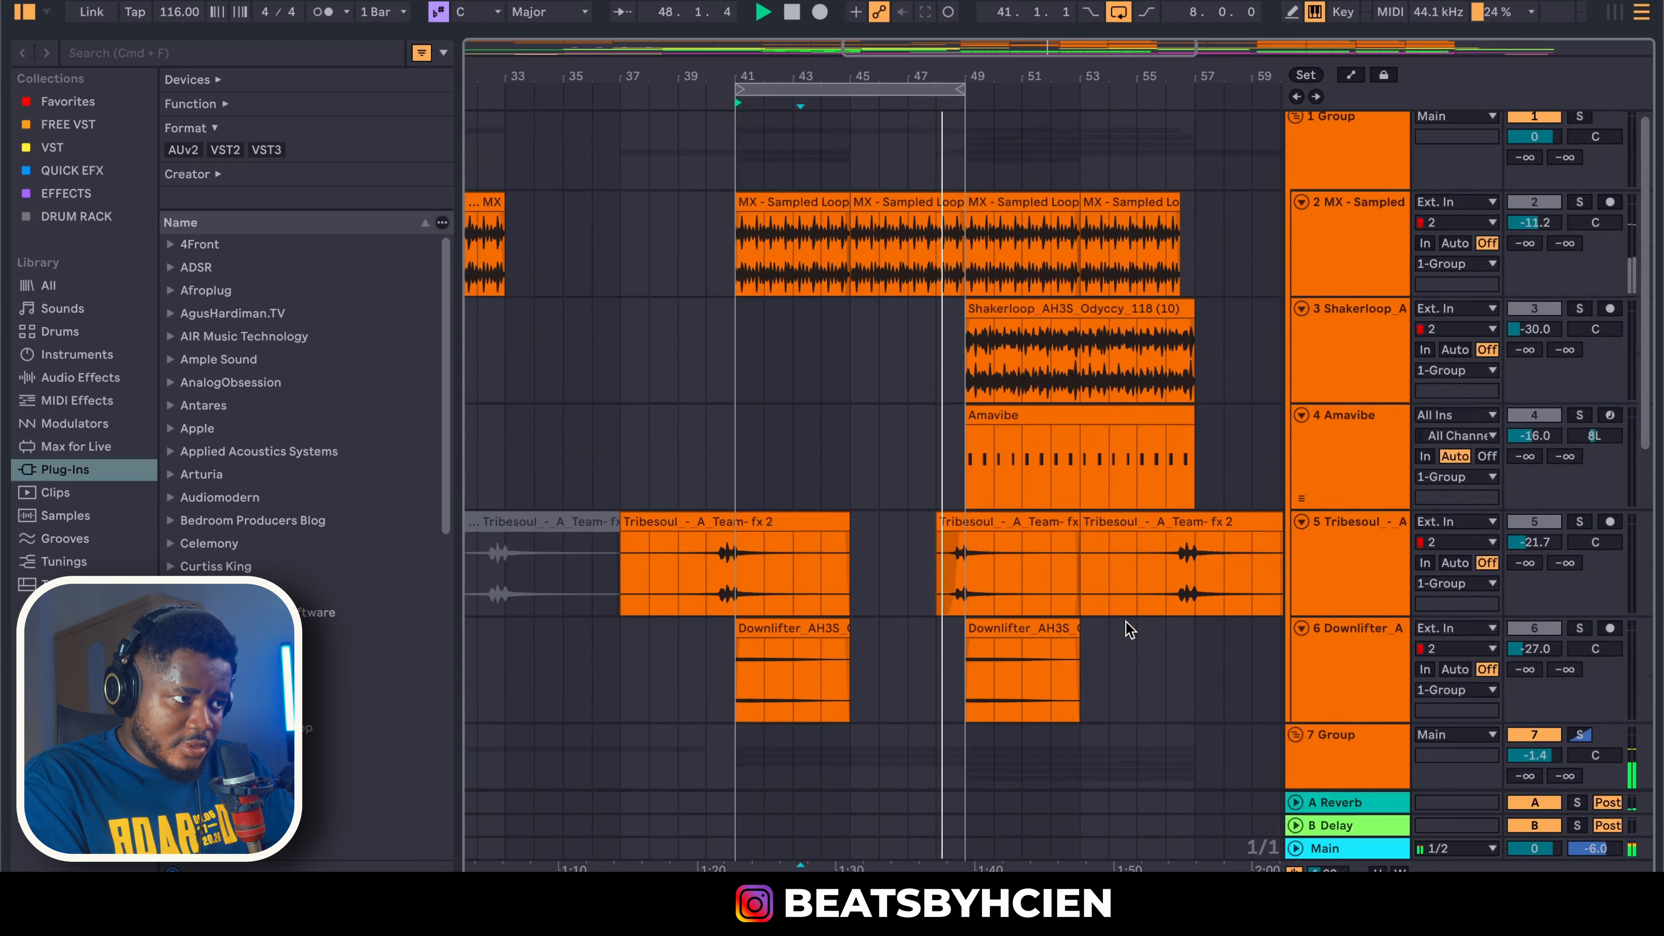
Add the 2 MX - Sampled track to the solo and look over the percussion and logdrums lanes during playback
click(1580, 203)
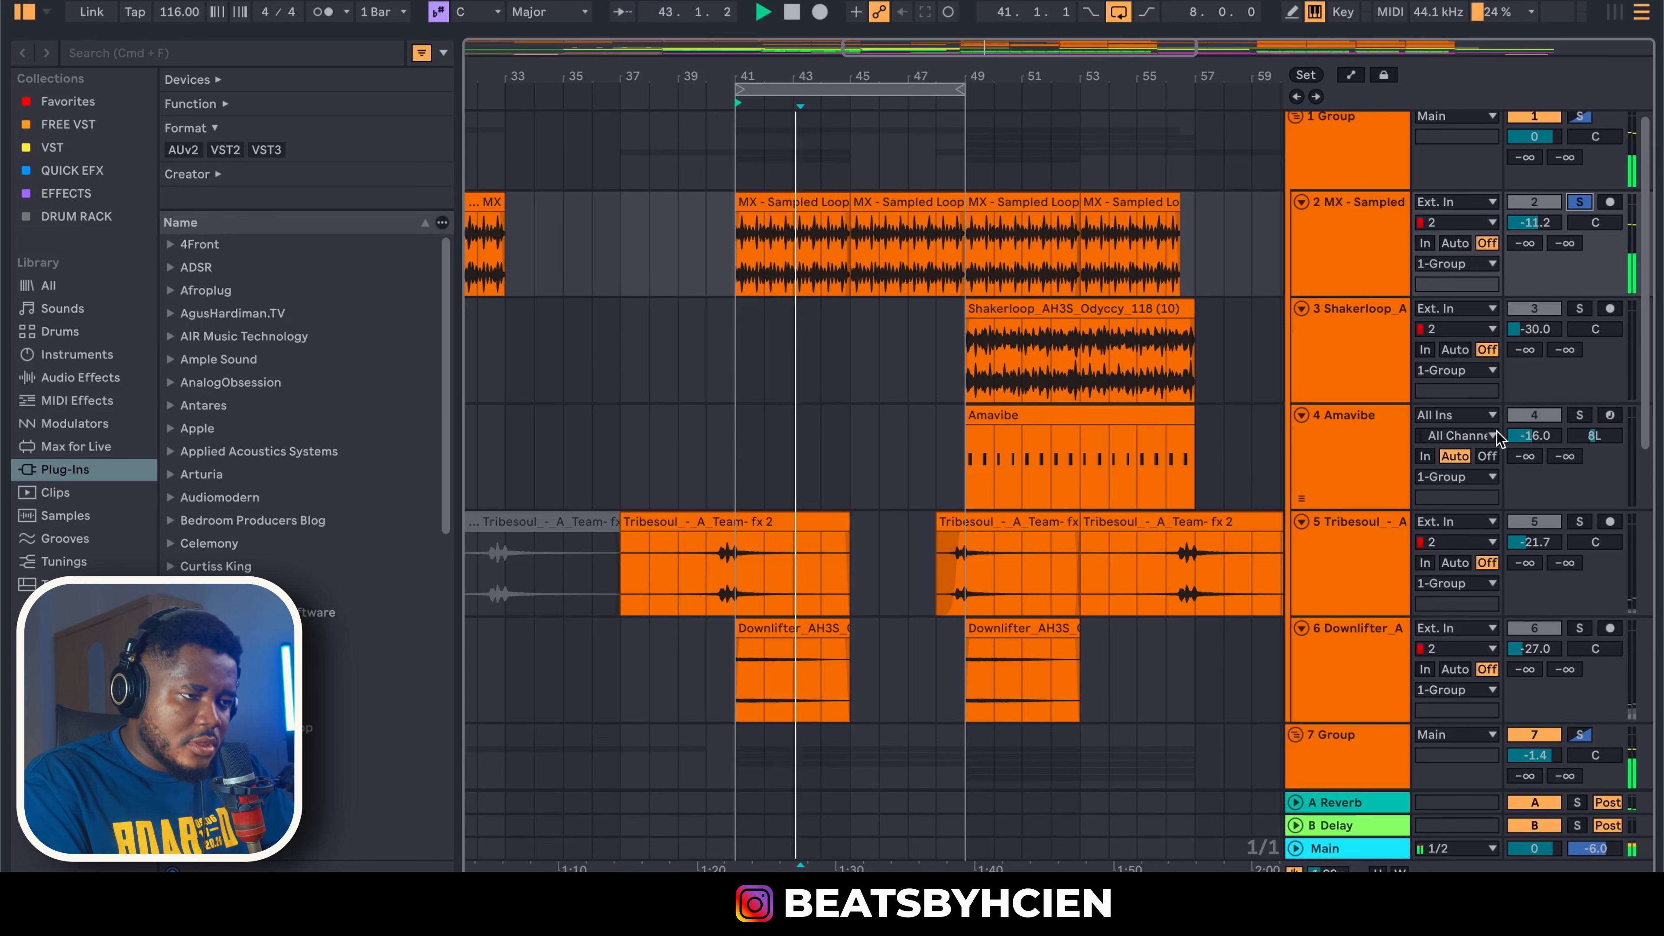
scroll(1245, 479, down, 5)
scroll(1237, 485, up, 5)
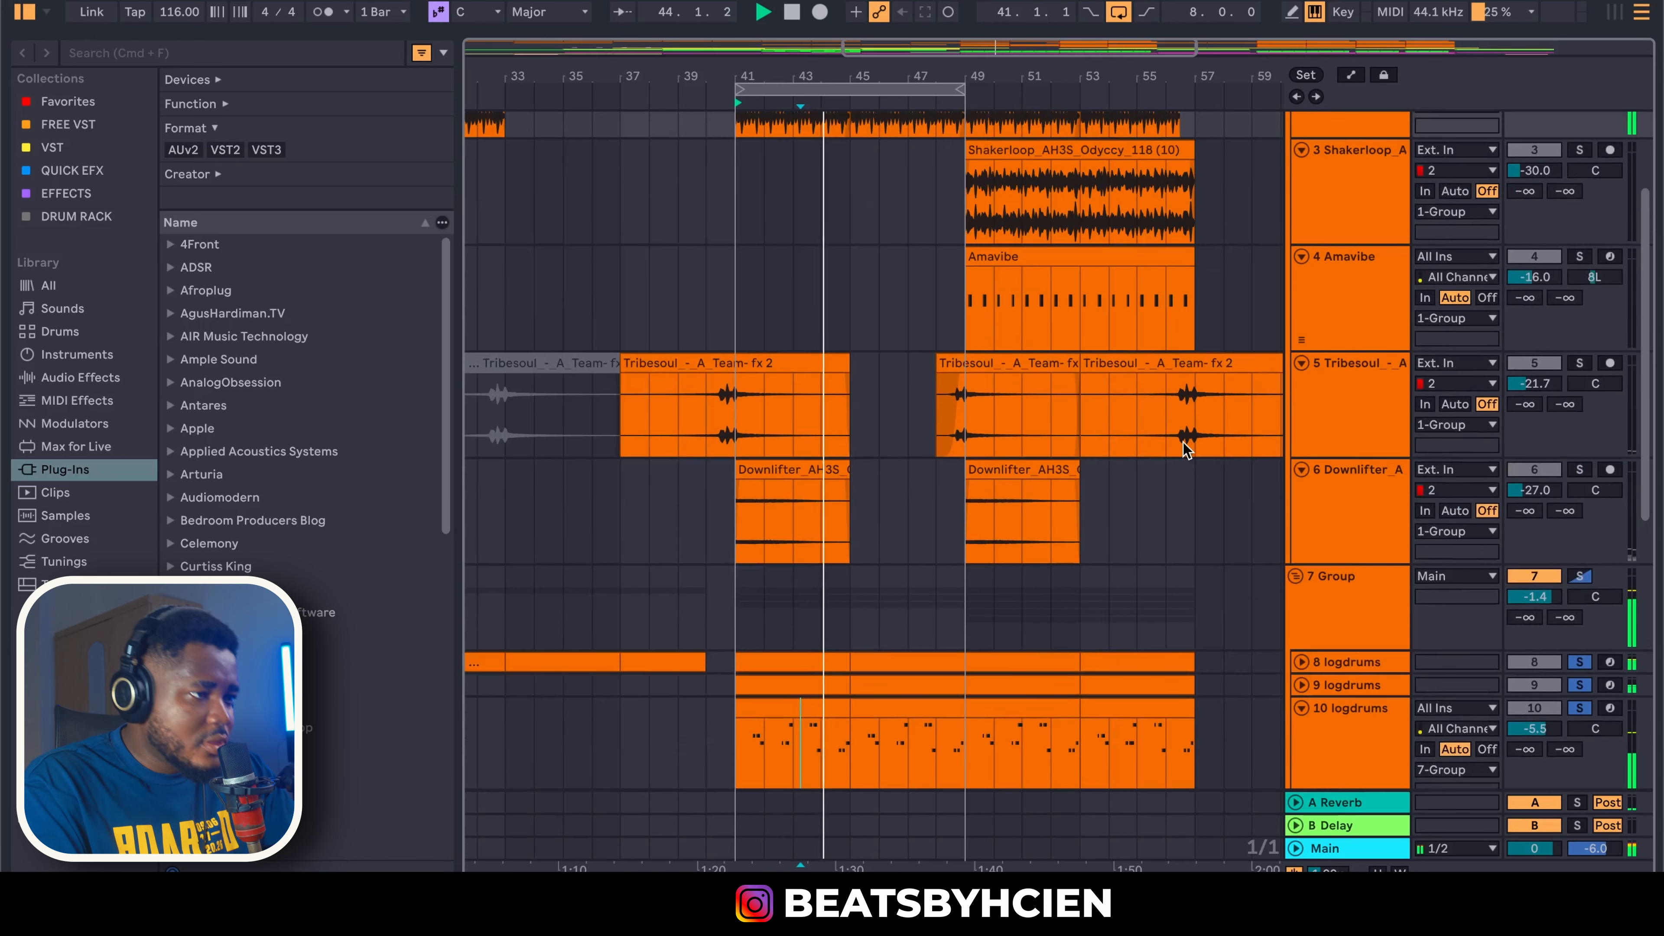
scroll(1223, 609, down, 3)
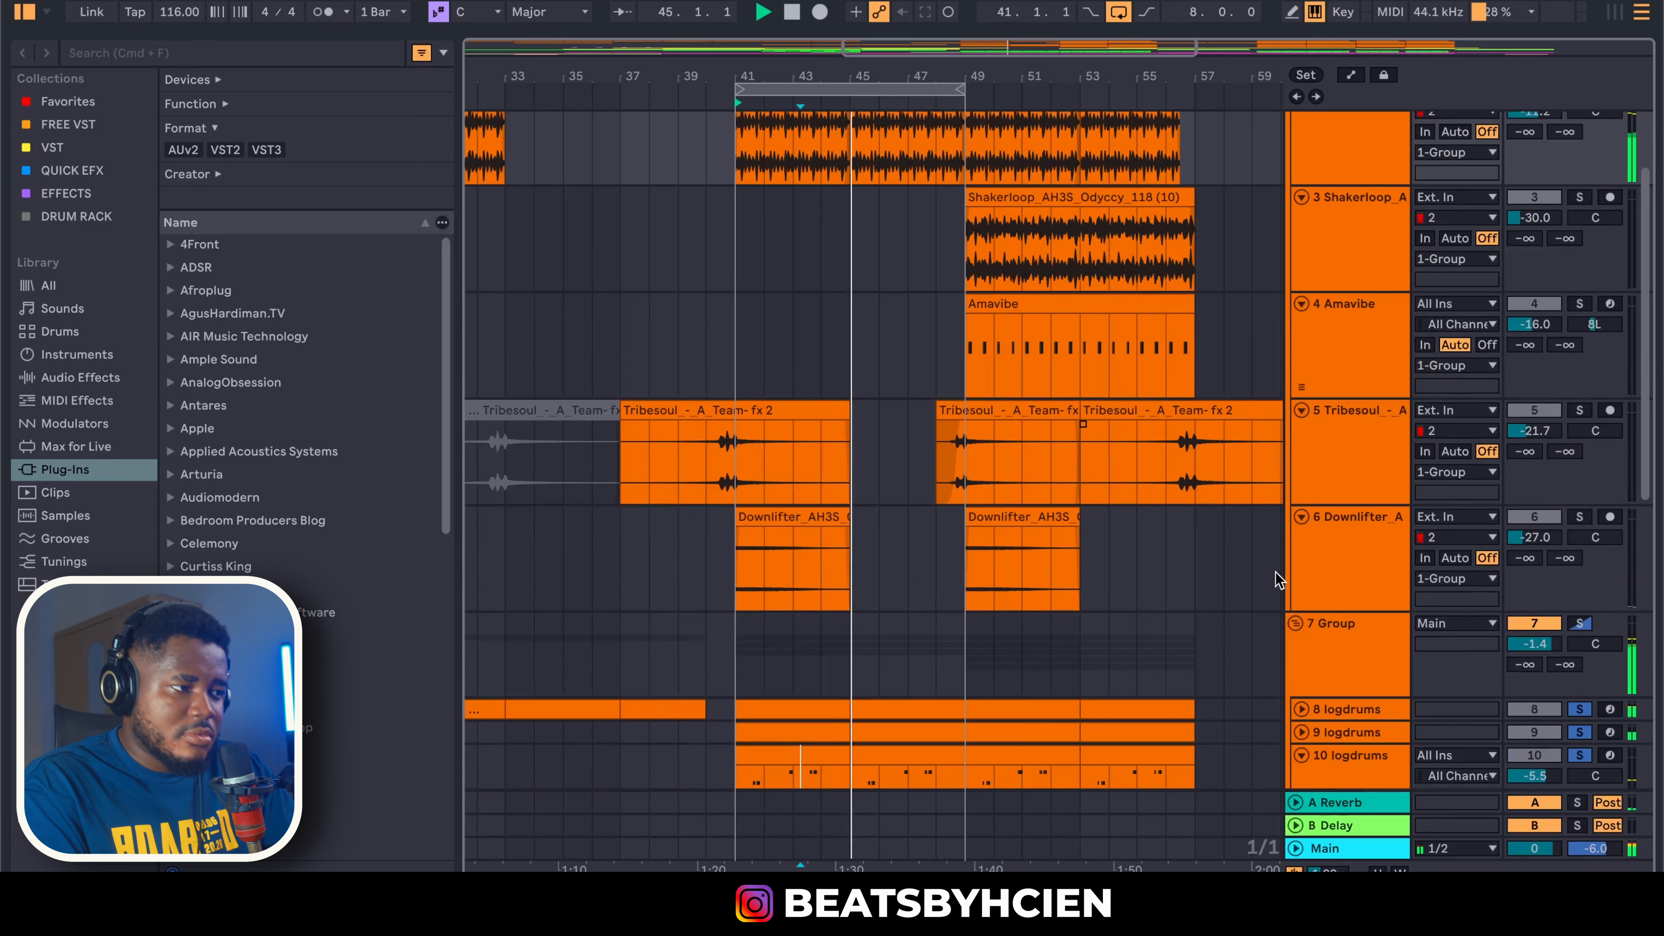
click(1300, 410)
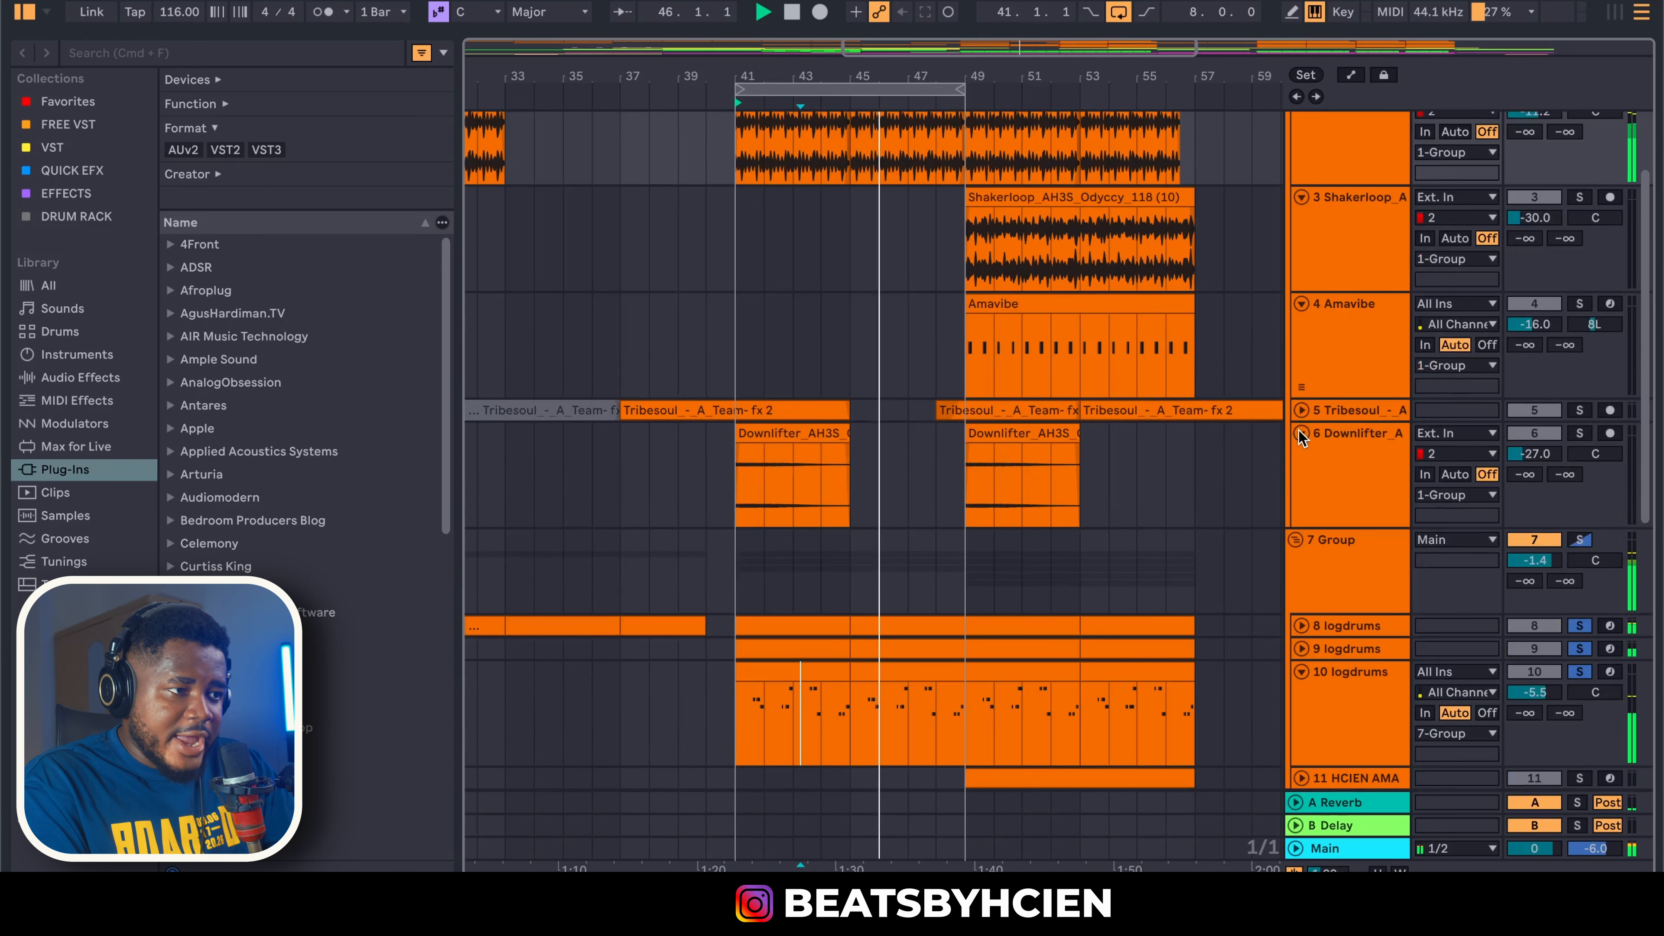
click(1302, 432)
click(1301, 410)
click(1302, 516)
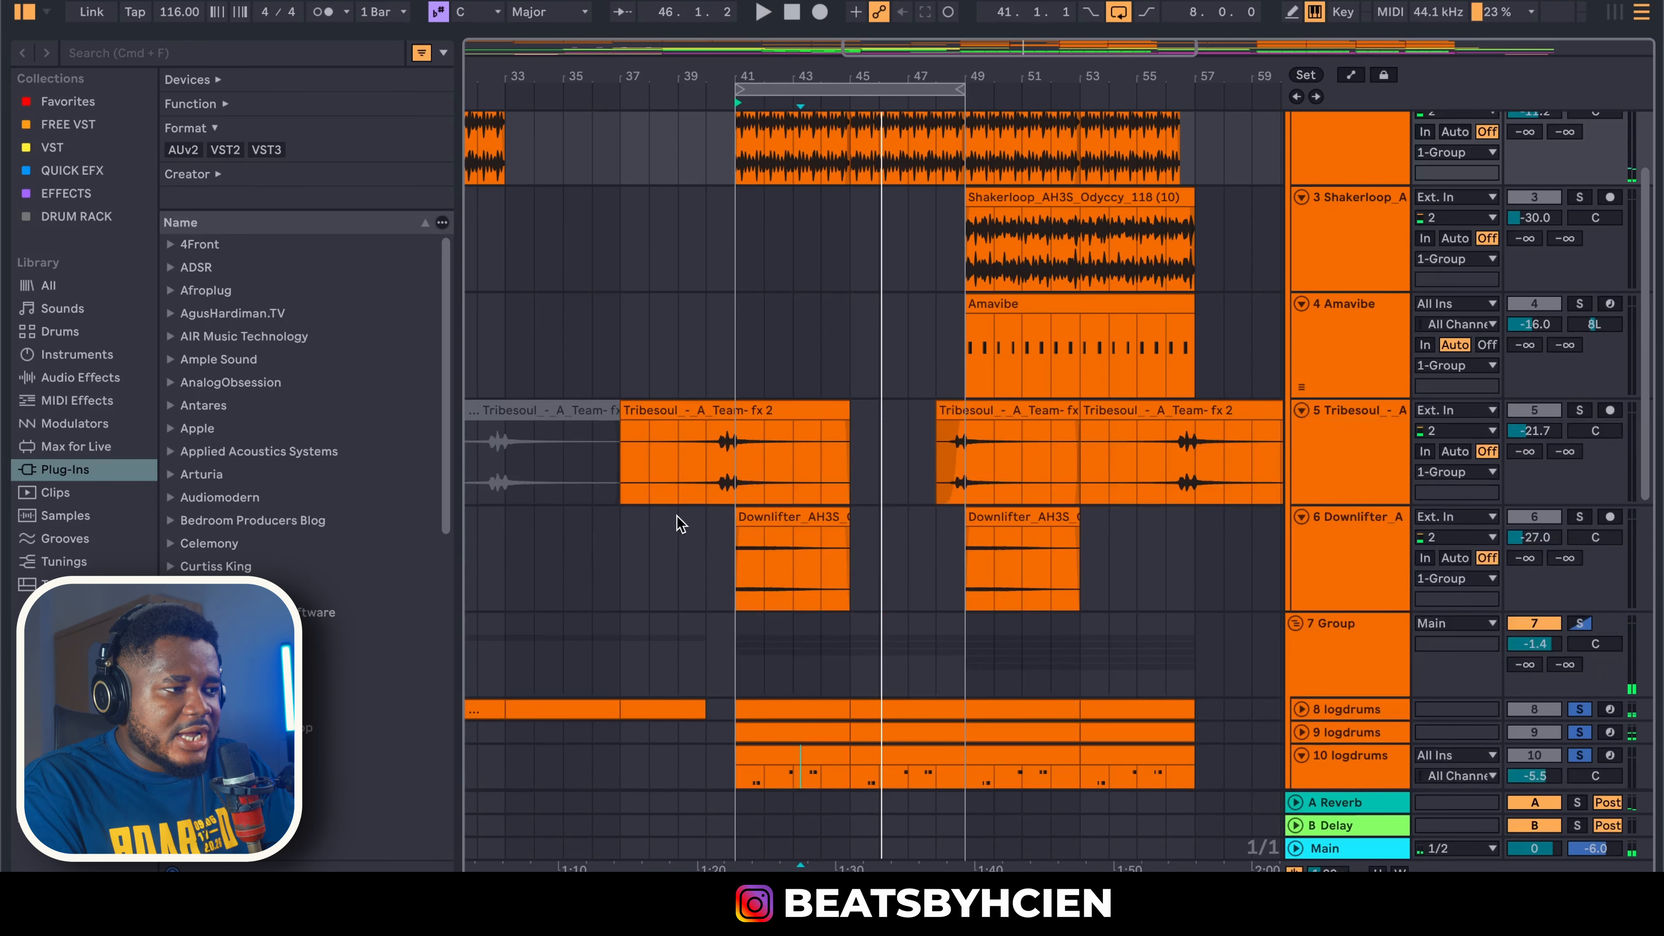
Move the loop to bars 49 to 57, and play from bar 47 with the 5 Tribesoul track added to the solo
drag(652, 558, 1062, 477)
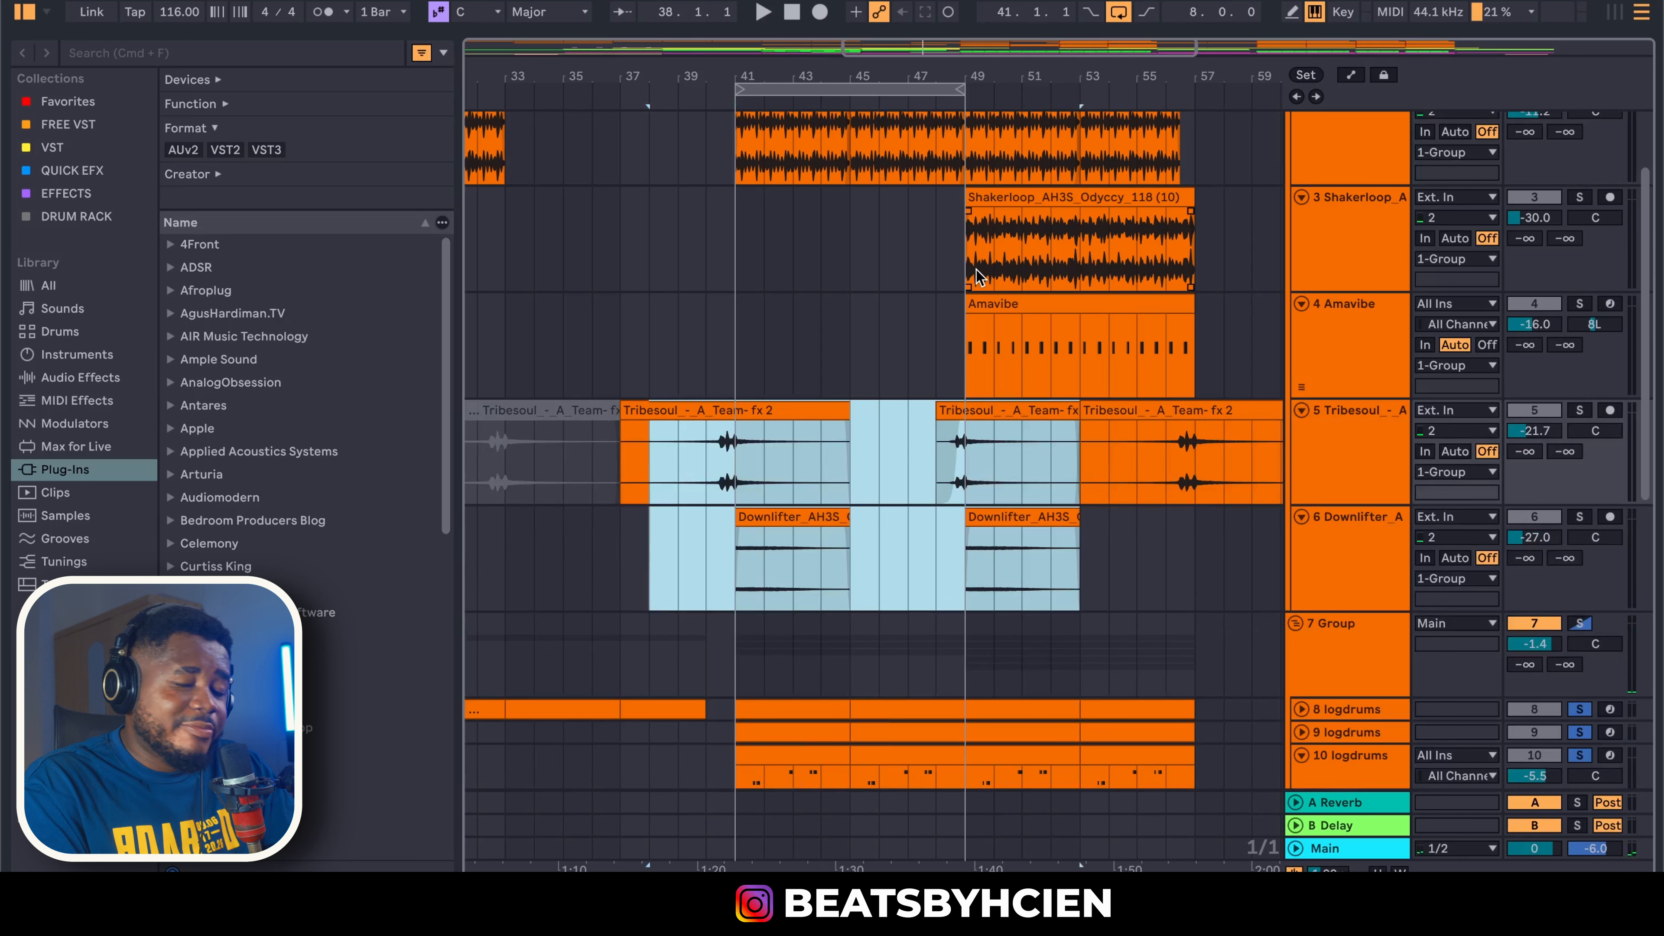
click(936, 283)
key(space)
drag(915, 89, 1152, 101)
click(909, 365)
key(space)
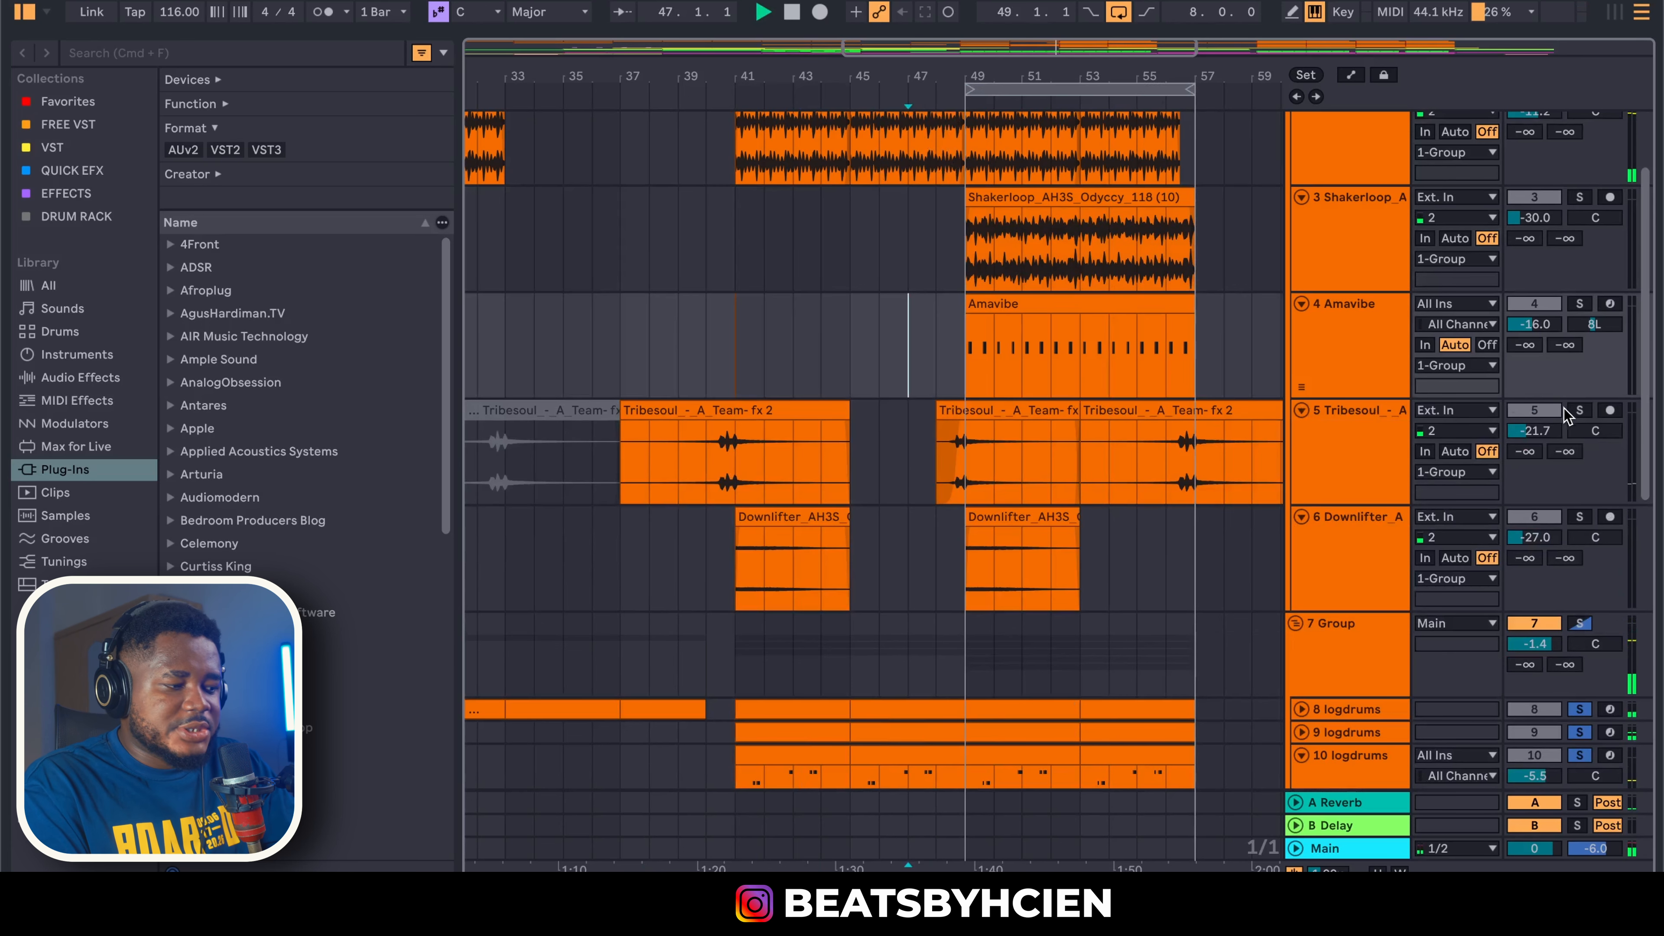
click(1579, 410)
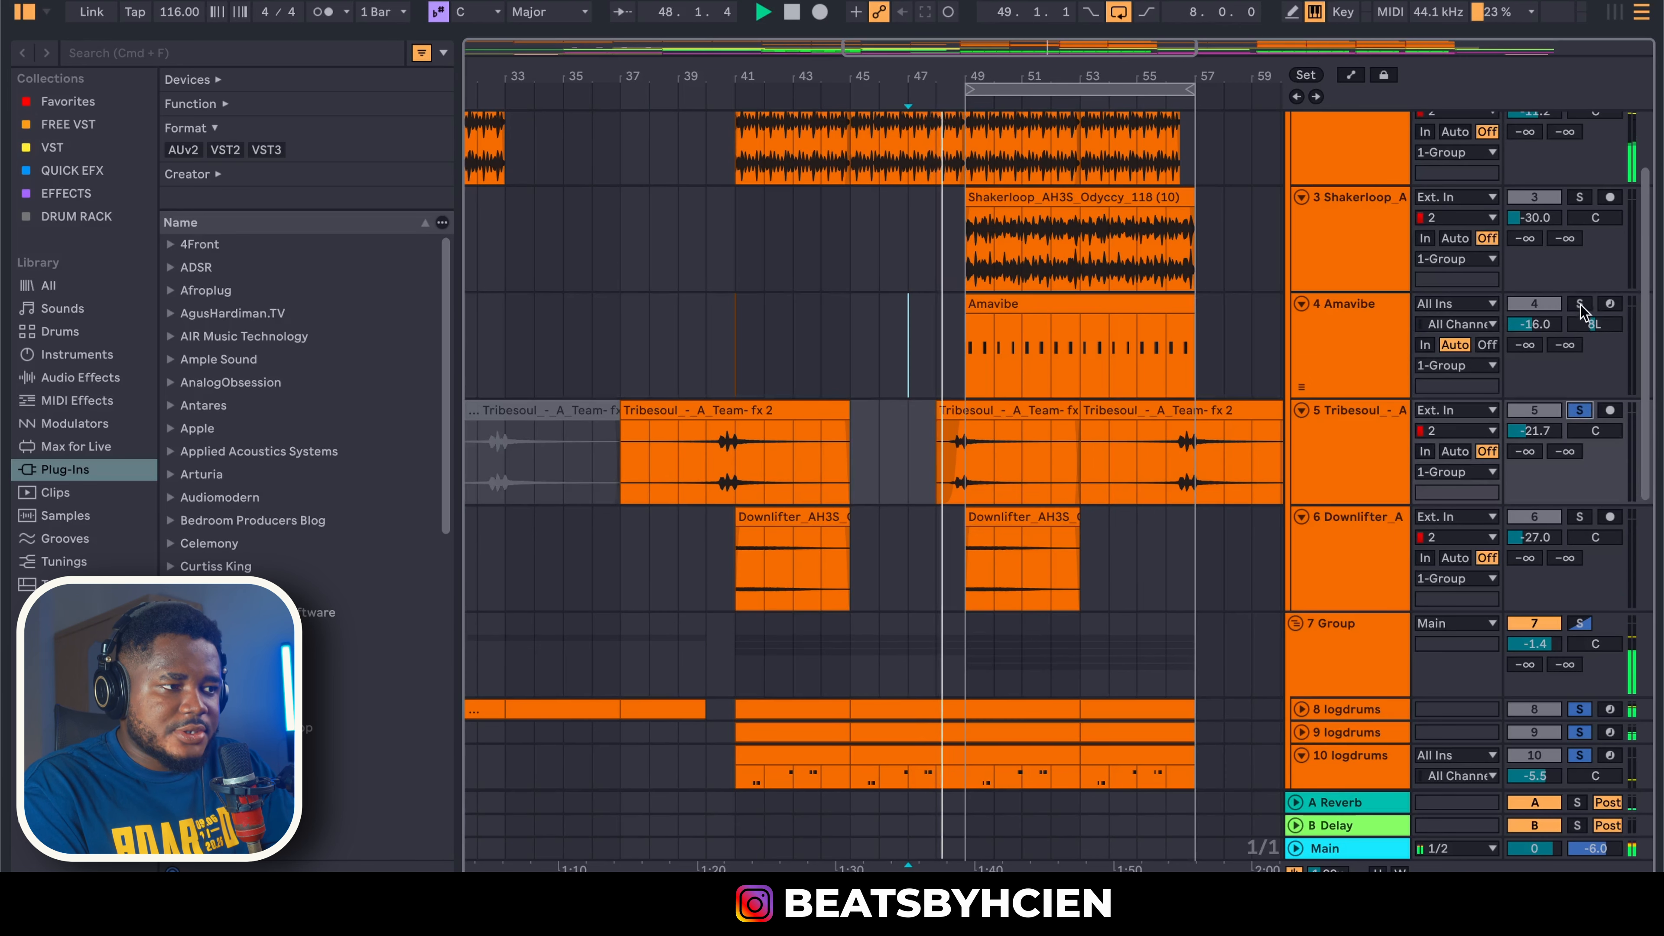
Add the 6 Downlifter track to the solo and look over the percussion and logdrums lanes during playback
click(1581, 515)
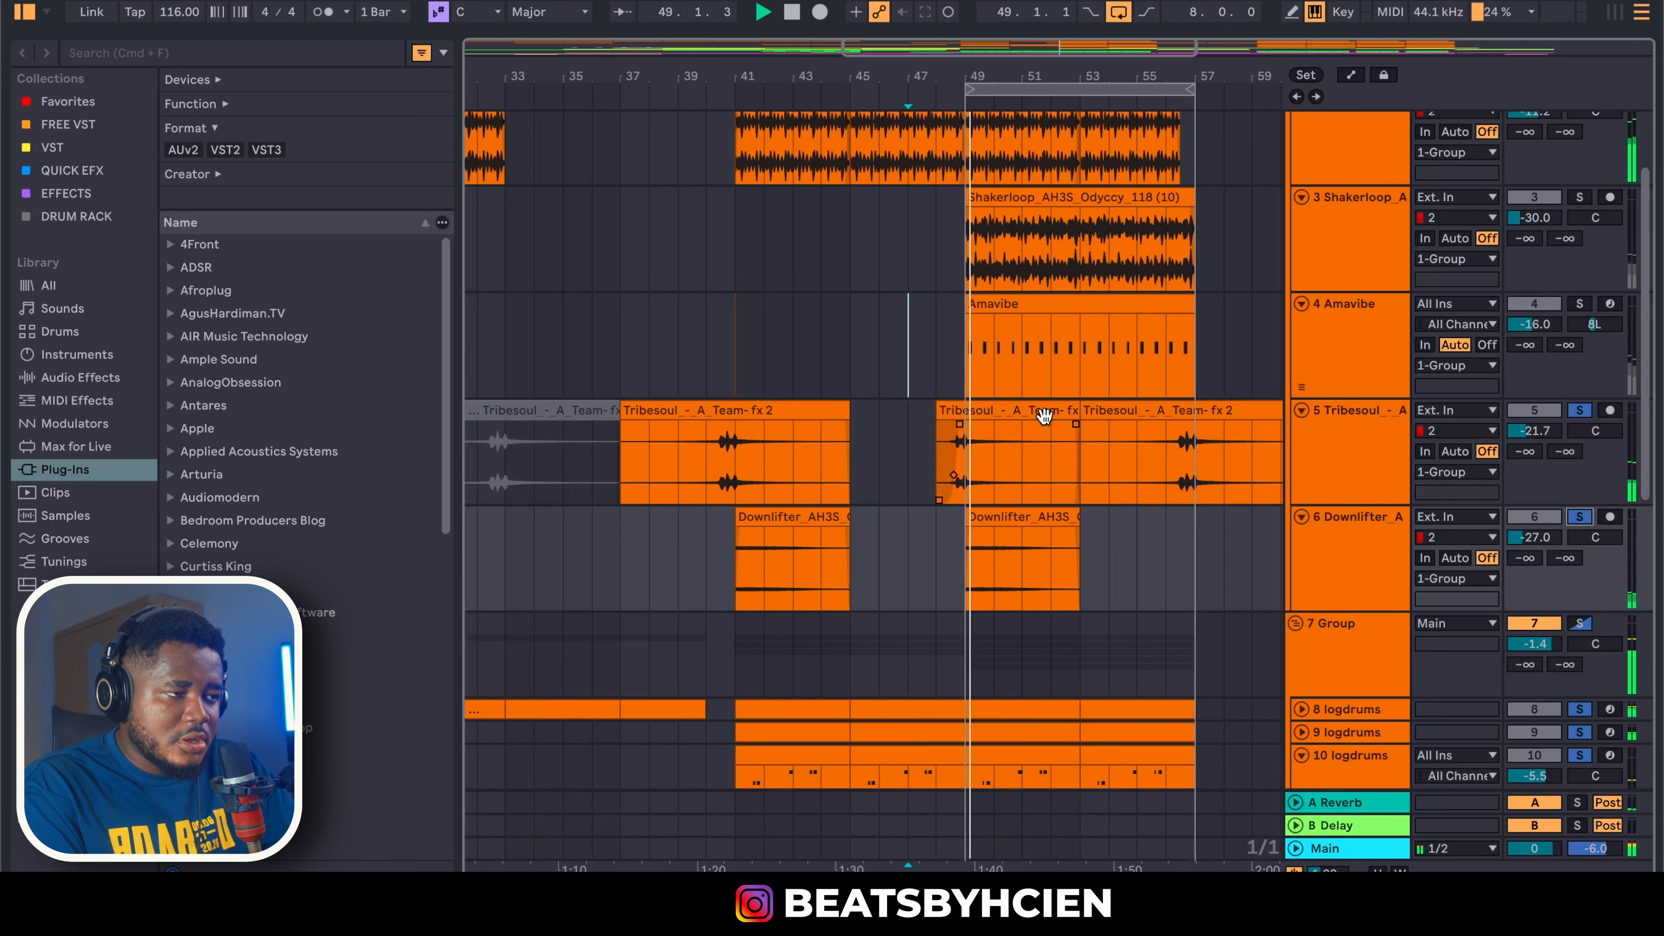
scroll(1054, 483, up, 2)
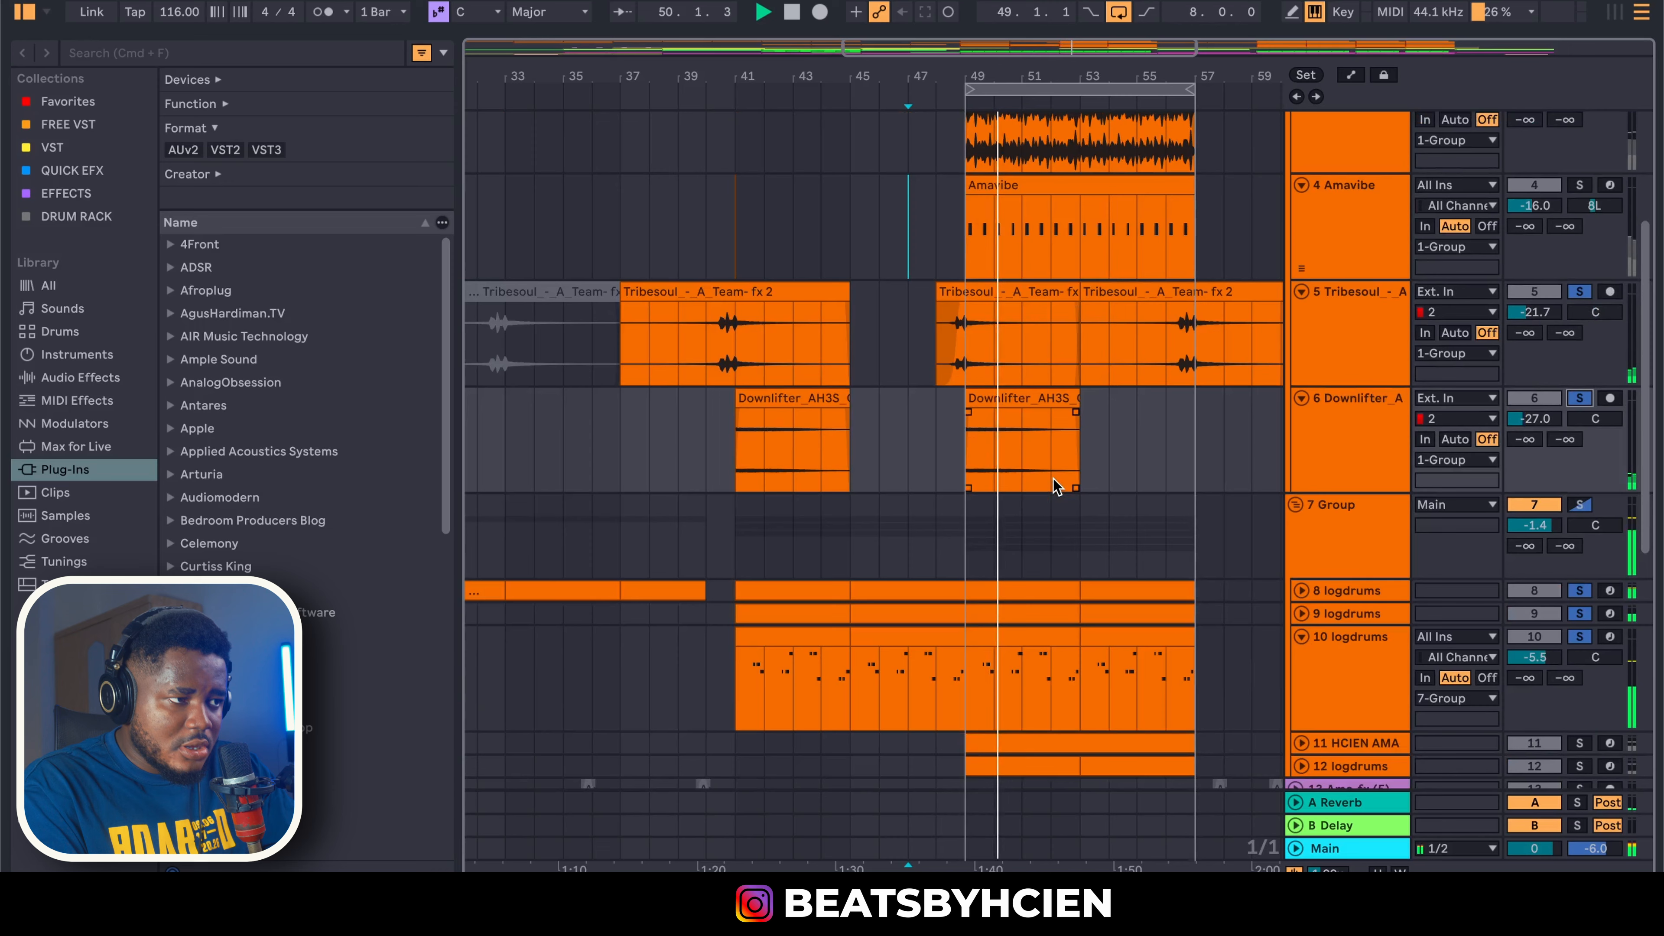
scroll(1251, 454, down, 9)
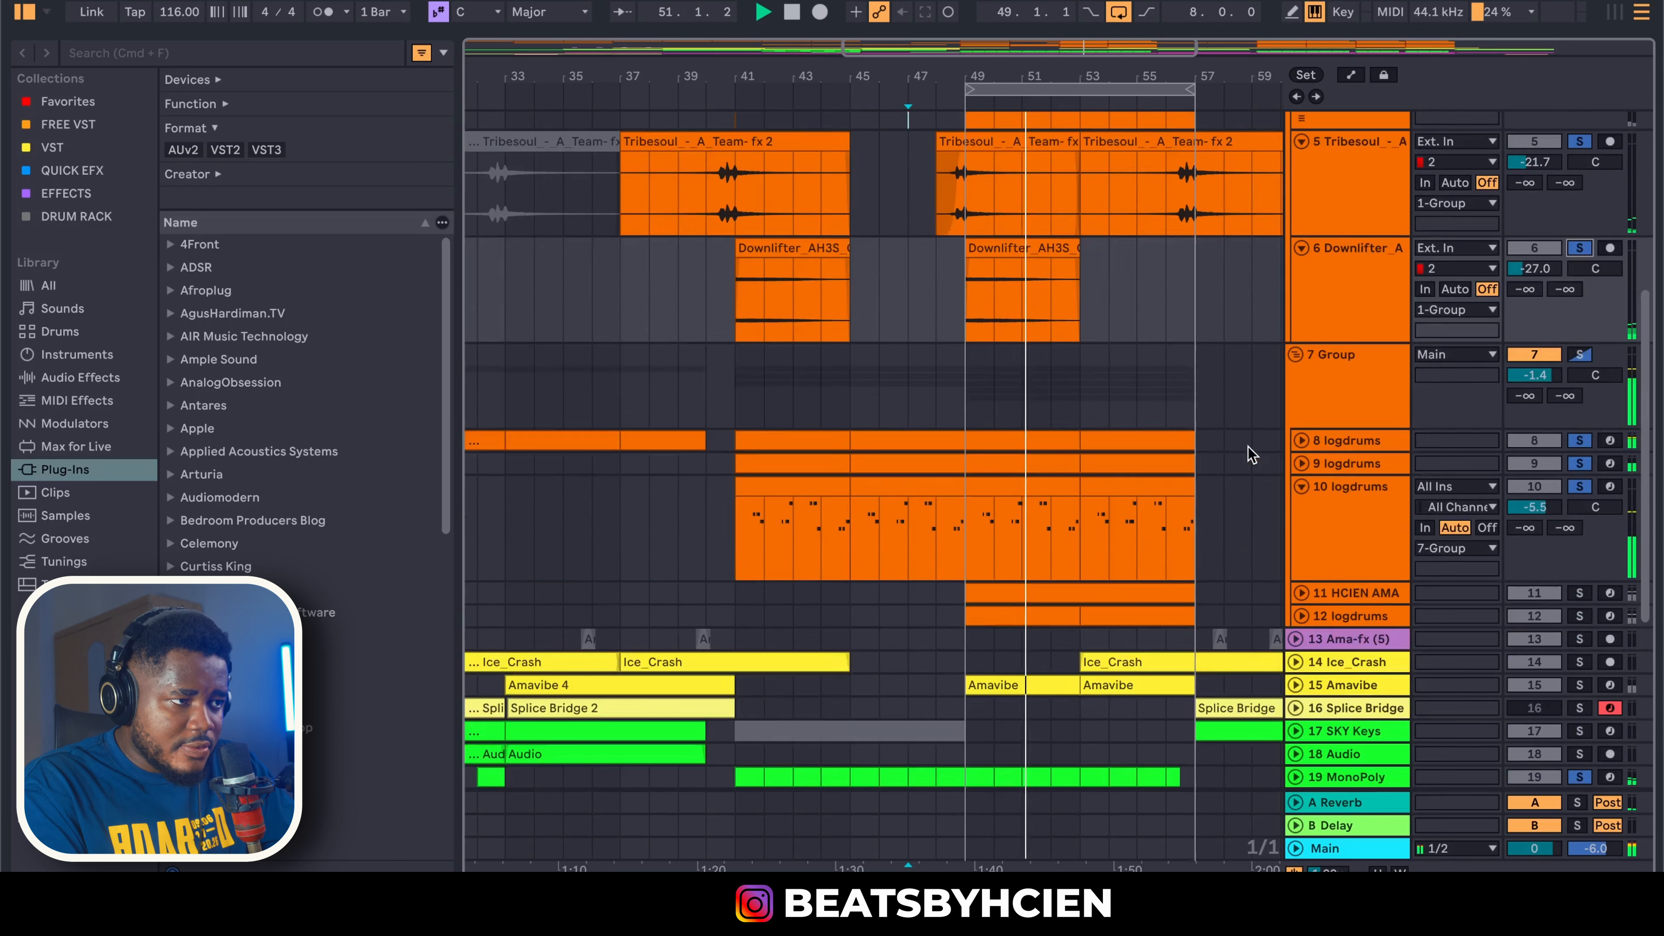
scroll(1251, 452, up, 9)
scroll(1251, 453, down, 4)
scroll(1252, 453, down, 10)
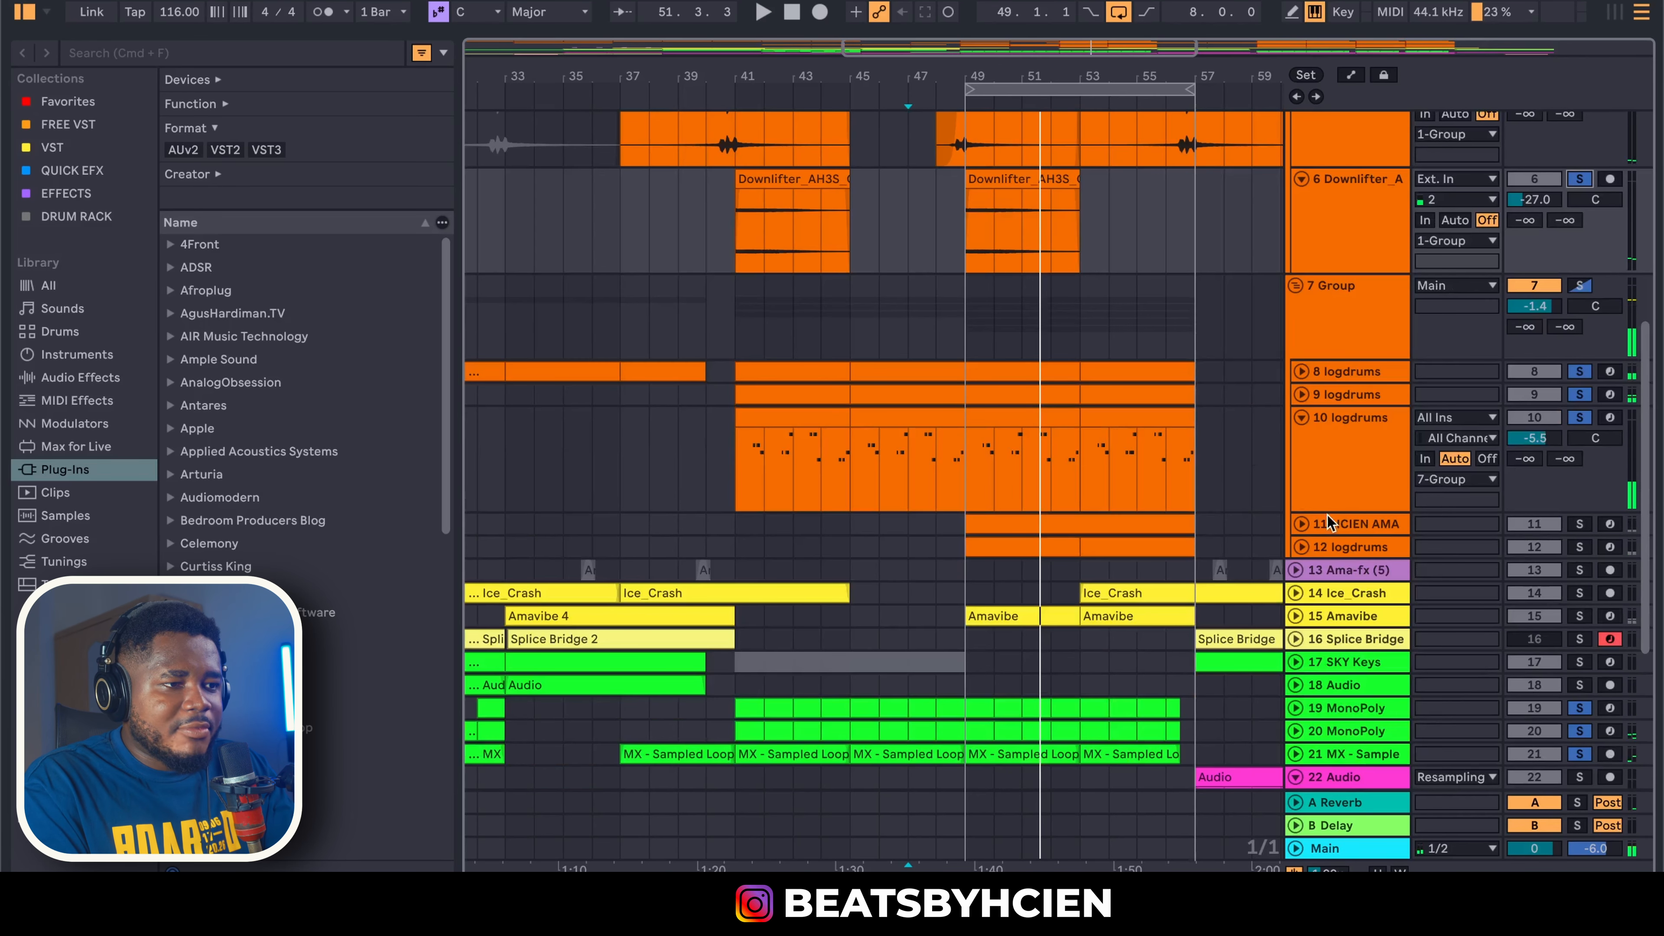
Restrict the solo to the 8, 9 and 10 logdrums tracks, dropping the percussion and effect tracks
click(1587, 417)
click(1585, 417)
super+click(1579, 393)
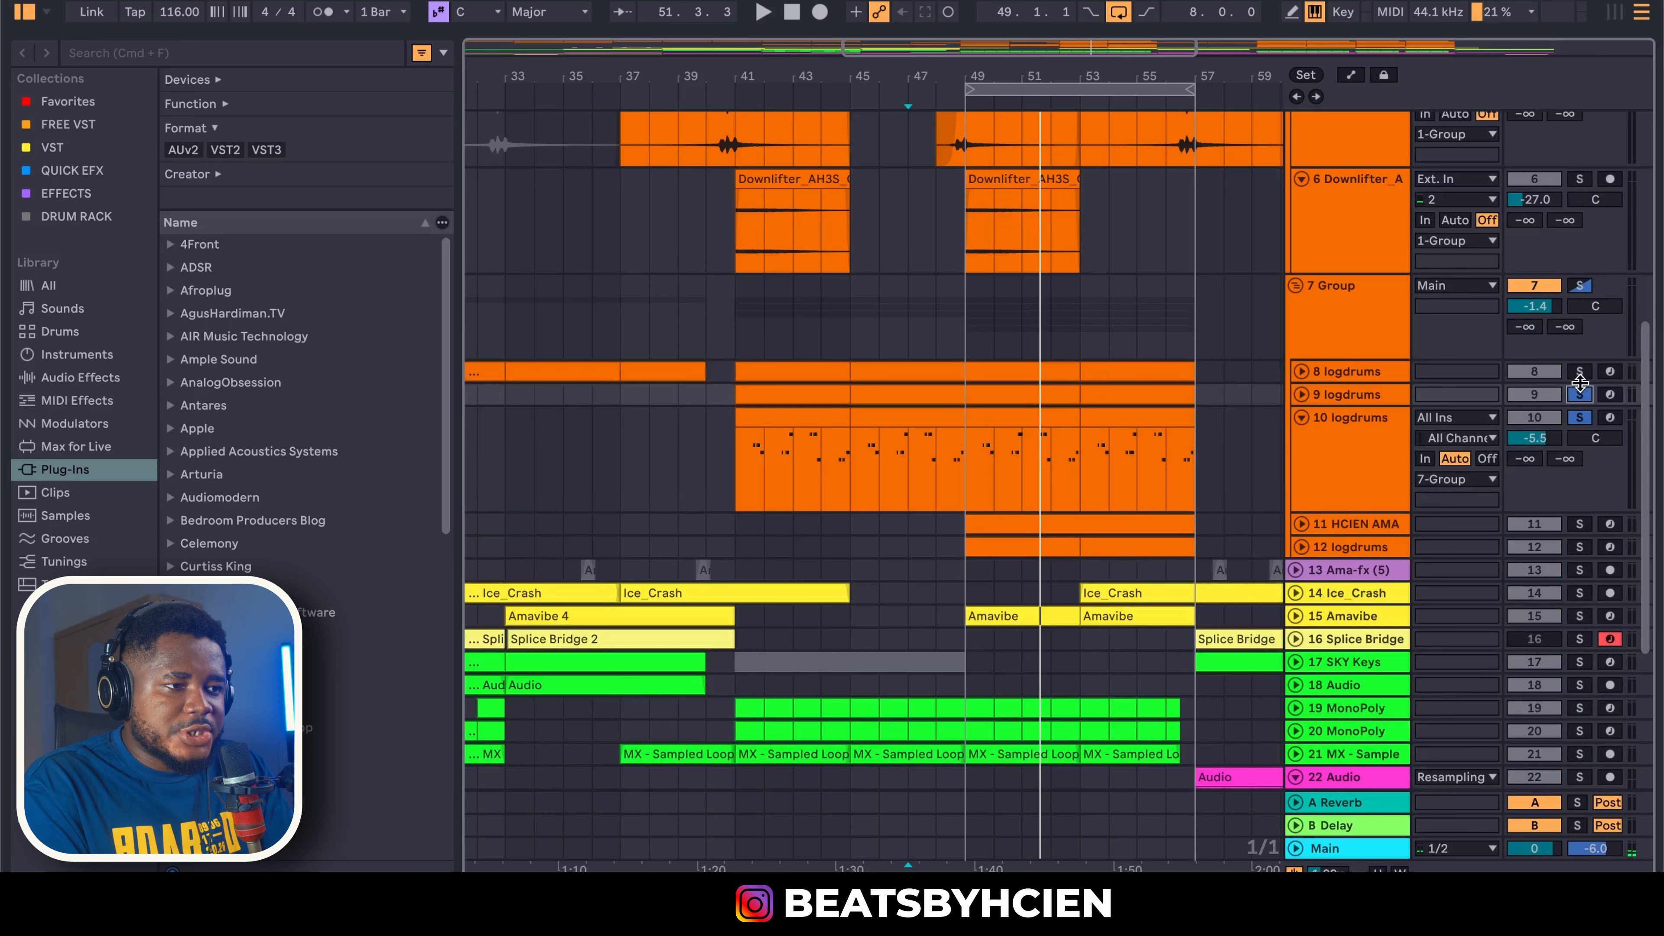
super+click(1580, 377)
Unfold the 11 HCIEN AMA track, review its HCIEN AMA LOG 24 instrument and close the device view
click(1304, 524)
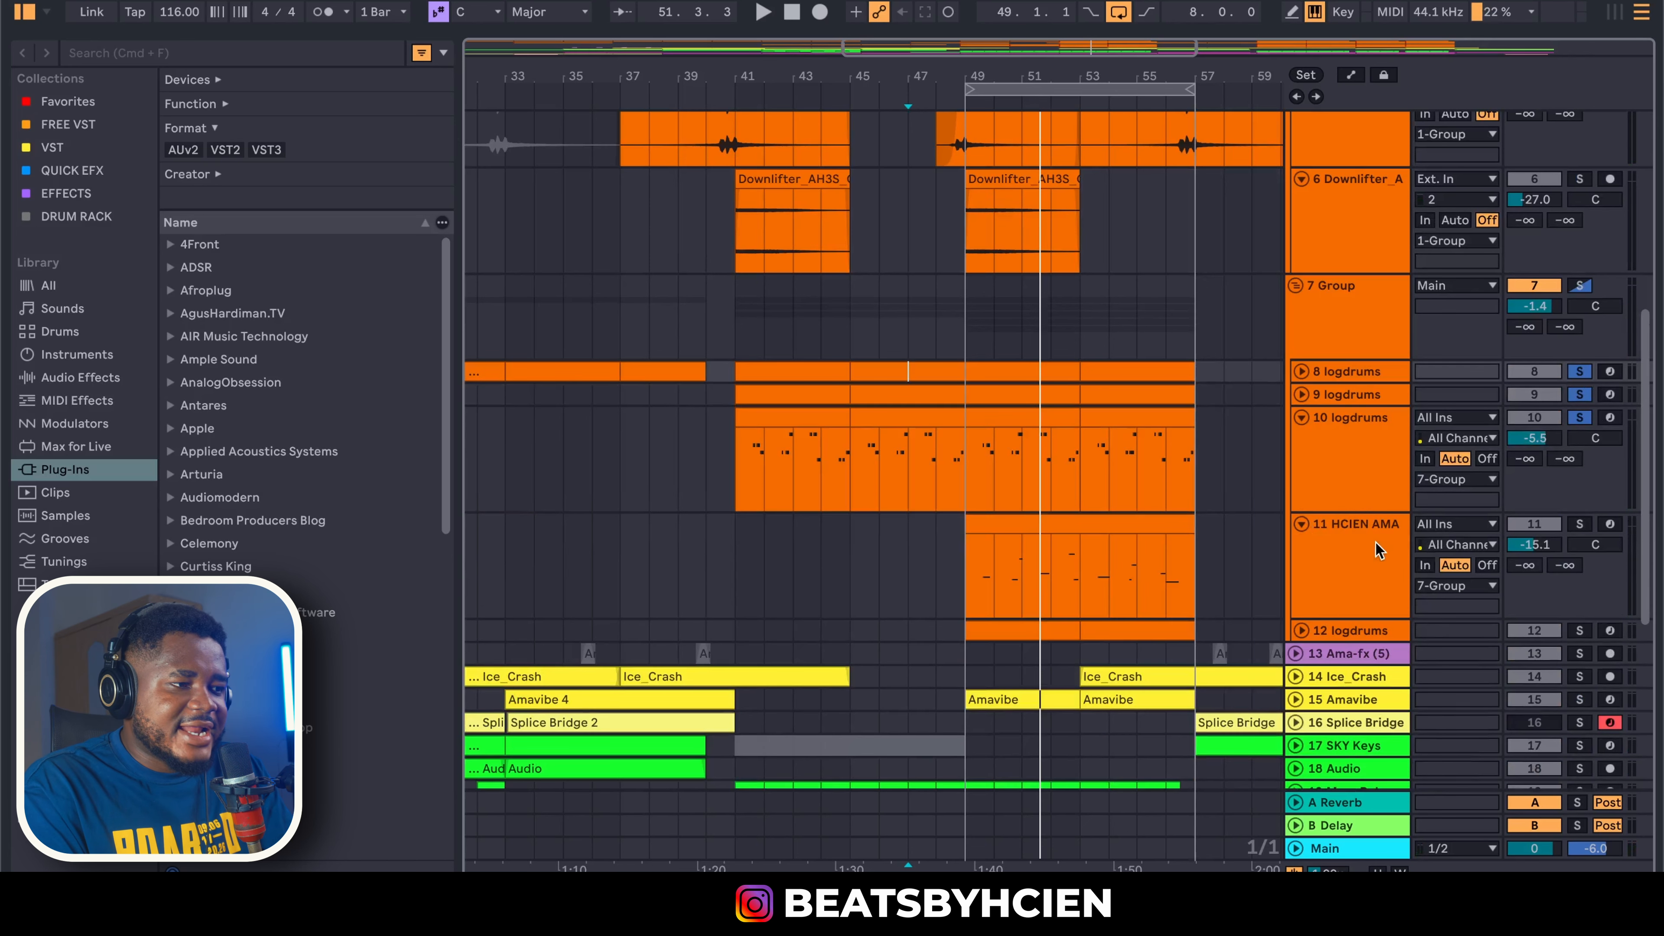
double_click(1376, 542)
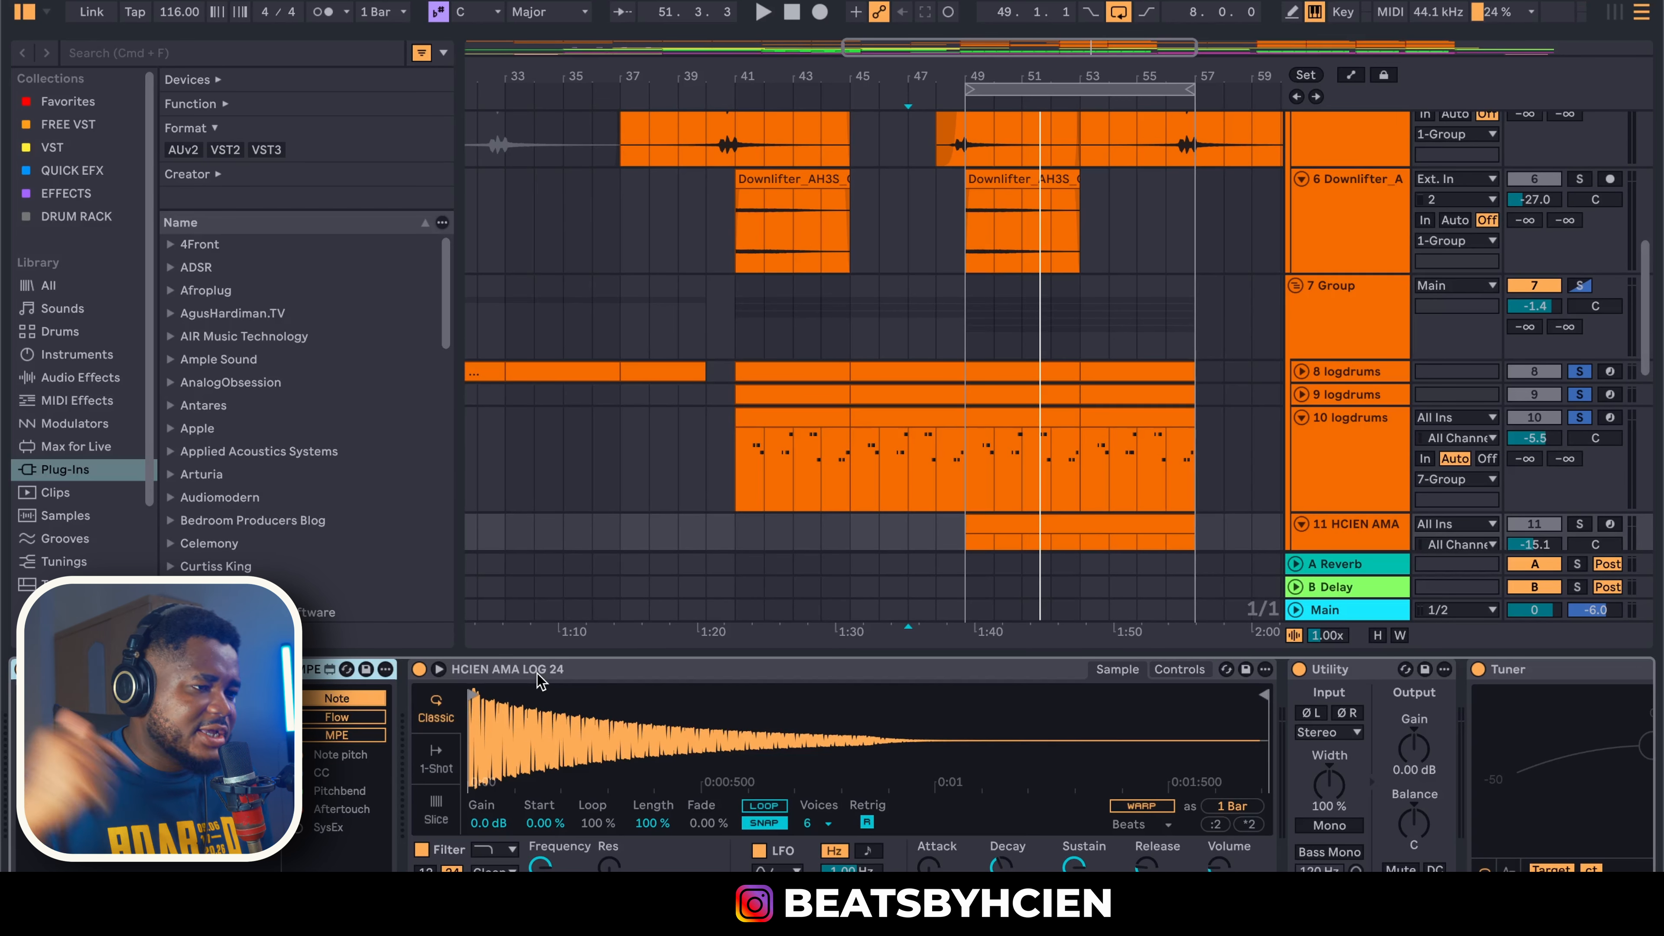
click(892, 657)
Add 11 HCIEN AMA to the solo, play it with its clip's notes open and close the clip view
click(1583, 526)
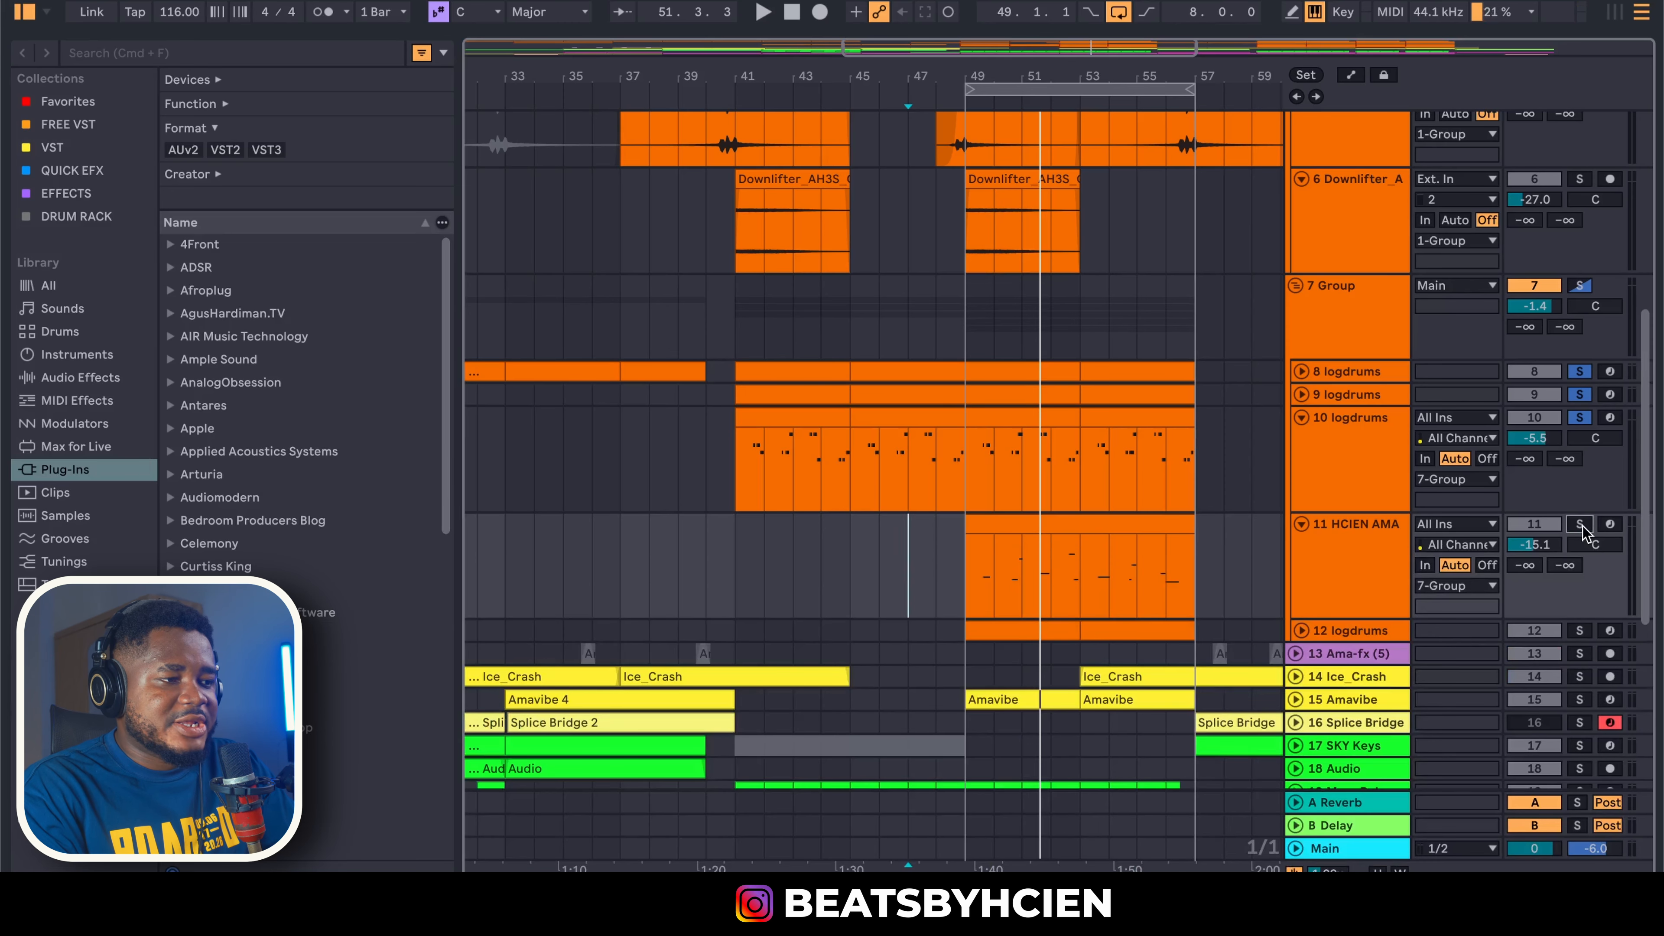
double_click(1109, 544)
key(space)
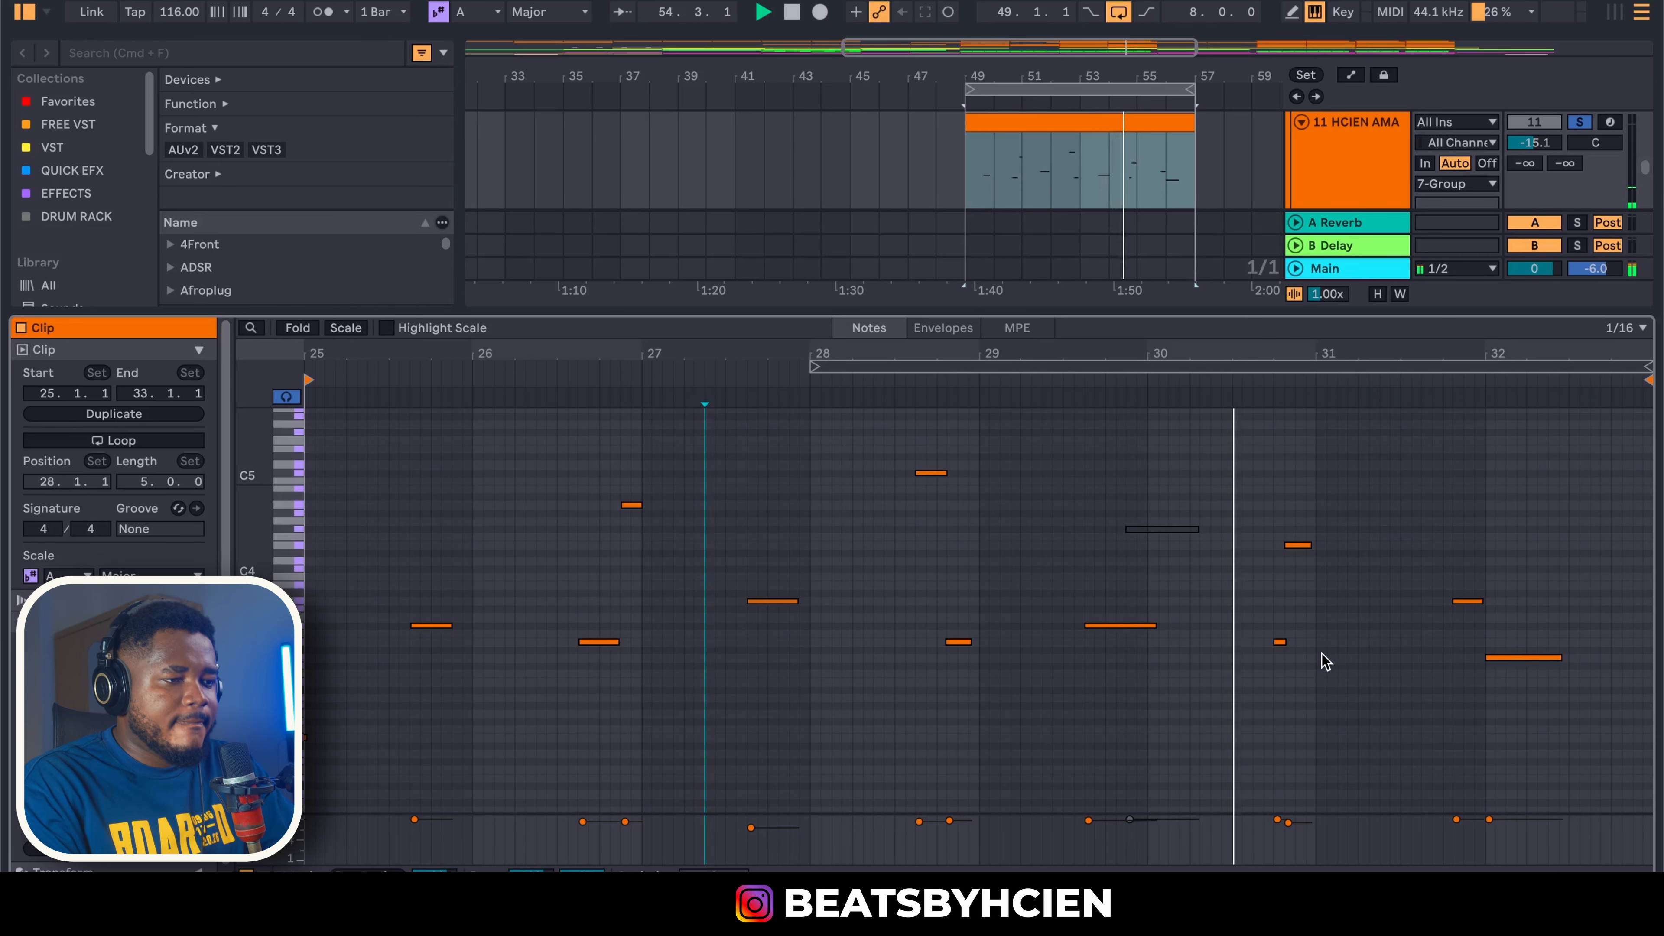
double_click(1295, 315)
scroll(1194, 546, up, 5)
scroll(1193, 552, down, 1)
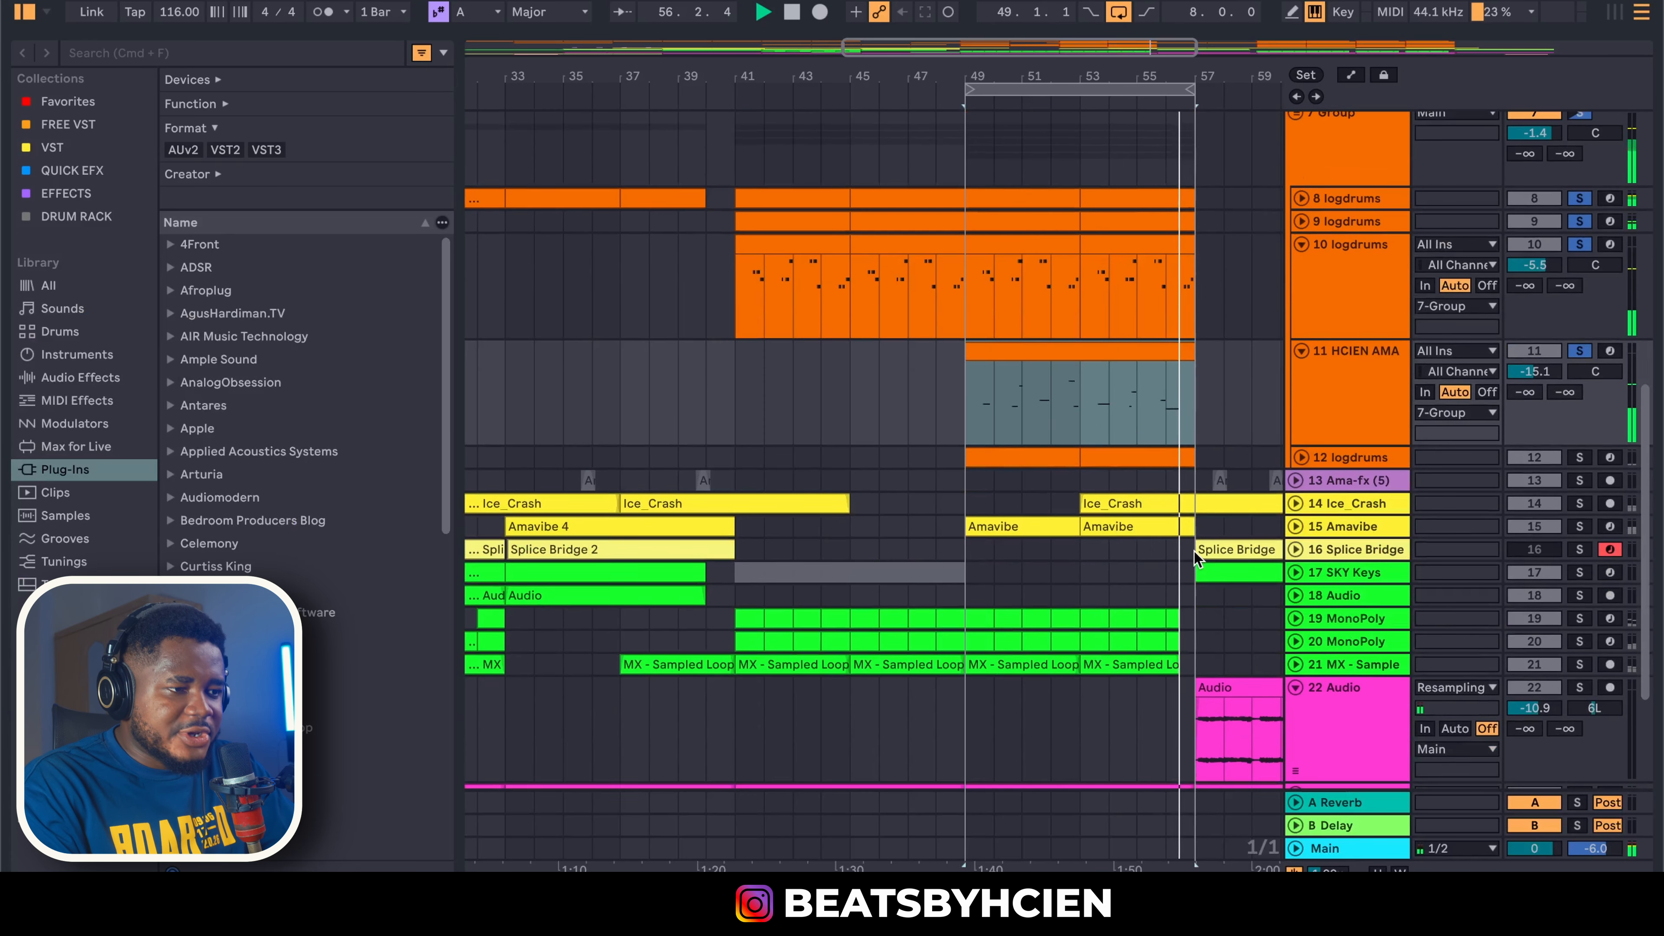
Add the 21 MX - Sample and 2 MX - Sampled tracks to the solo during playback
click(1575, 663)
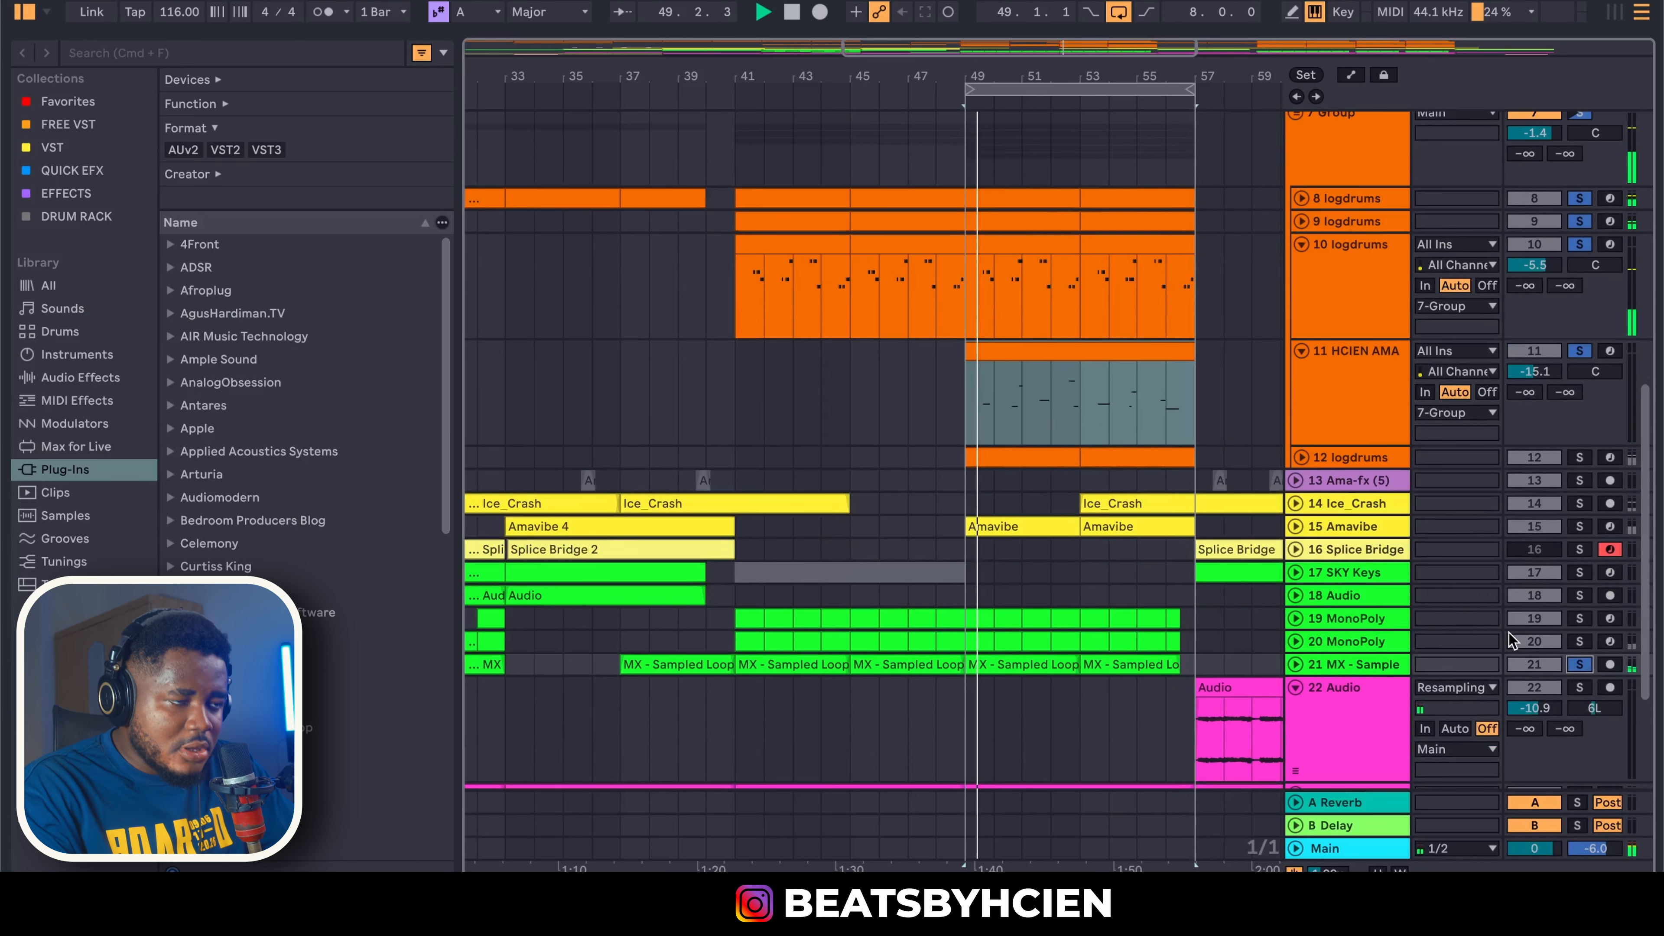
scroll(1408, 539, up, 1)
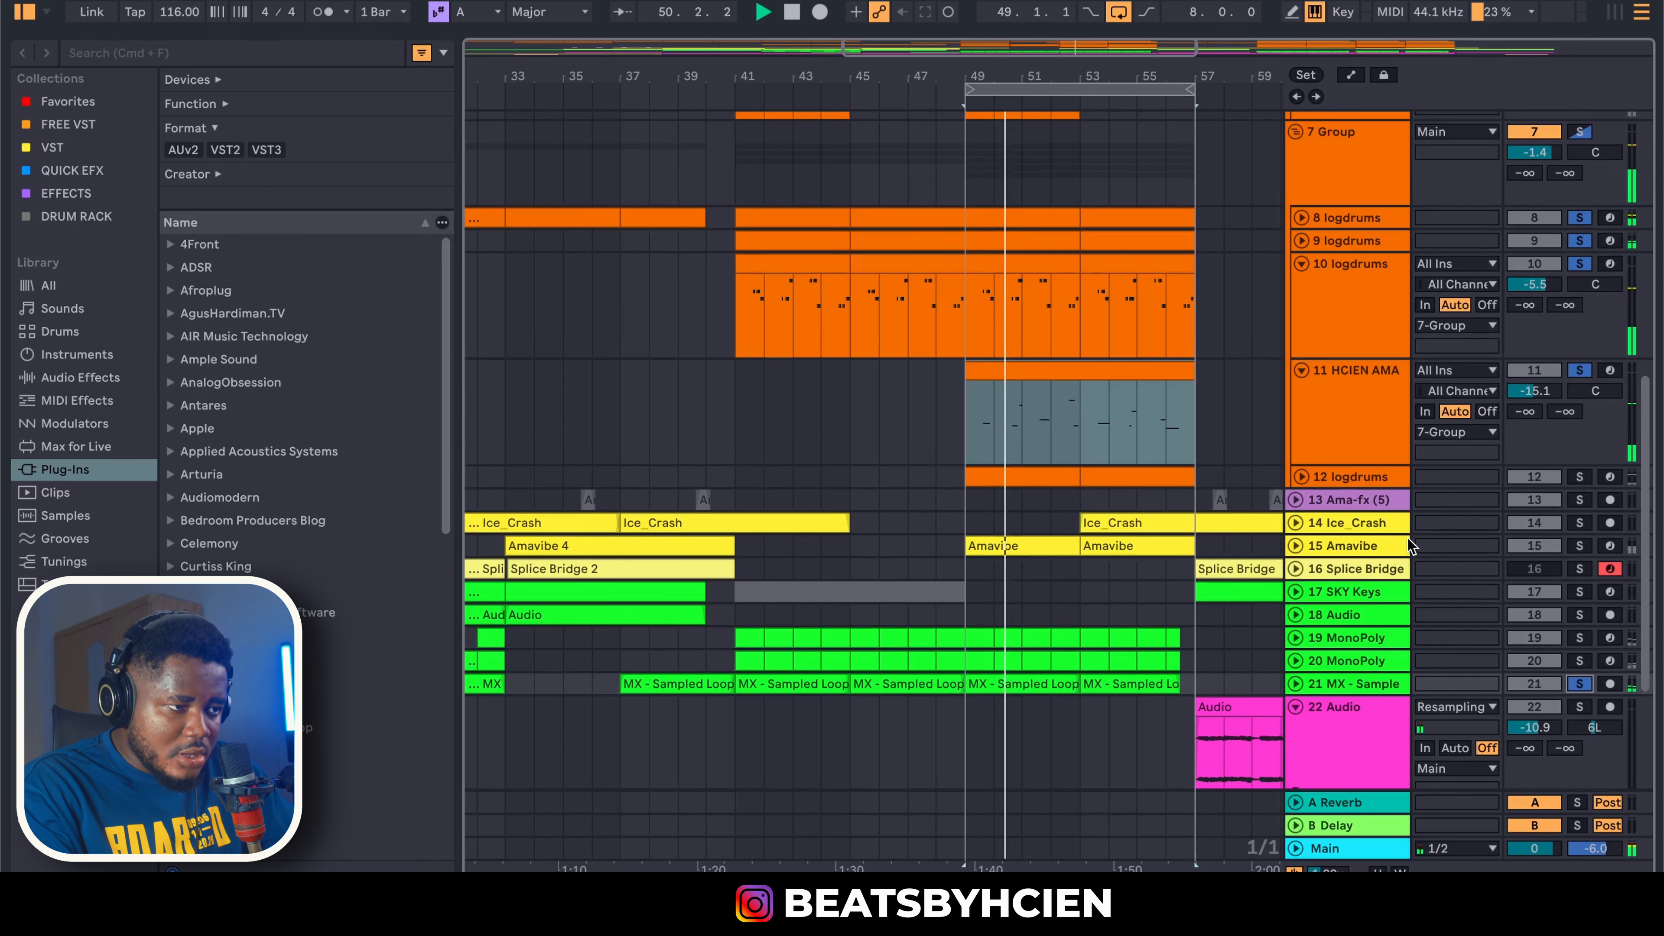
scroll(1407, 539, up, 5)
scroll(1507, 393, up, 5)
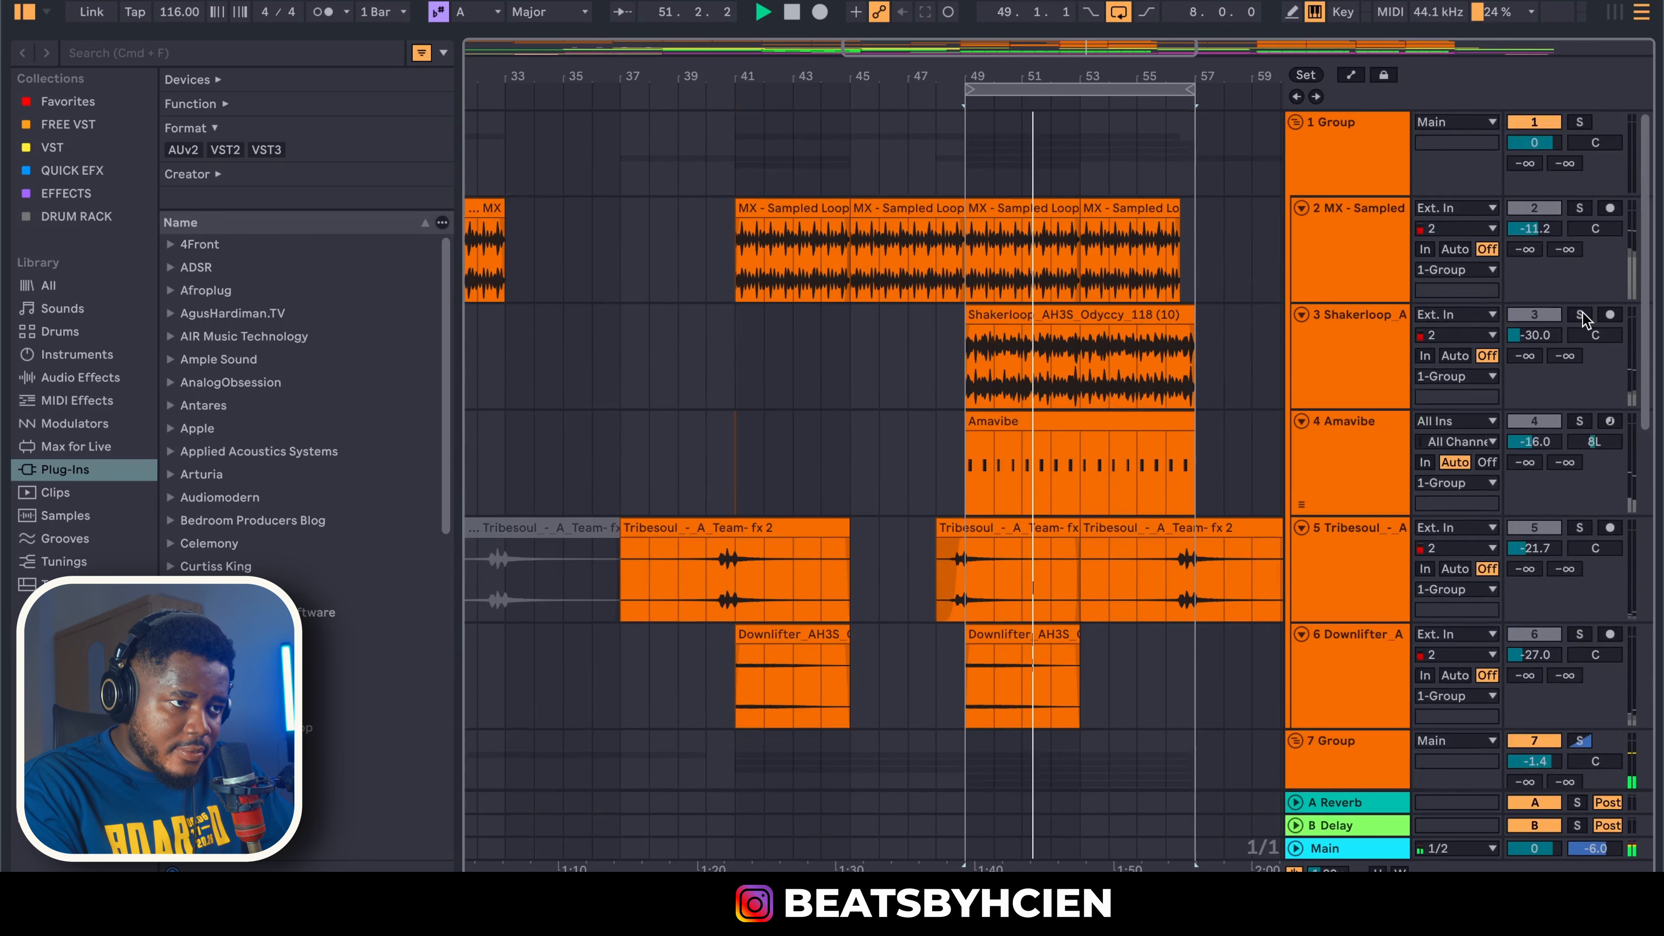
click(1580, 208)
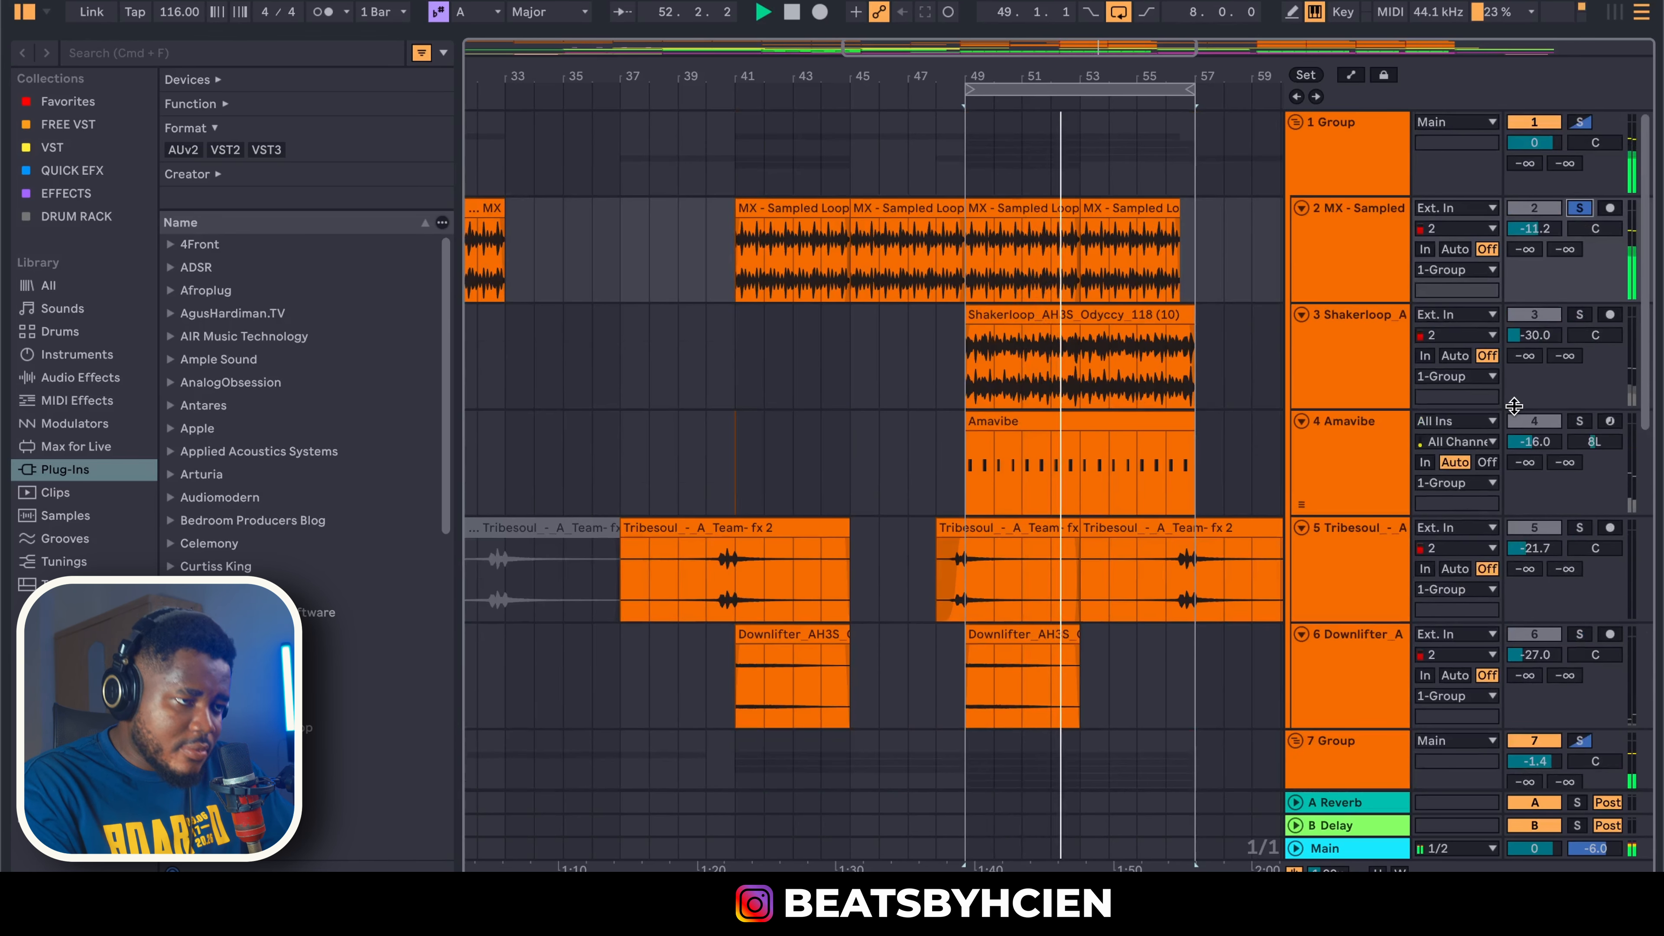
Fold tracks 2 through 6 in the percussion group and the 10 logdrums and 11 HCIEN AMA tracks
drag(1084, 80, 1046, 60)
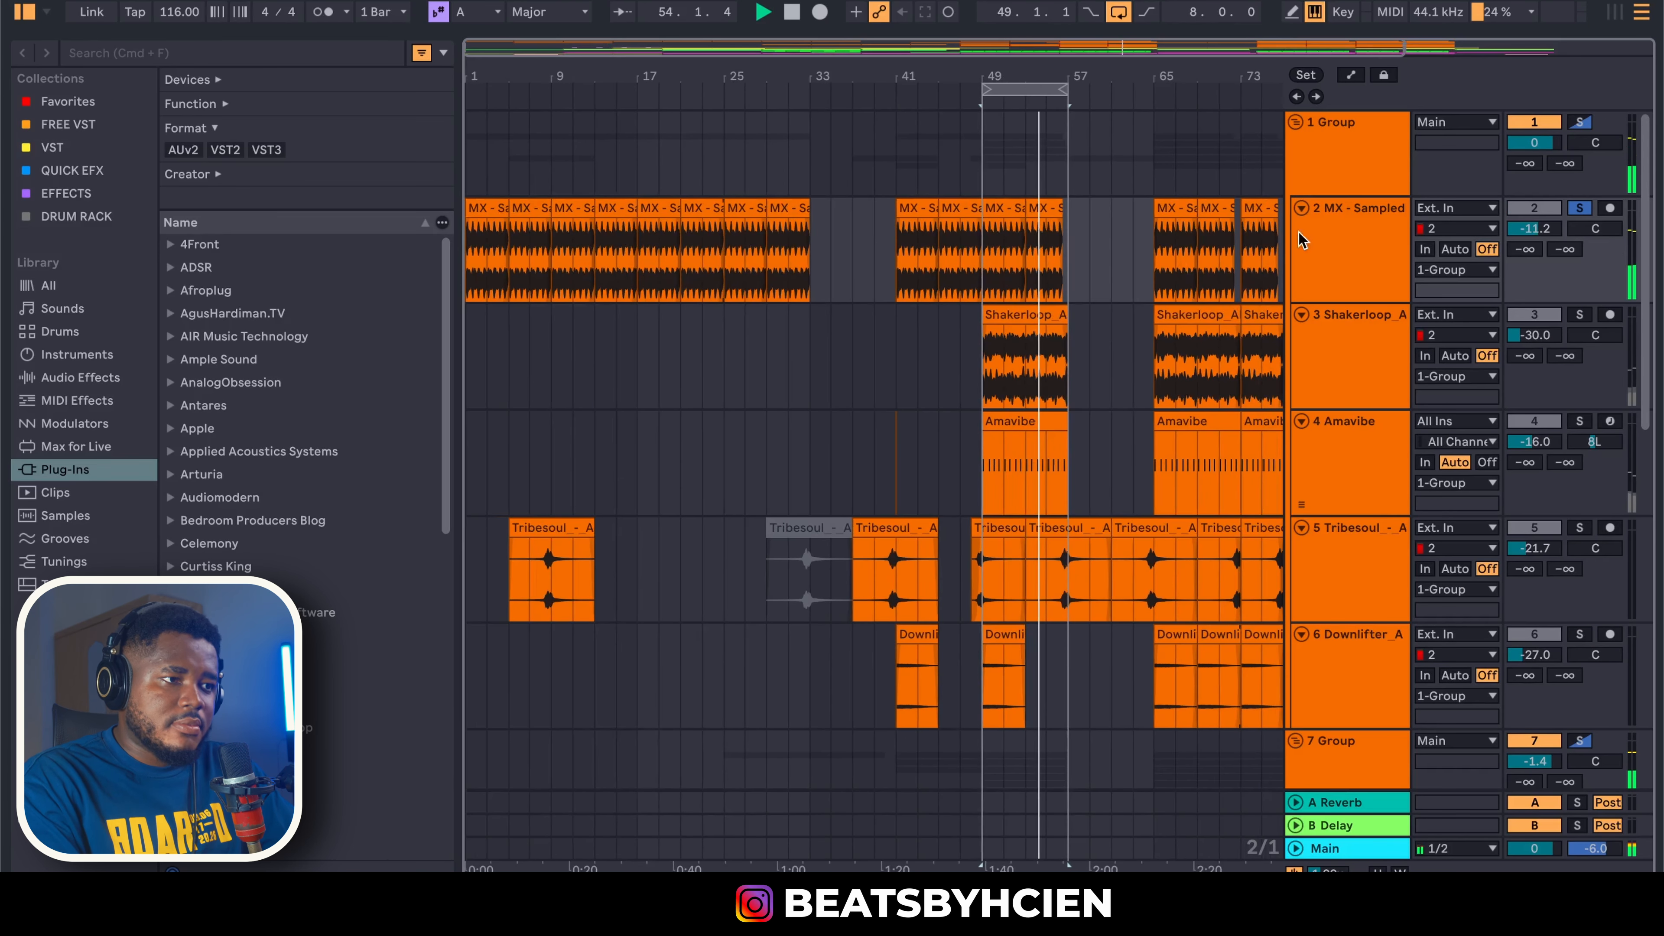
click(1299, 240)
click(1301, 208)
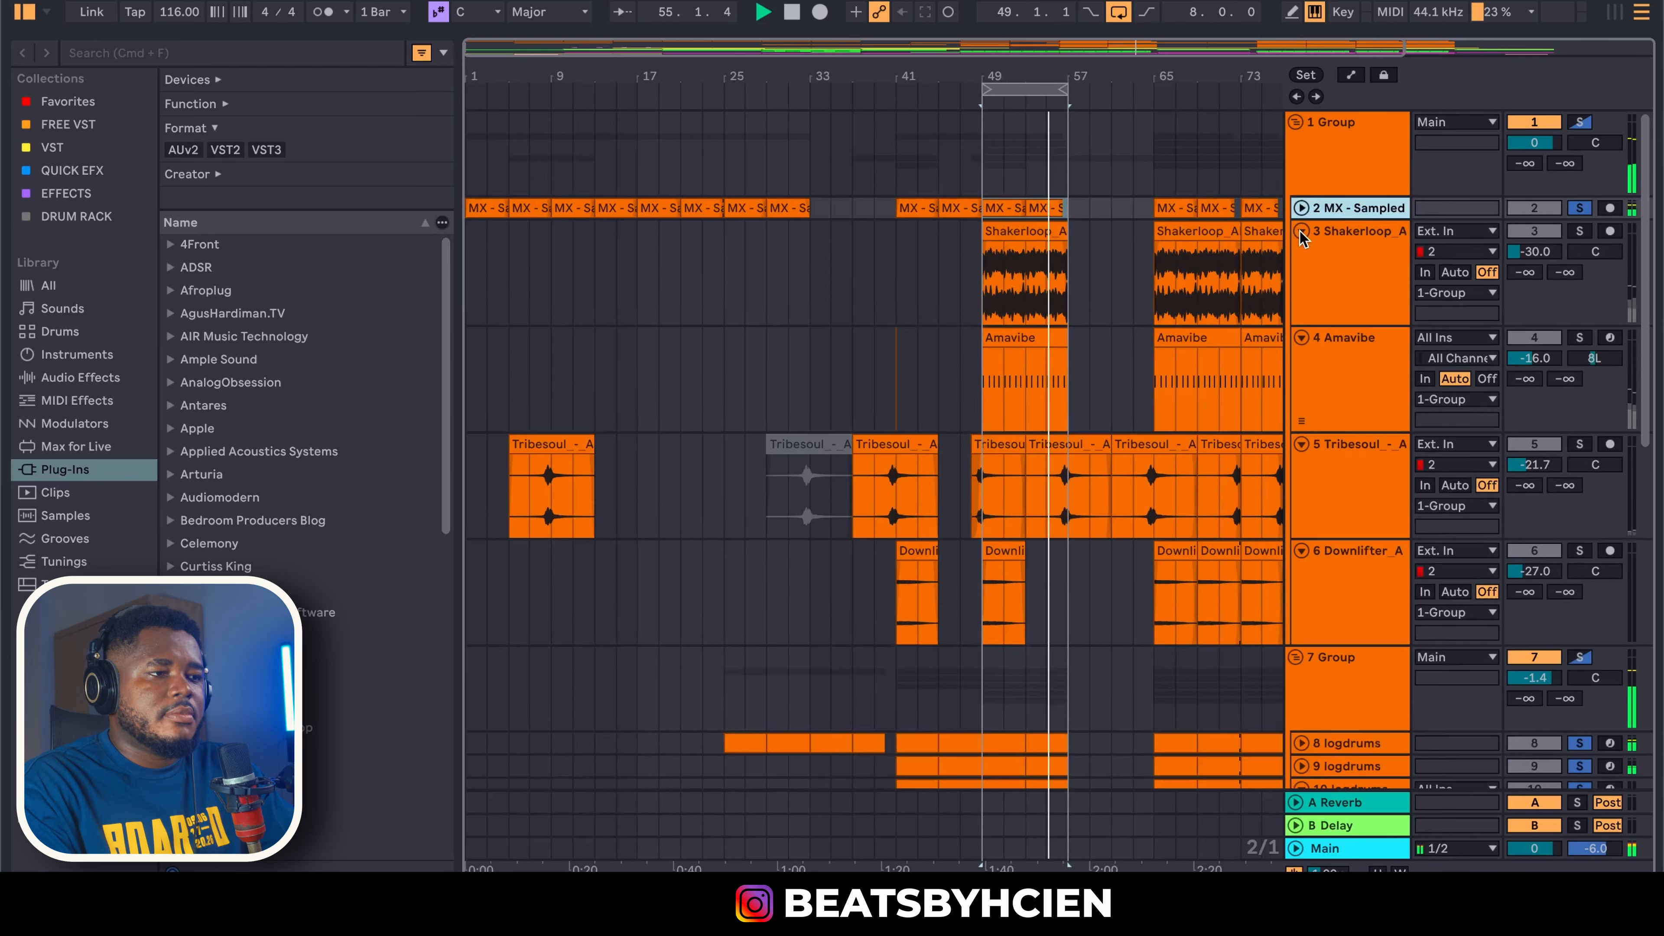
click(1302, 232)
click(1302, 255)
click(1302, 278)
click(1302, 298)
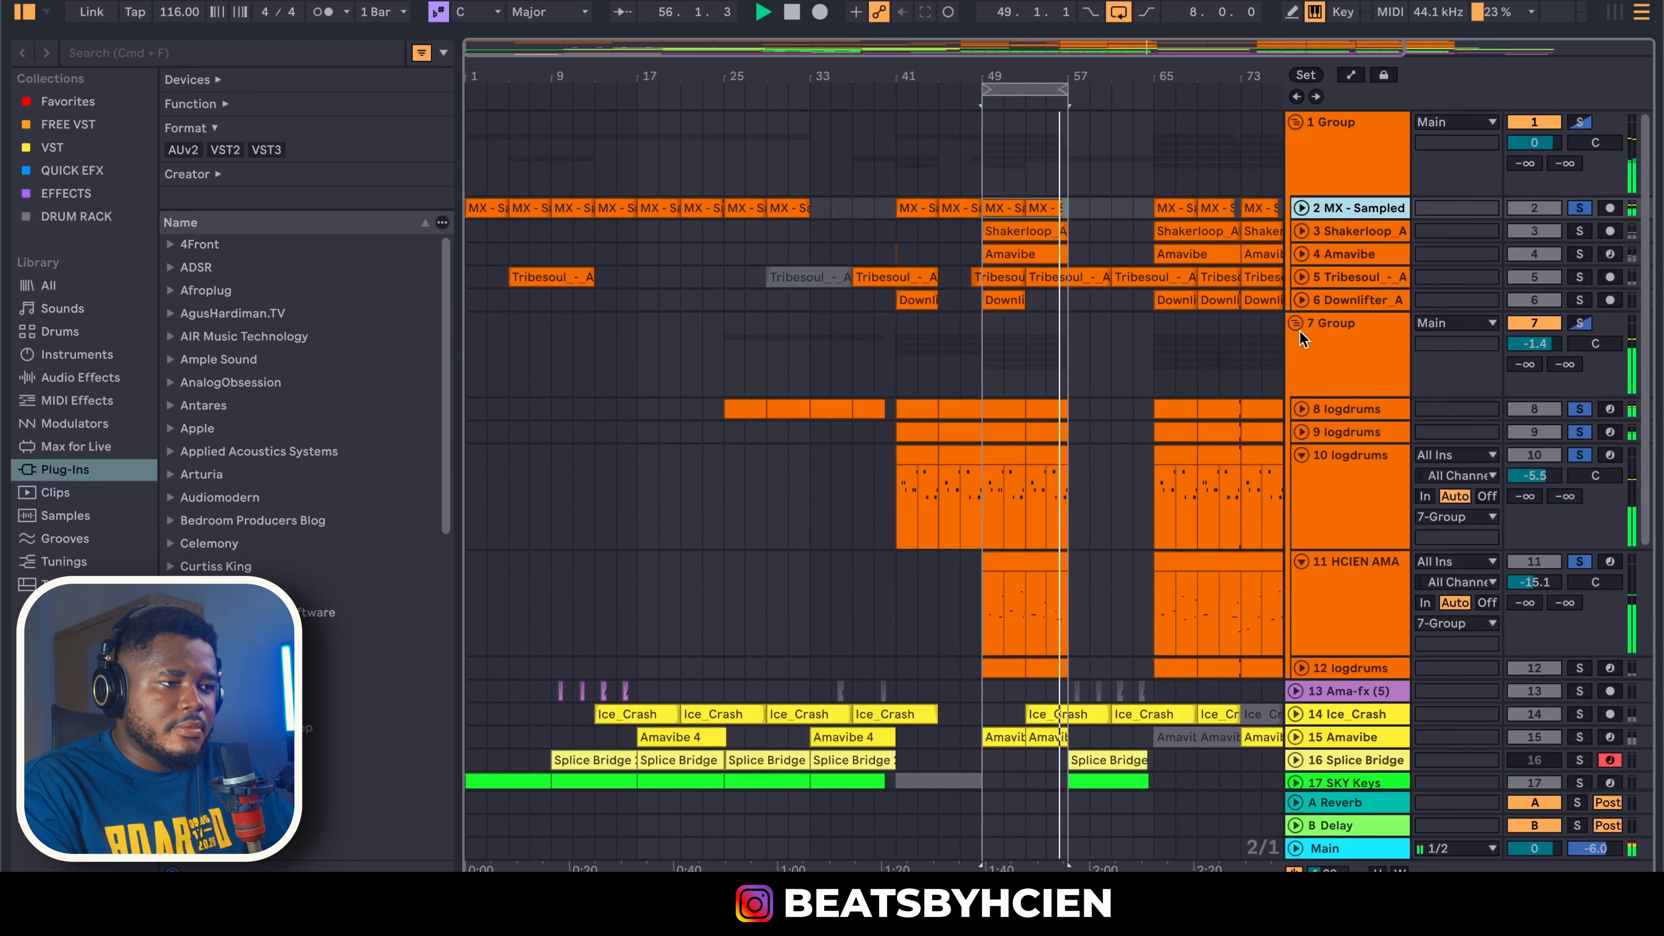
click(1302, 456)
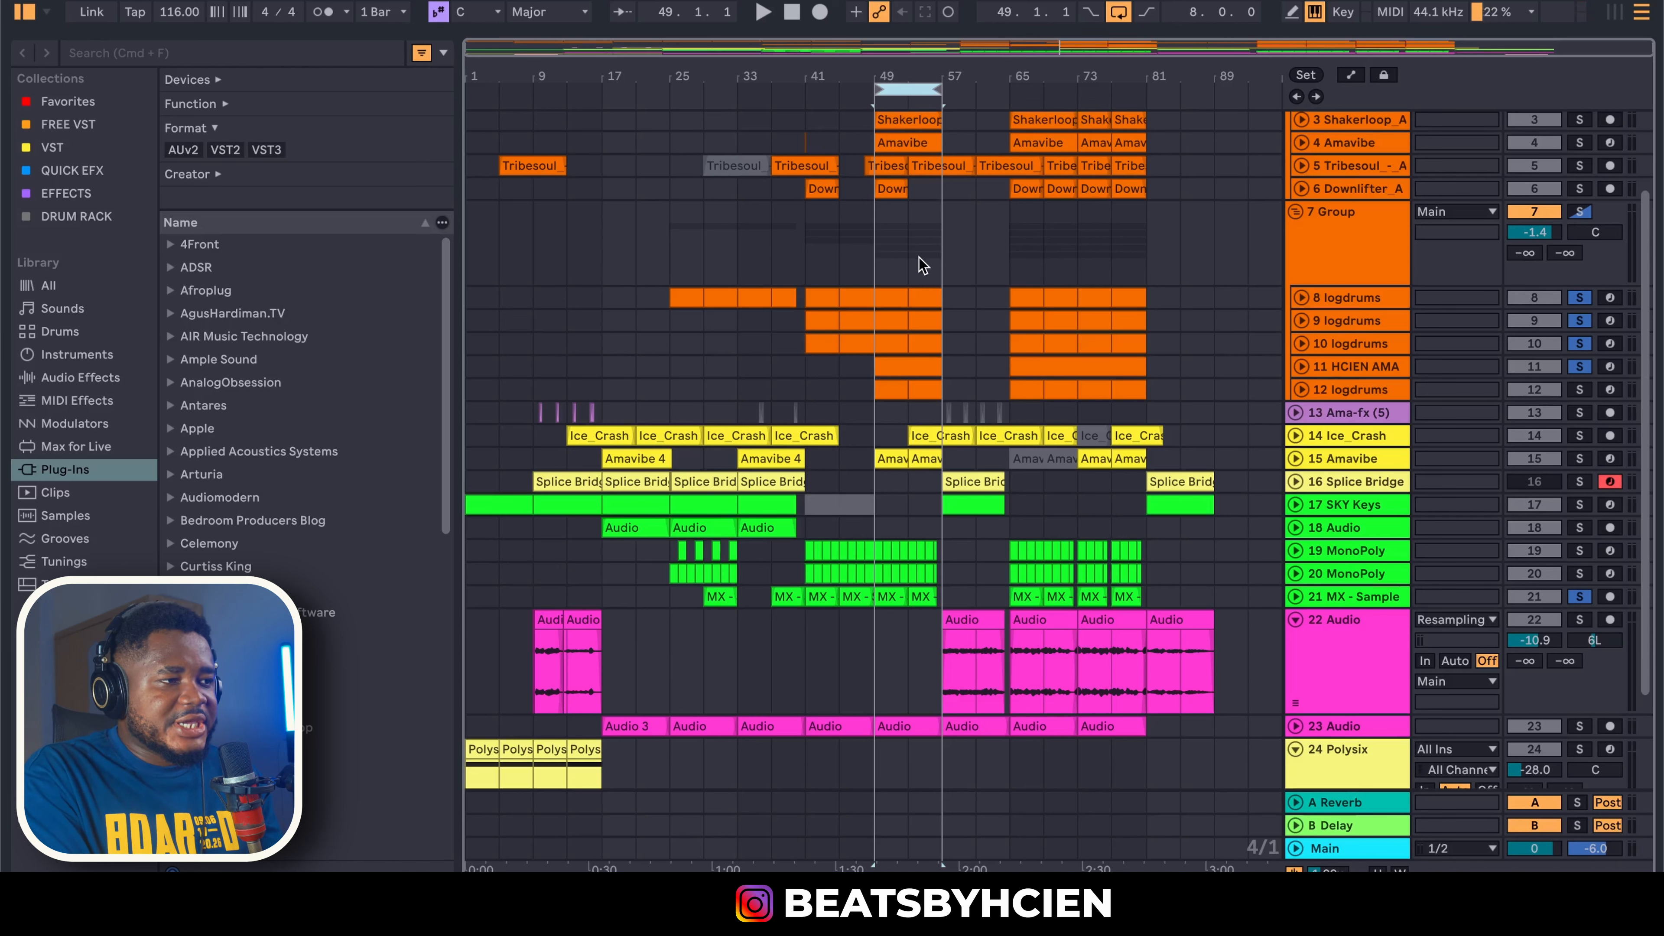
Clear all track solos and set the loop to bars 57 to 65 while the full arrangement plays
click(921, 264)
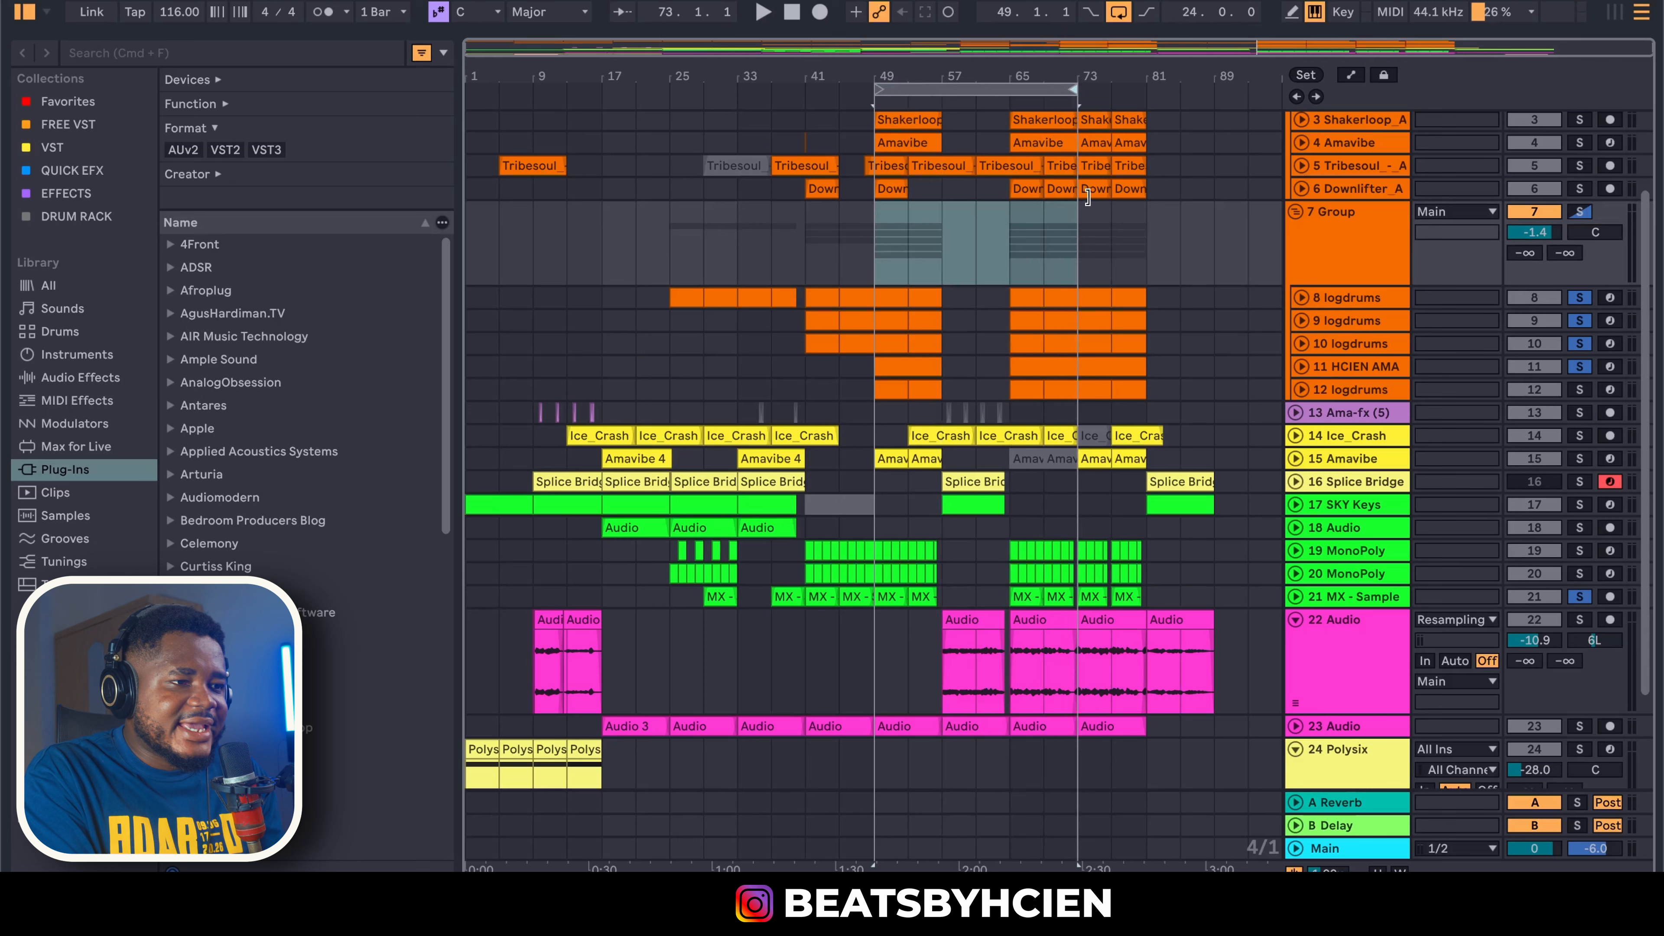
click(1579, 298)
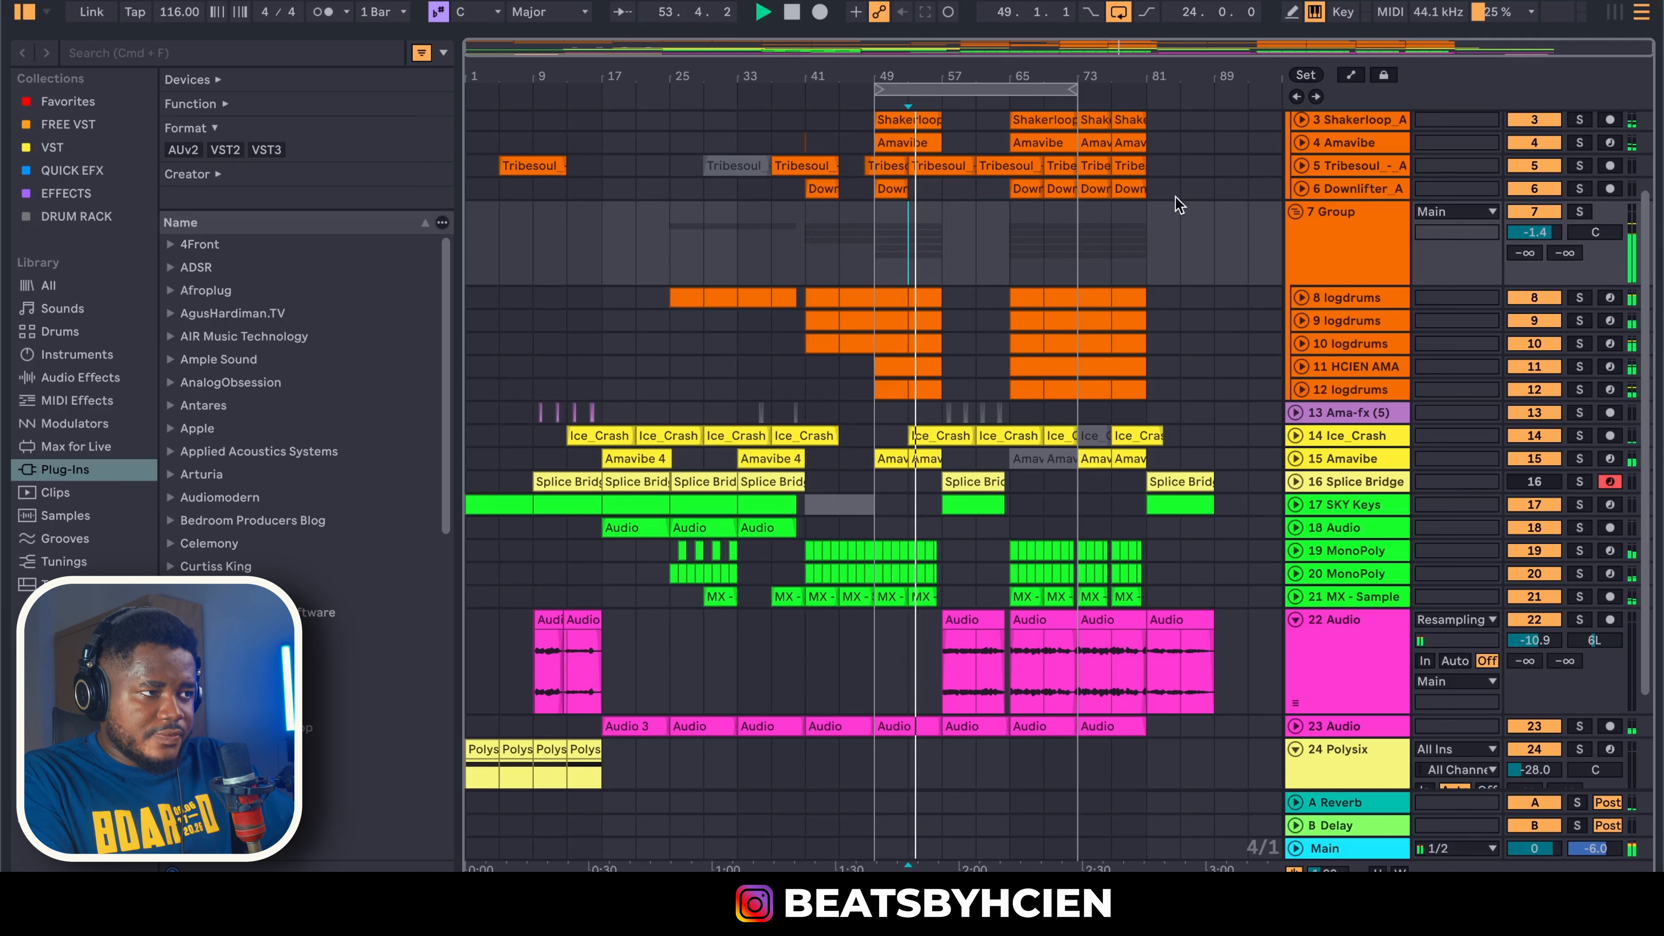
drag(895, 92, 937, 146)
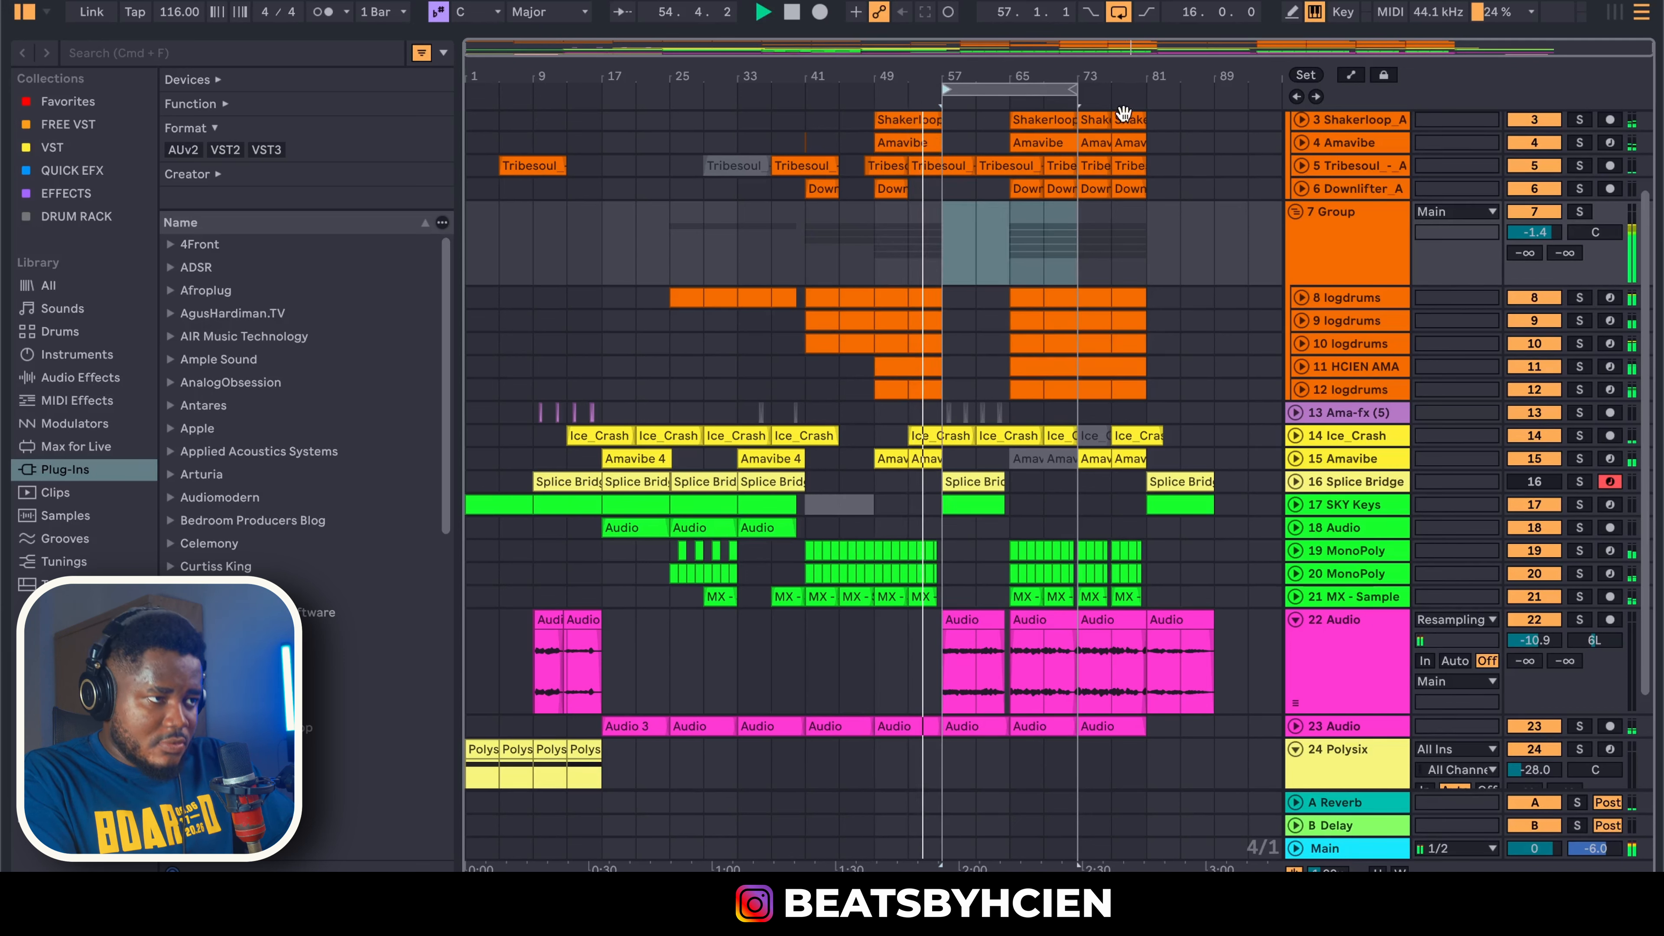
drag(1061, 94, 1022, 157)
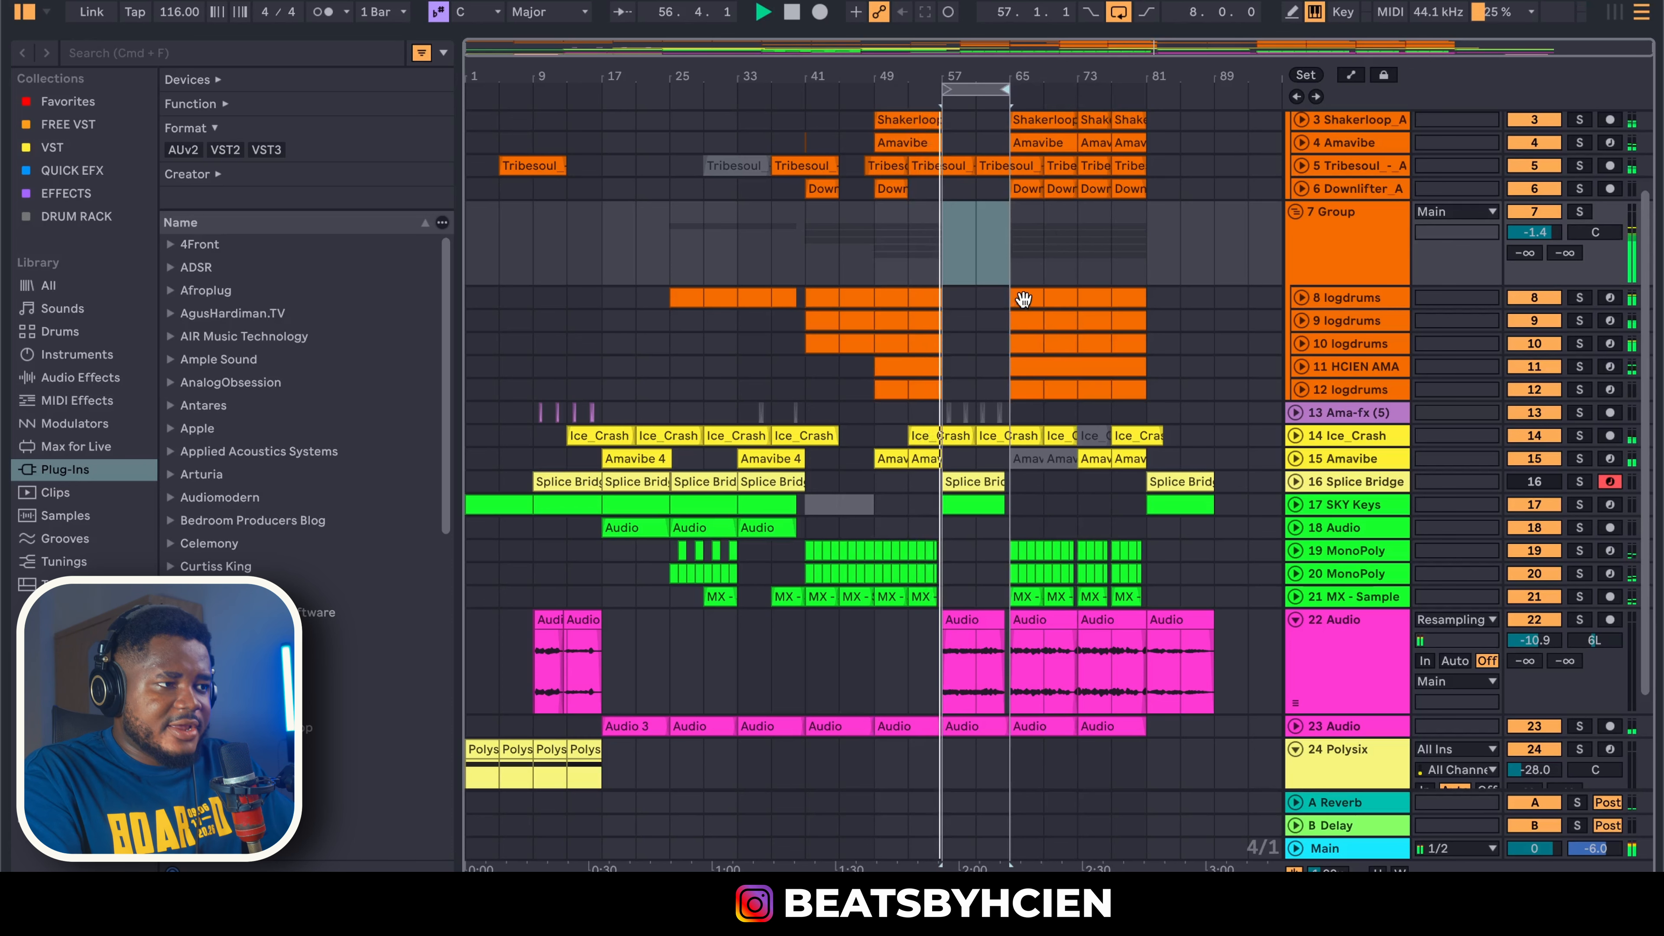
drag(1005, 76, 1005, 157)
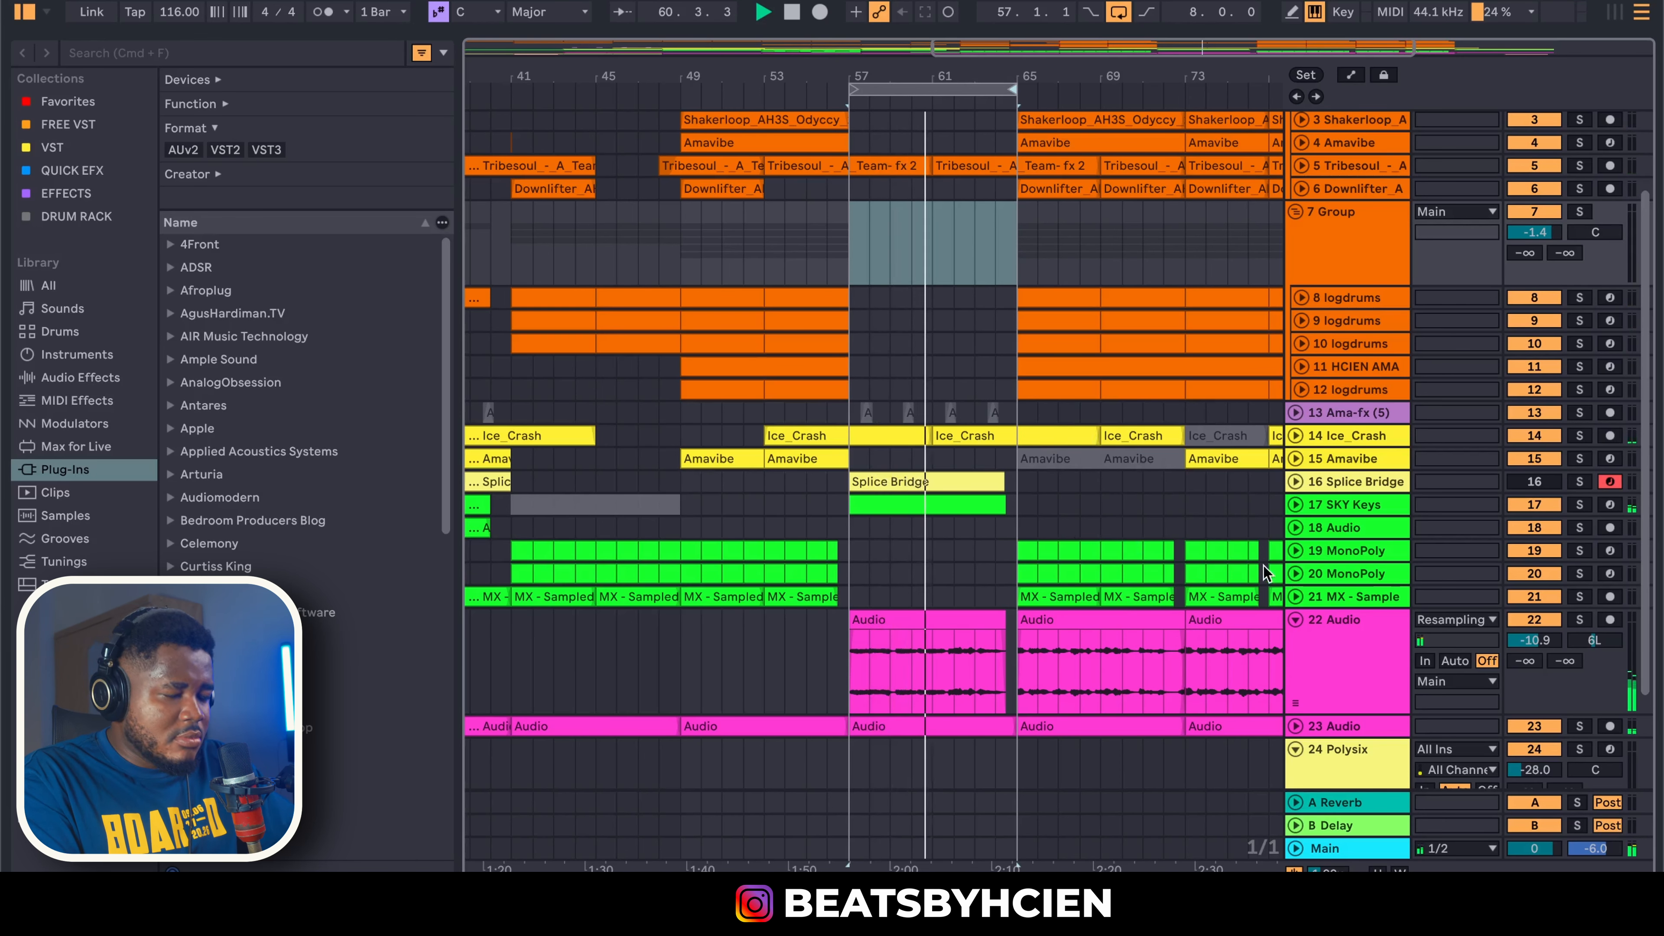
Stop playback, show the 22 Audio waveform unfolded and select part of its clip between bars 57 and 65
scroll(1159, 534, down, 4)
key(minus)
key(space)
click(1295, 513)
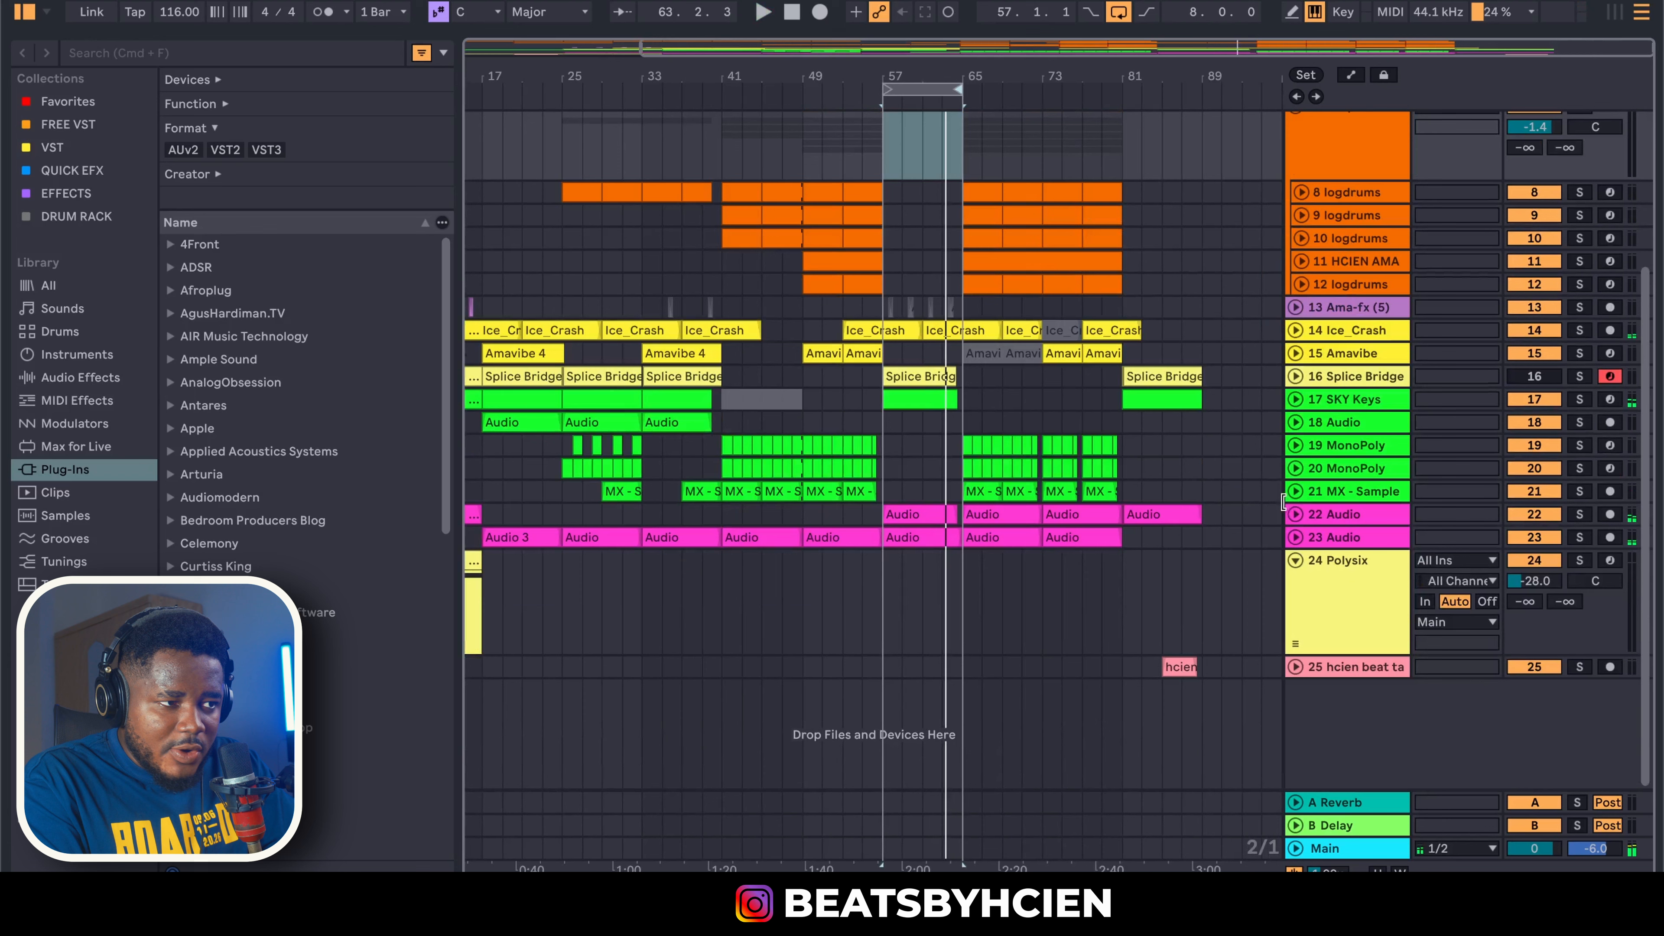
click(1297, 513)
click(958, 535)
drag(959, 543, 906, 524)
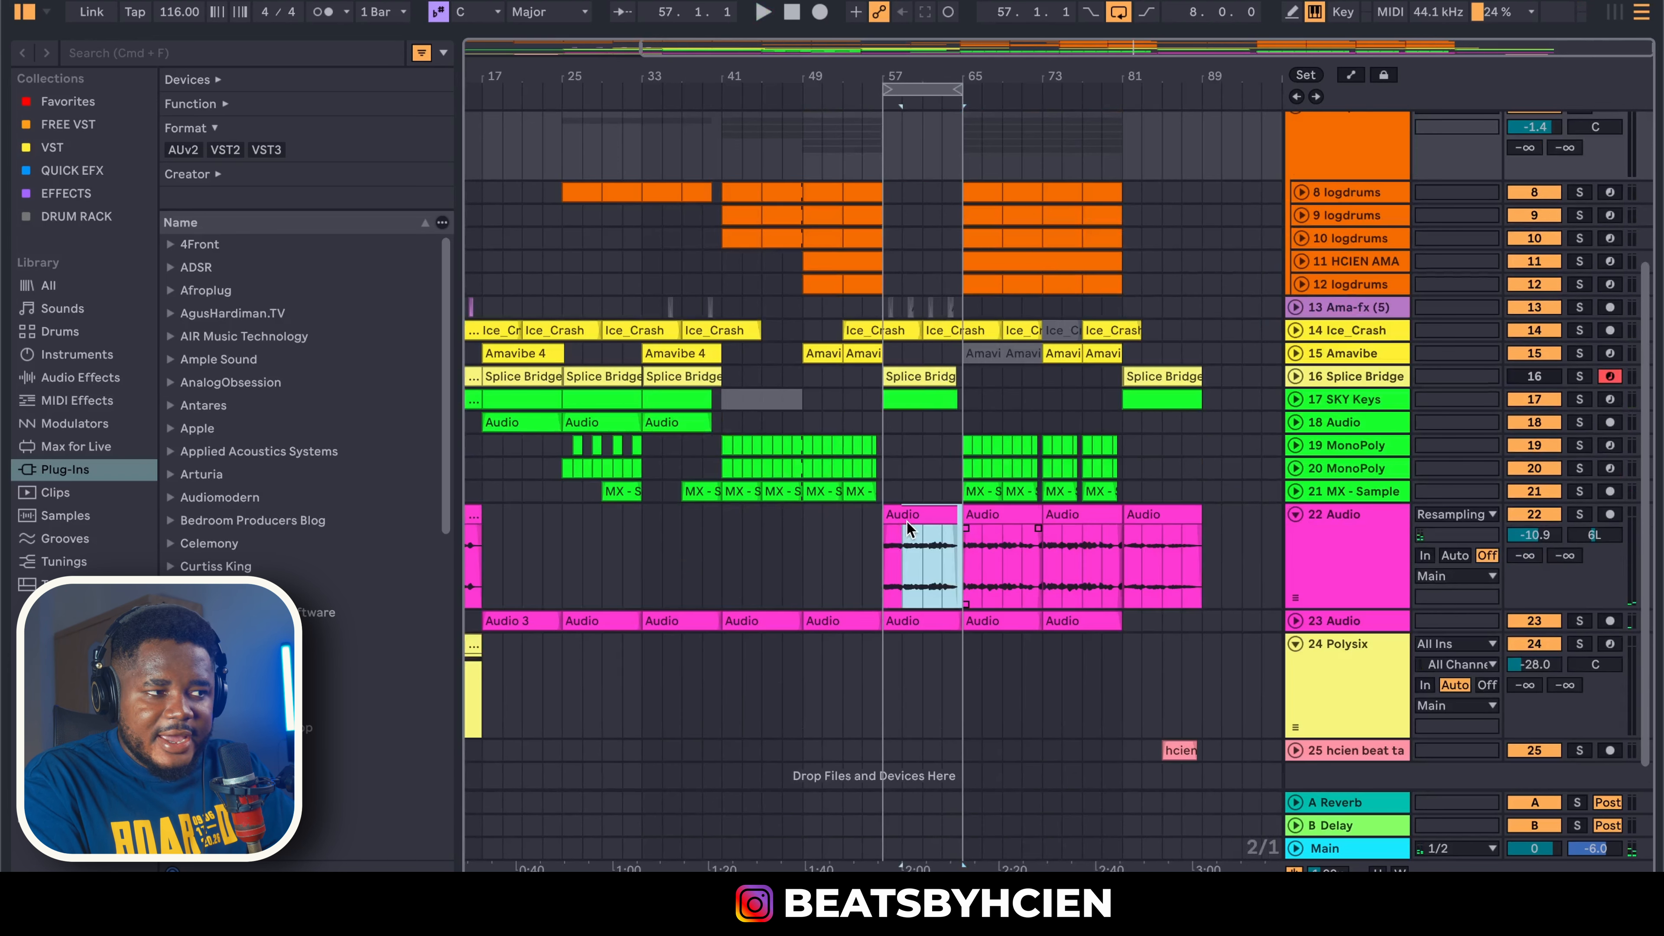
Play from bar 61 and set the loop to bars 65 to 81
click(924, 446)
key(space)
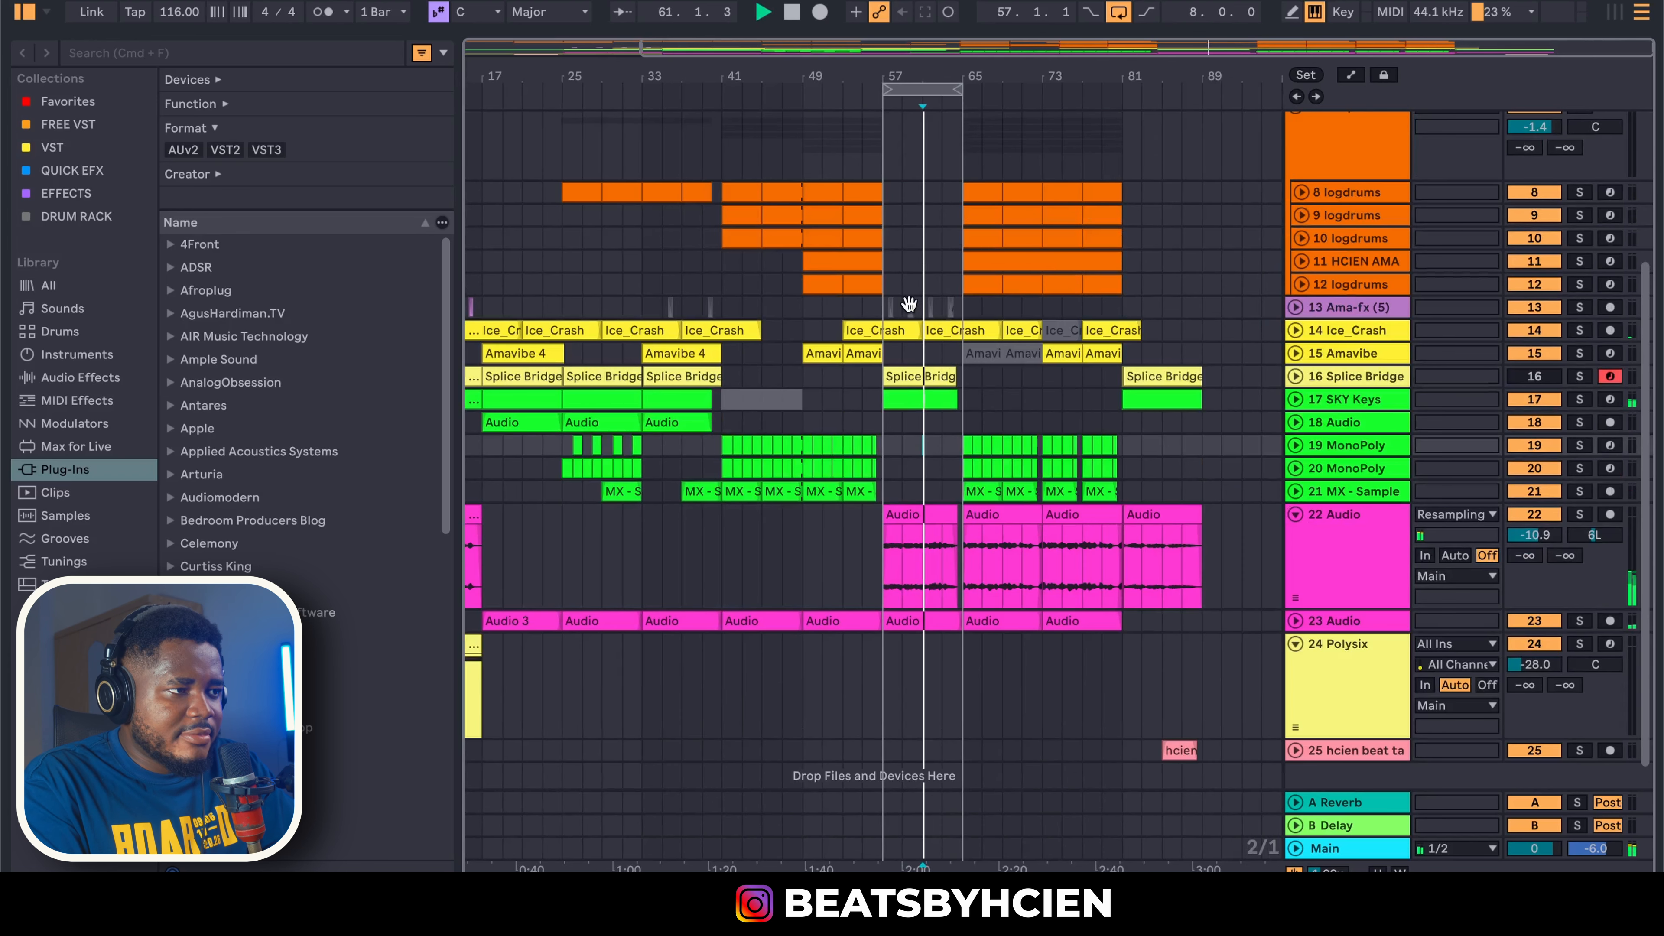
drag(944, 120, 1024, 119)
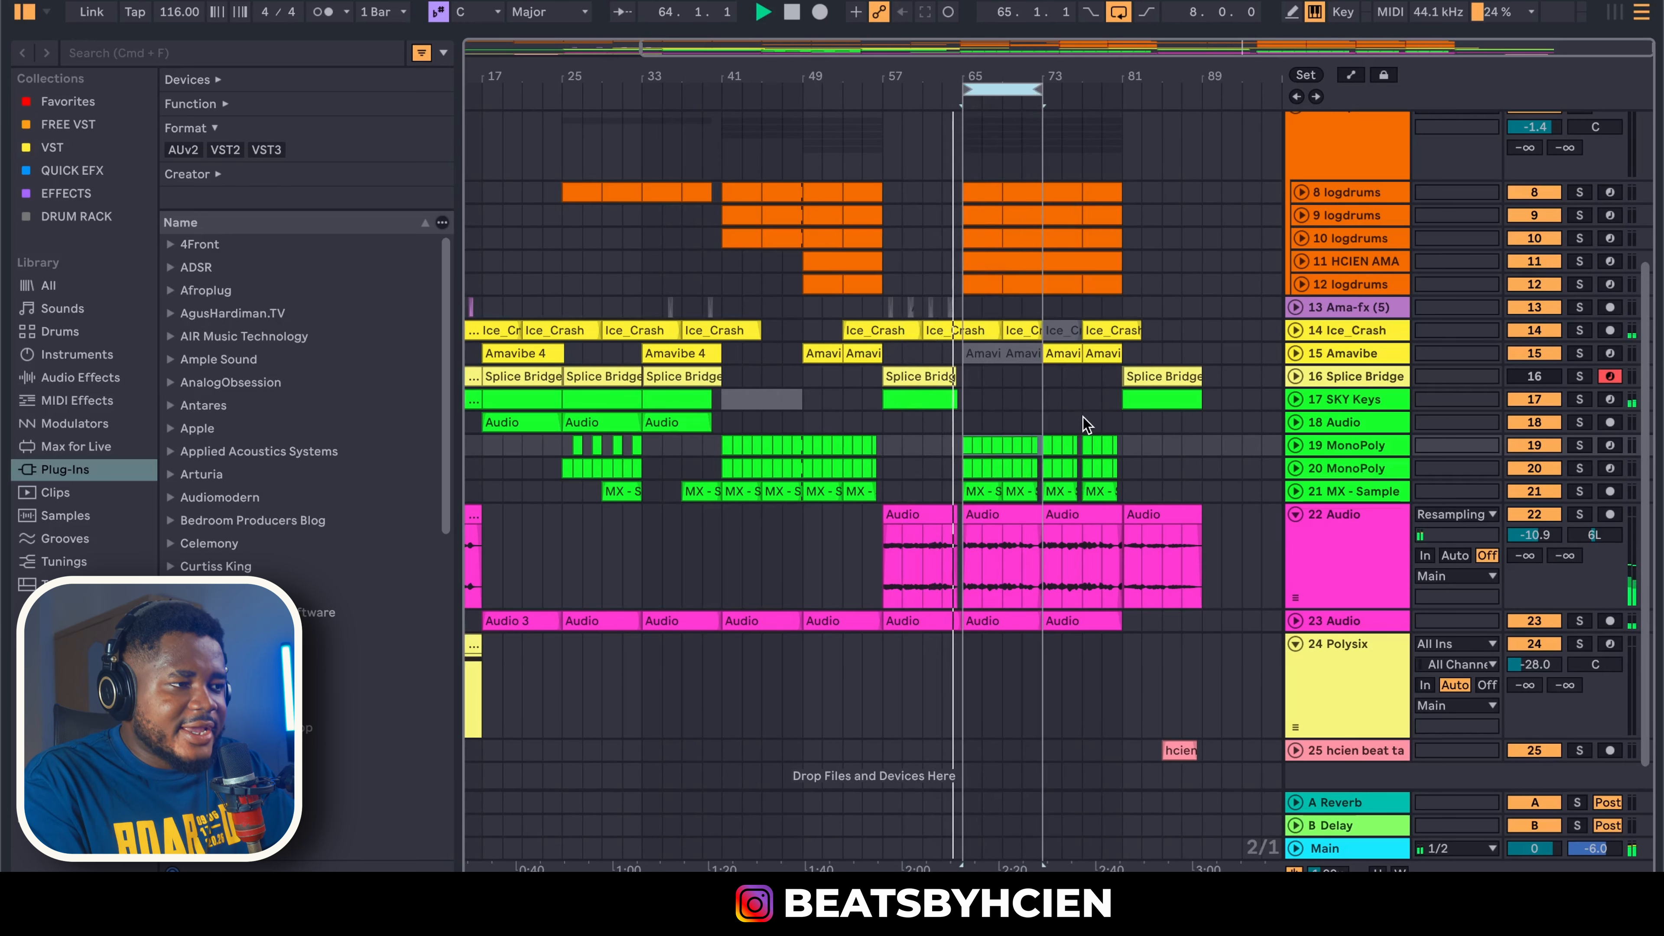
scroll(1083, 417, up, 5)
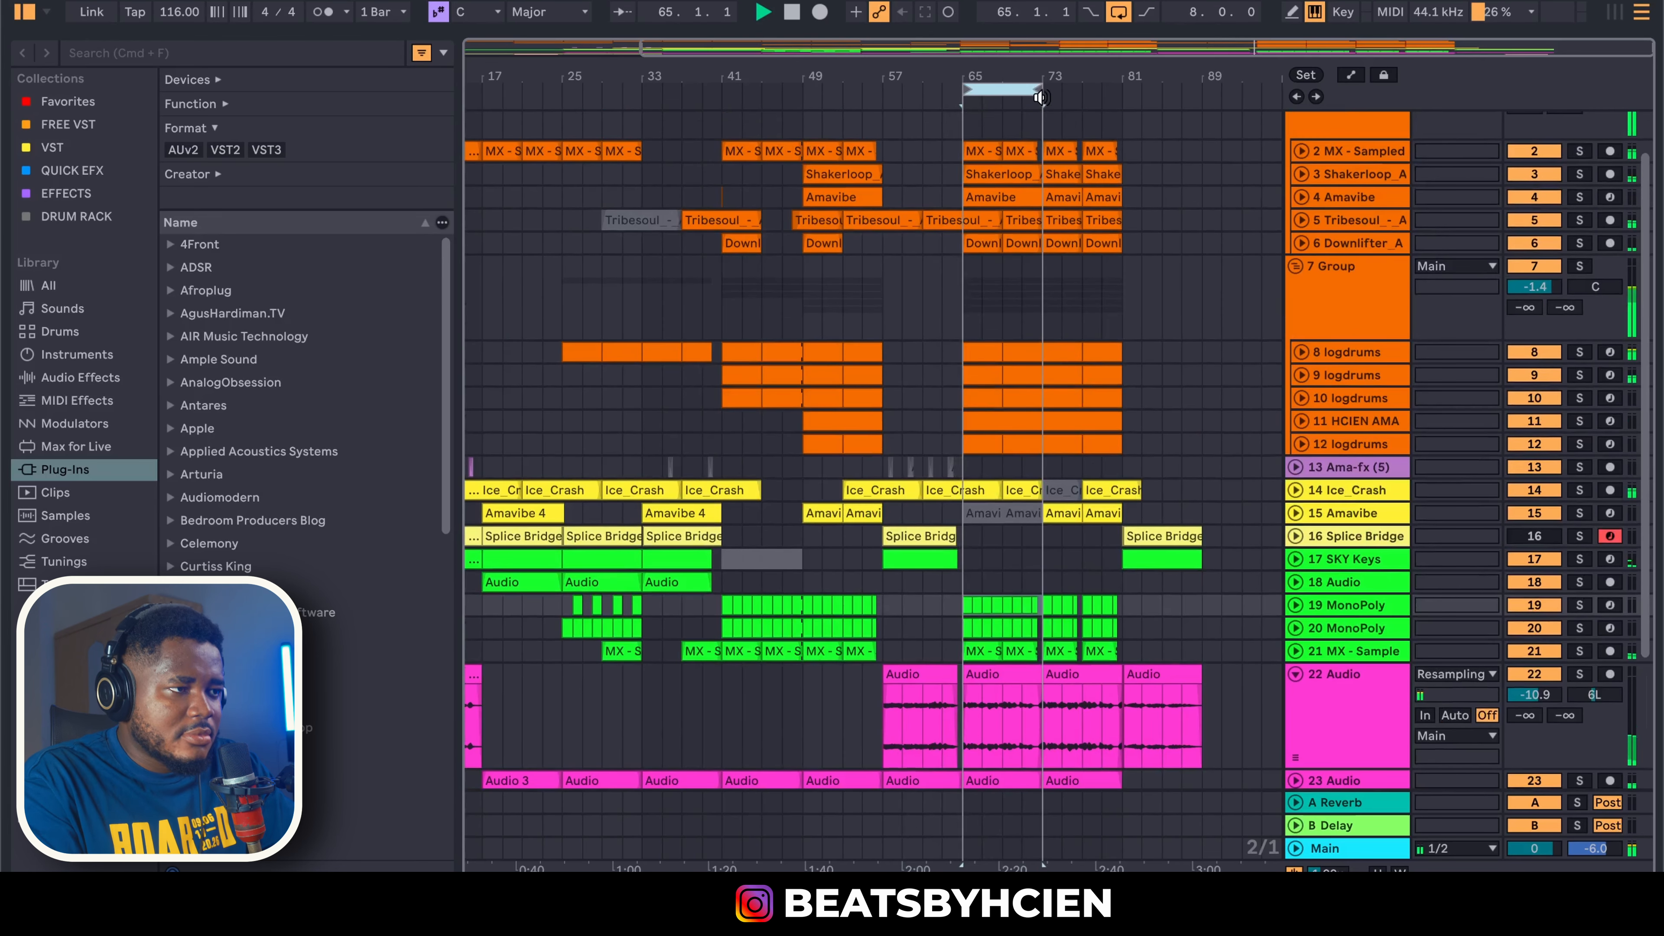
drag(1034, 92, 1122, 290)
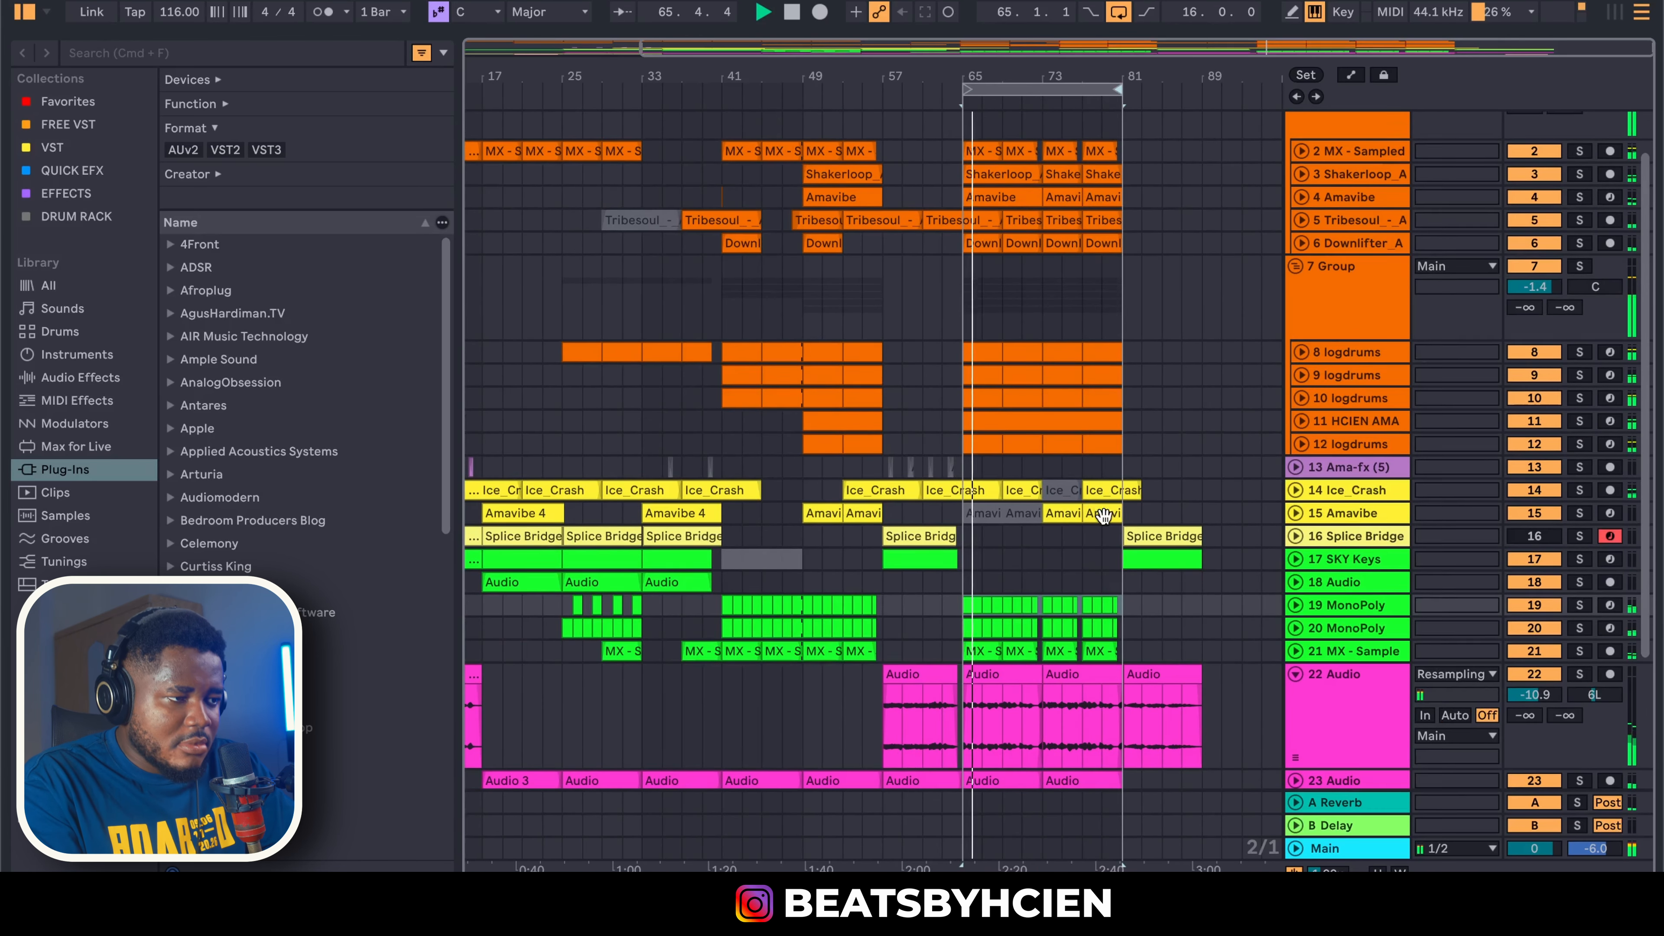
scroll(1104, 516, down, 6)
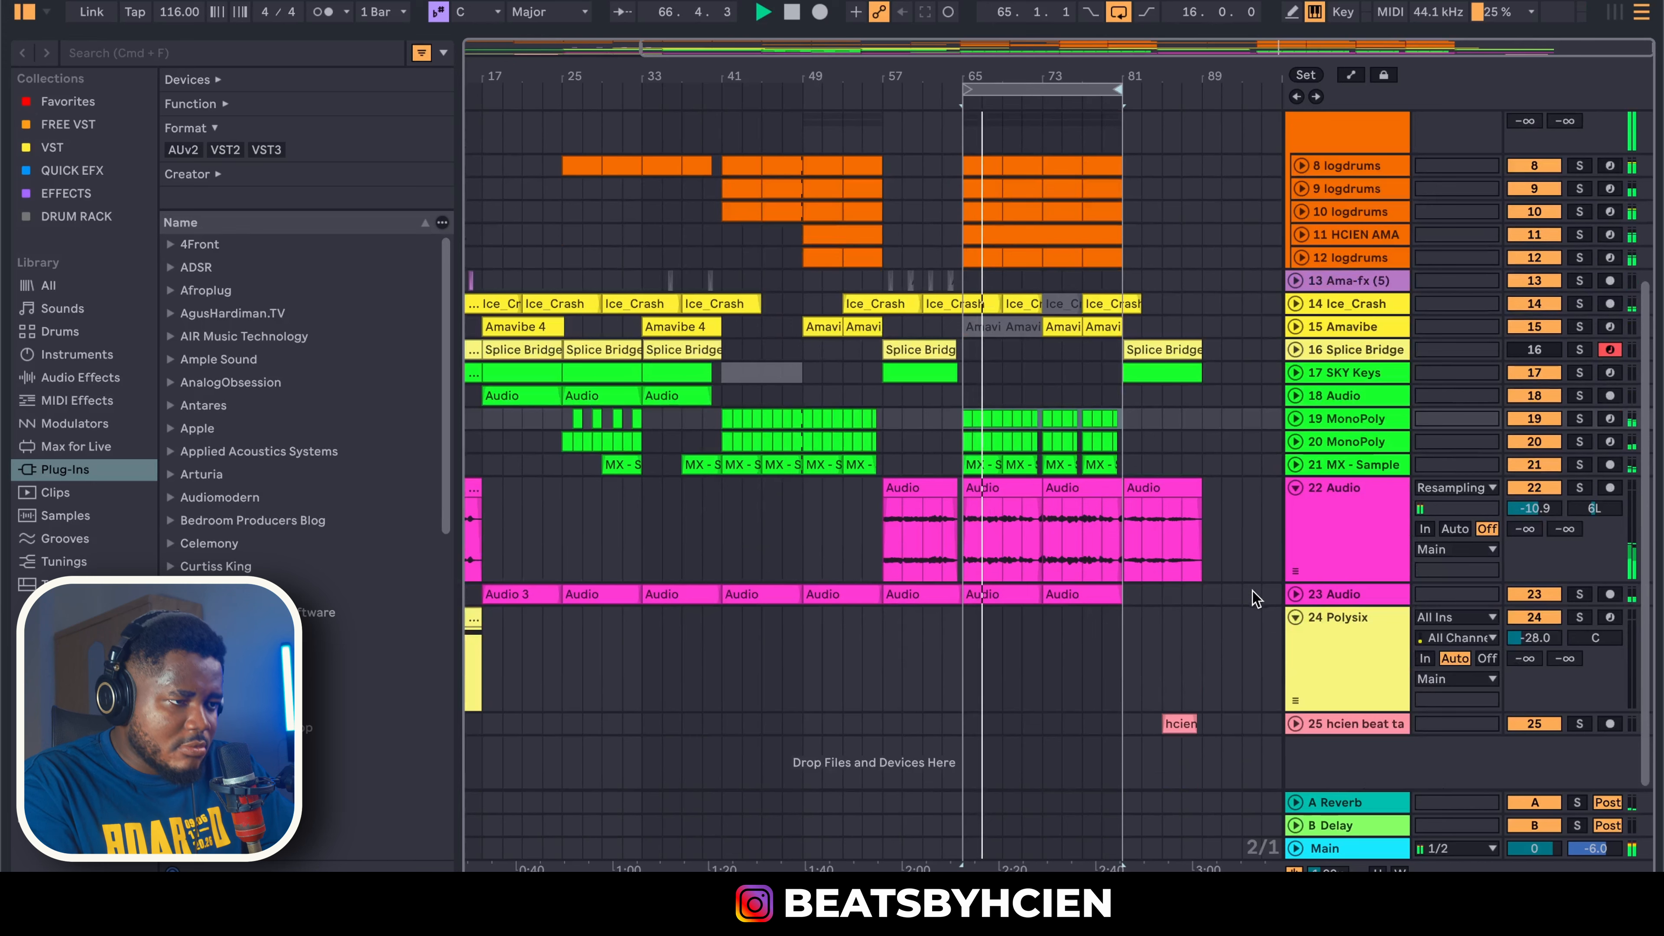
Stop playback, unfold the 23 Audio track, review its effects and solo it for playback from bar 65
key(space)
click(1296, 595)
double_click(1329, 620)
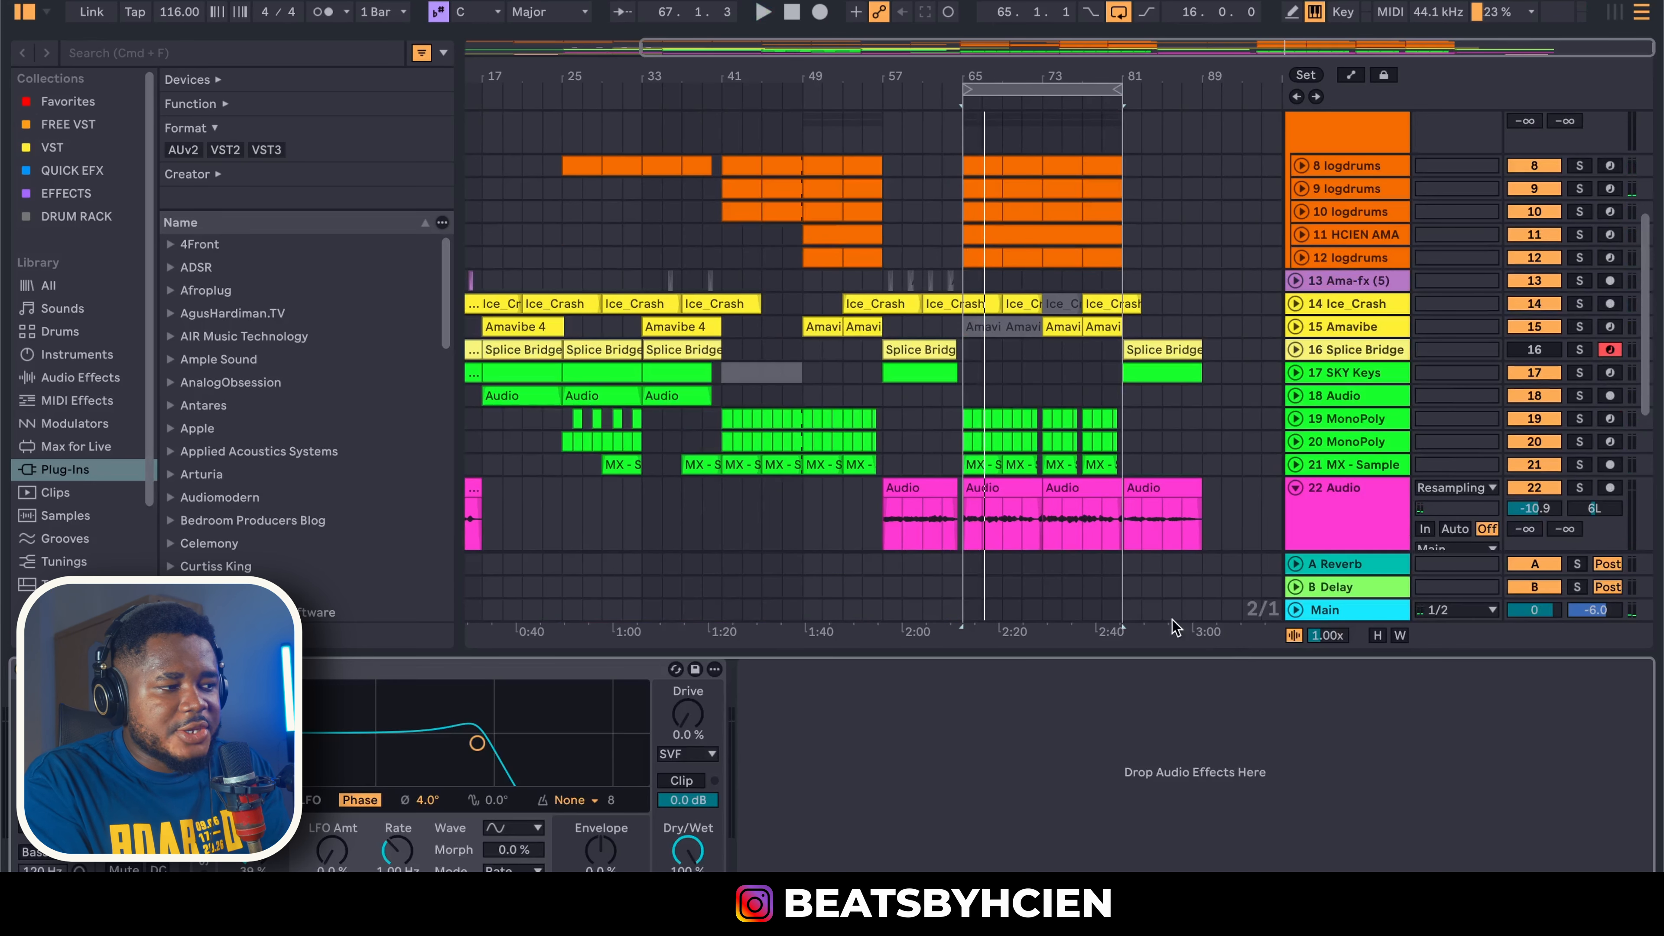
click(842, 656)
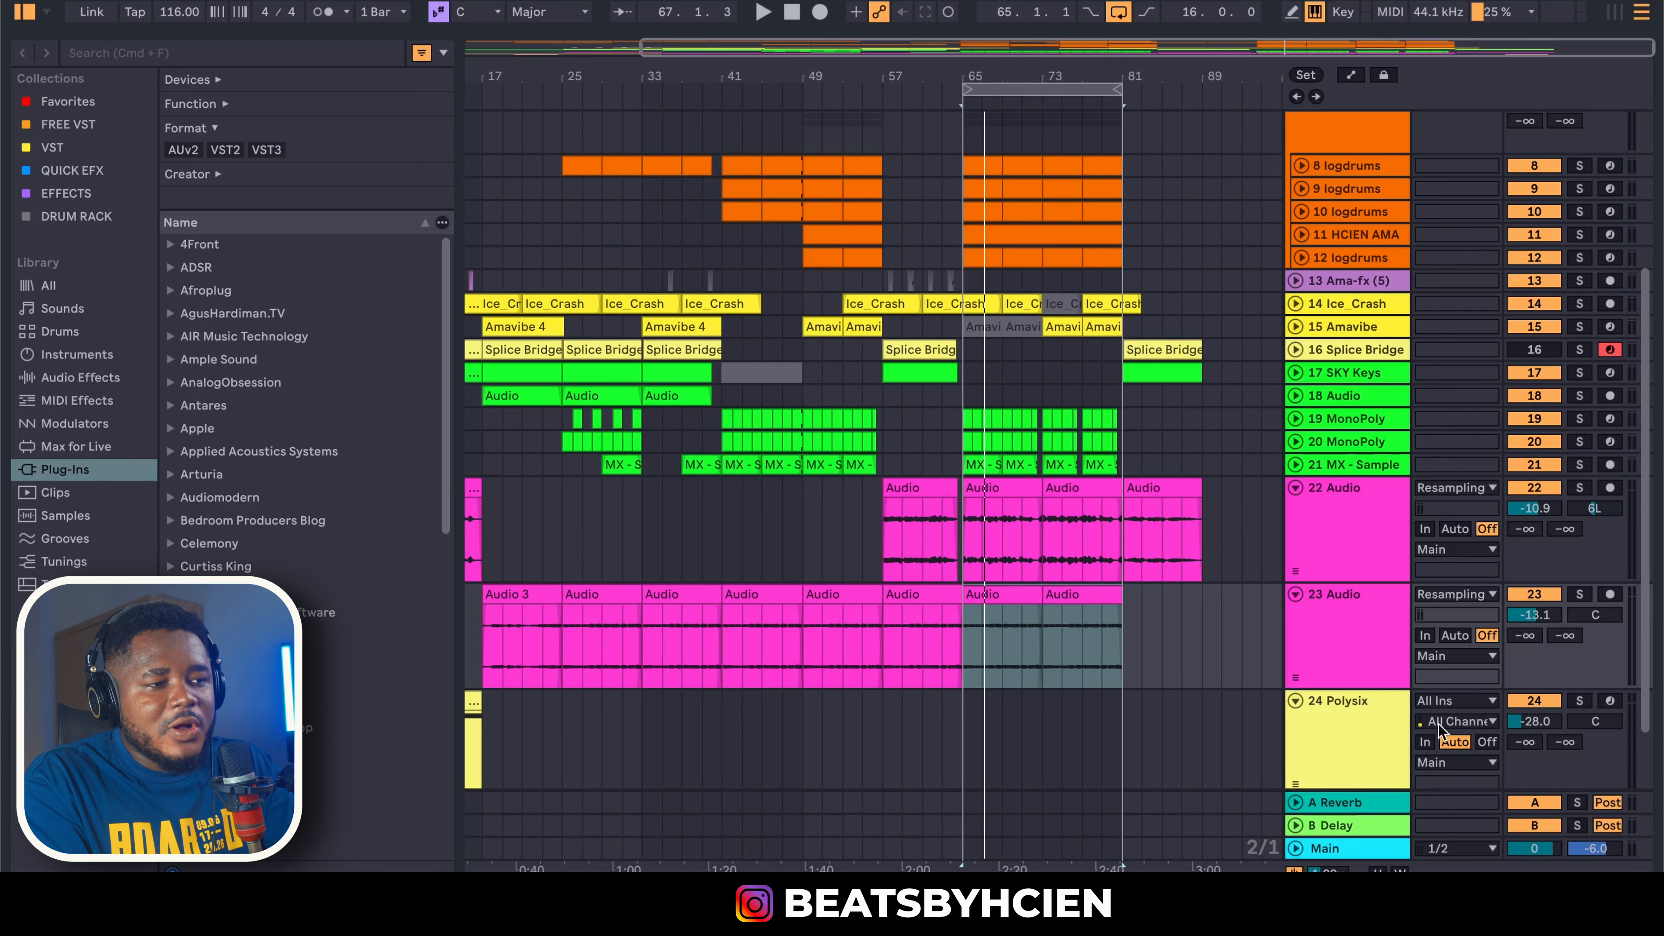
click(1579, 594)
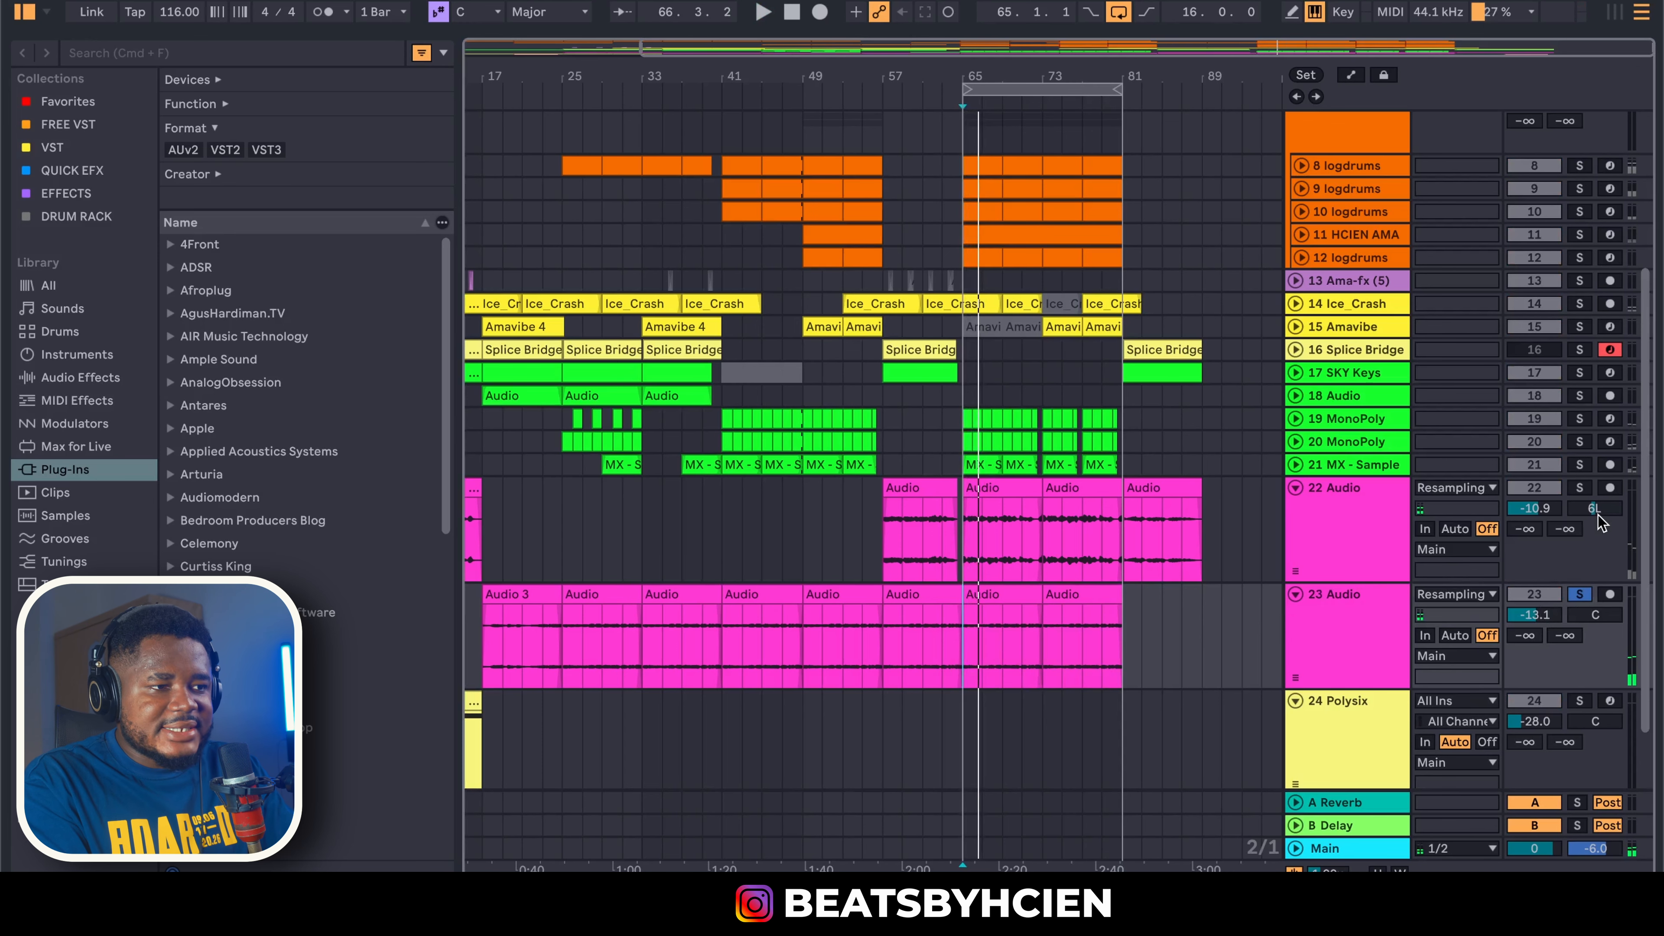
Solo the 22 Audio track and play its clip at bar 65 with the sample view open
click(1579, 487)
double_click(1025, 491)
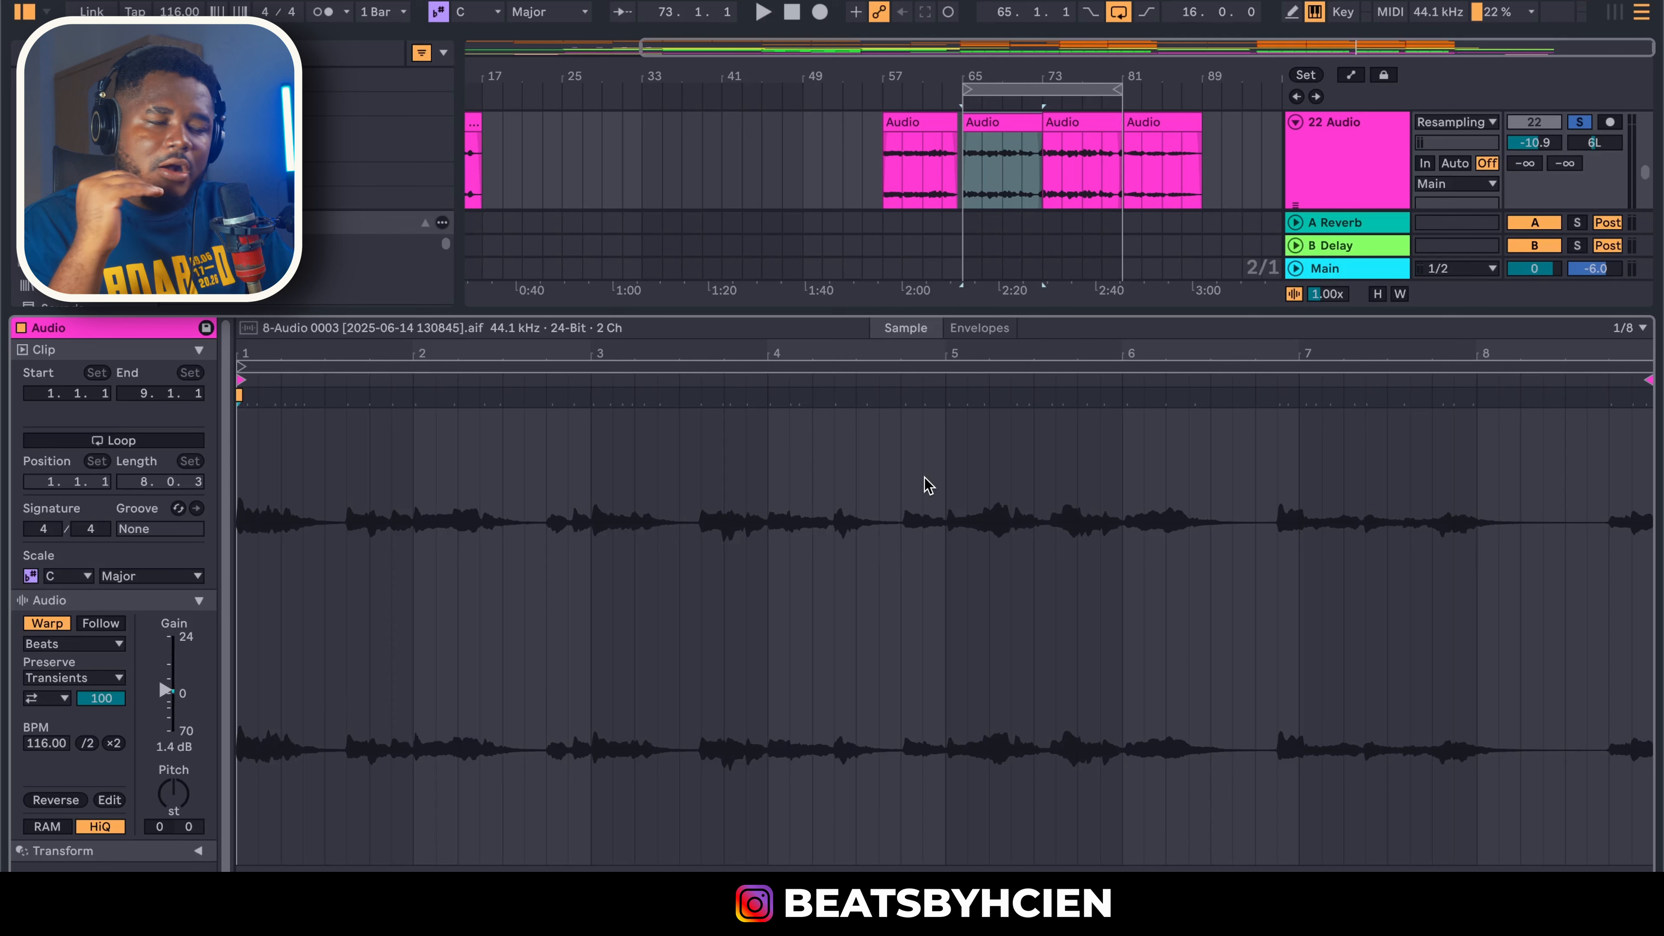
key(space)
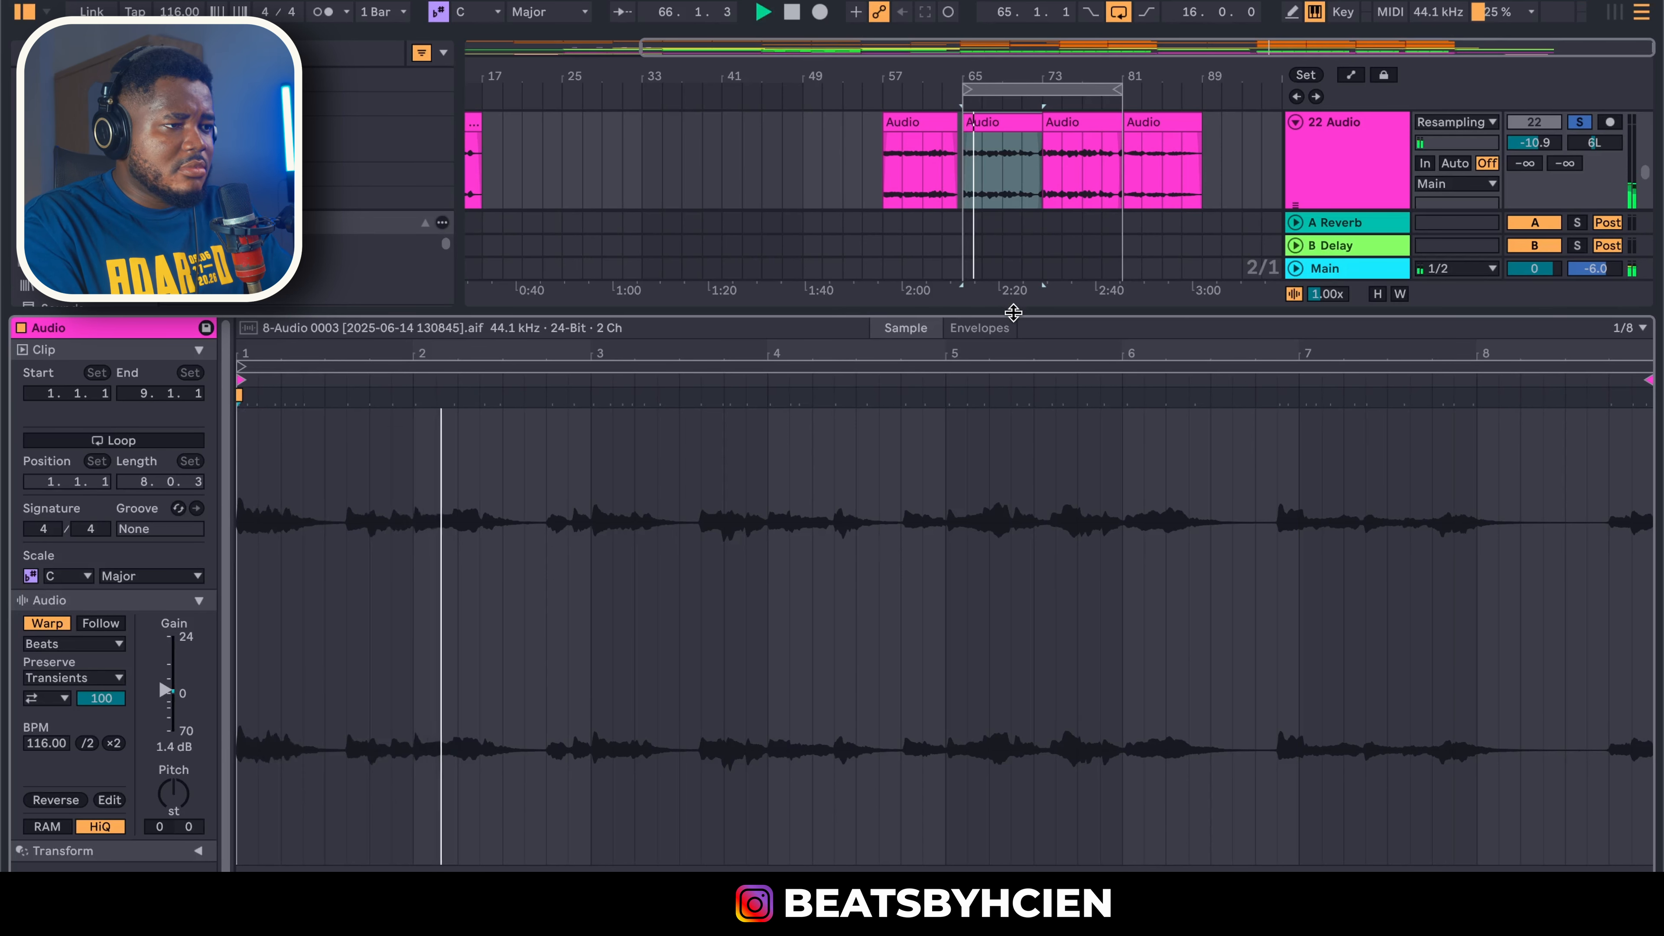
Close the sample view and add the 21 MX - Sample, 8 logdrums and 9 logdrums tracks to the solo
drag(1014, 313, 1022, 852)
click(1579, 381)
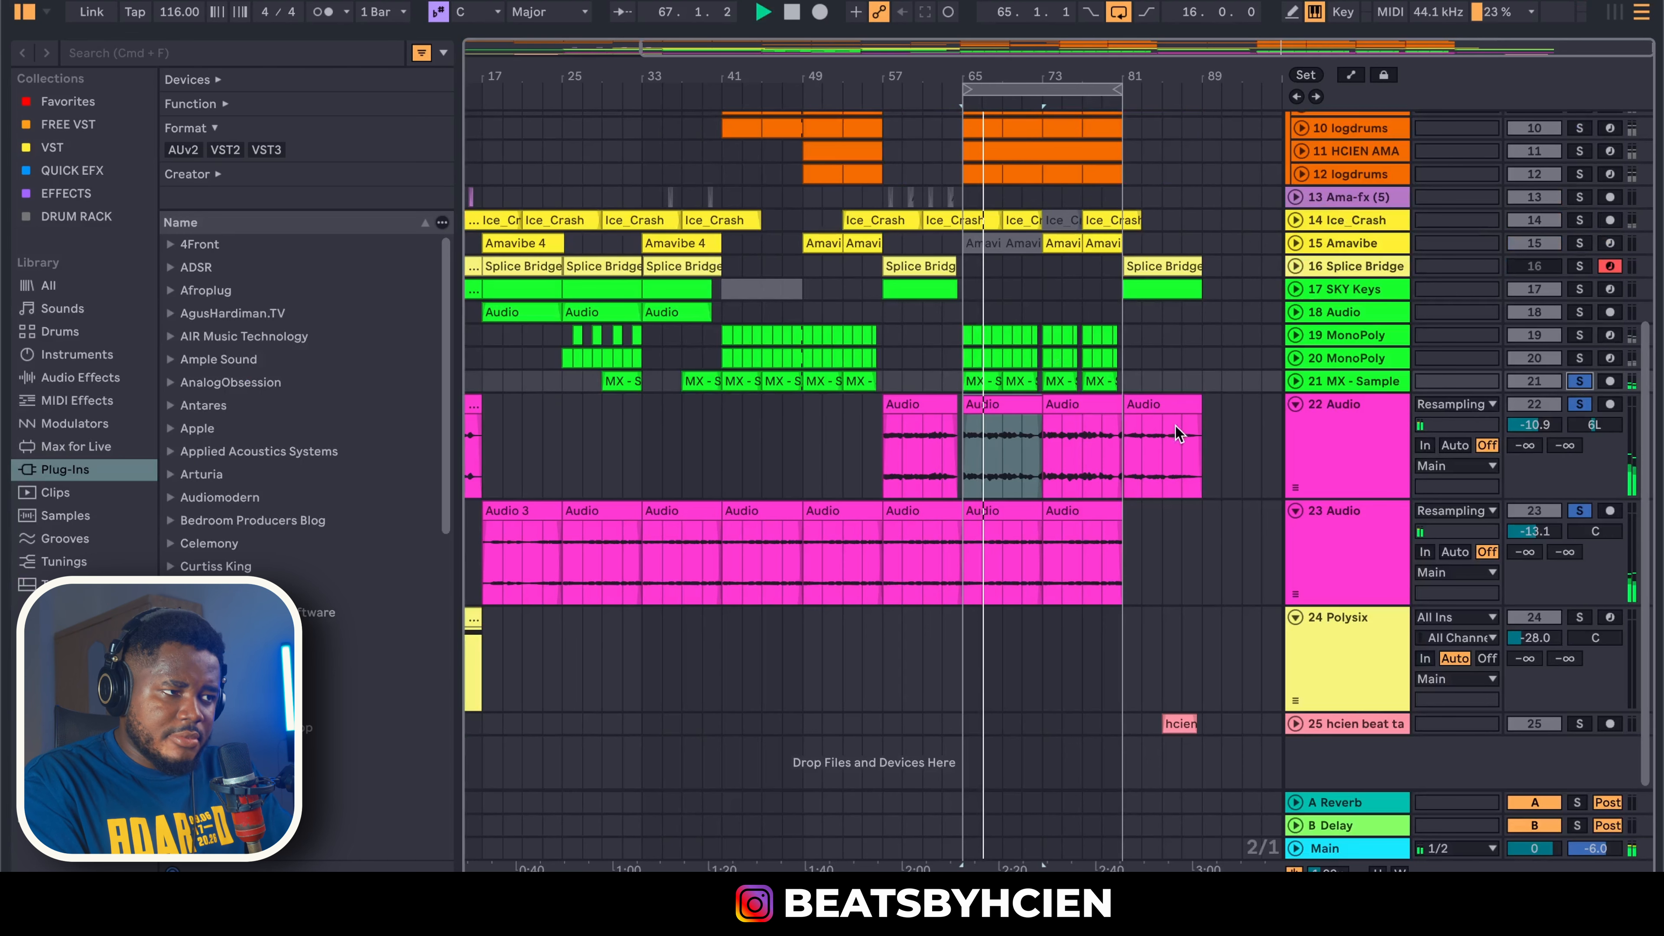
scroll(1630, 323, up, 5)
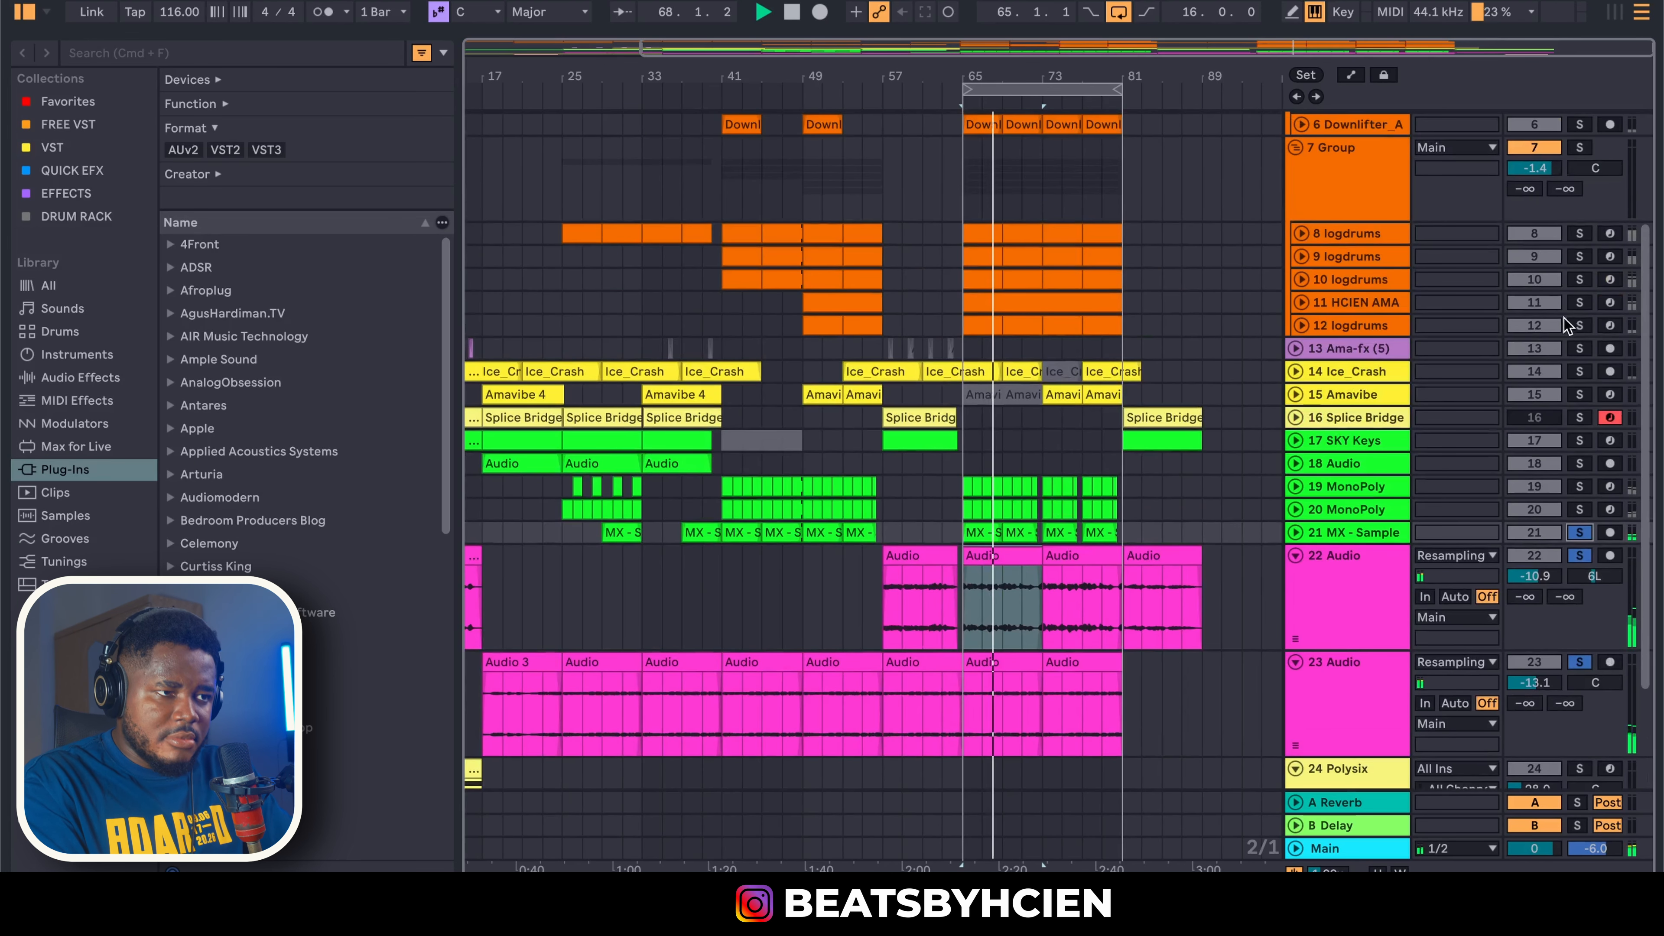
click(1580, 233)
click(1579, 256)
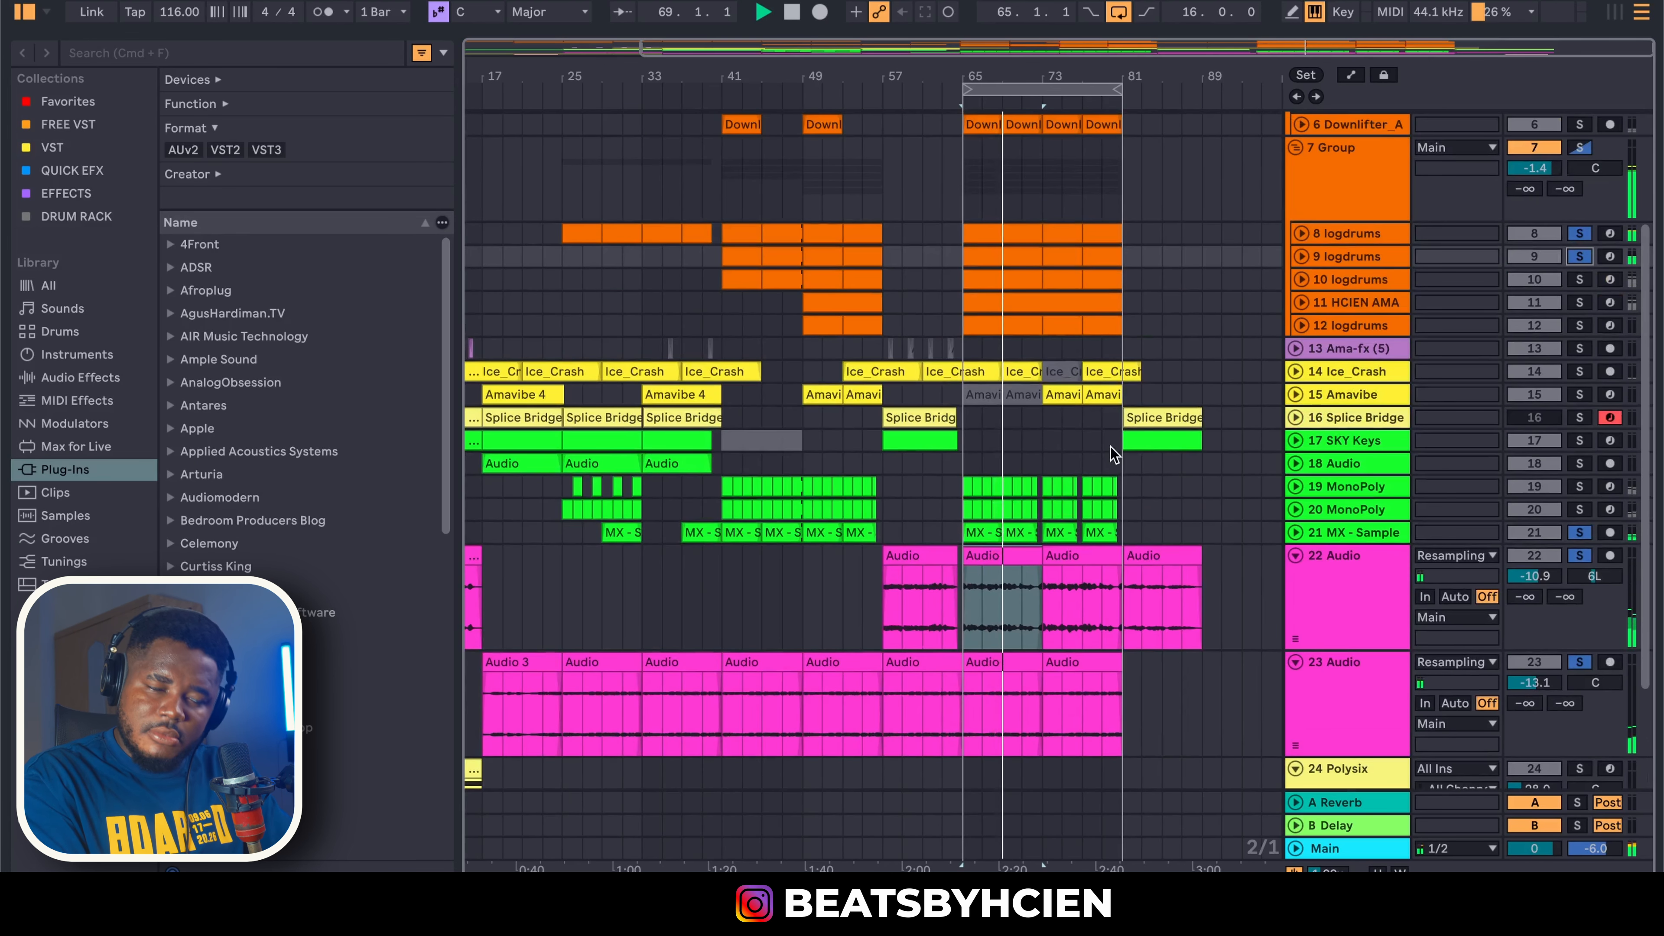
Review the 22 Audio clip at bar 73 in the sample view, return to the full arrangement and stop playback
scroll(1110, 447, down, 1)
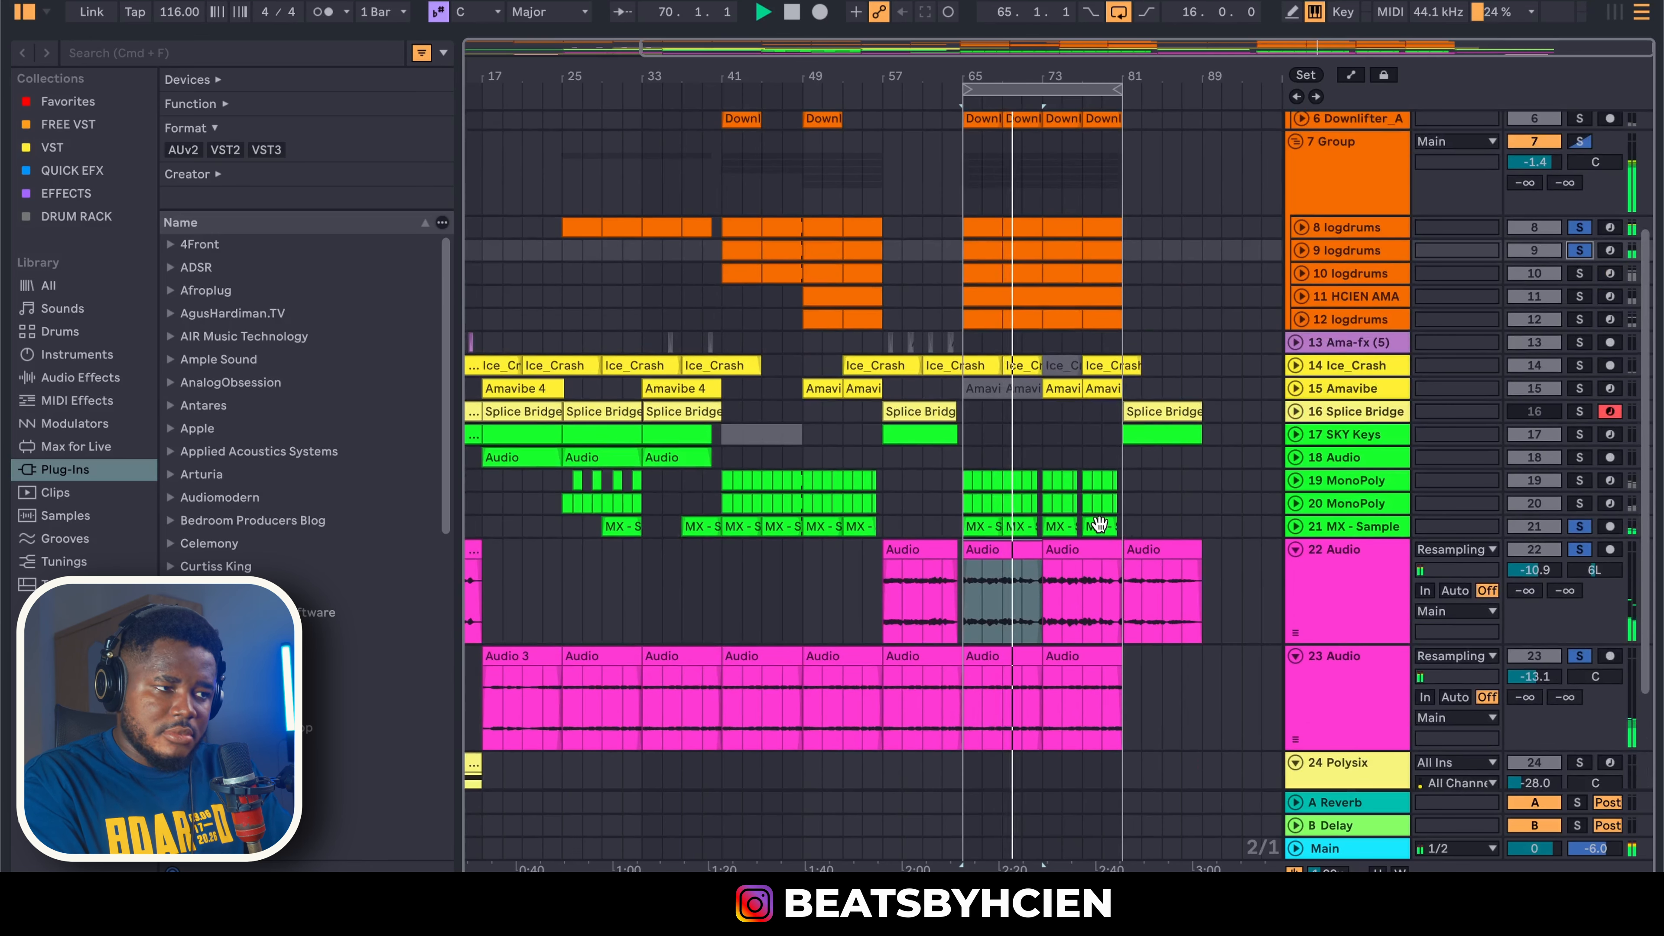
scroll(1069, 542, down, 3)
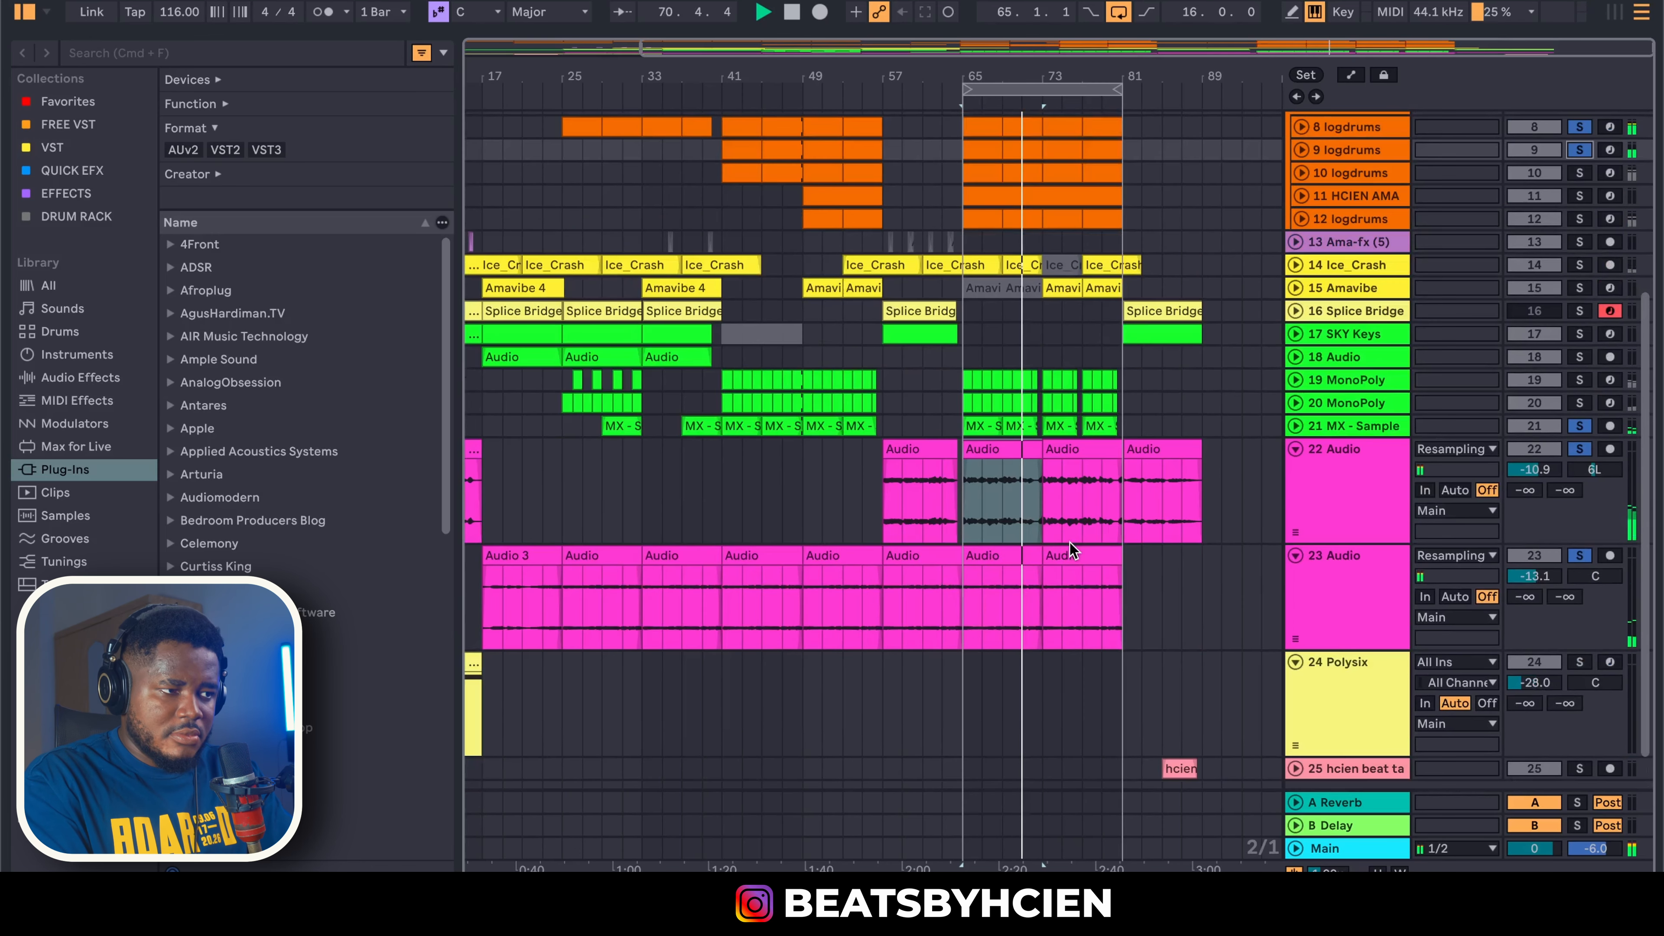
double_click(1070, 447)
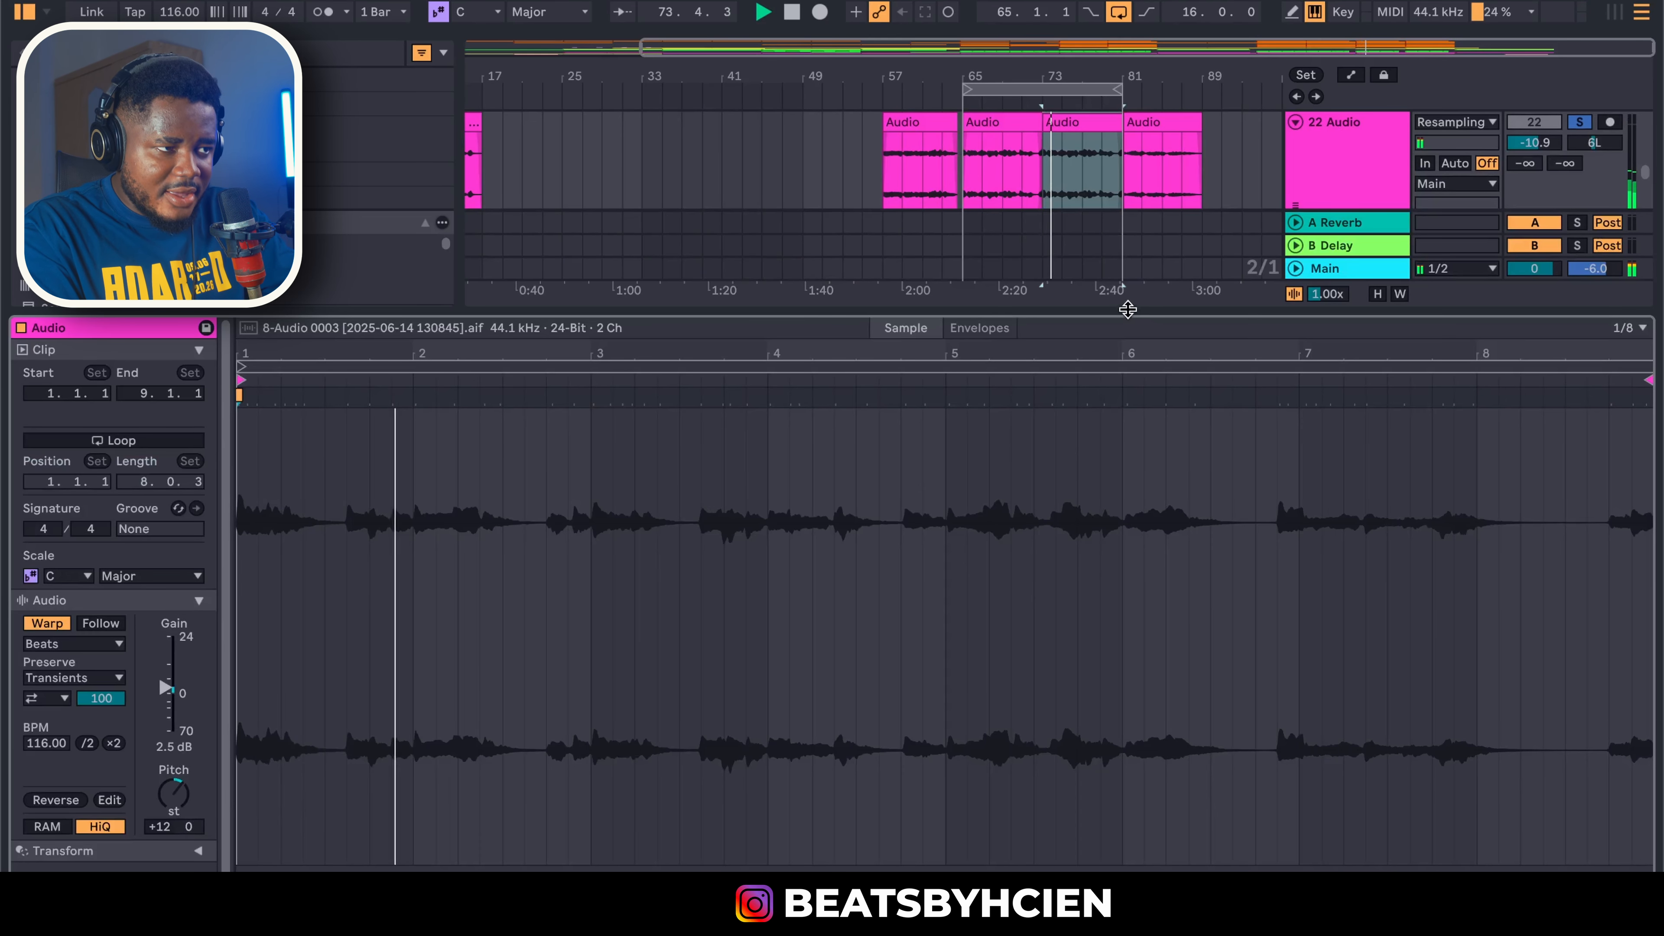
drag(1123, 313, 1130, 495)
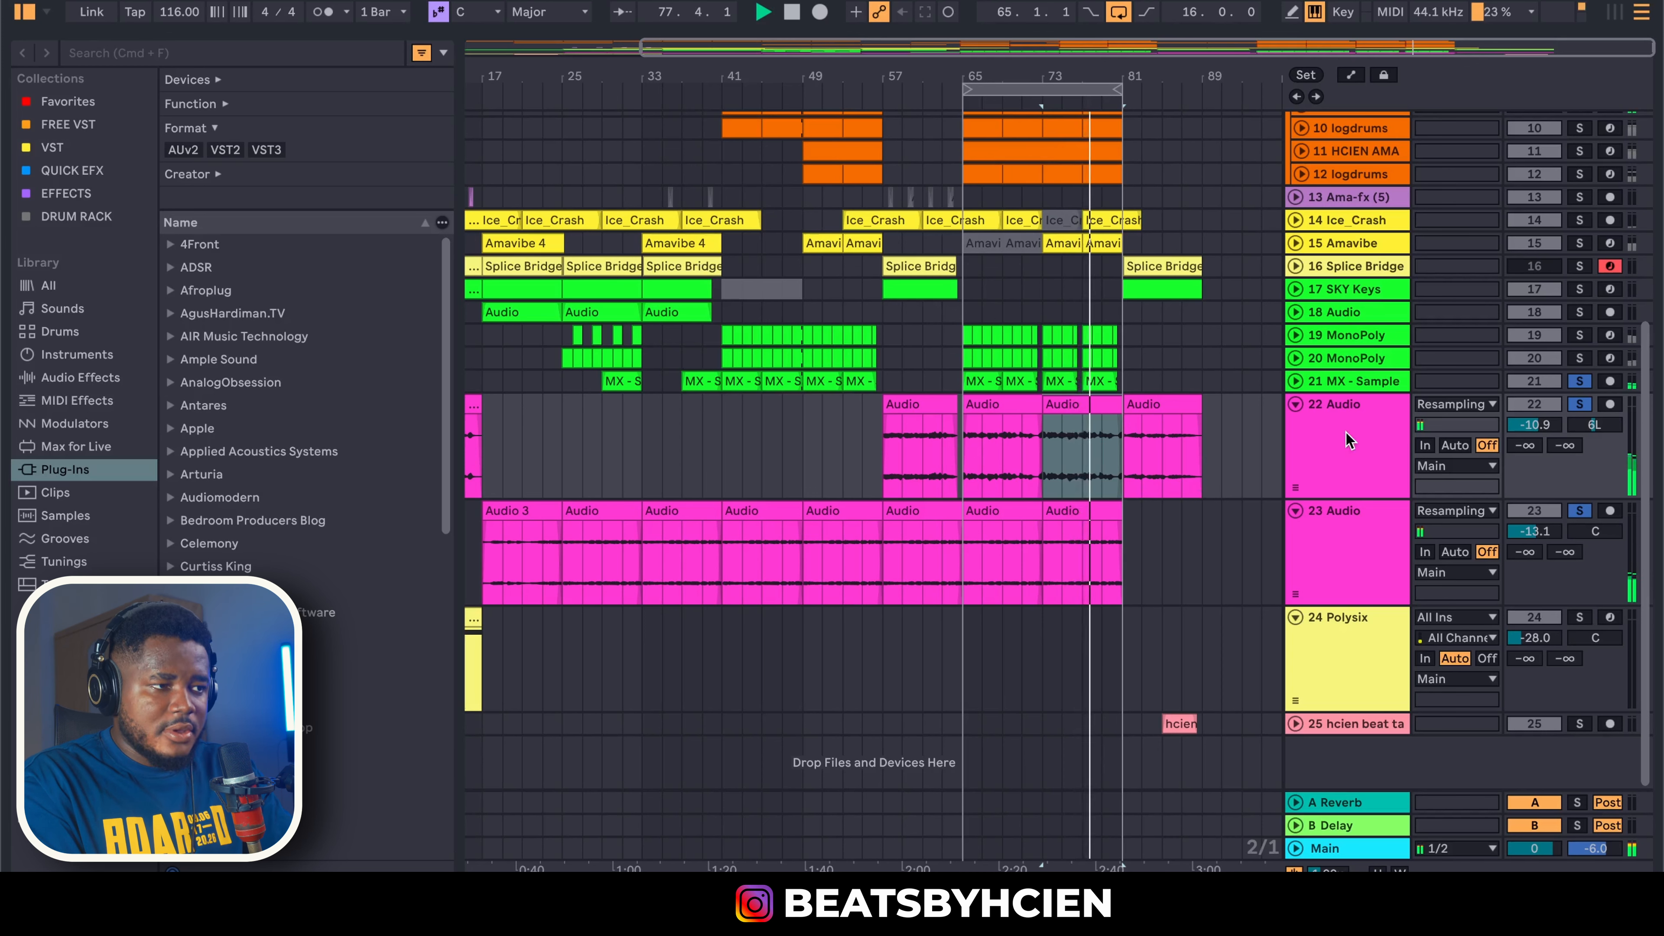
click(1088, 471)
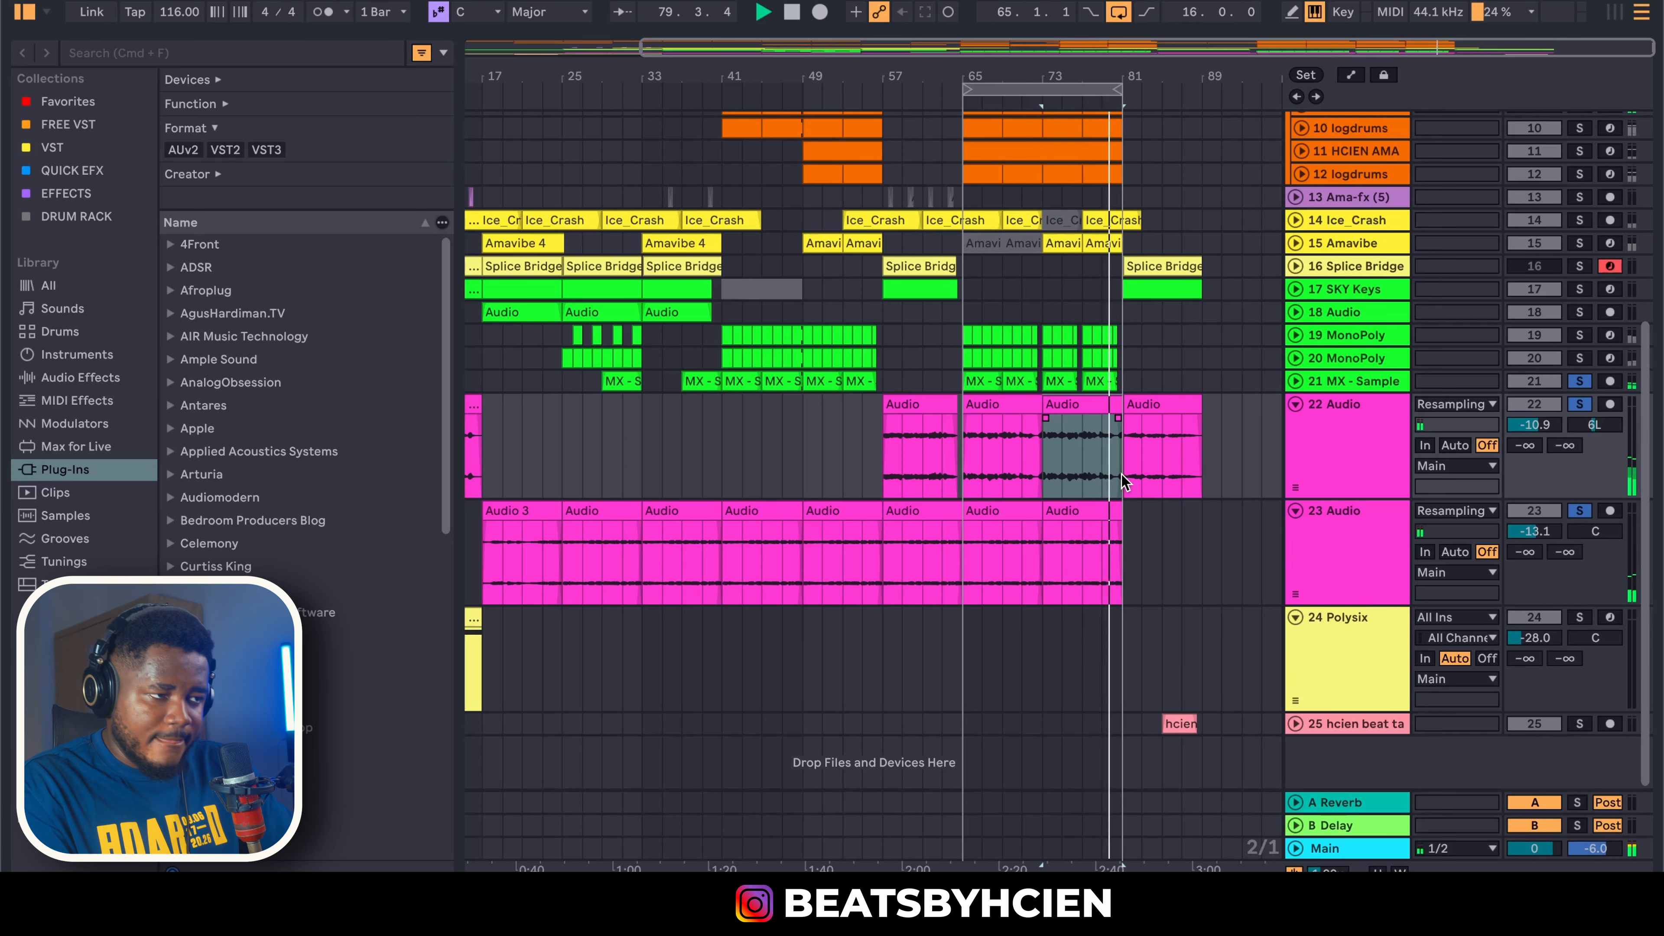
click(1034, 408)
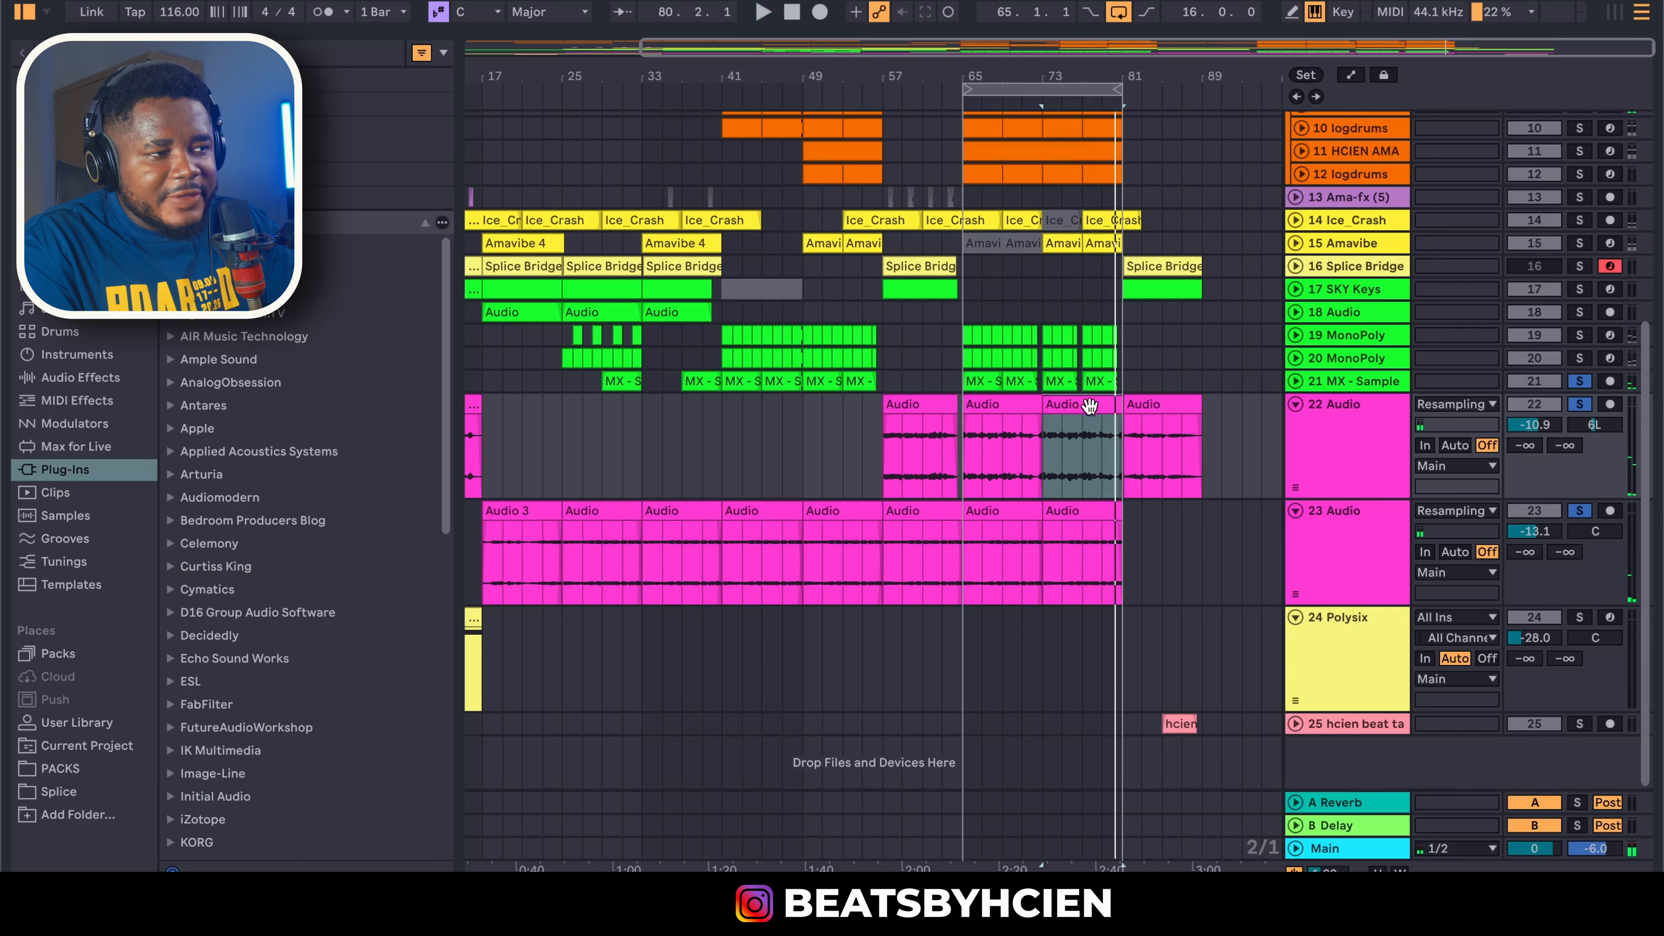
double_click(1080, 417)
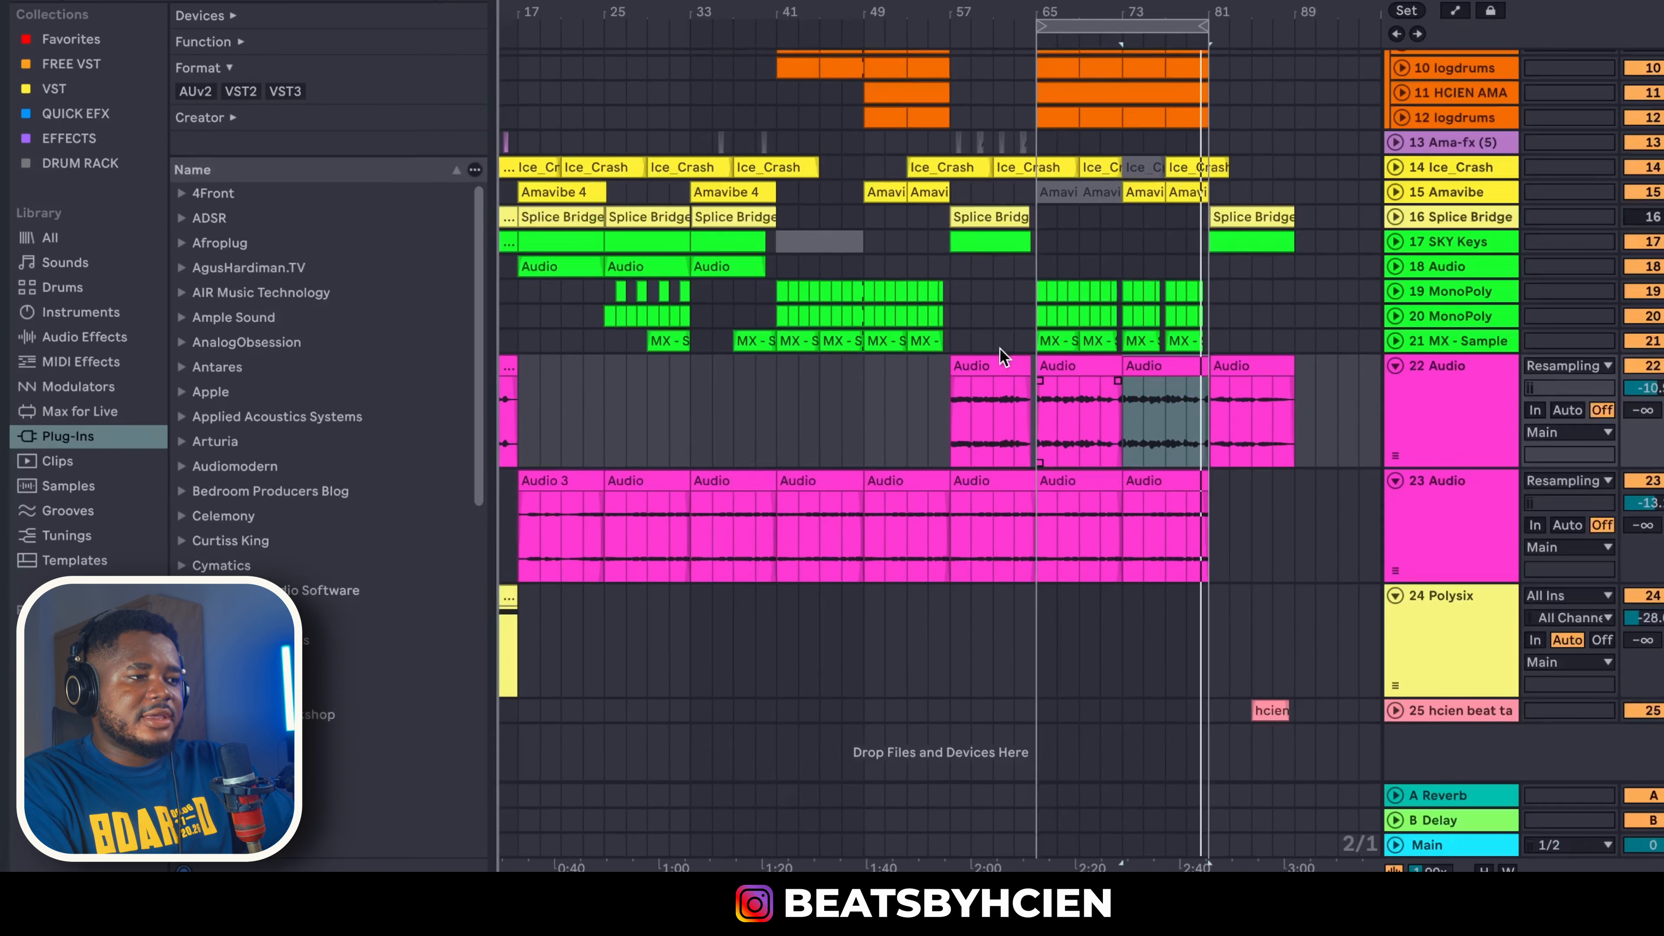
Play all tracks unsoloed from bar 57 with the loop set to bars 57 to 81, and fold the 22 Audio track
click(958, 321)
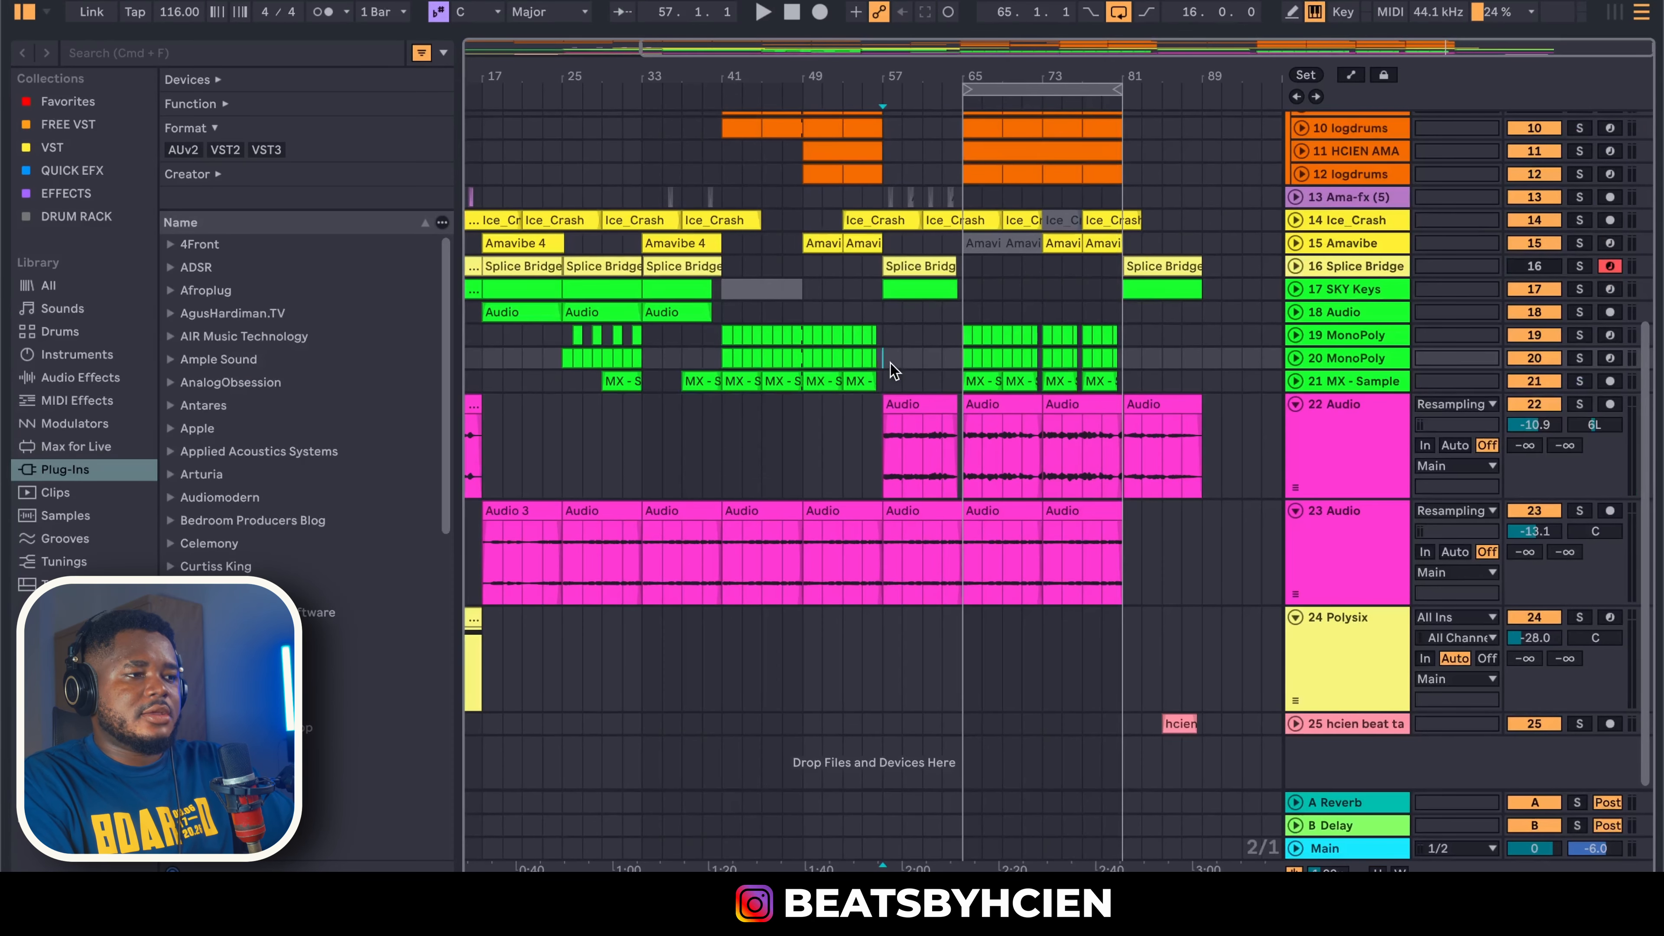
key(space)
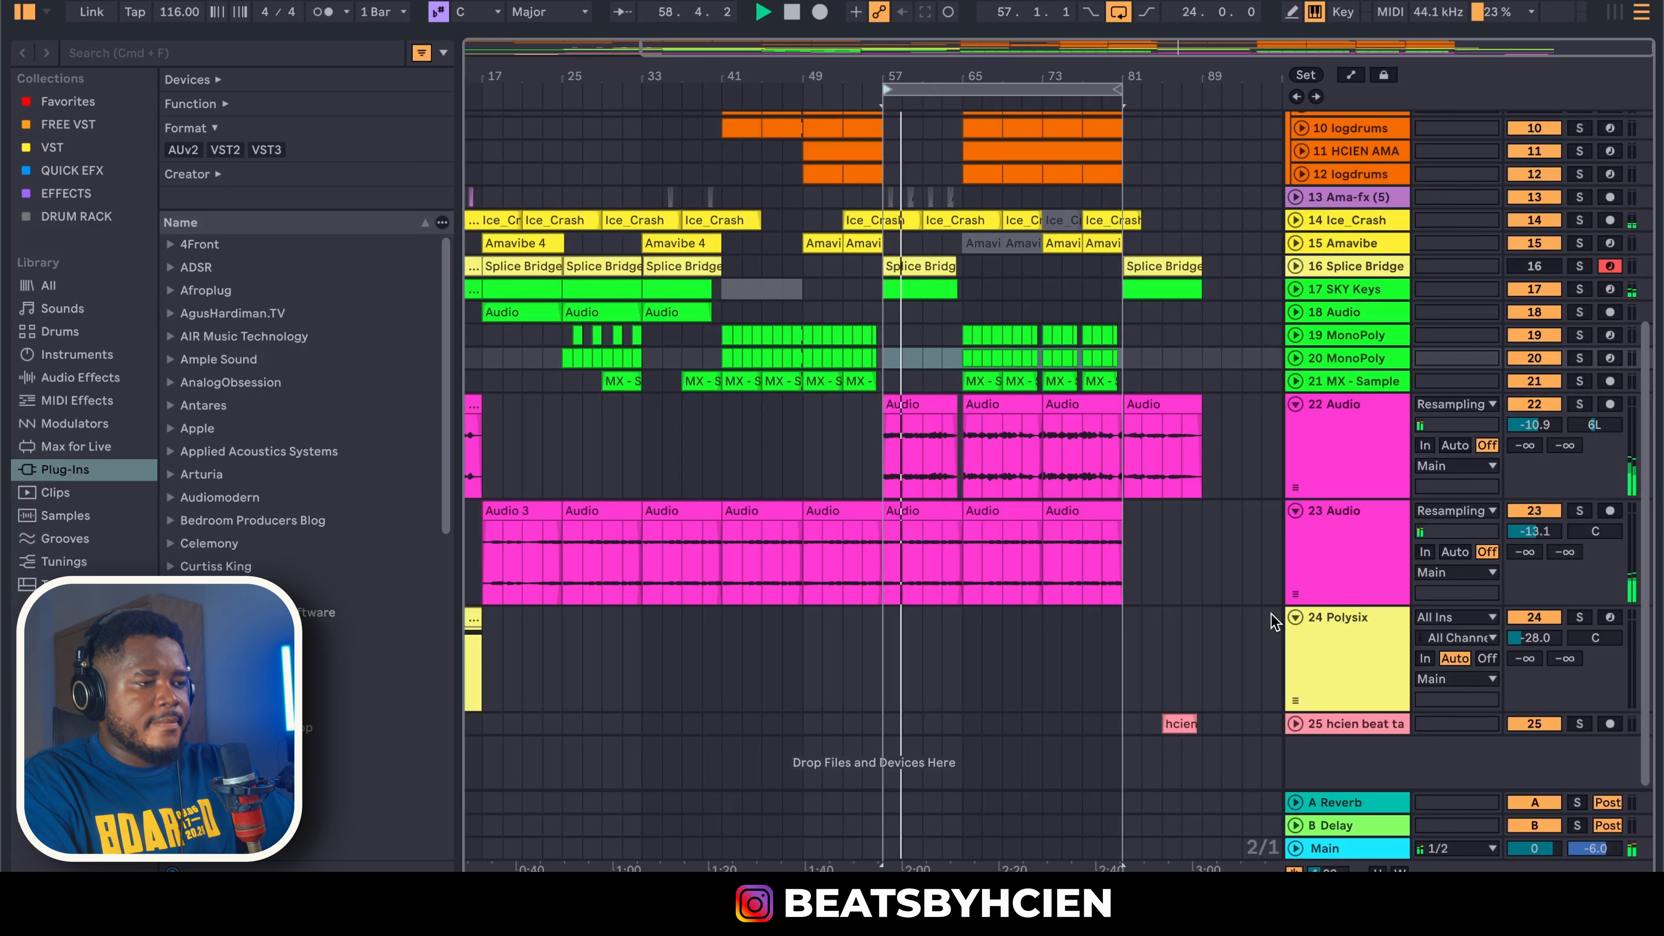
scroll(1267, 614, up, 3)
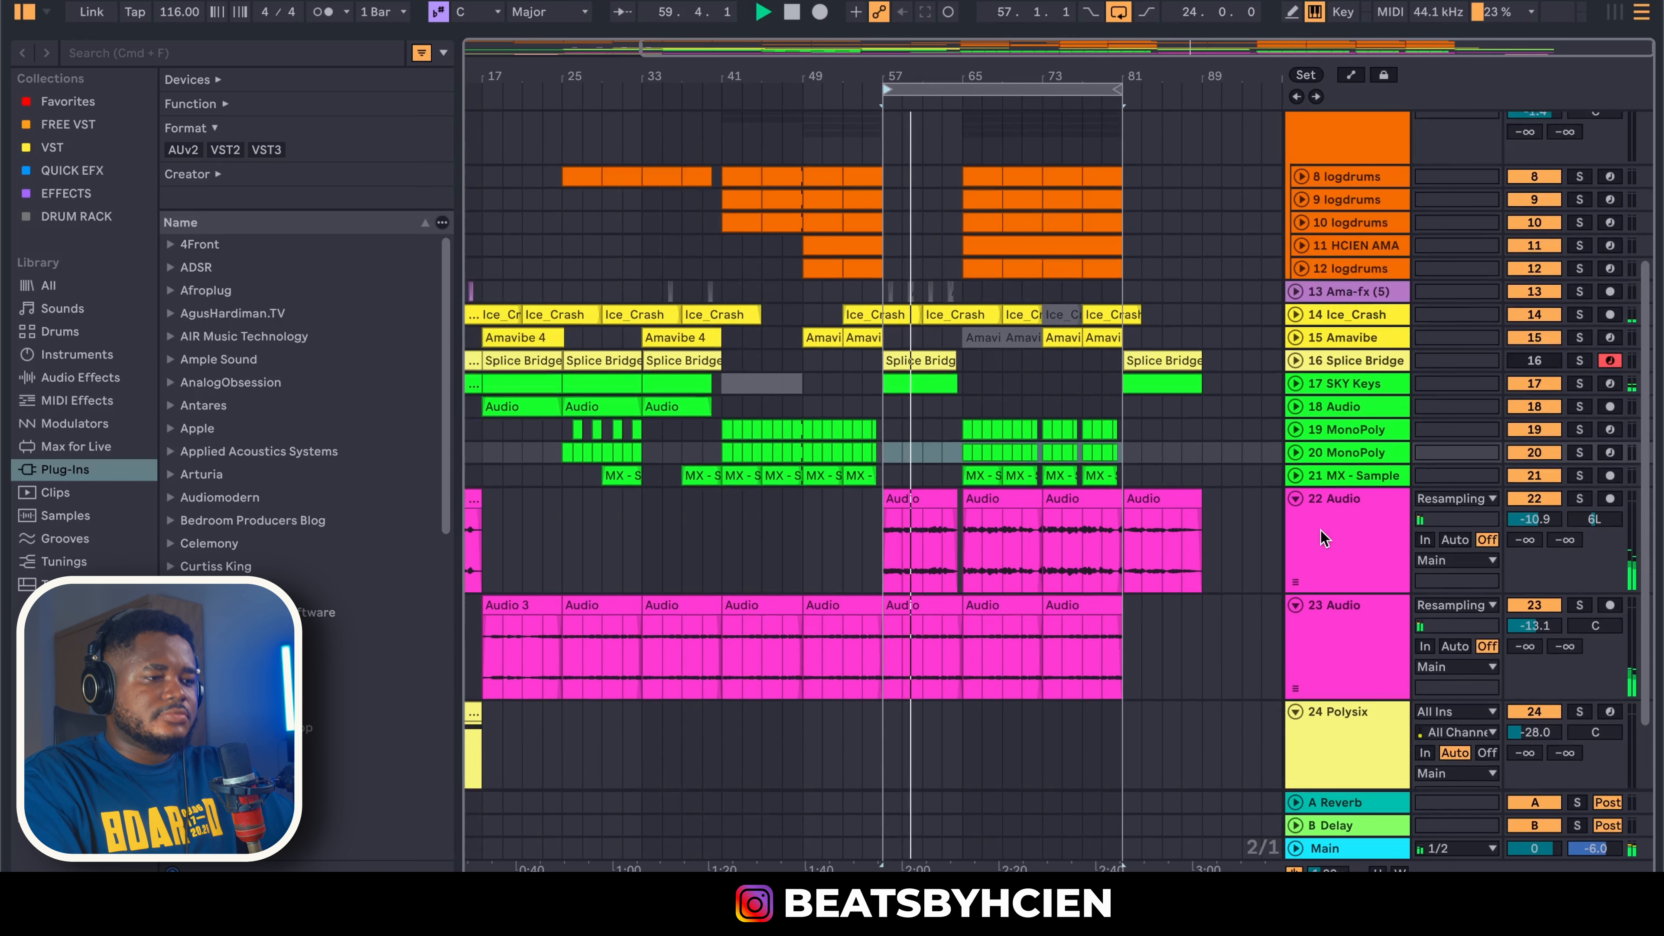
click(1296, 498)
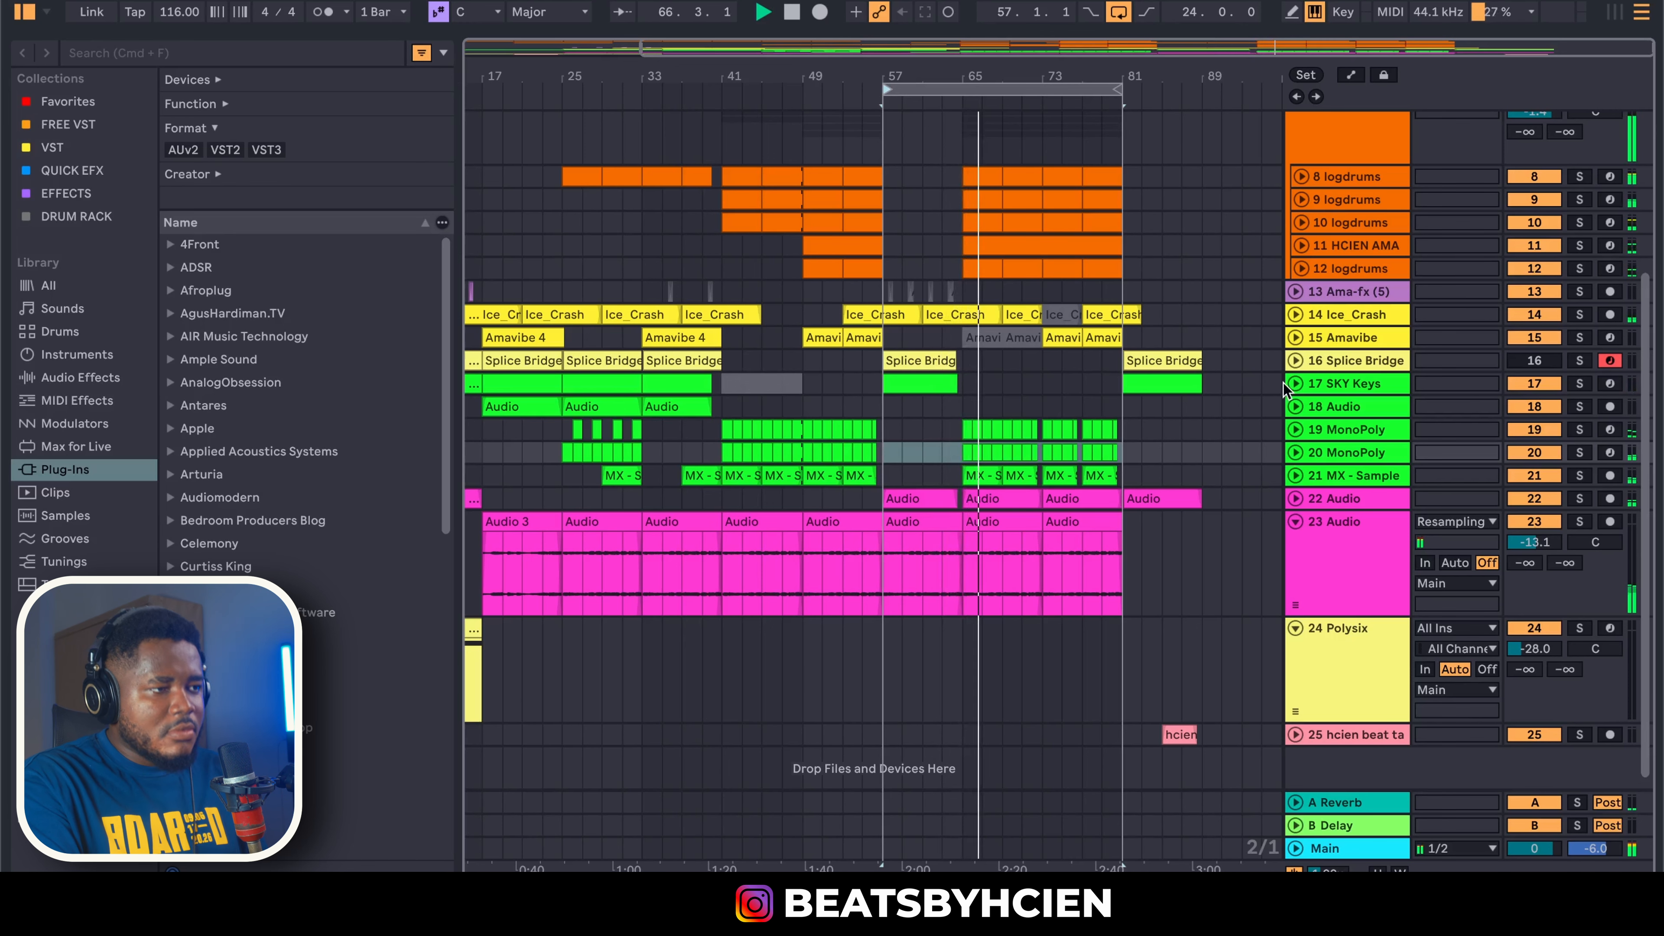
Unfold the 11 HCIEN AMA track, review the notes of its clip at bar 65 and close the note editor
click(1300, 247)
double_click(1047, 244)
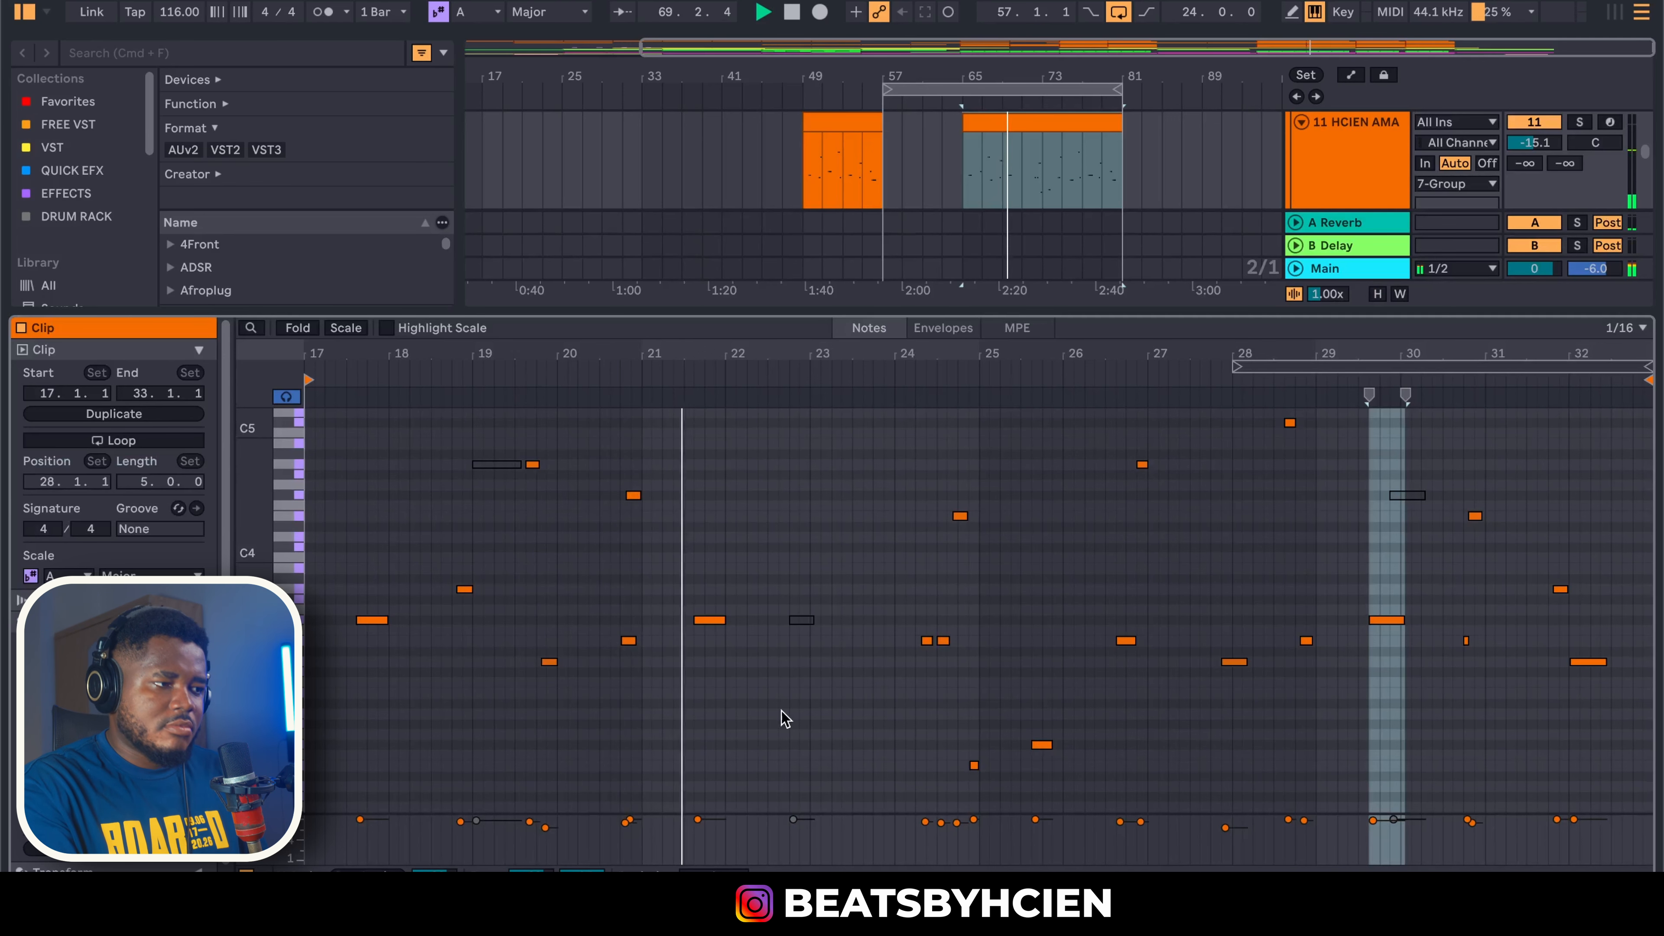
drag(258, 606, 283, 572)
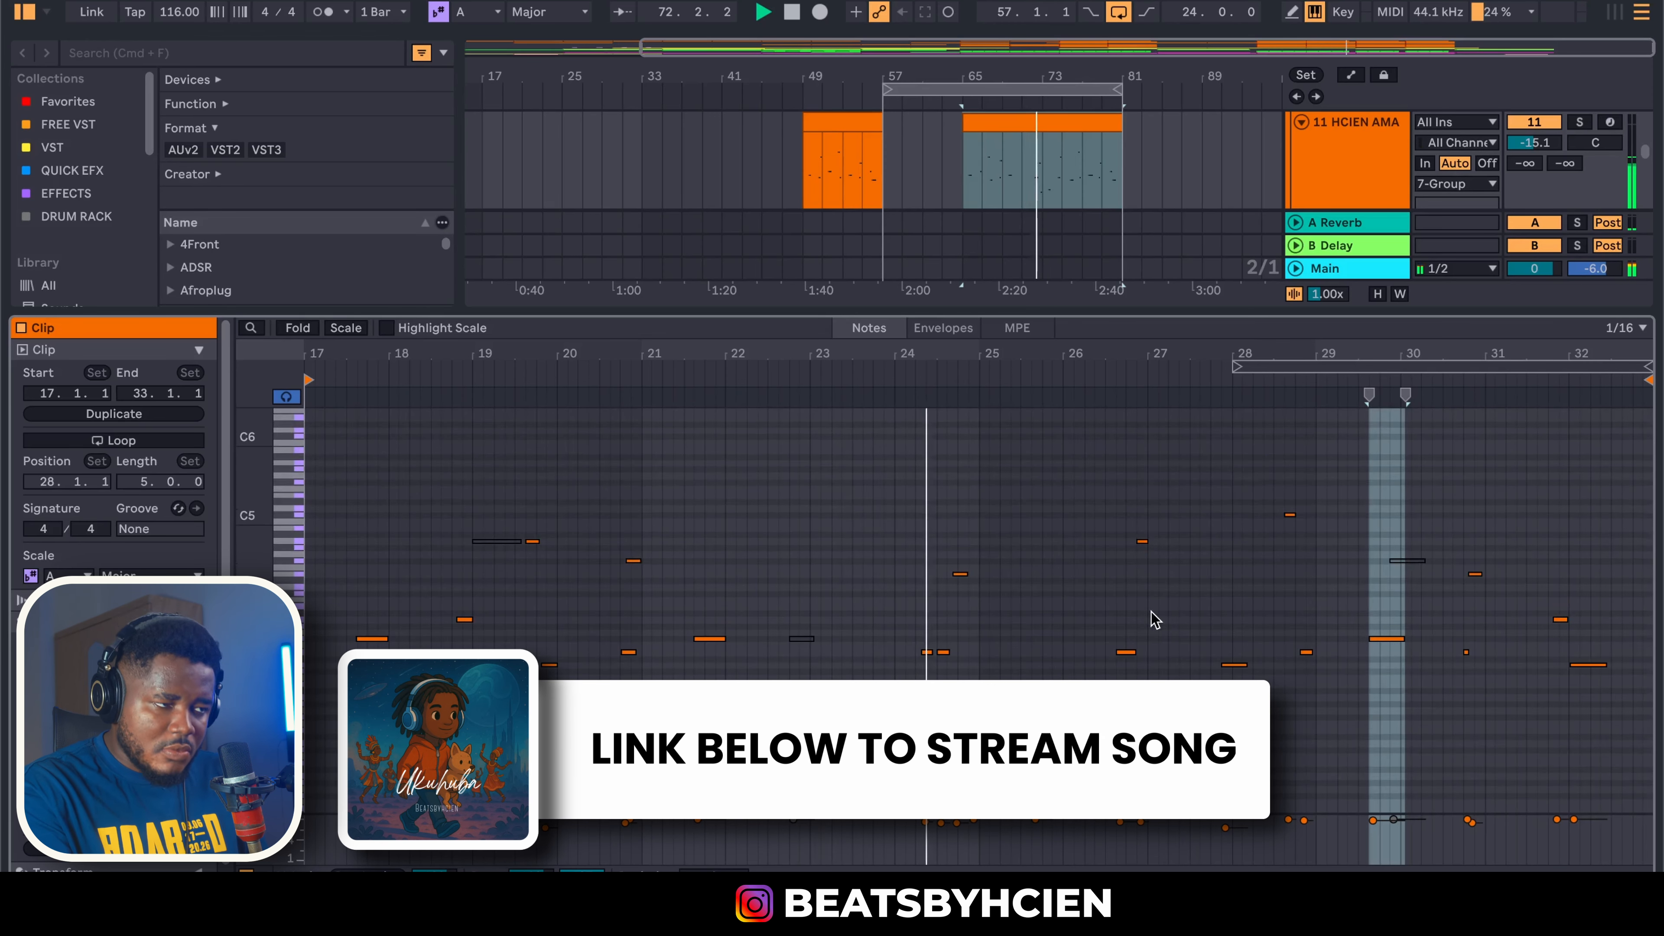
double_click(1151, 311)
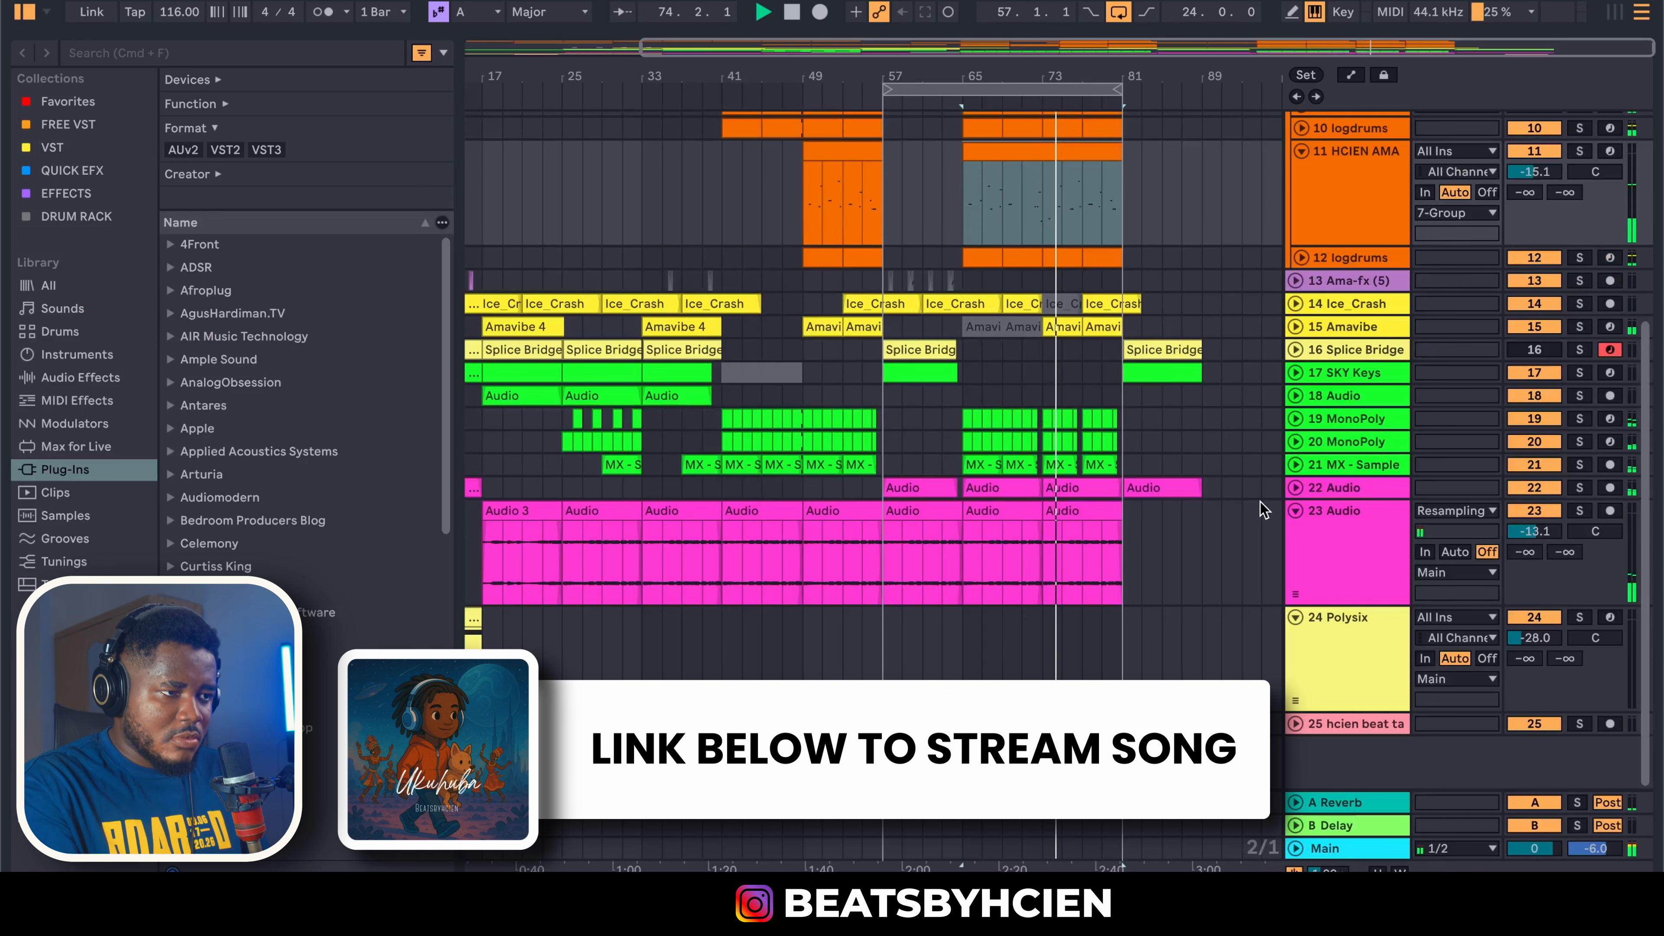
Unfold the 22 Audio and 15 Amavibe tracks in turn to view their clips, folding each one back
click(1294, 489)
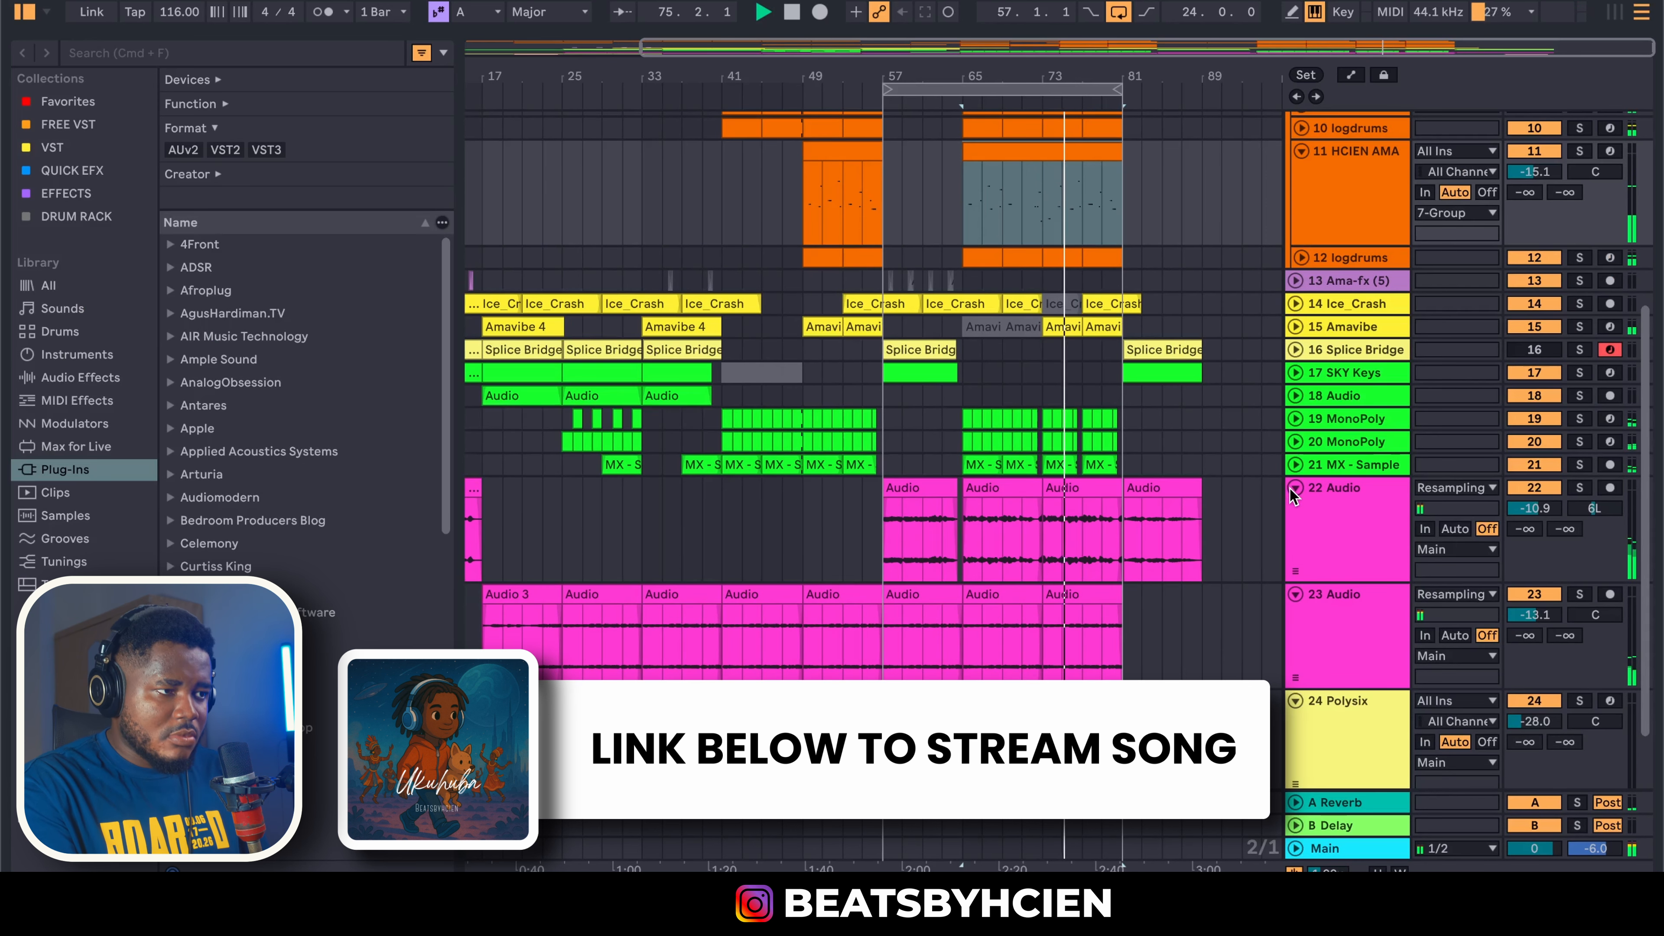
click(1294, 488)
scroll(1159, 491, up, 4)
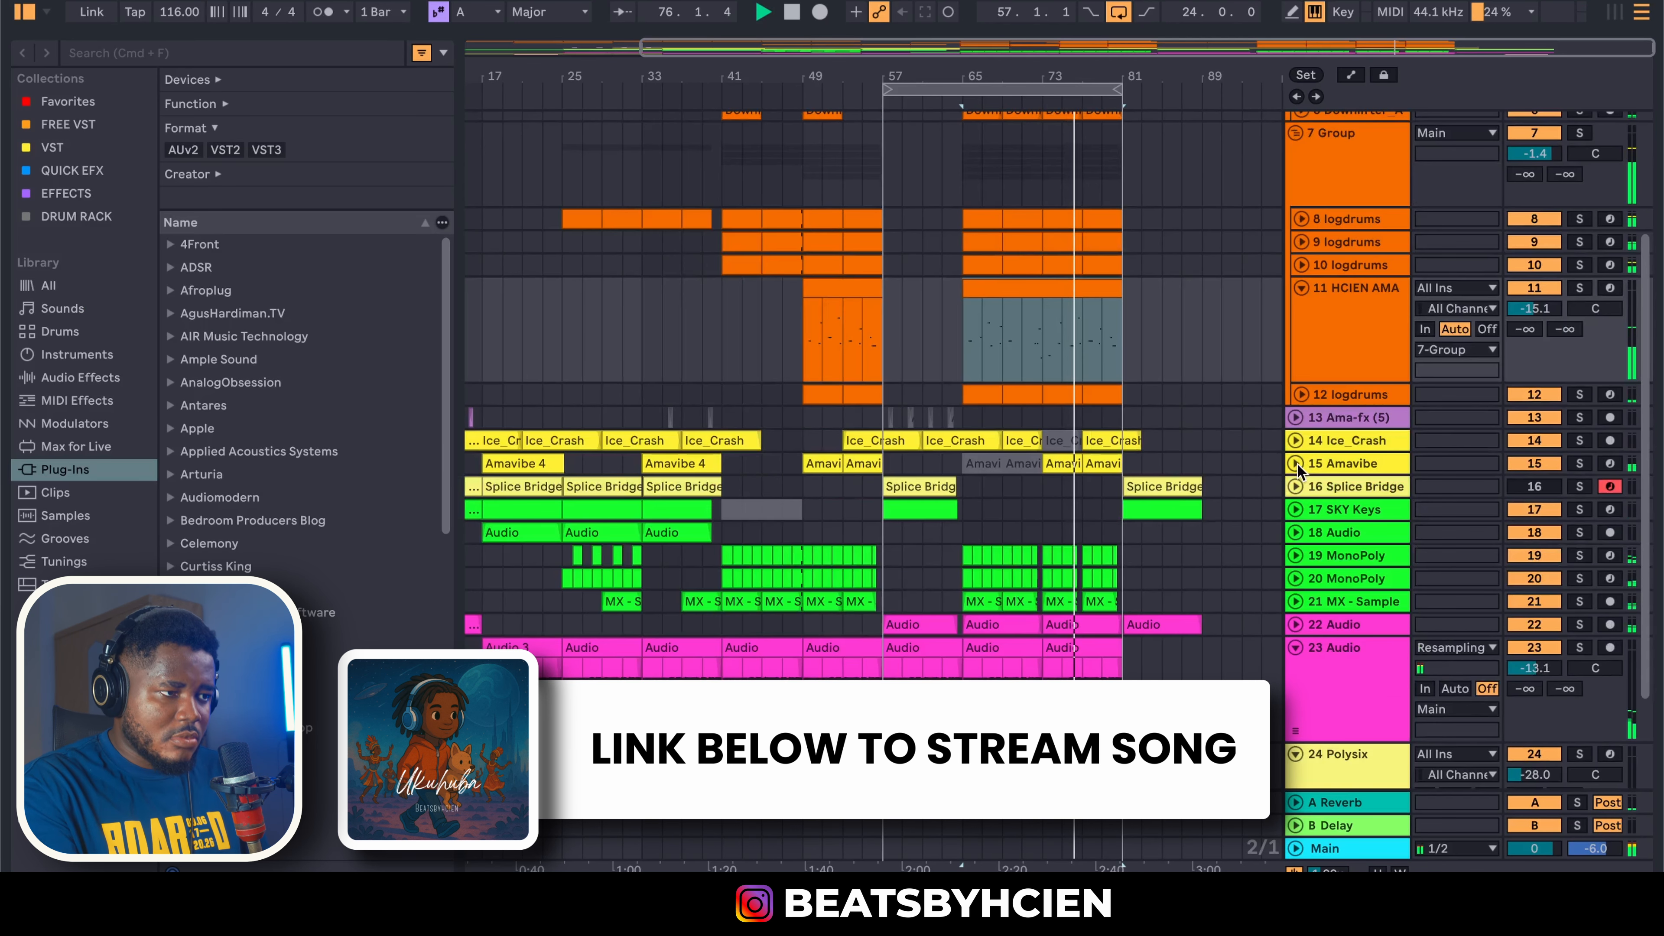
click(1296, 463)
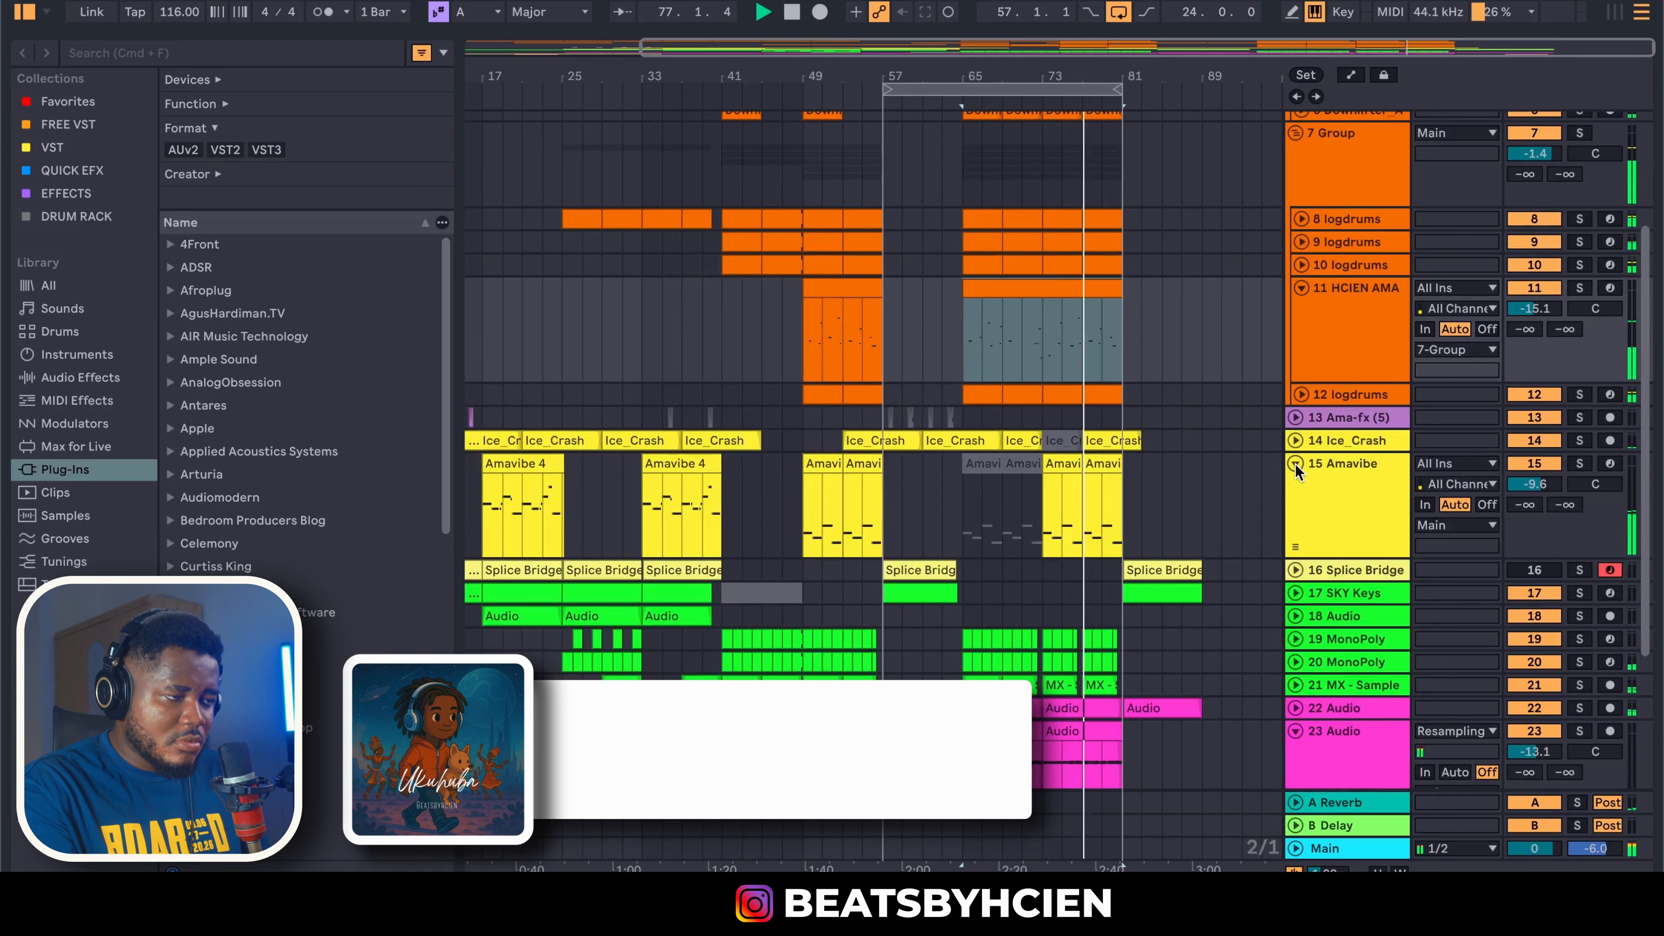
click(1295, 462)
scroll(1222, 499, up, 2)
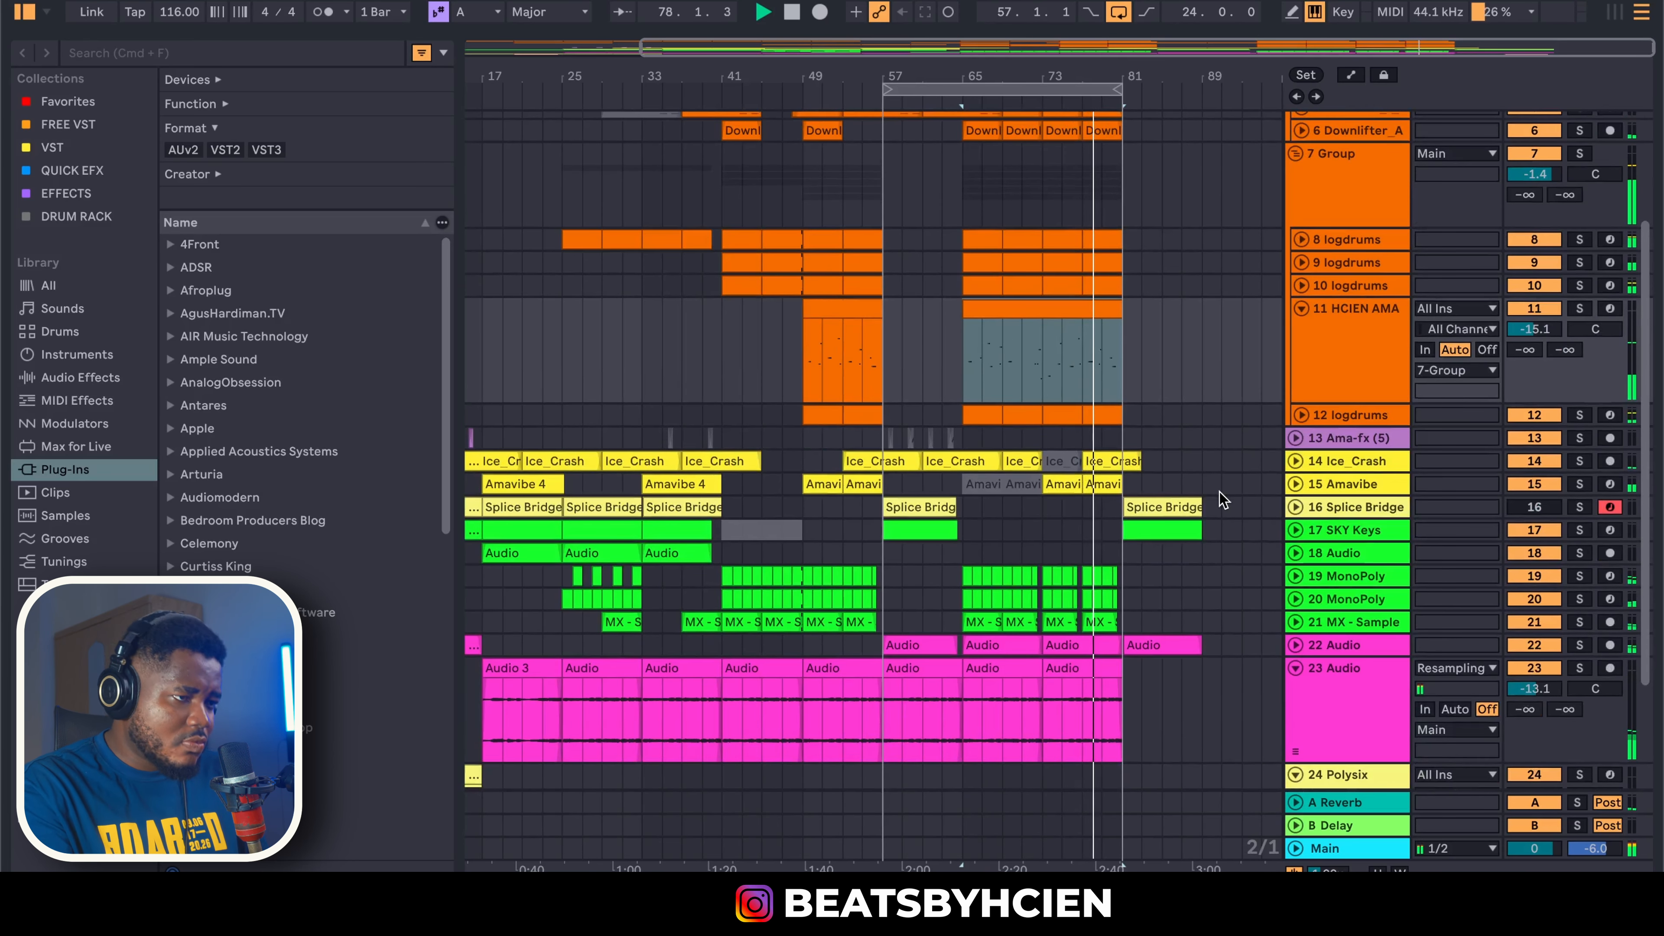
Extend the end of the arrangement loop to bar 89
scroll(1199, 454, up, 1)
click(1115, 90)
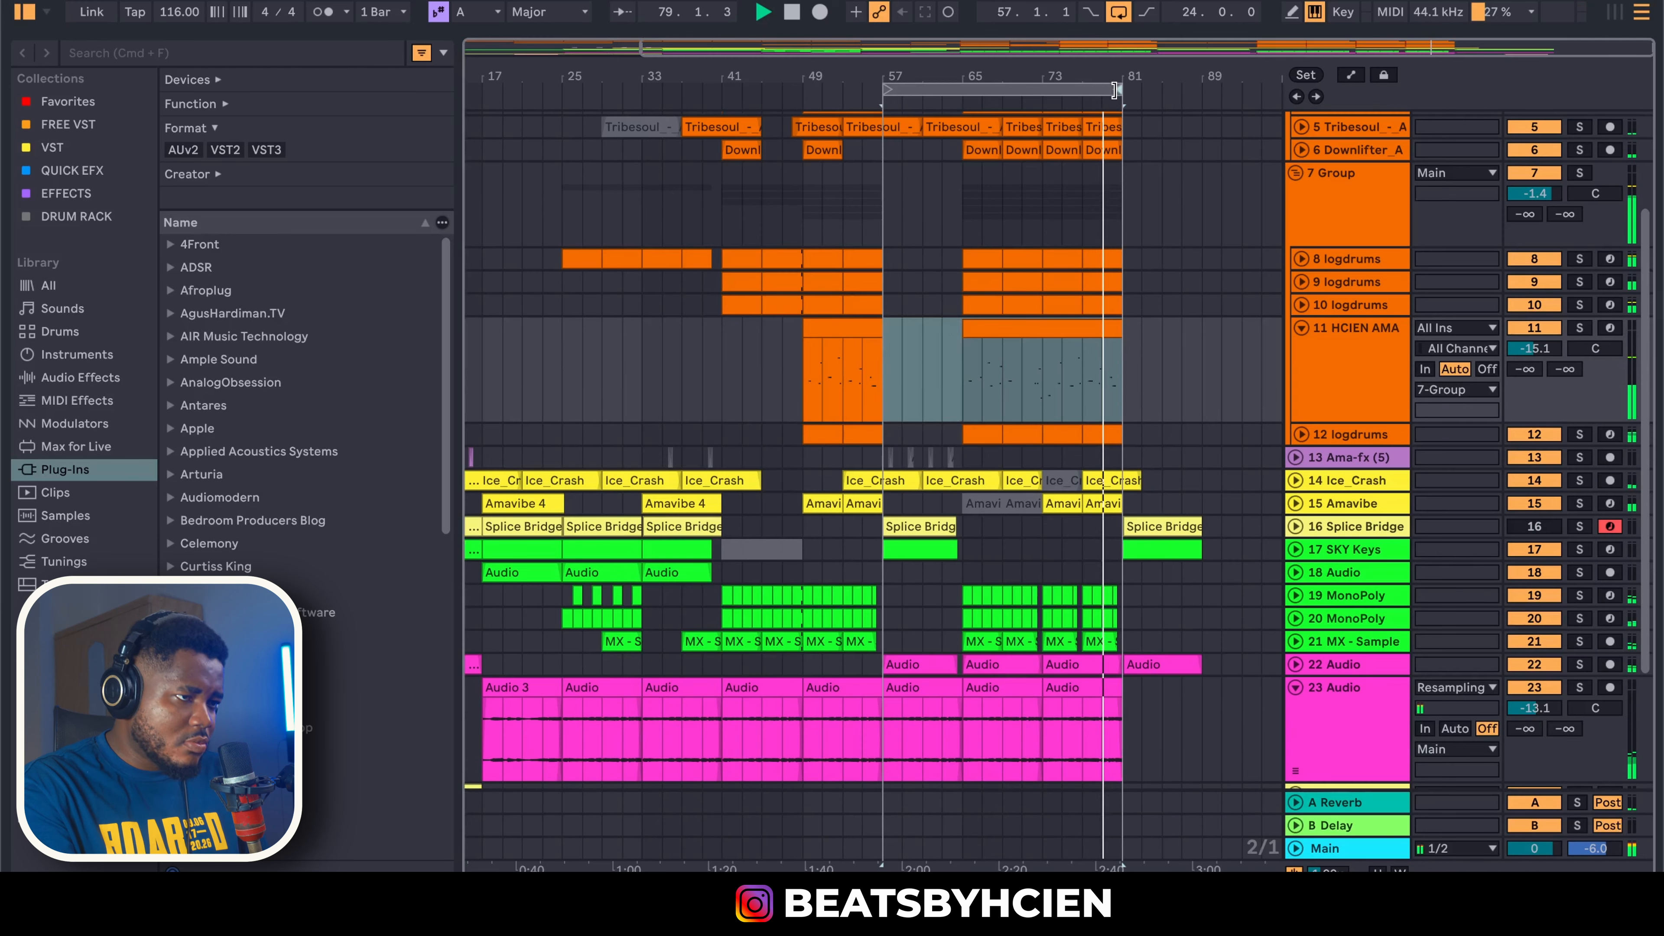
drag(1116, 90, 1199, 90)
Review the tracks of the closing section from bar 81 during playback and select the 23 Audio track
scroll(1202, 578, down, 1)
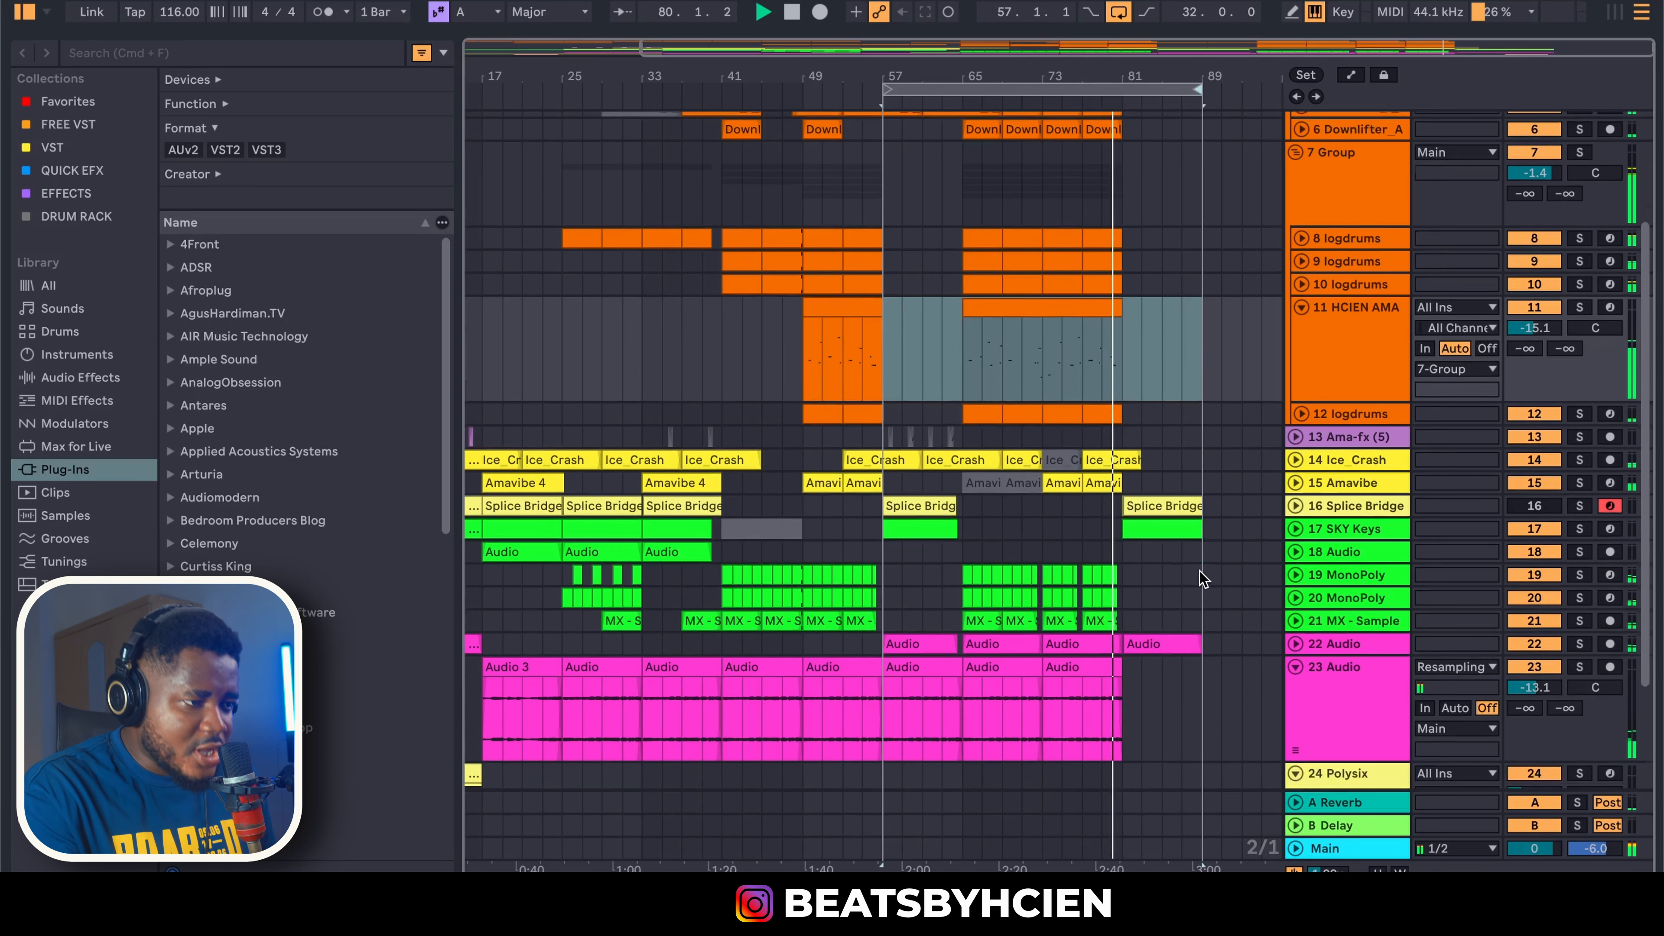
scroll(1201, 578, down, 2)
scroll(1274, 589, down, 1)
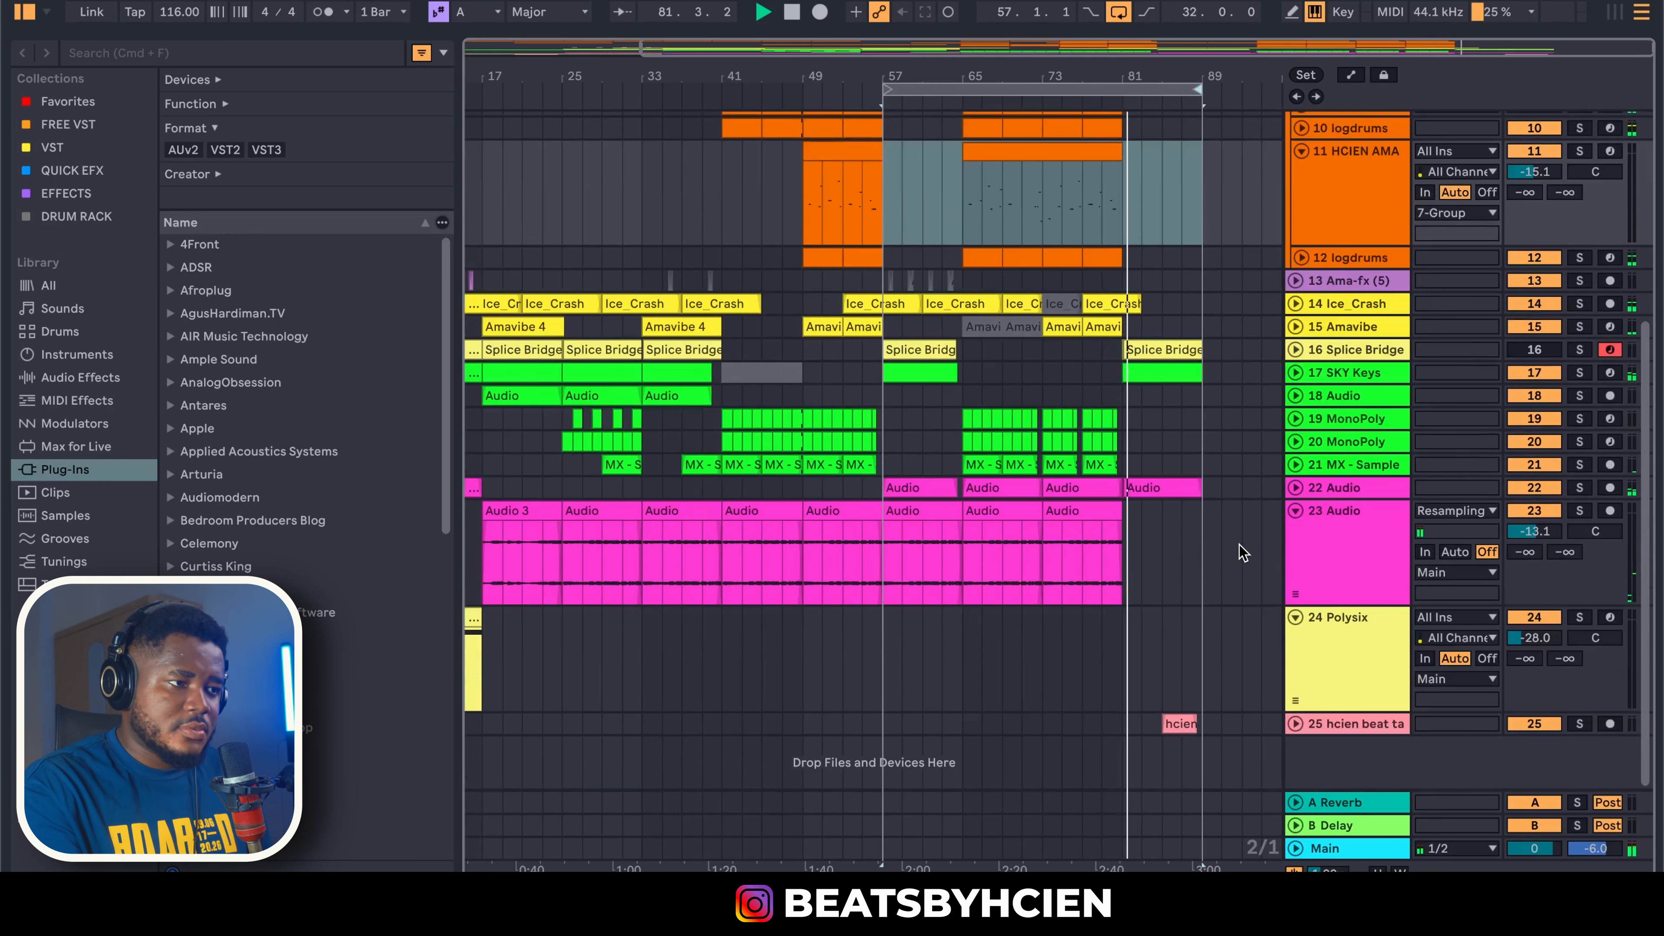
scroll(1234, 486, up, 2)
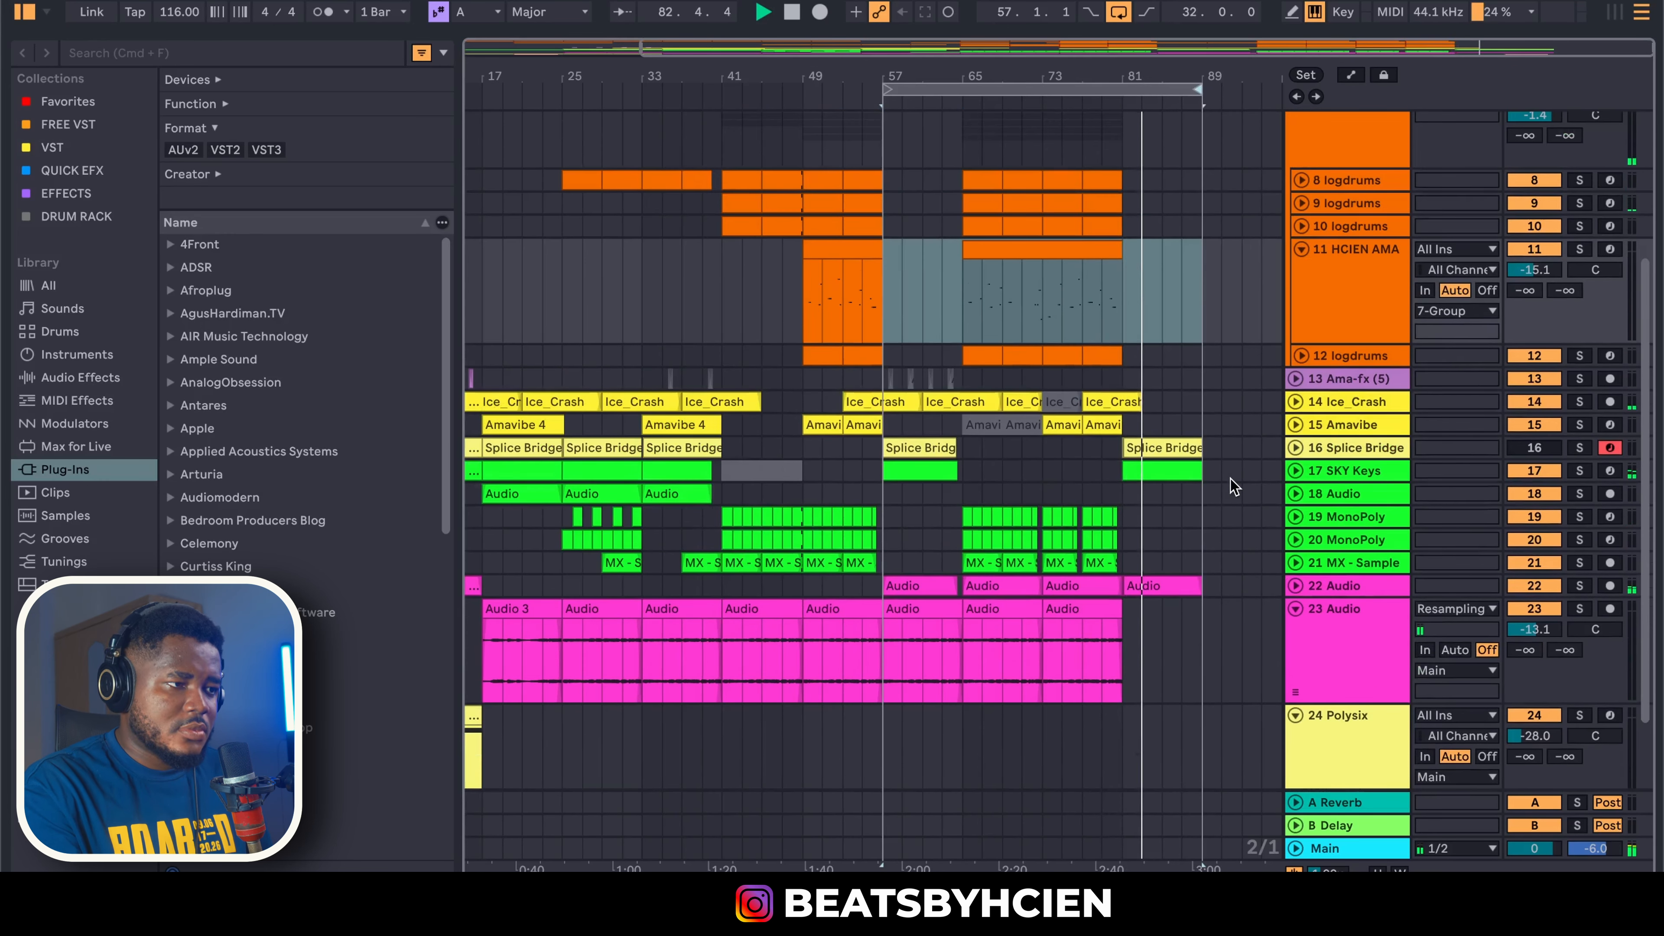
scroll(1234, 486, up, 2)
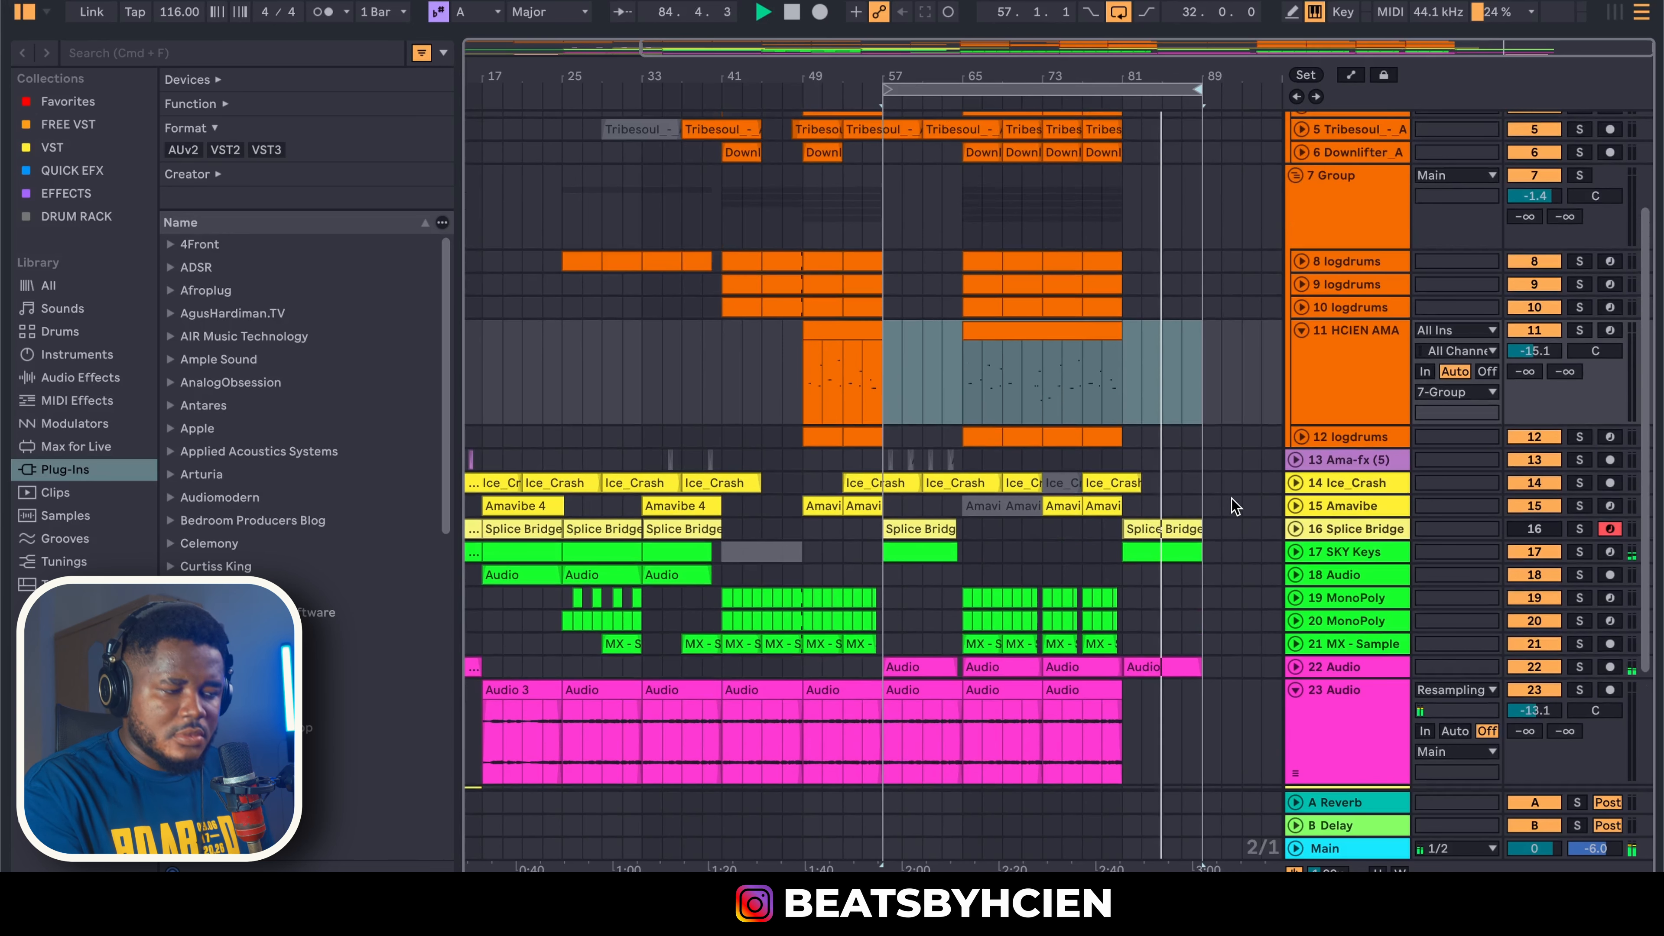
scroll(1234, 510, down, 3)
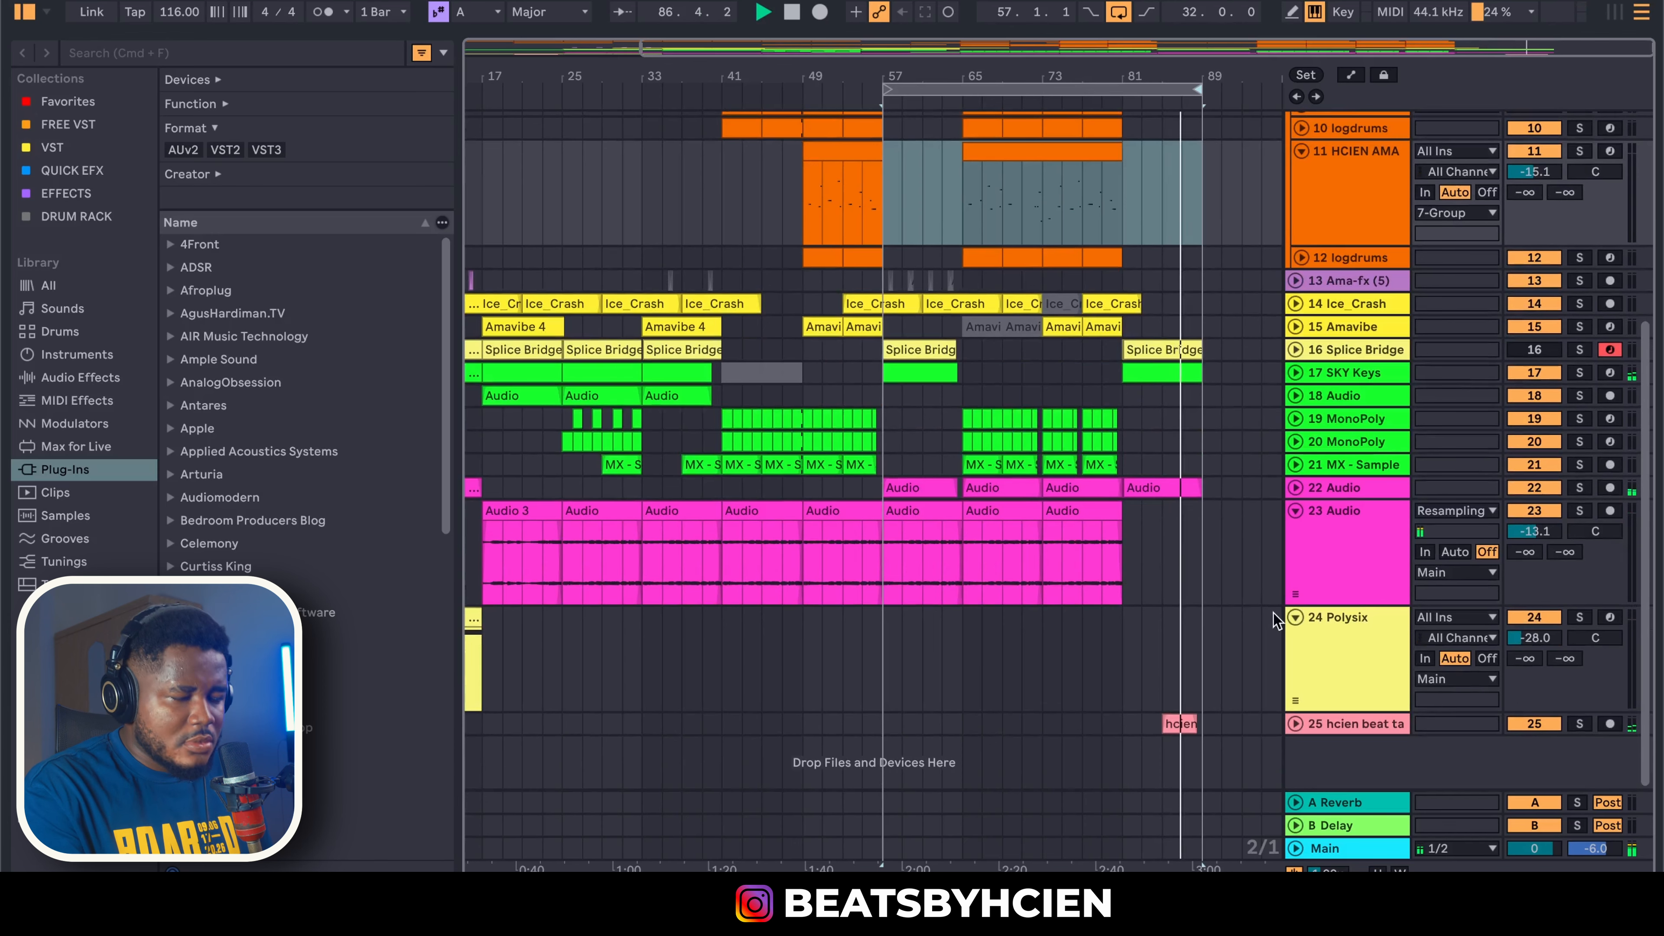
scroll(1294, 619, up, 2)
click(1317, 613)
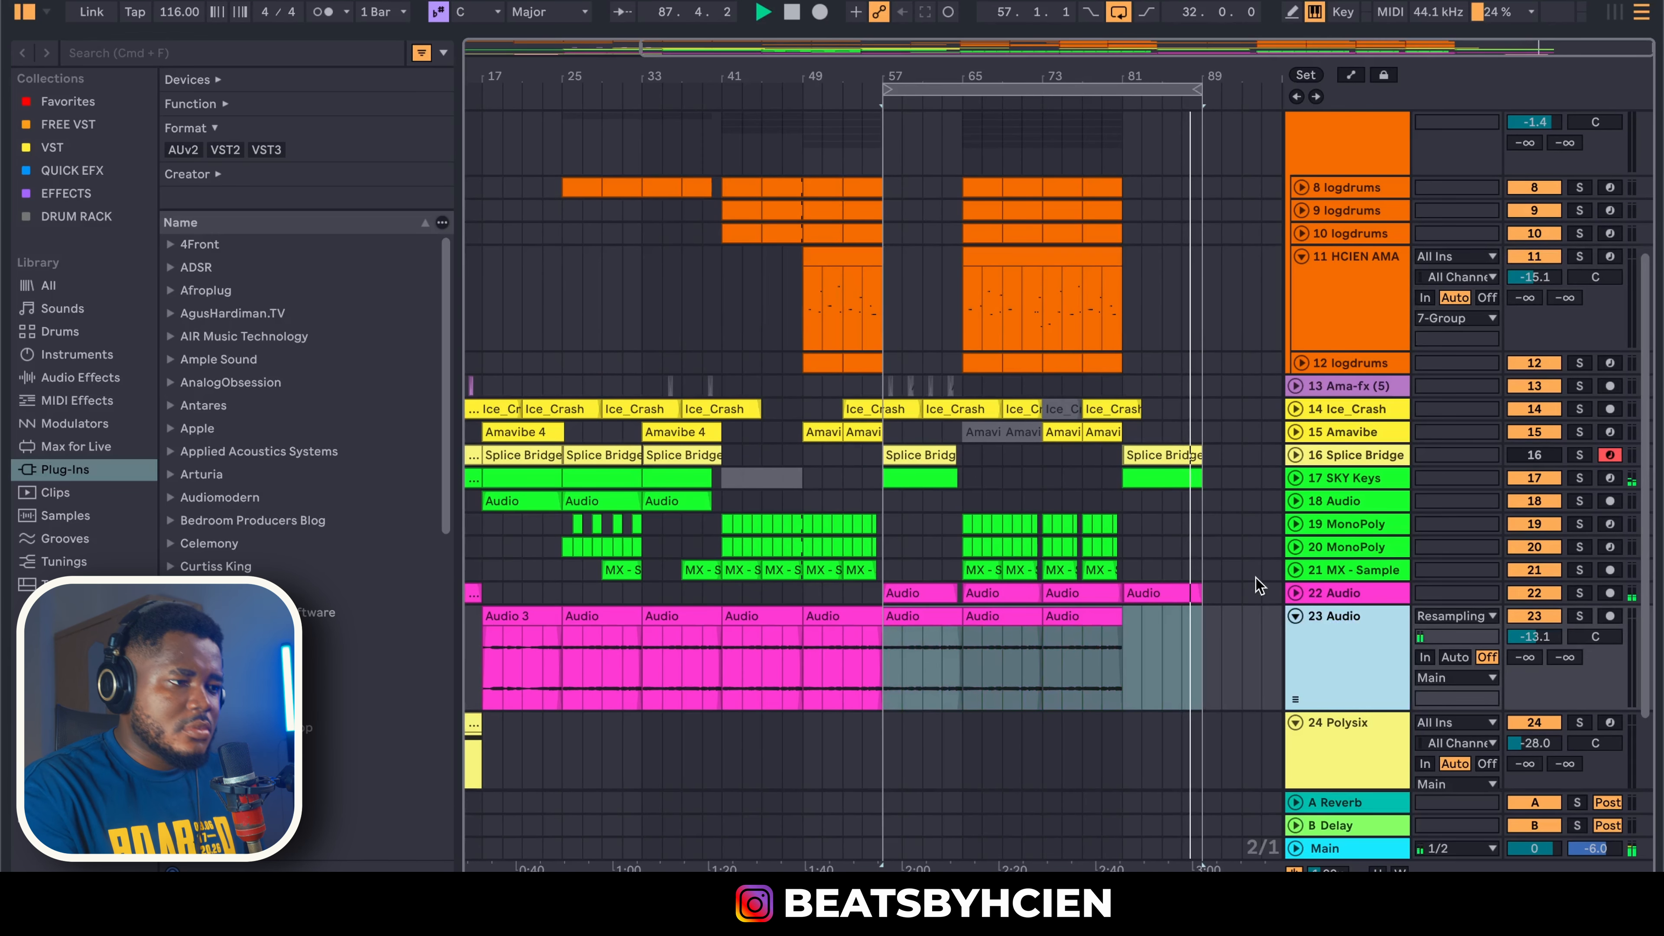
Stop playback and select bars 65 to 81 across the tracks from 3 Shakerloop to 11 HCIEN AMA
scroll(1203, 482, up, 2)
scroll(1147, 424, up, 2)
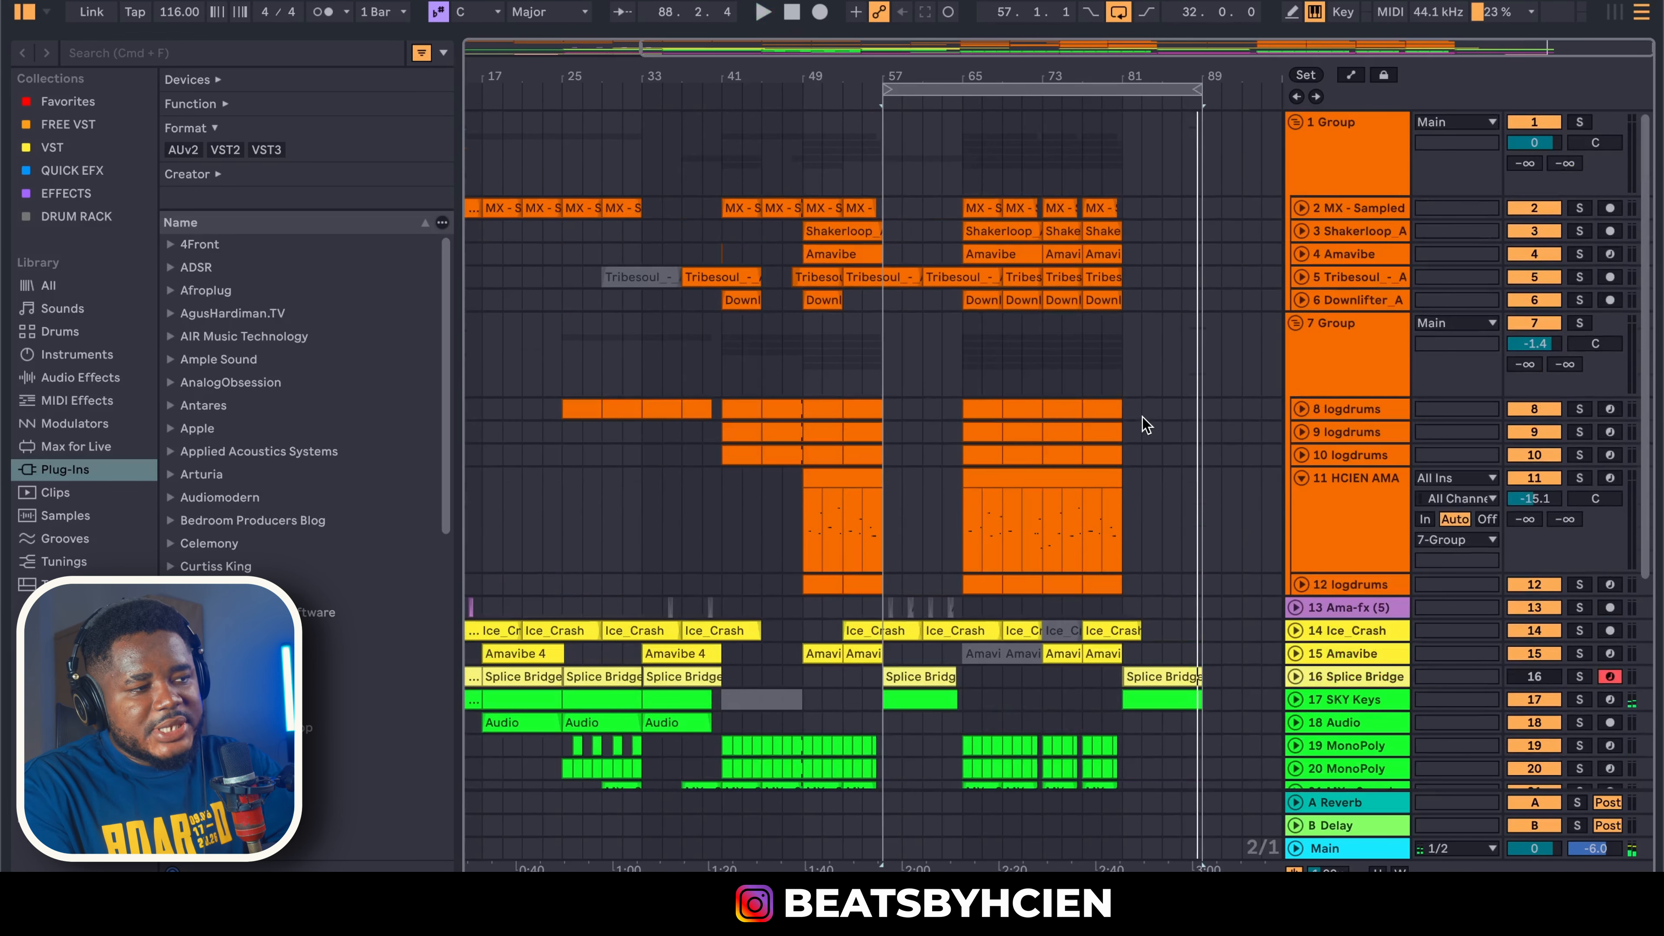
drag(1135, 538, 965, 221)
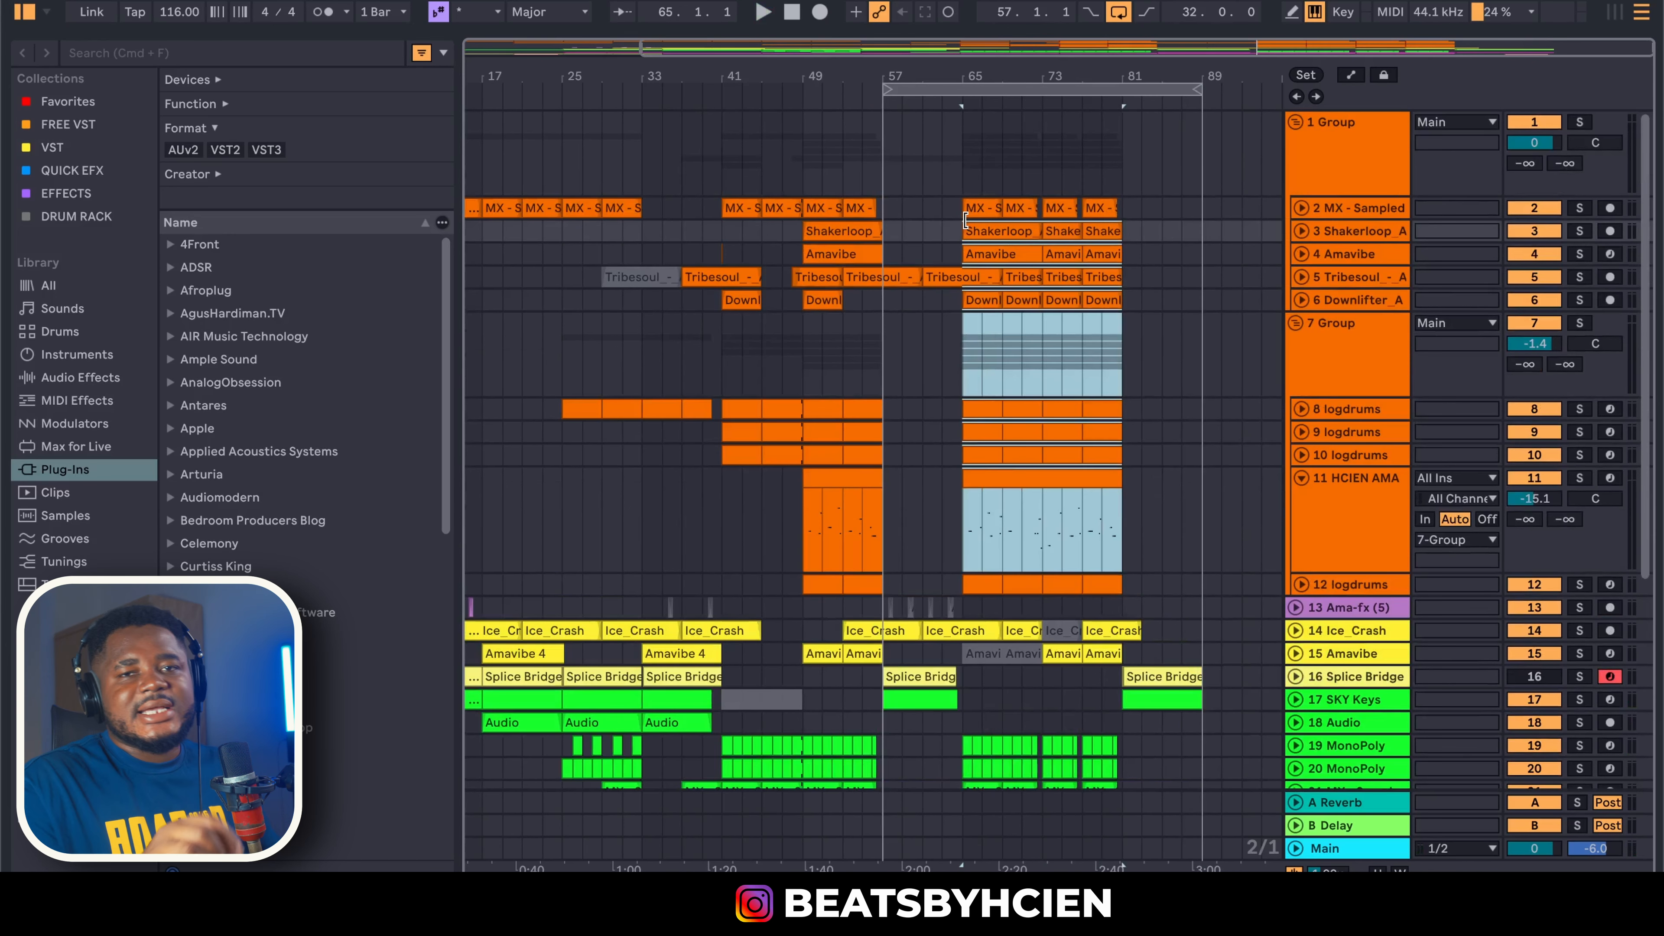